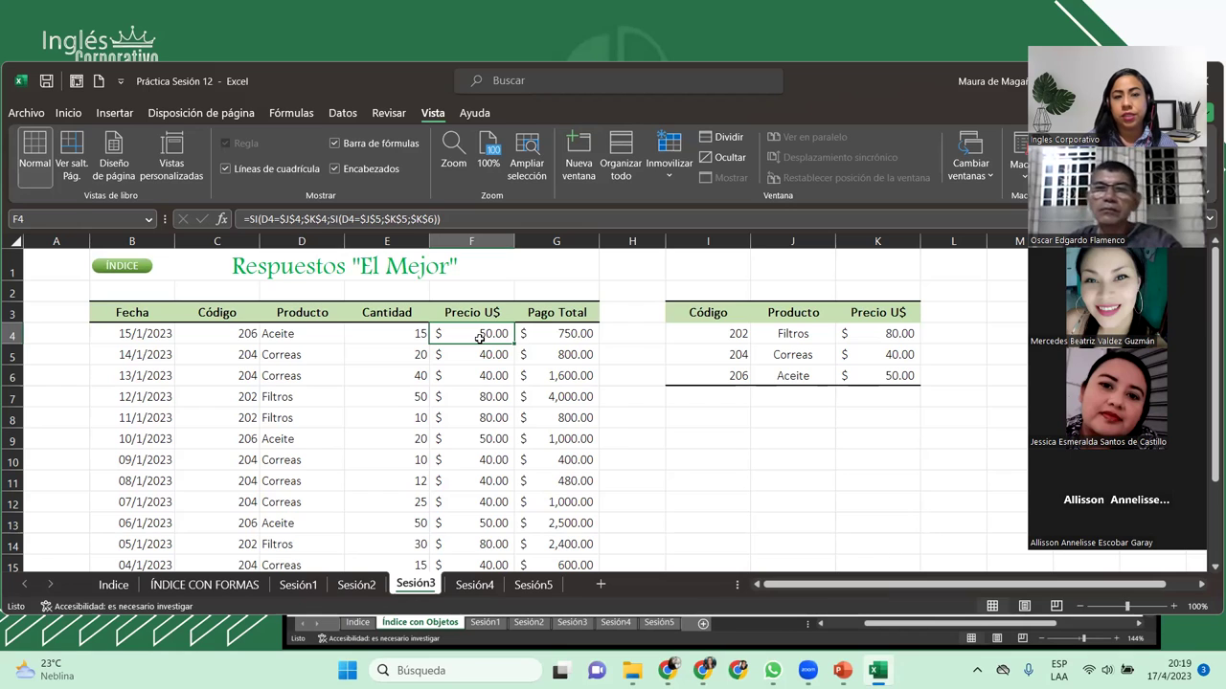
pyautogui.press('Delete')
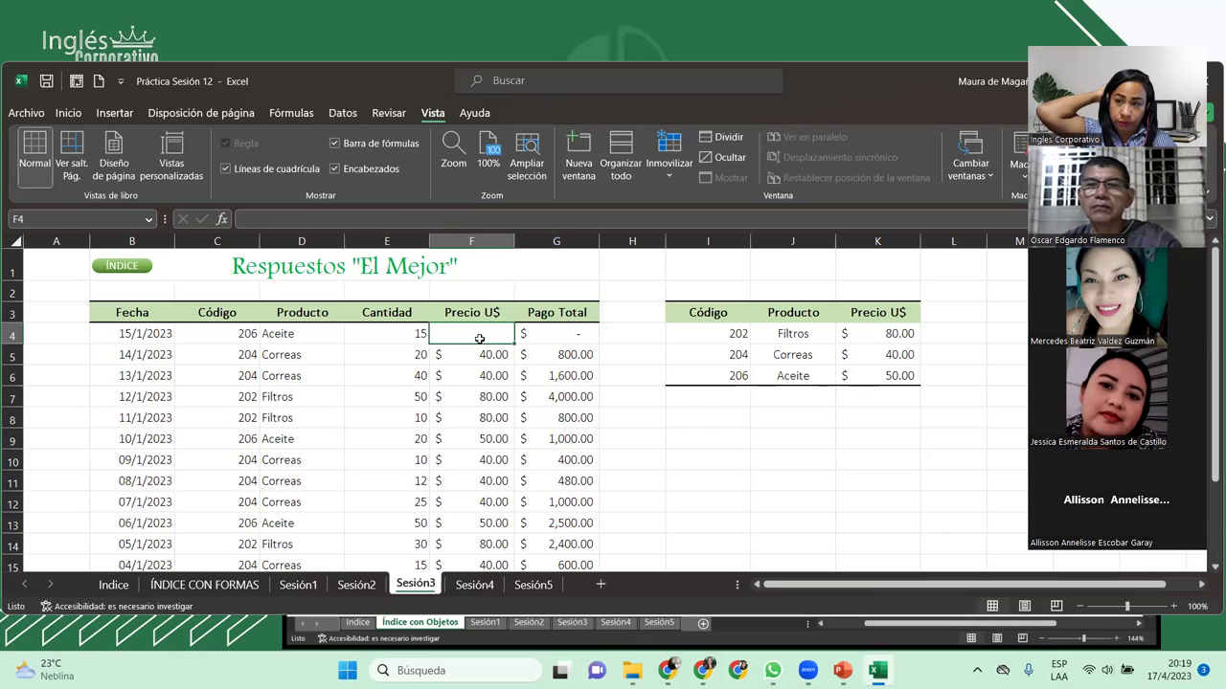
pyautogui.hotkey('ctrl', 'z')
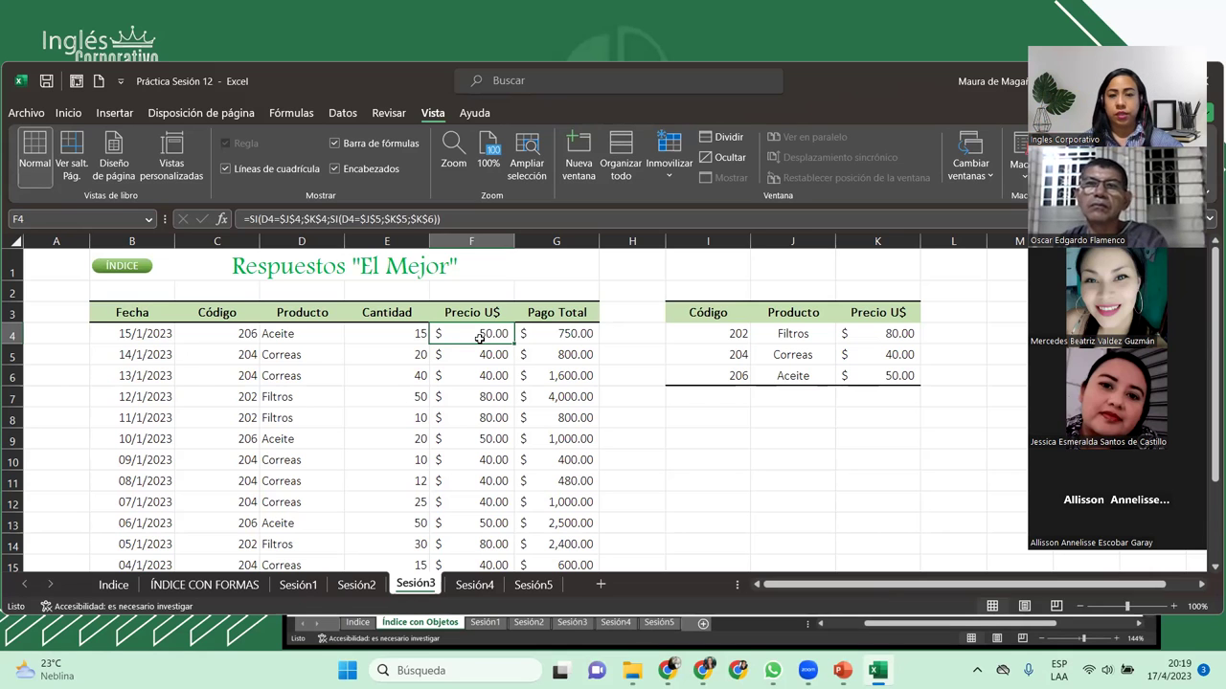
pyautogui.hotkey('ctrl', 'shift', 'Down')
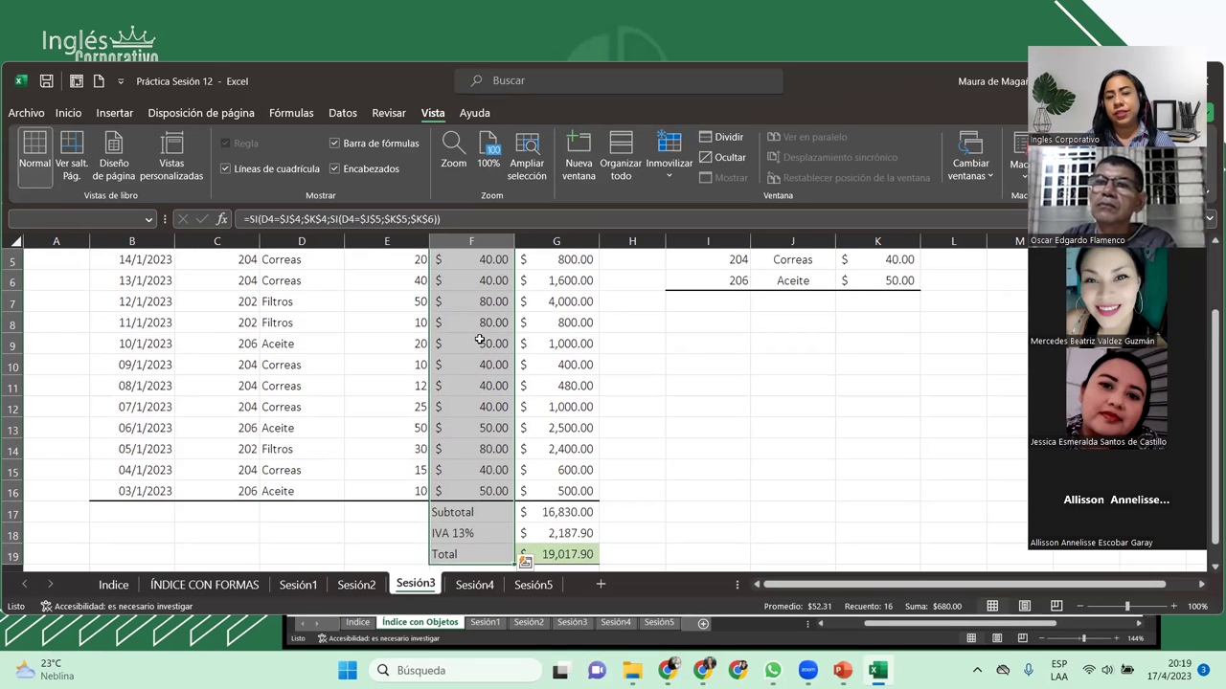
pyautogui.press('Delete')
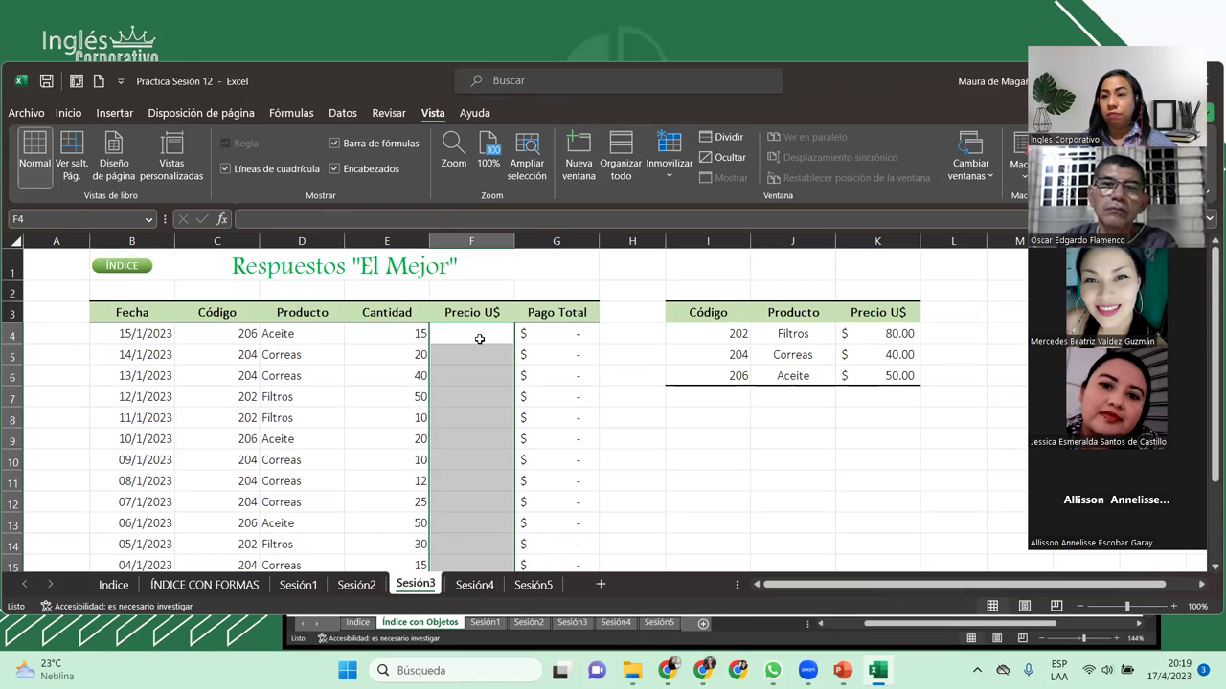
pyautogui.hotkey('ctrl', 'z')
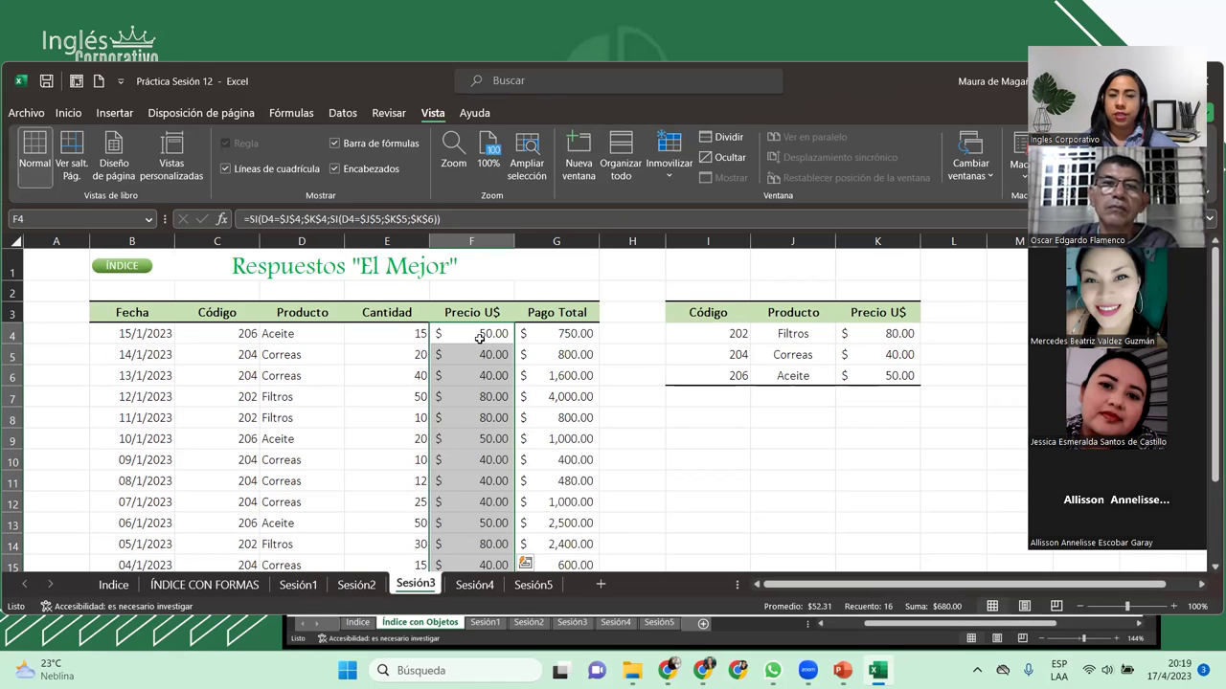
pyautogui.click(478, 338)
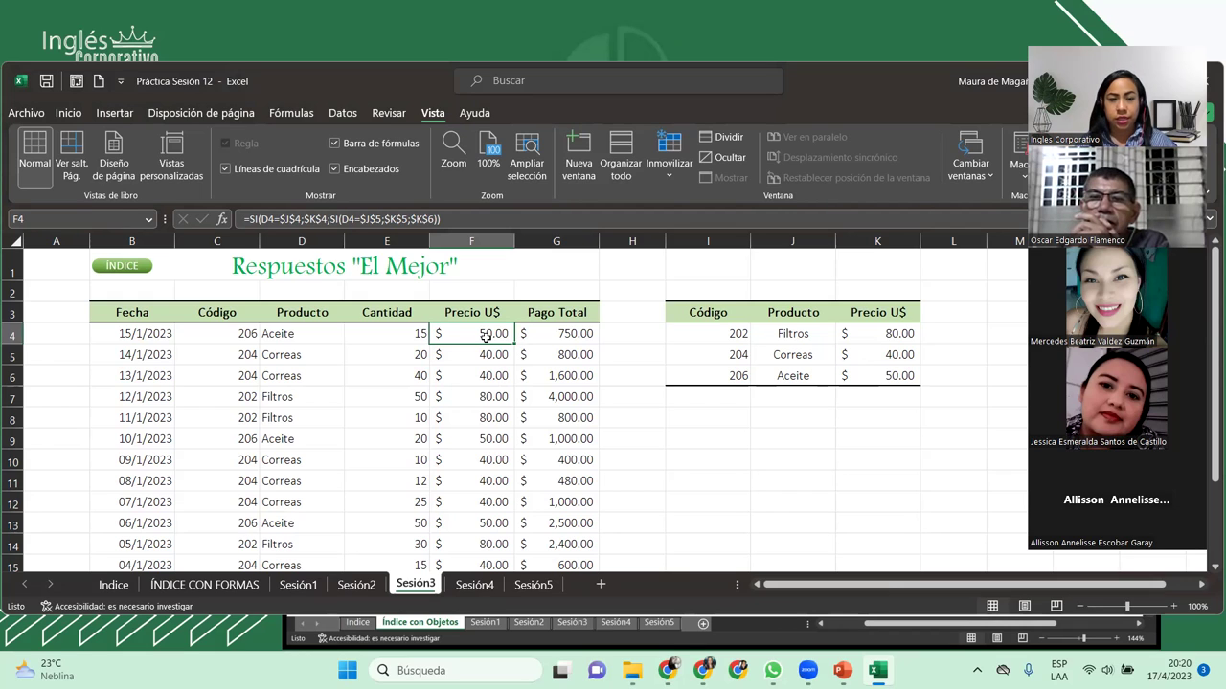
# Step: Insert a blank row at row 2, then undo the insertion
pyautogui.click(131, 293)
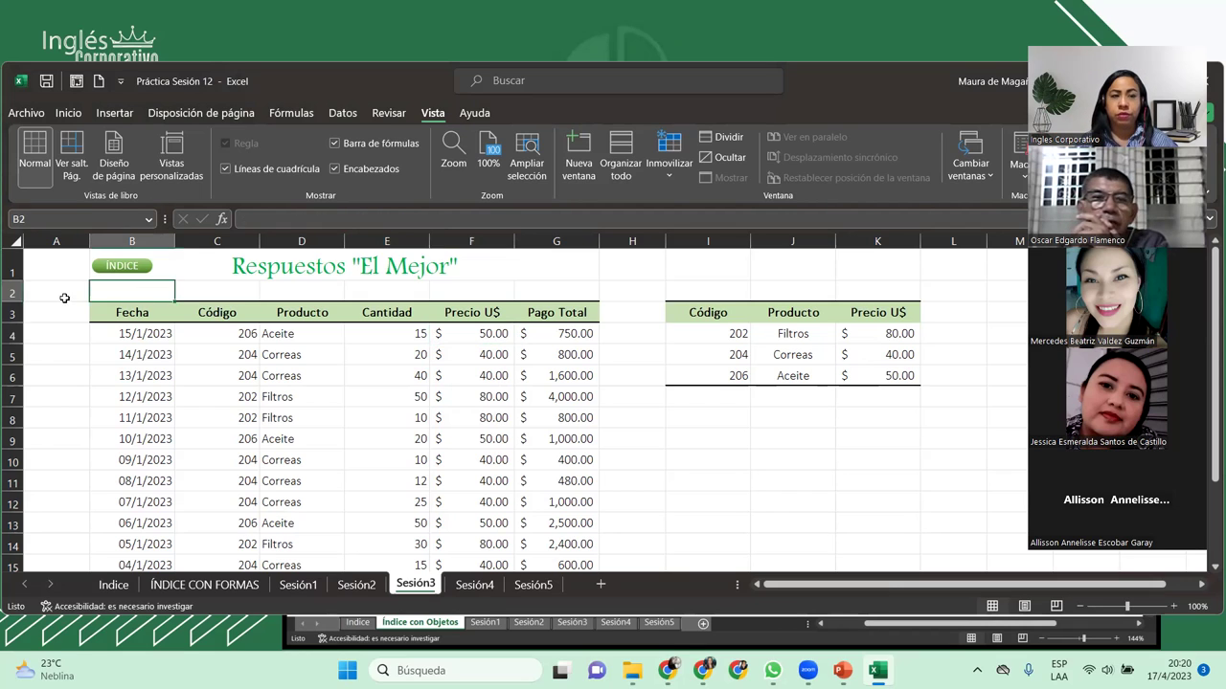
pyautogui.click(12, 293)
pyautogui.rightClick(13, 293)
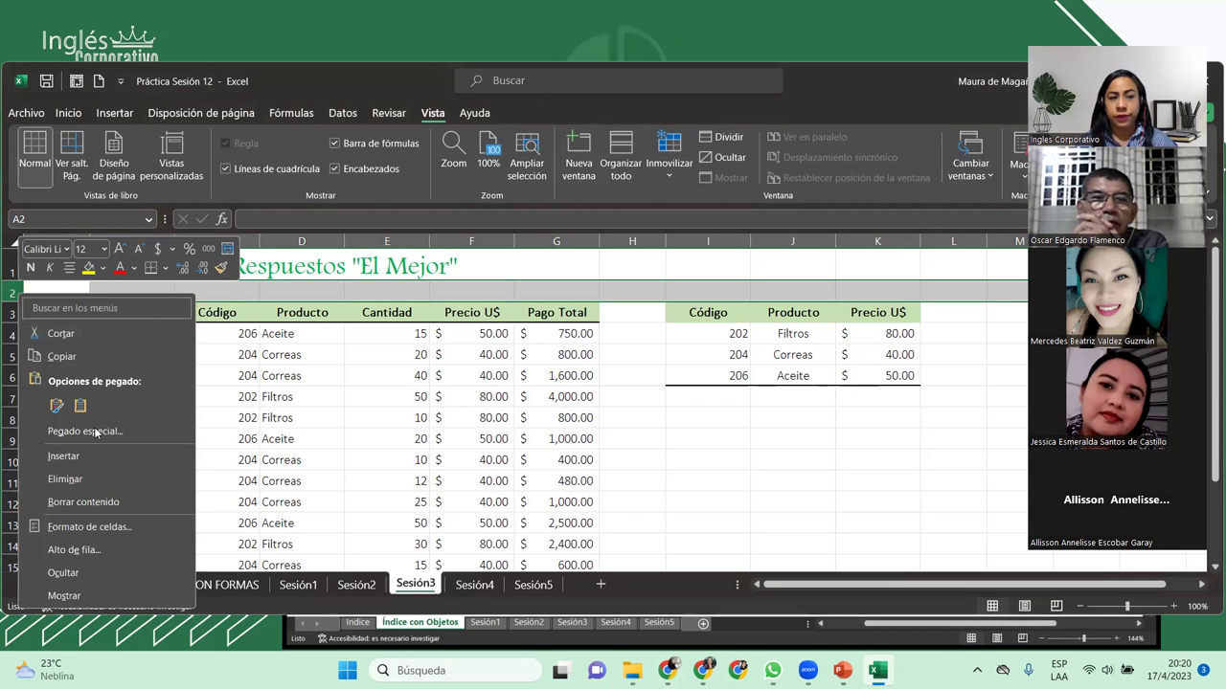
pyautogui.click(63, 456)
pyautogui.hotkey('ctrl', 'z')
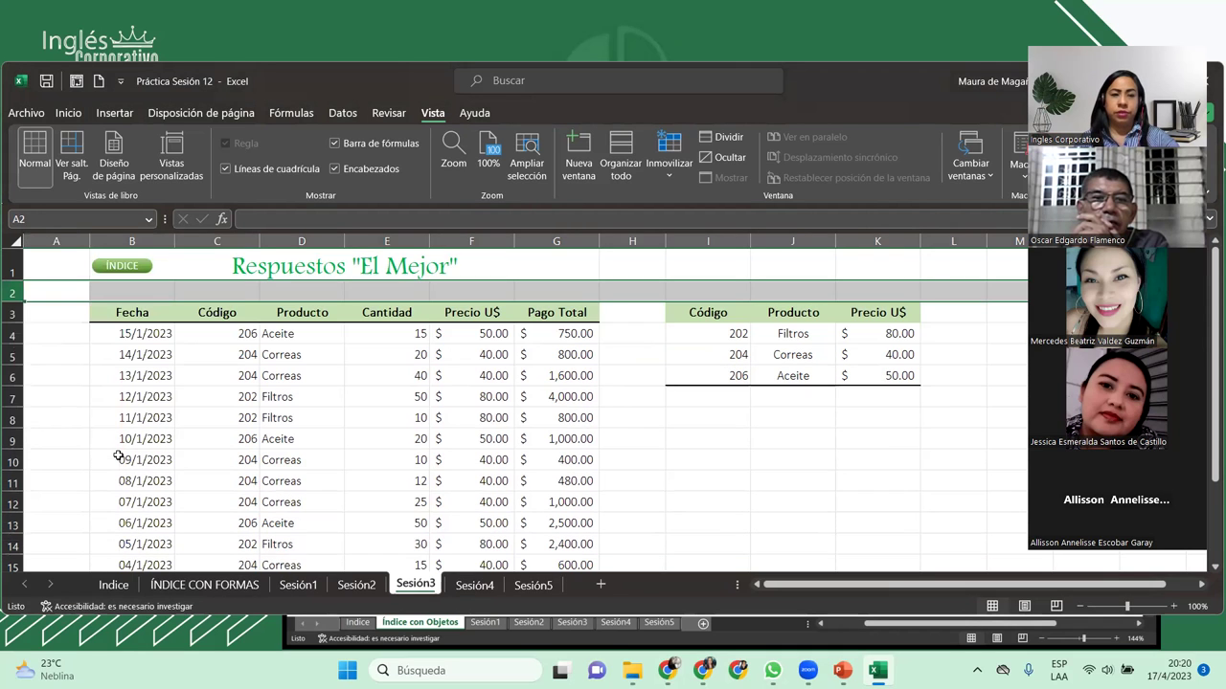
# Step: Insert a blank column before Cantidad at column E, then undo it
pyautogui.click(302, 502)
pyautogui.click(399, 239)
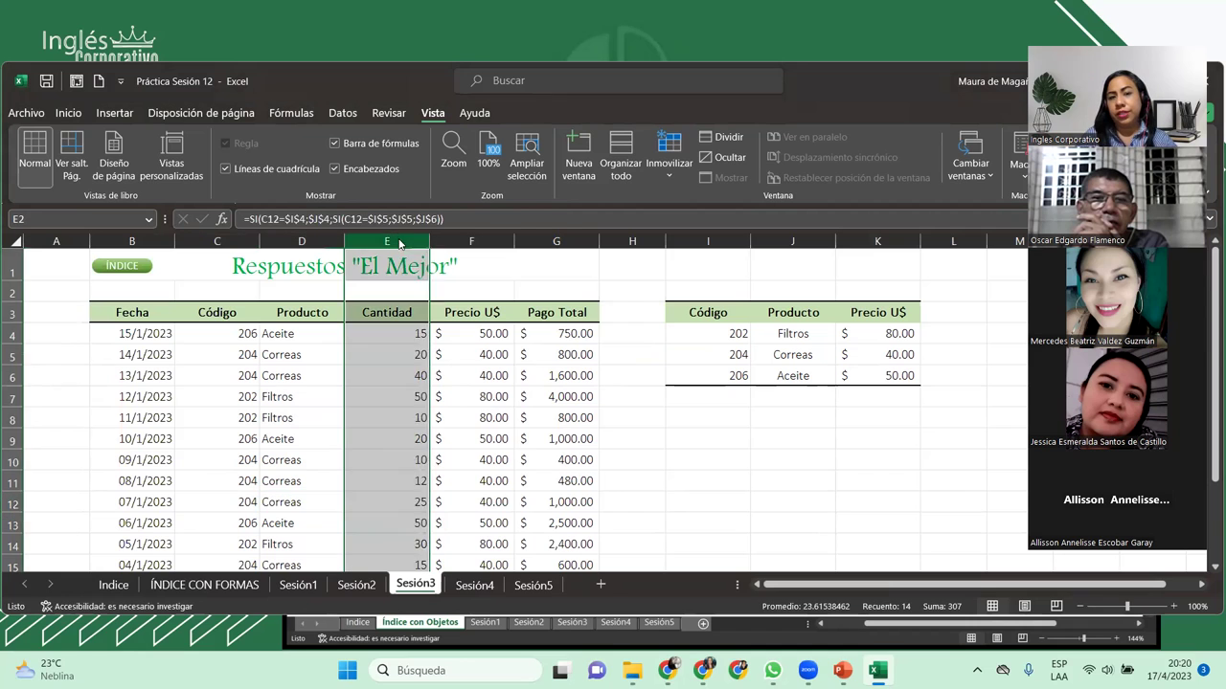
pyautogui.rightClick(399, 240)
pyautogui.click(517, 400)
pyautogui.click(517, 393)
pyautogui.hotkey('ctrl', 'z')
# Step: Inspect the SI formula in F4, then bring up the Revisar ribbon tools
pyautogui.click(415, 333)
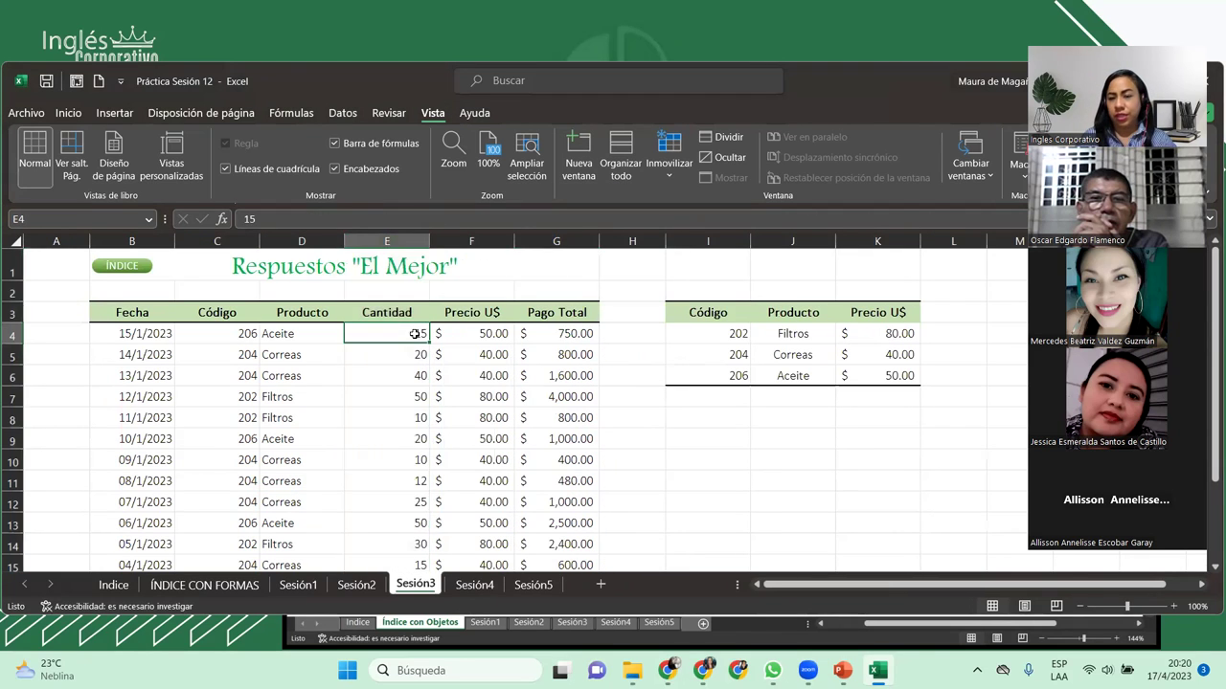
pyautogui.click(477, 335)
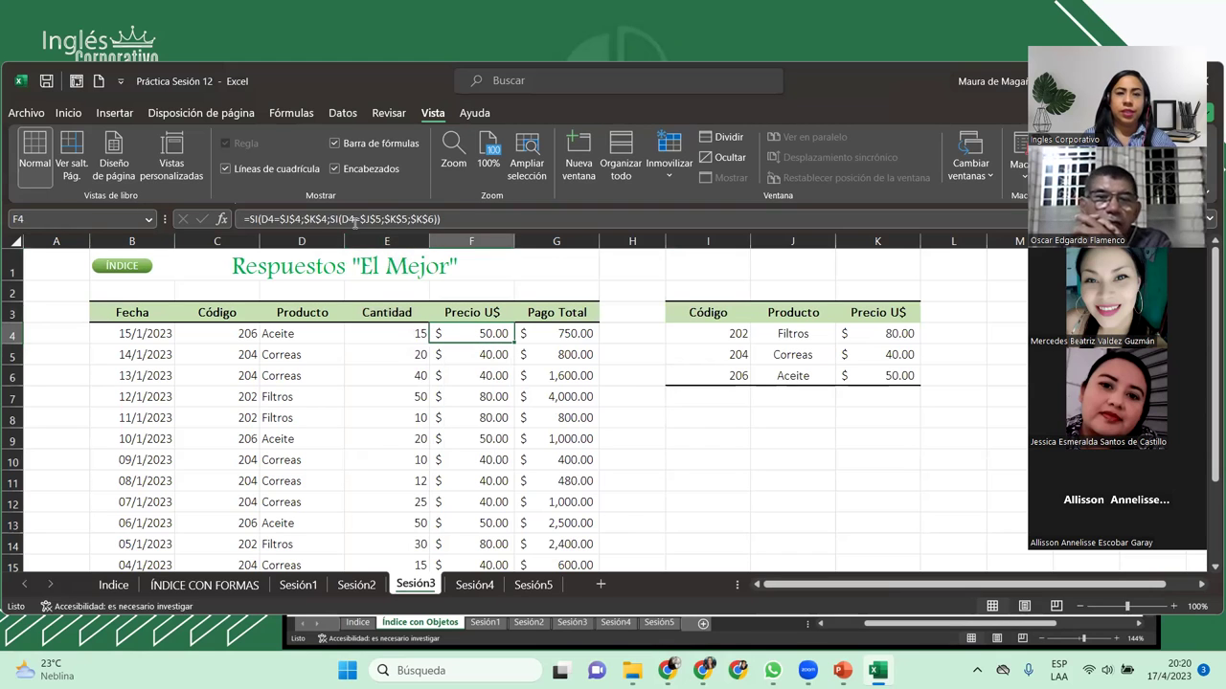
pyautogui.click(345, 114)
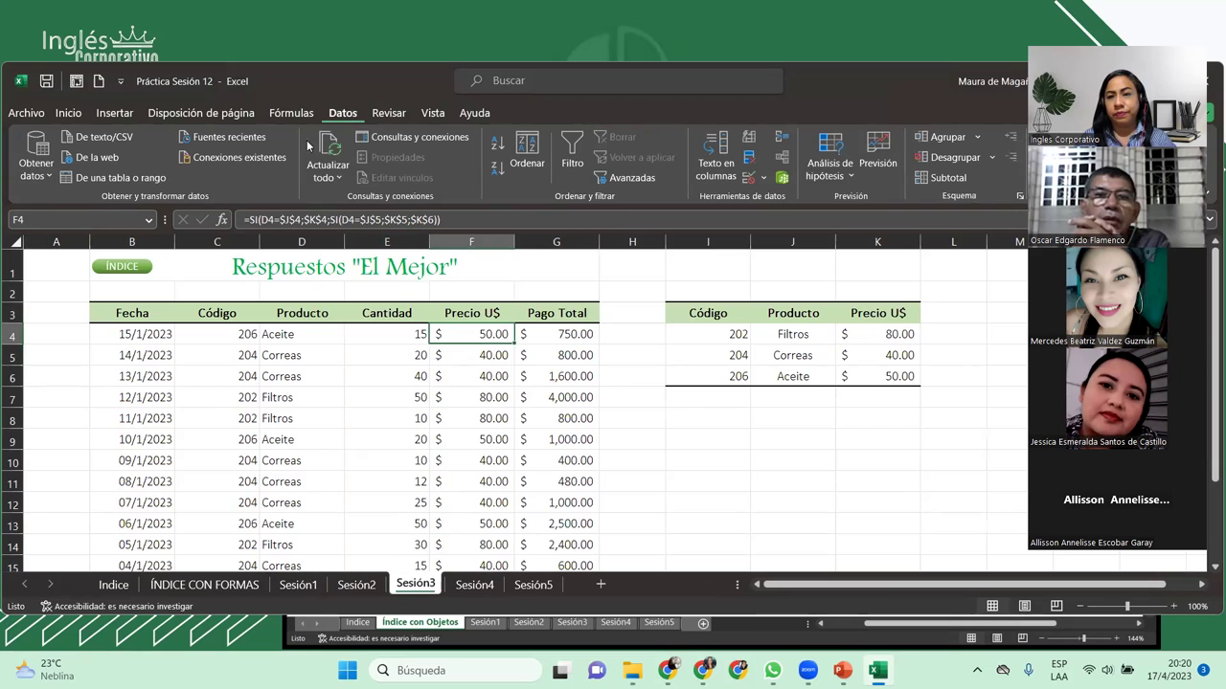
pyautogui.click(444, 113)
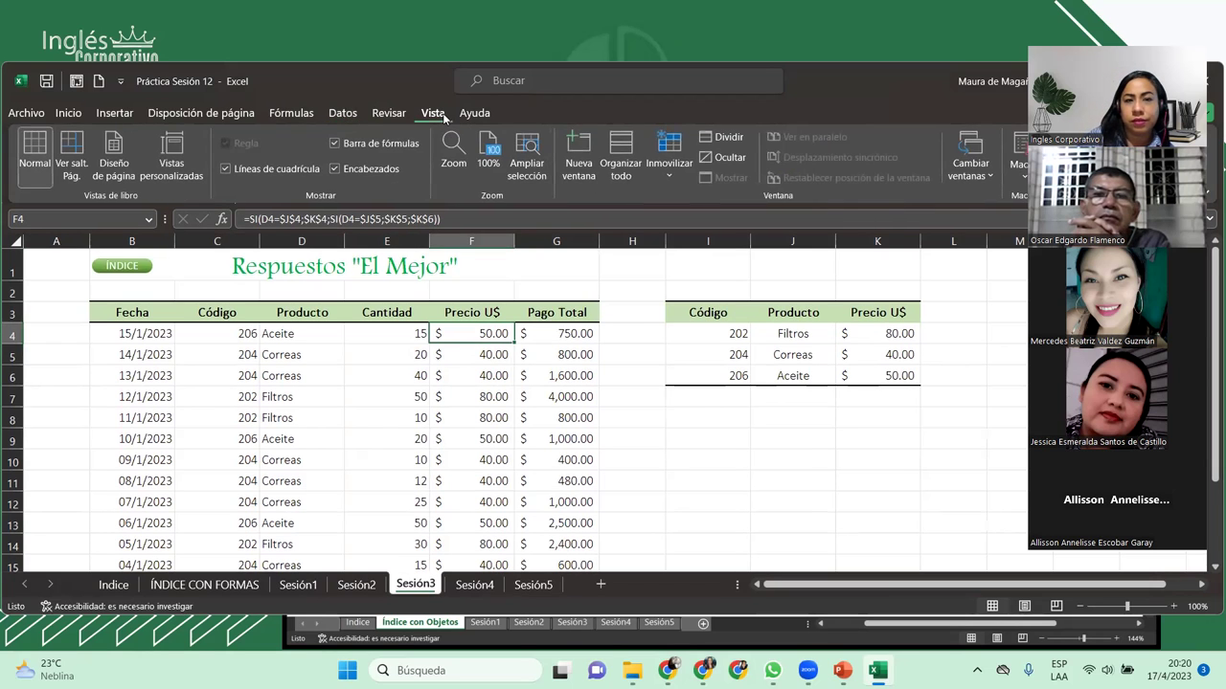
pyautogui.click(403, 116)
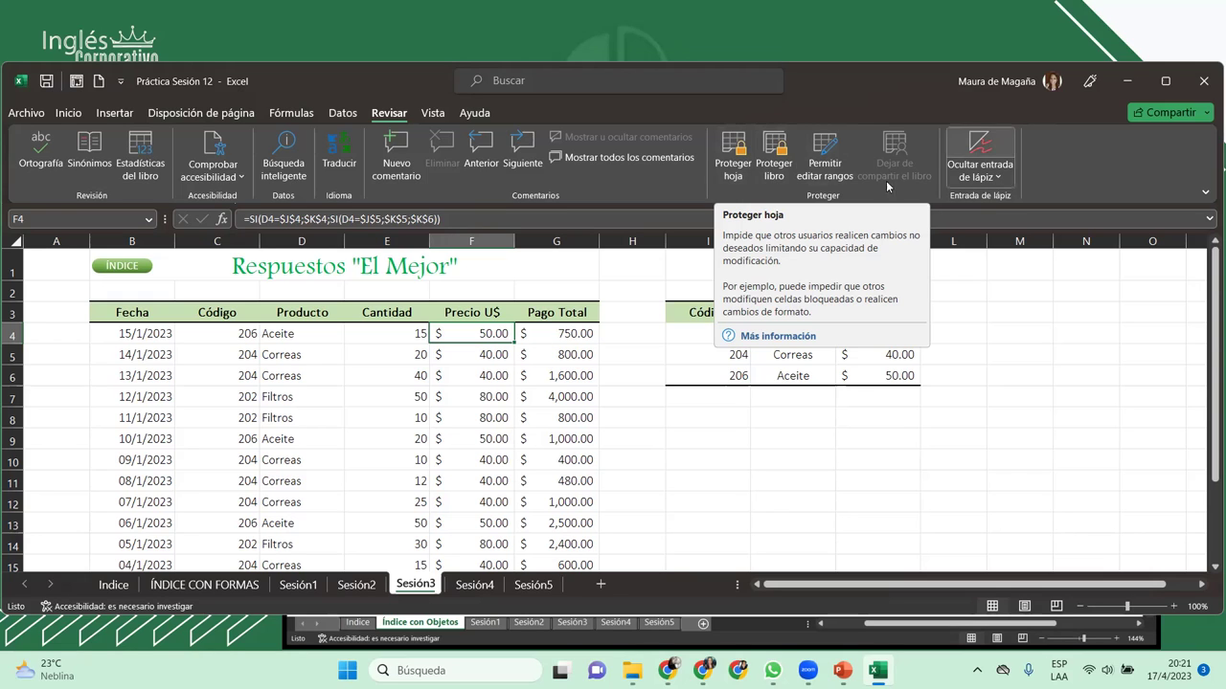
# Step: In the Proteger hoja dialog, enter a password for unprotecting the sheet
pyautogui.click(737, 158)
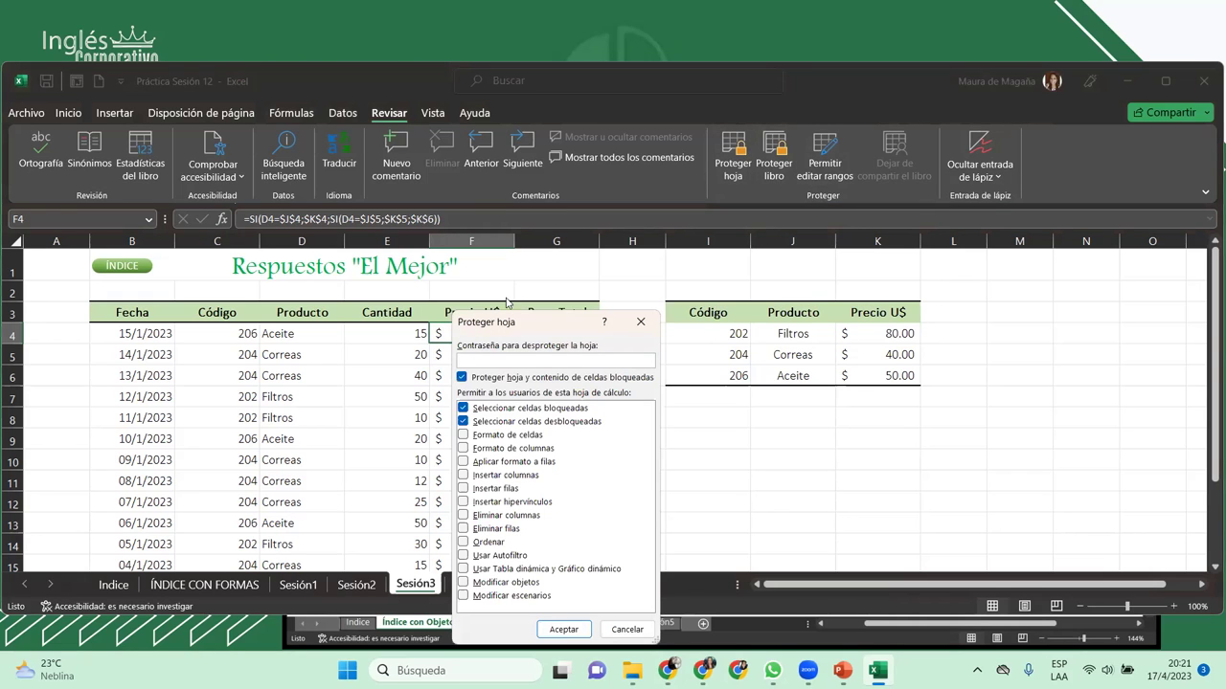
pyautogui.moveTo(526, 322); pyautogui.dragTo(587, 241)
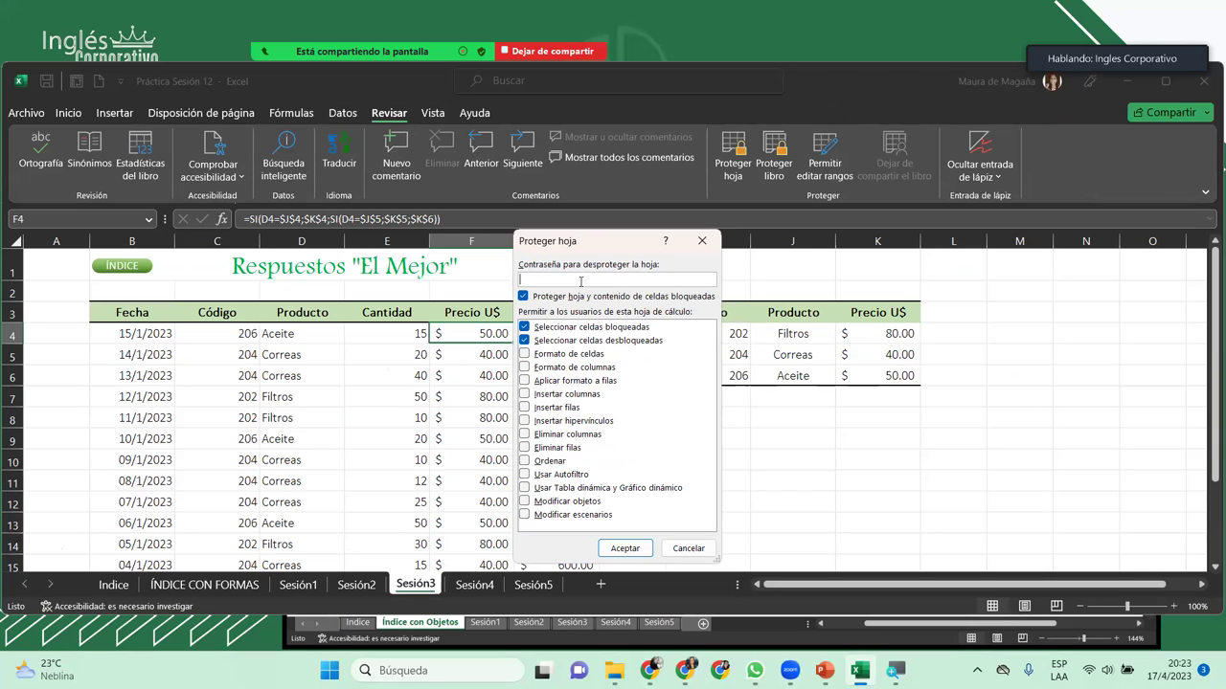
pyautogui.write('•••••')
pyautogui.press('BackSpace')
pyautogui.press('BackSpace')
pyautogui.press('BackSpace')
pyautogui.press('BackSpace')
pyautogui.write('•••')
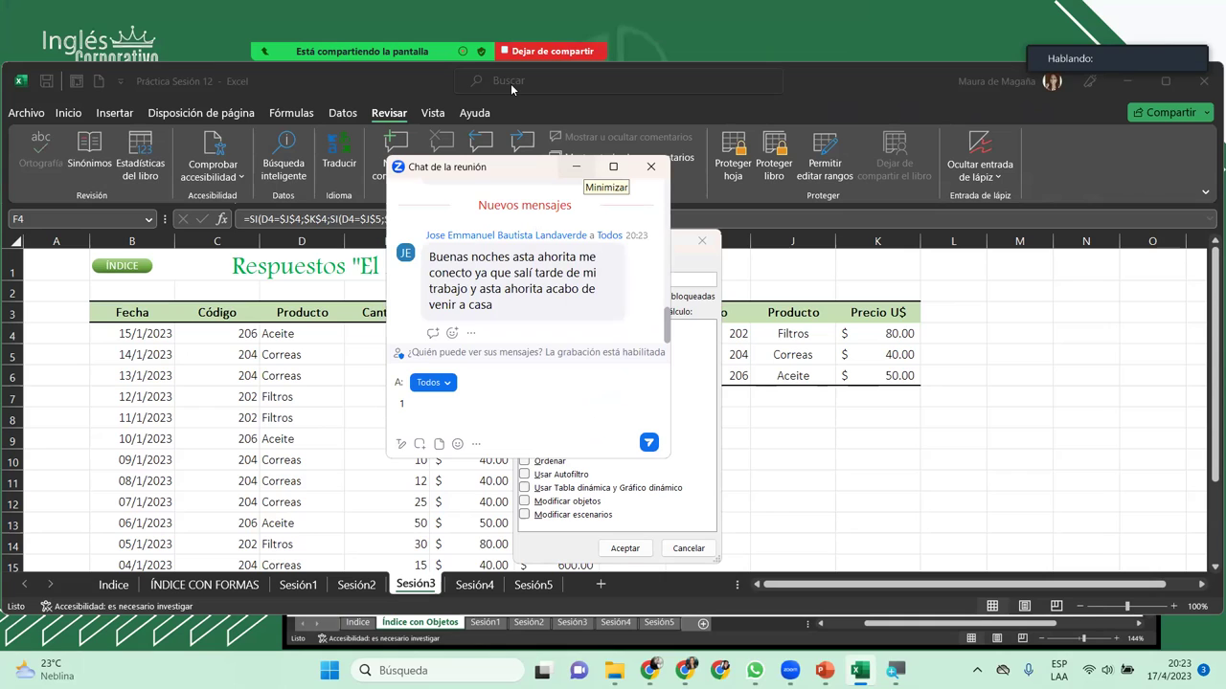
pyautogui.click(576, 166)
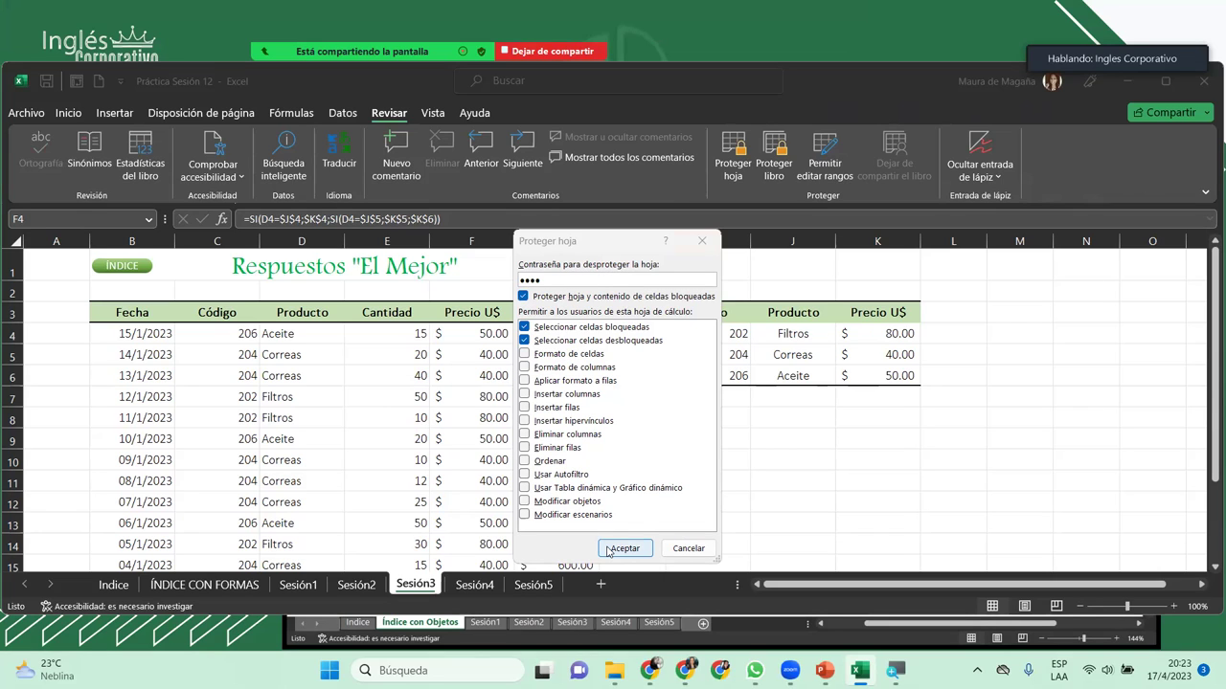
# Step: Confirm the protection settings and re-enter the password to protect Sesión3
pyautogui.click(624, 549)
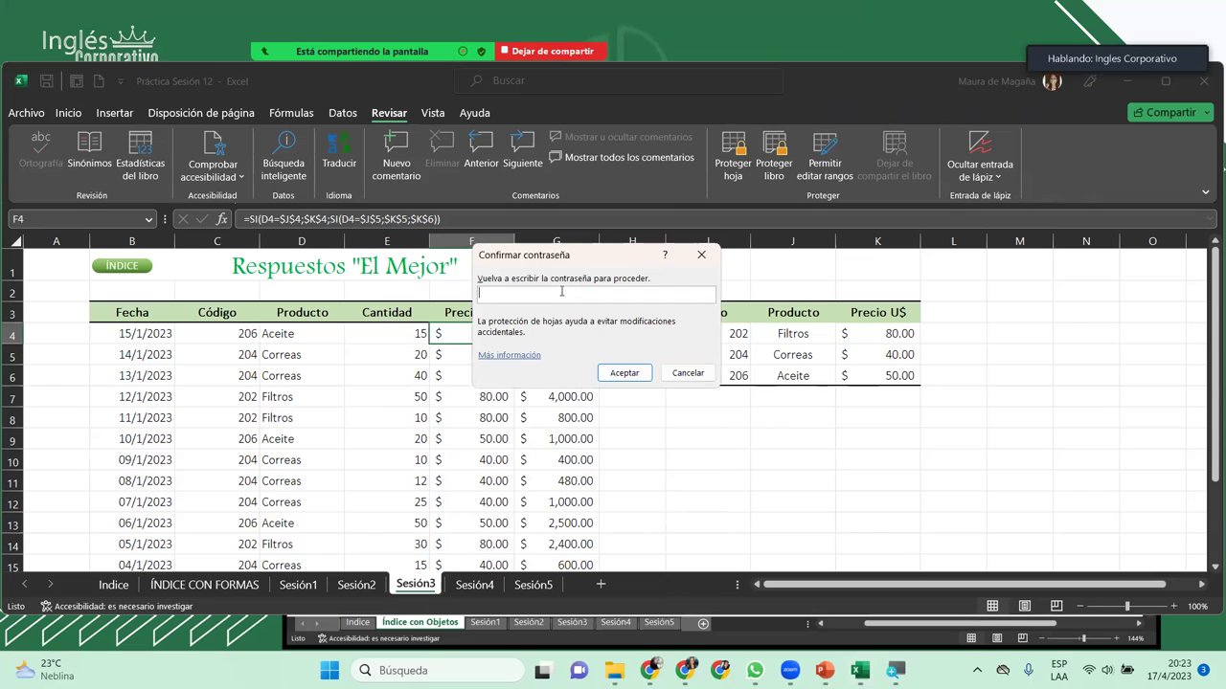
pyautogui.write('1234')
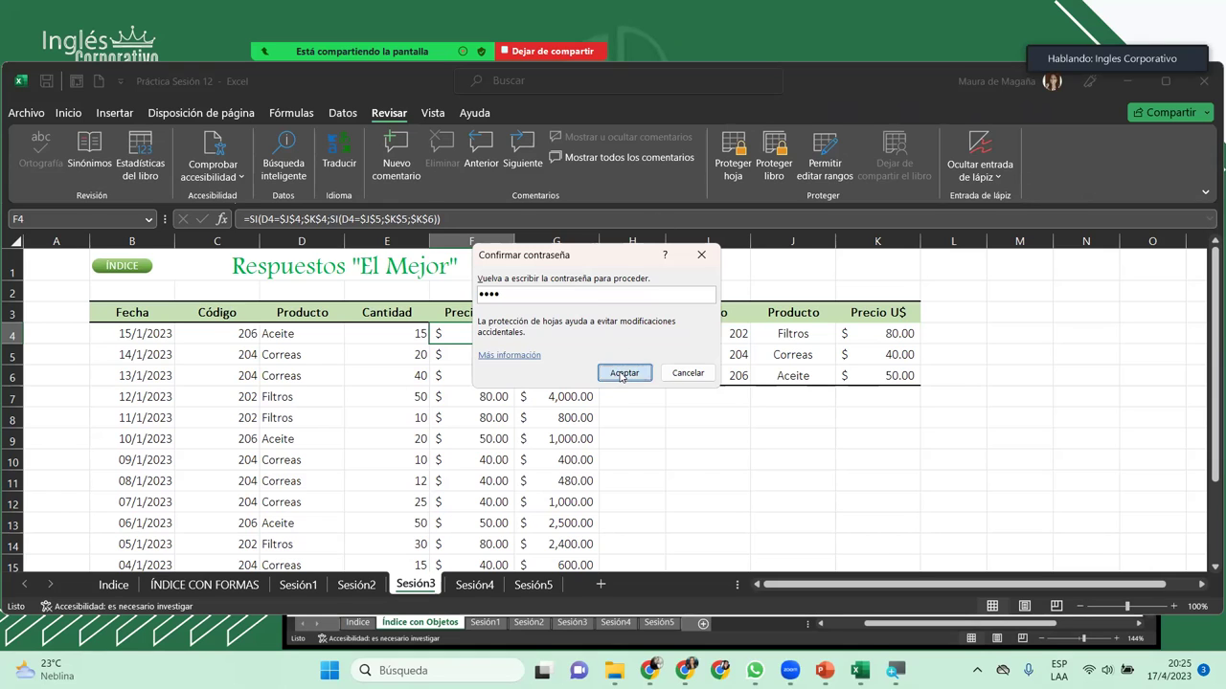
pyautogui.click(623, 373)
pyautogui.click(519, 314)
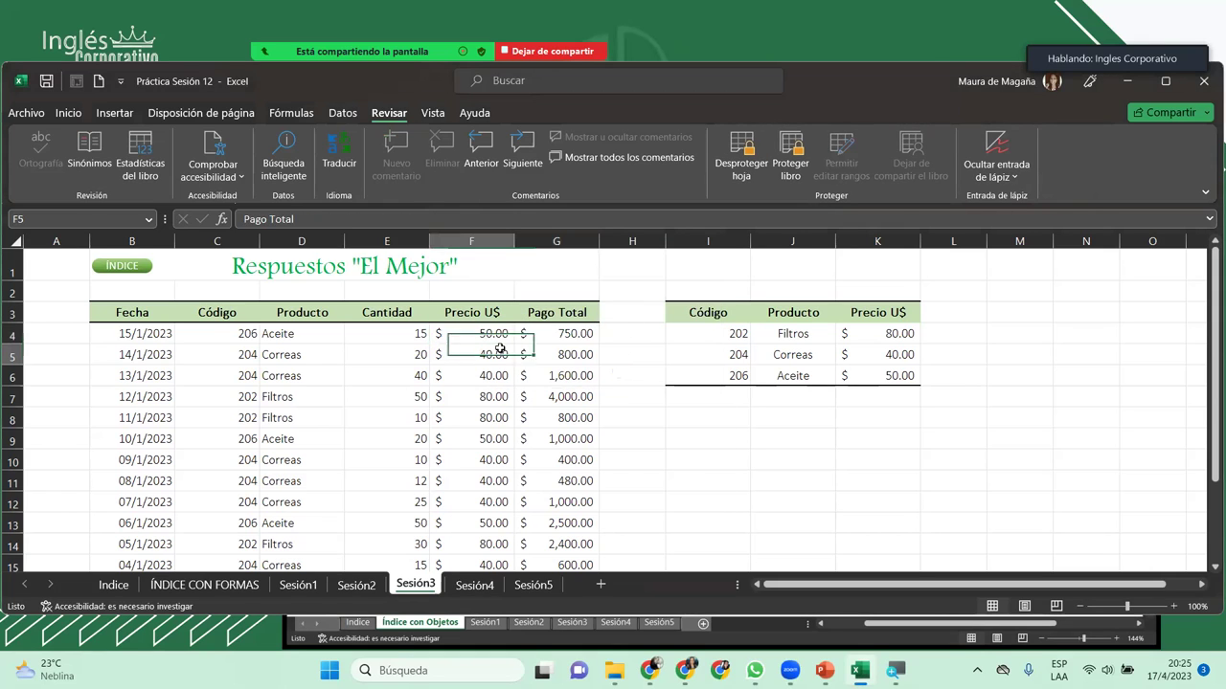
pyautogui.click(499, 350)
pyautogui.doubleClick(500, 350)
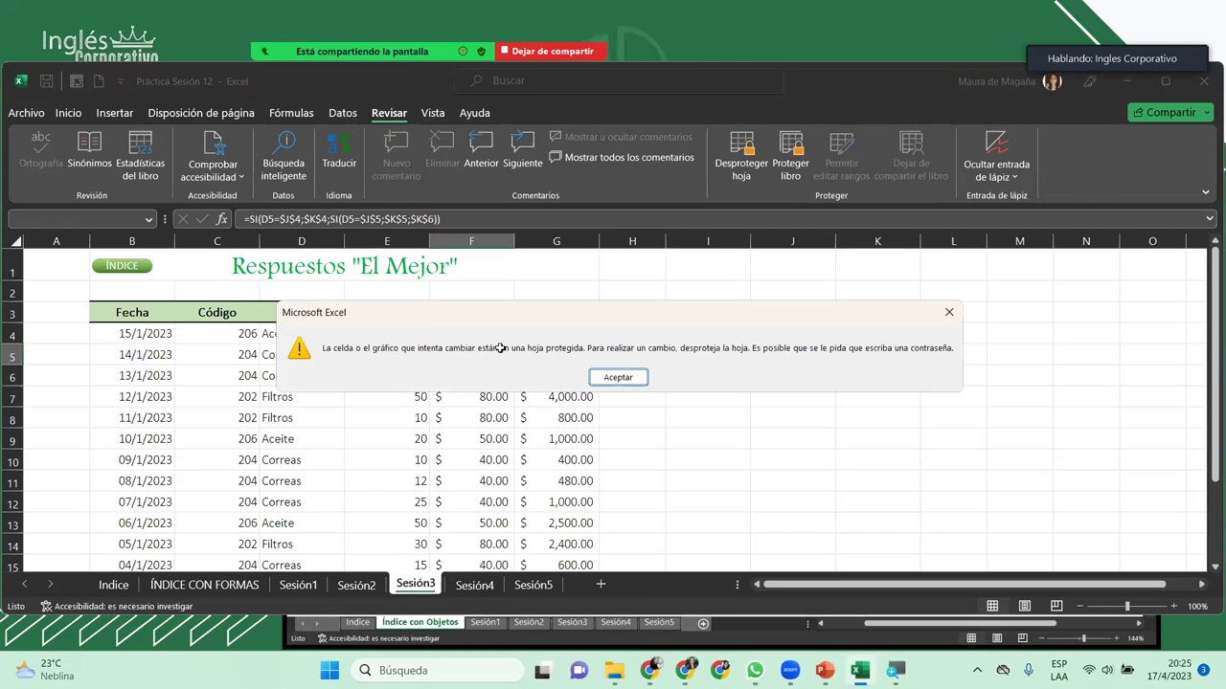
pyautogui.press('Return')
pyautogui.doubleClick(577, 354)
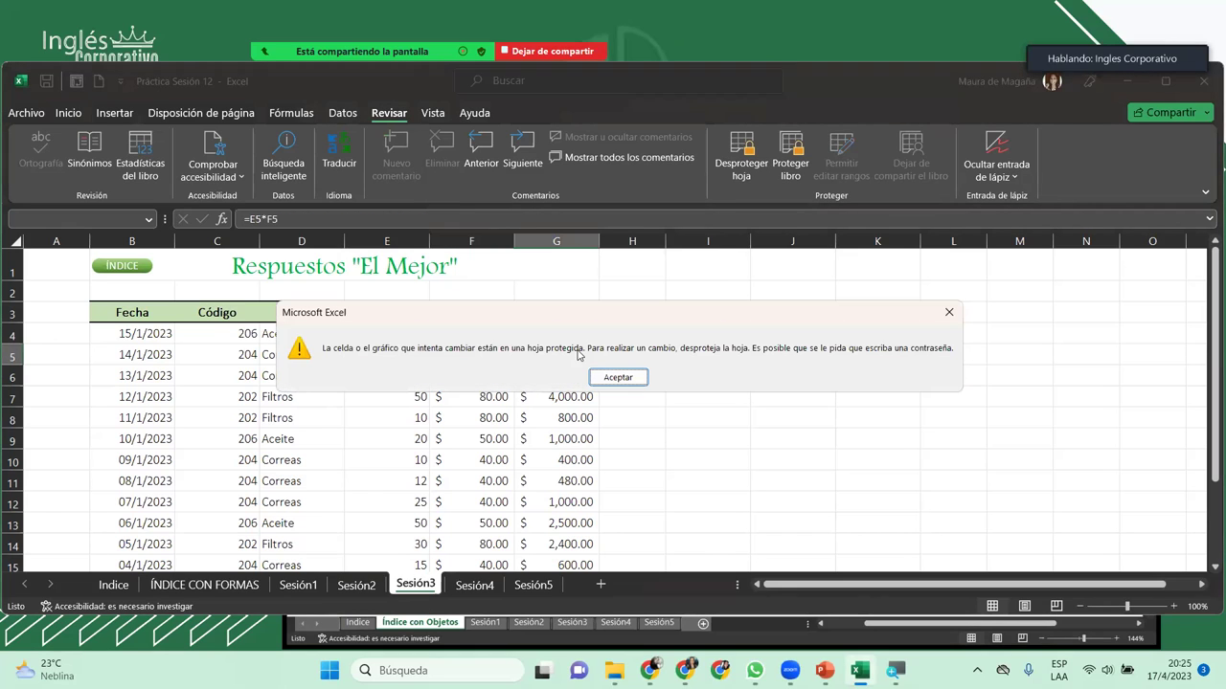
pyautogui.press('Return')
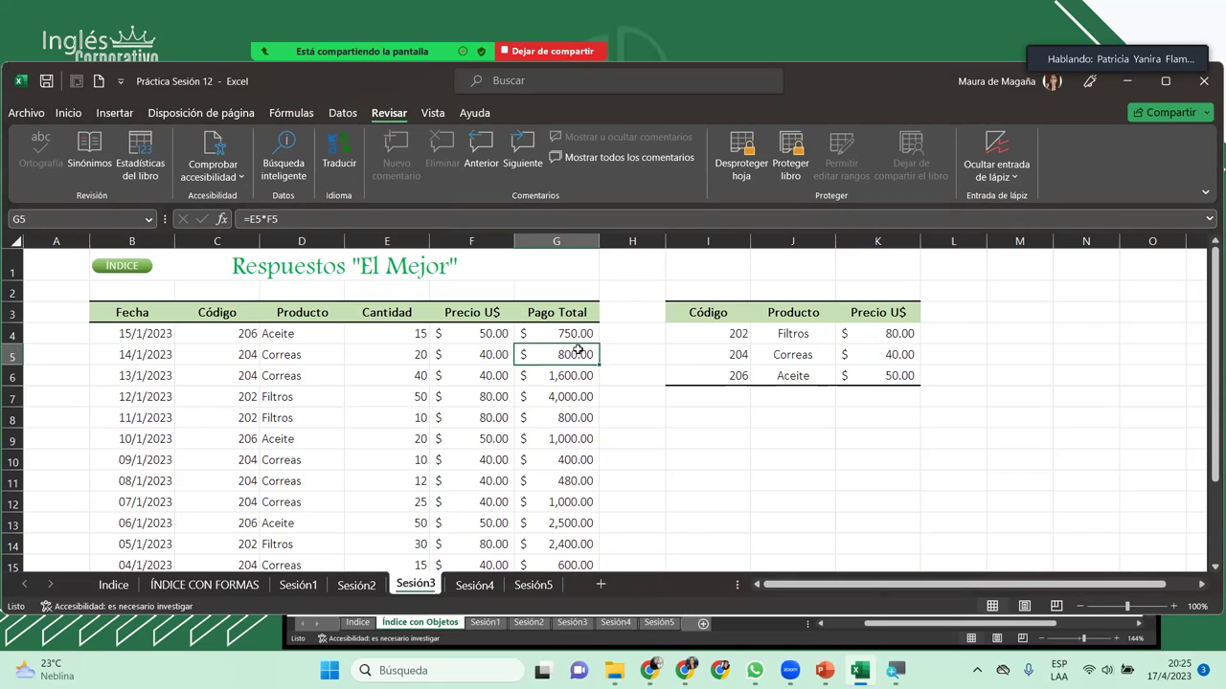
pyautogui.doubleClick(578, 350)
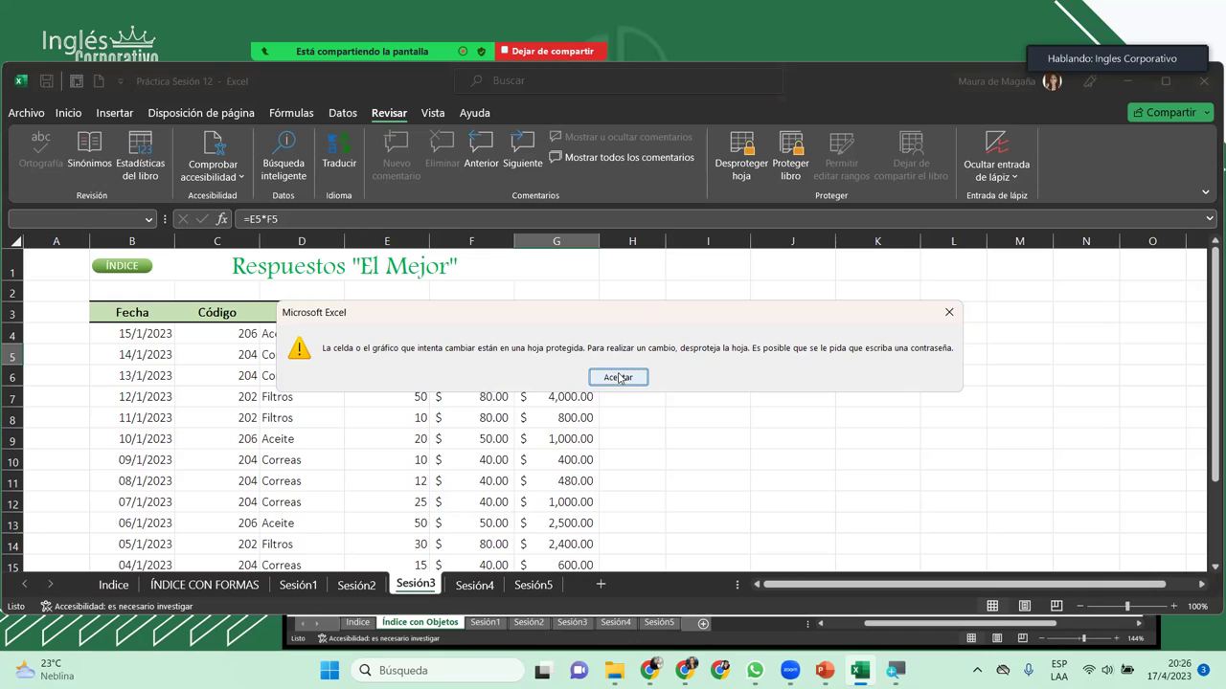
pyautogui.click(618, 378)
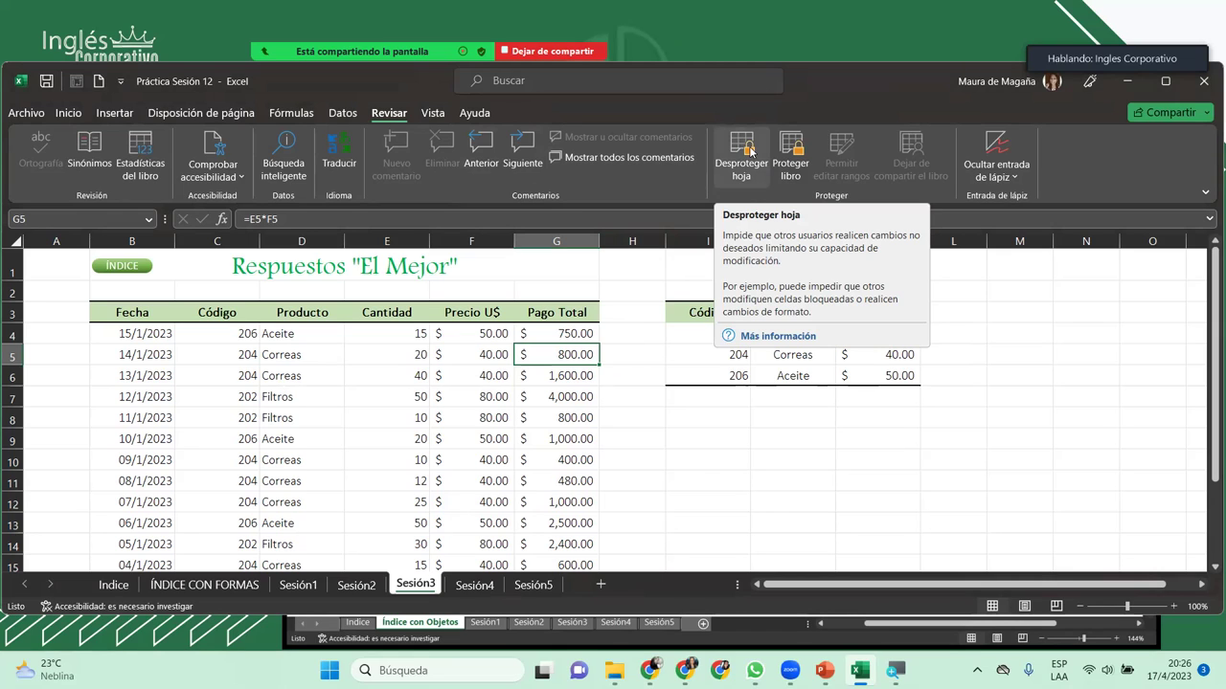
# Step: Unprotect Sesión3 with its password, retrying after the incorrect-password error
pyautogui.click(750, 150)
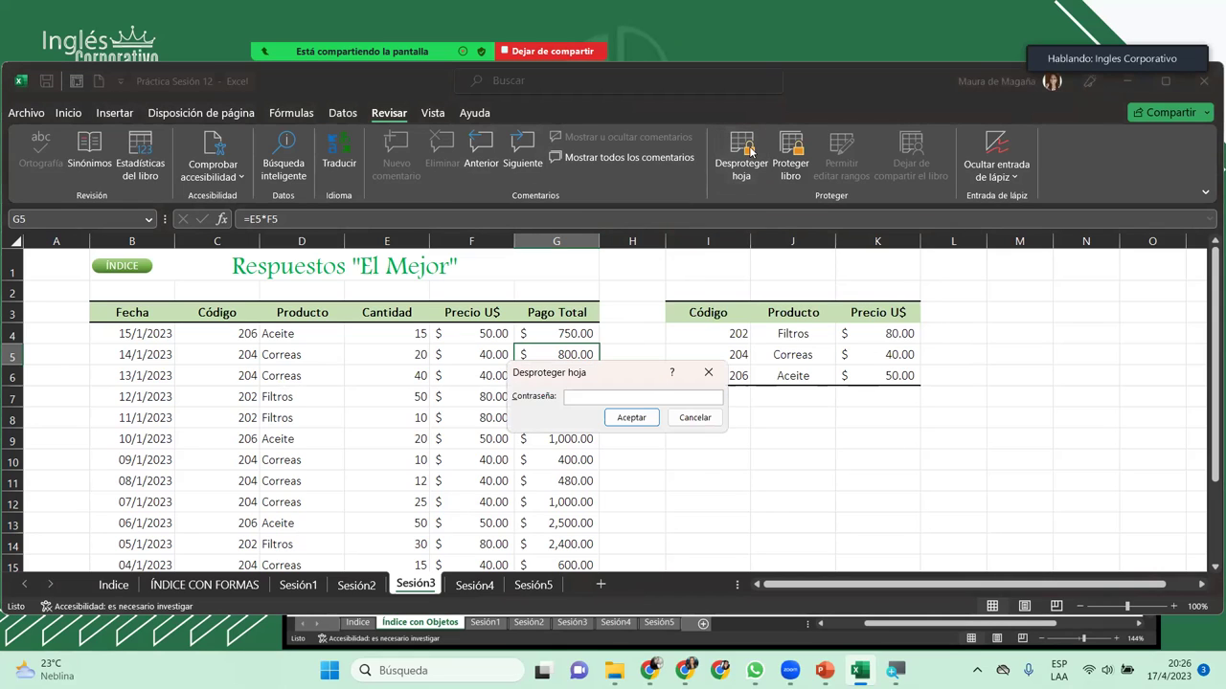
pyautogui.write('1234')
pyautogui.press('Return')
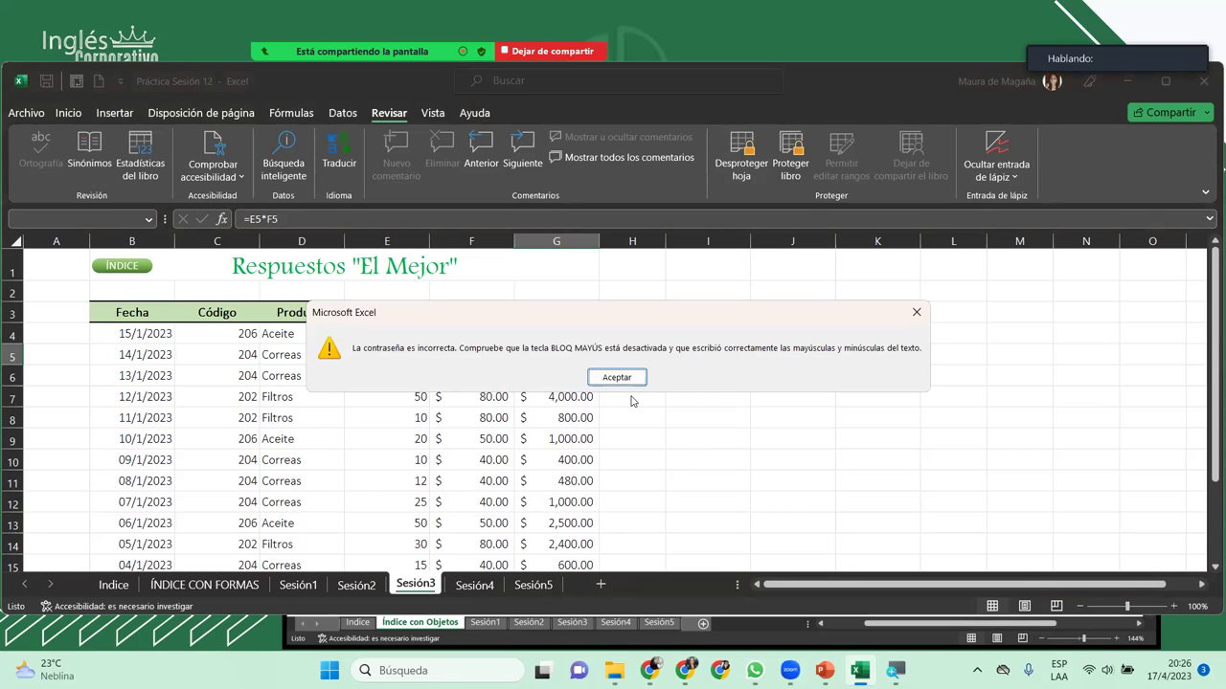
pyautogui.press('Return')
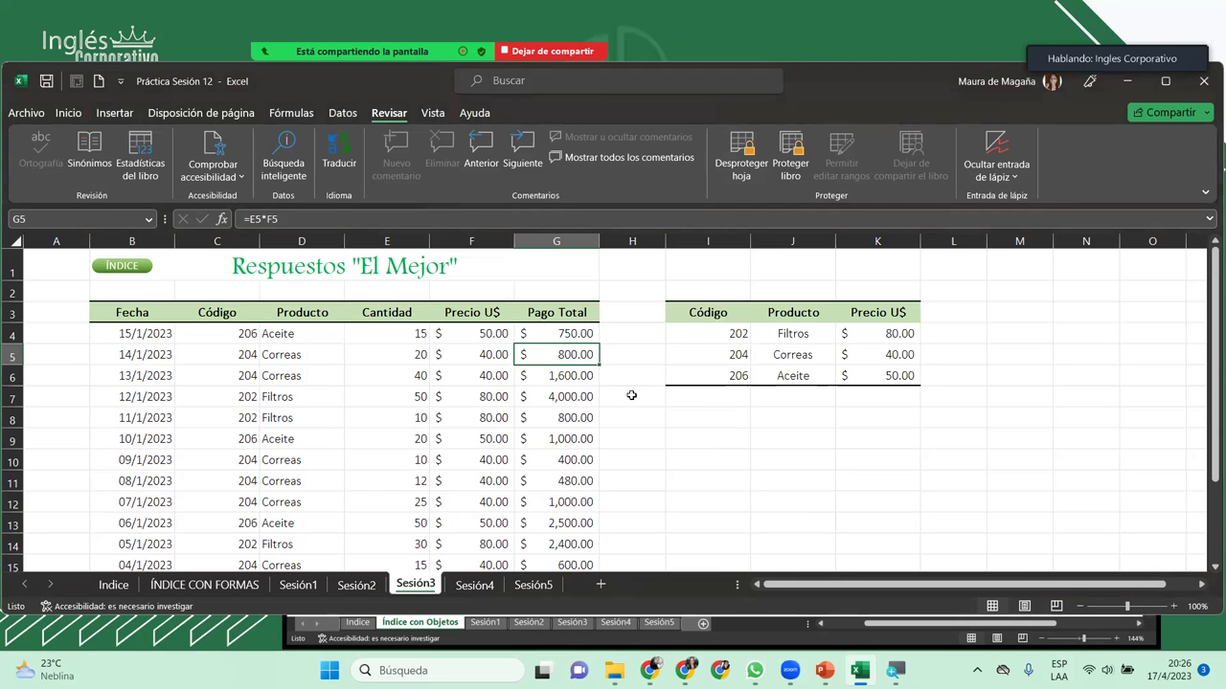
pyautogui.click(742, 147)
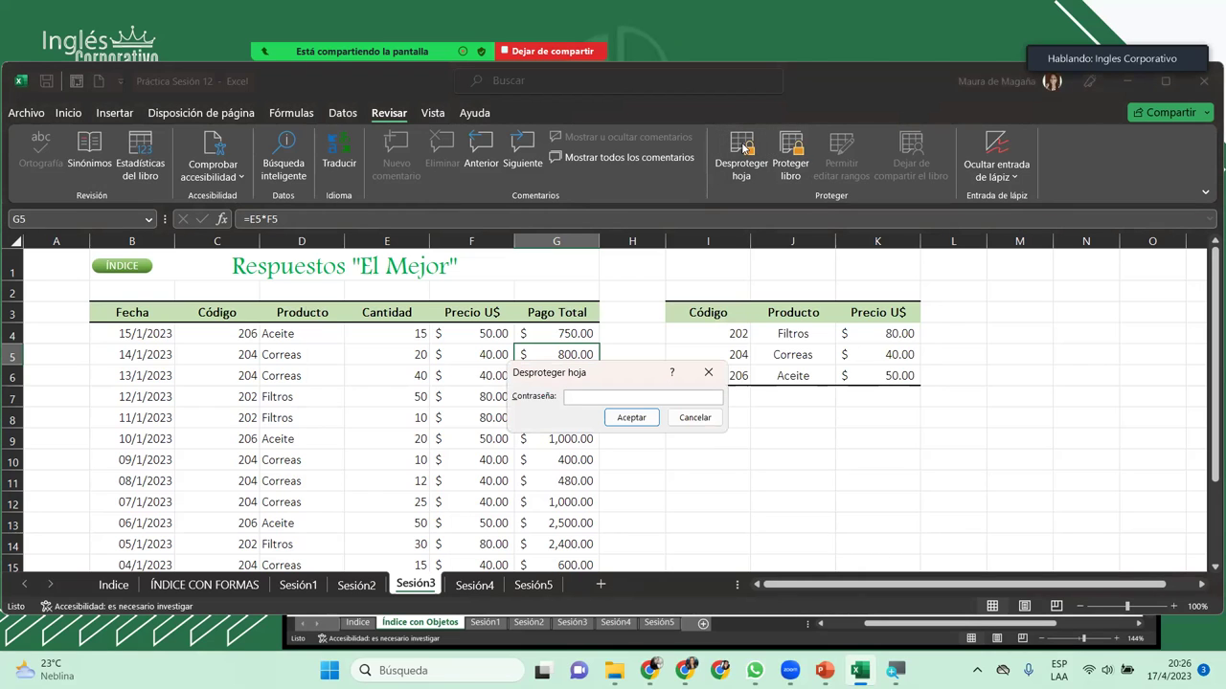
pyautogui.write('1234')
pyautogui.press('Return')
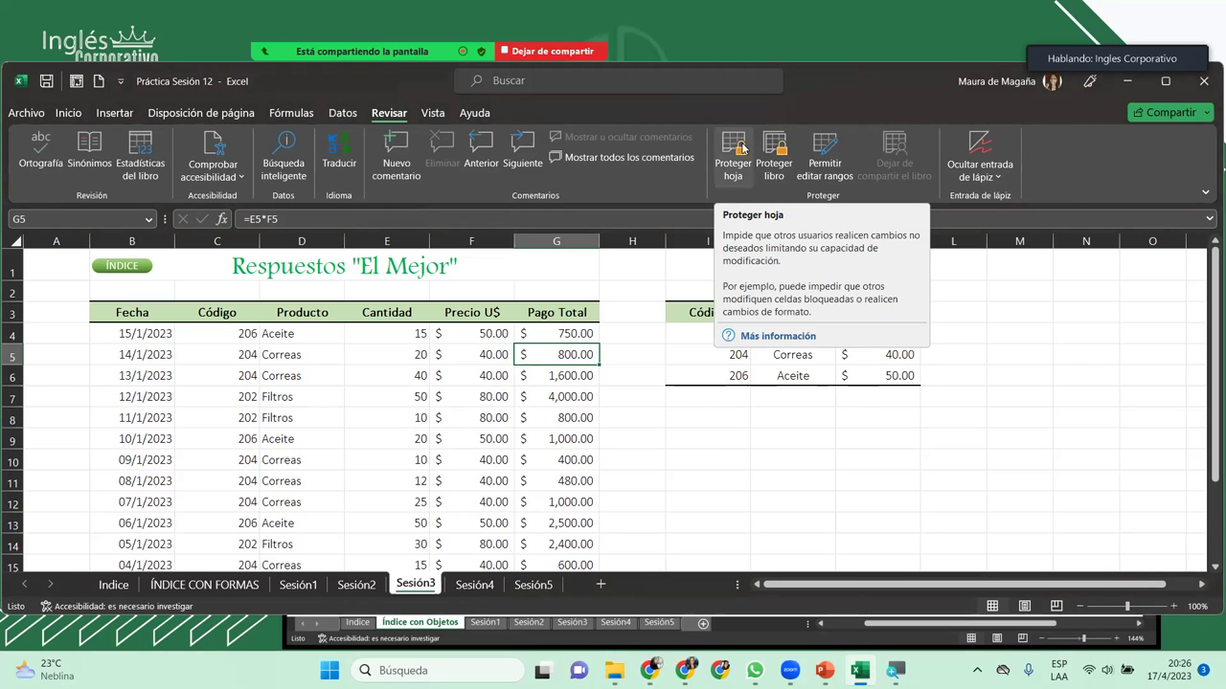
pyautogui.press('Delete')
pyautogui.hotkey('ctrl', 'z')
pyautogui.write('wre')
pyautogui.press('Return')
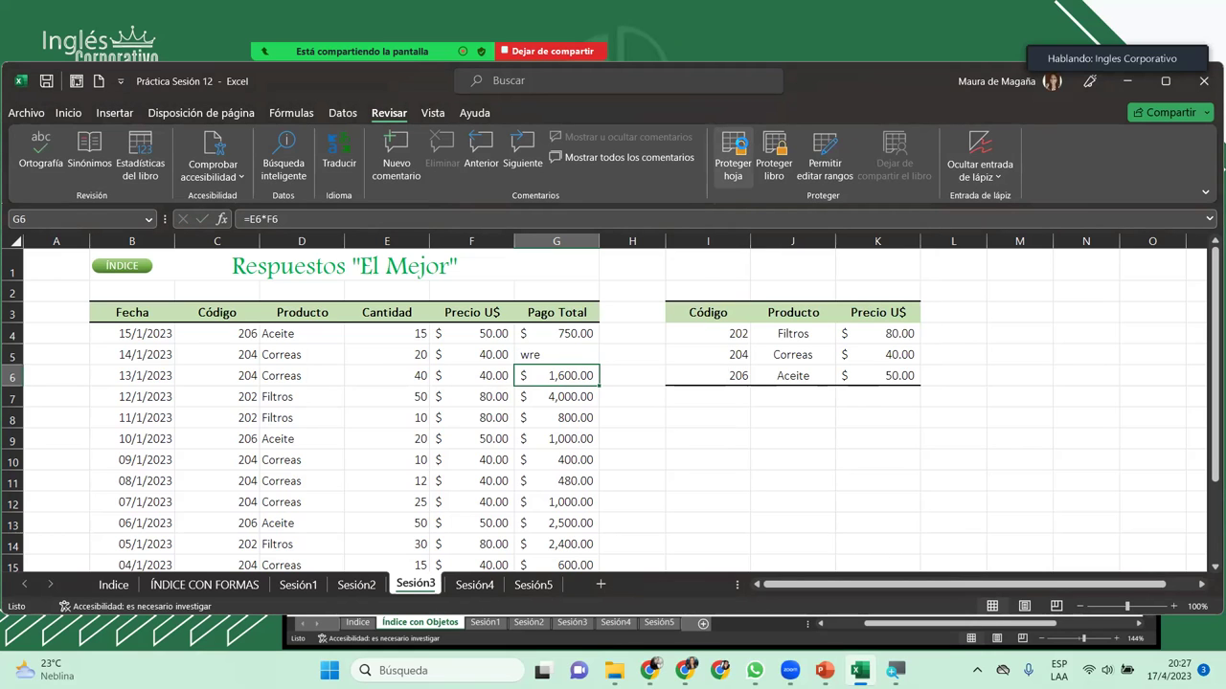
pyautogui.hotkey('ctrl', 'z')
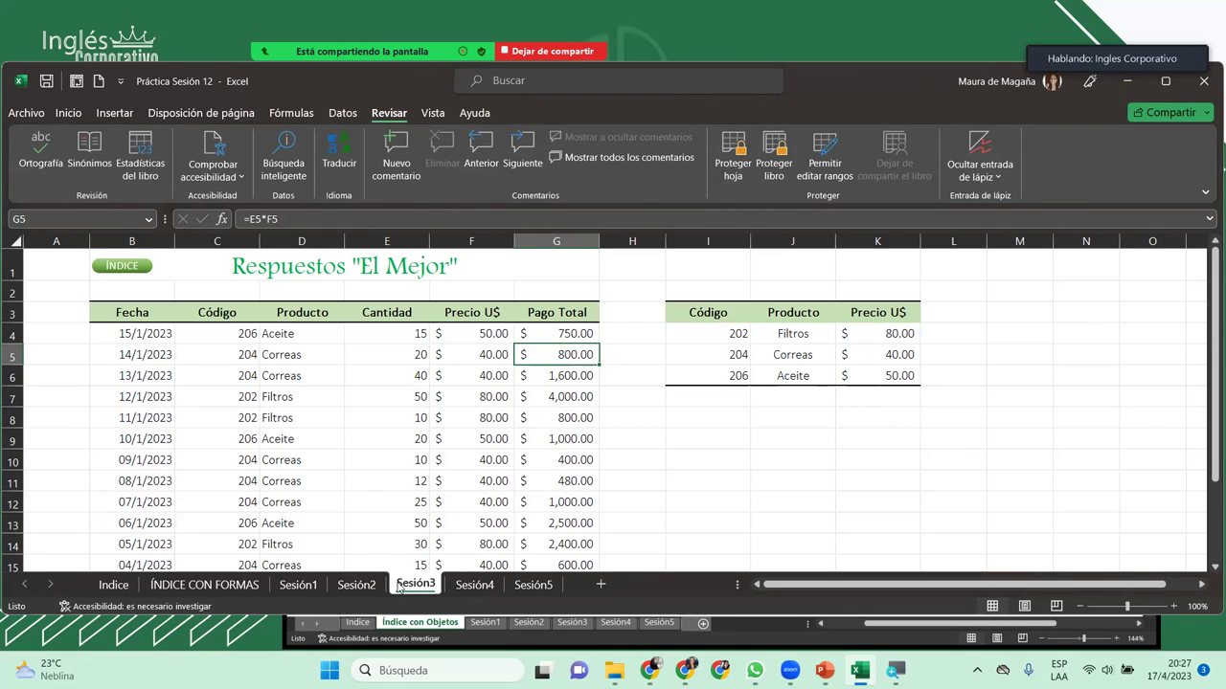
# Step: Go through Sesión2 and Sesión1 to the ÍNDICE CON FORMAS sheet and maximize Excel
pyautogui.click(356, 584)
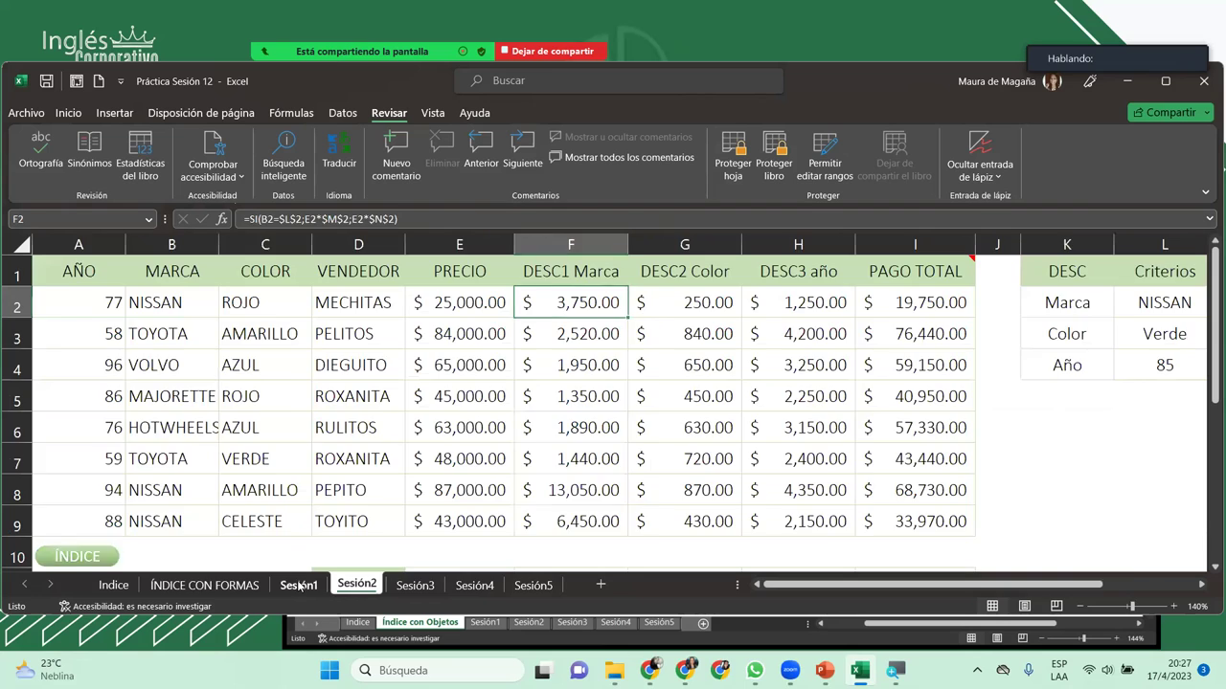
pyautogui.click(298, 585)
pyautogui.click(219, 585)
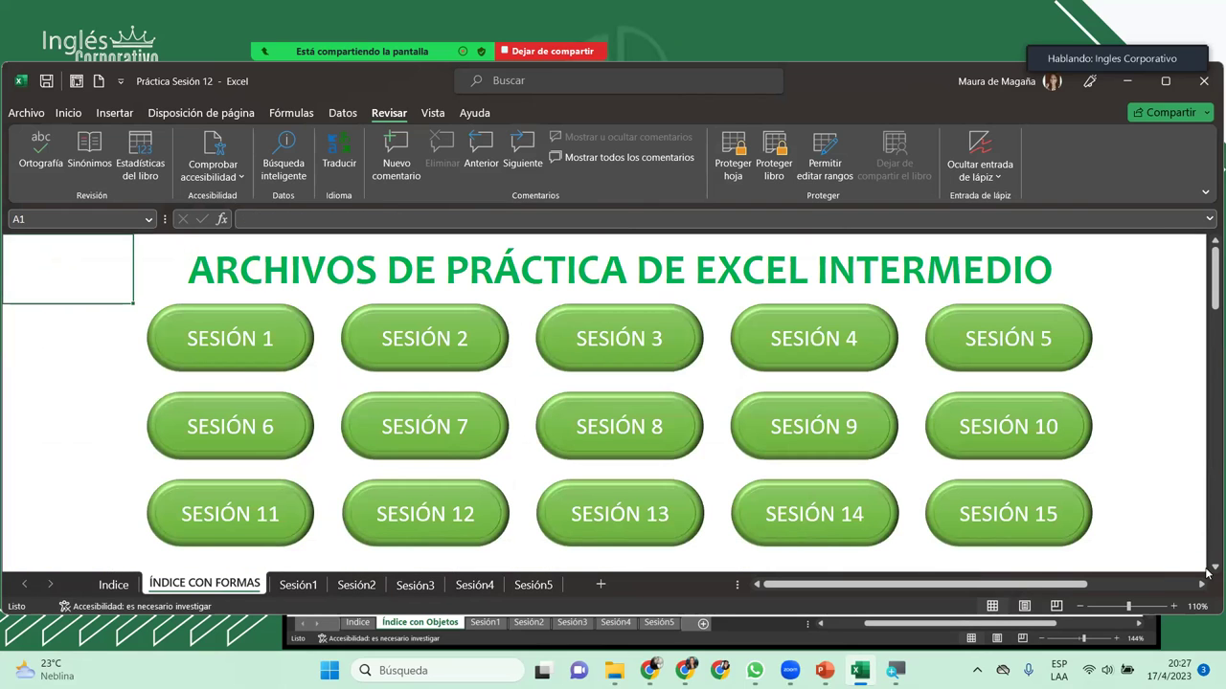
pyautogui.click(1166, 82)
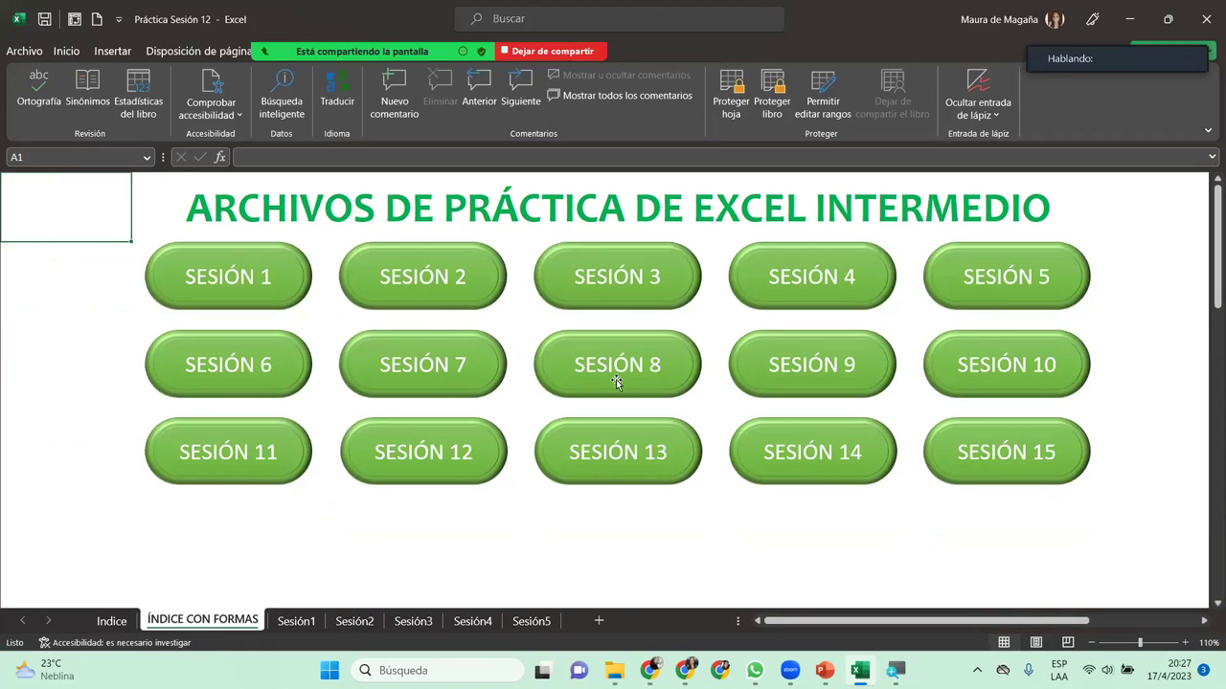
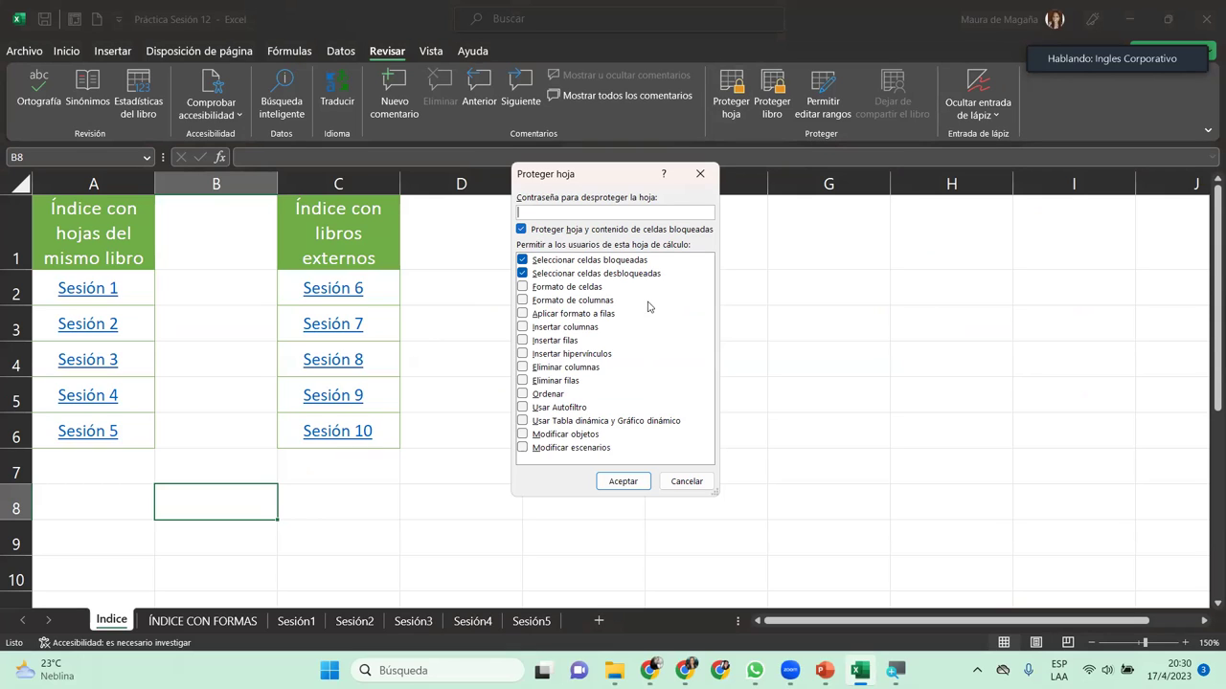
# Step: Cancel the sheet-protection settings and return to the ÍNDICE CON FORMAS sheet
pyautogui.click(675, 483)
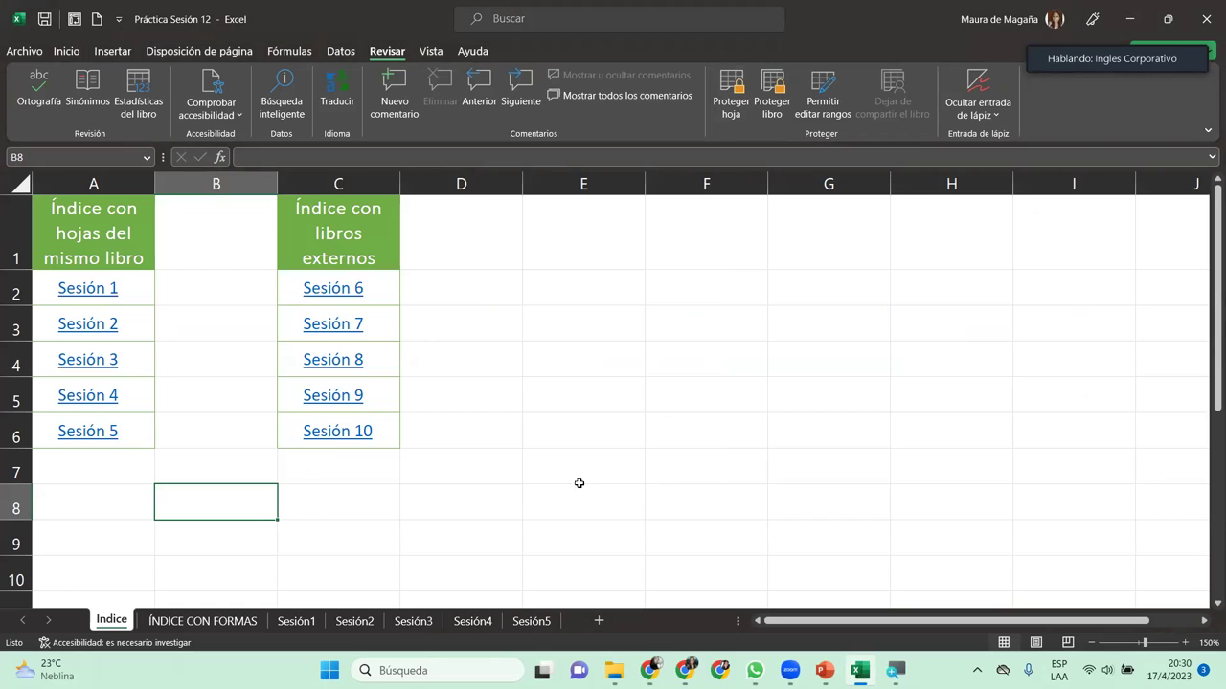
pyautogui.click(244, 621)
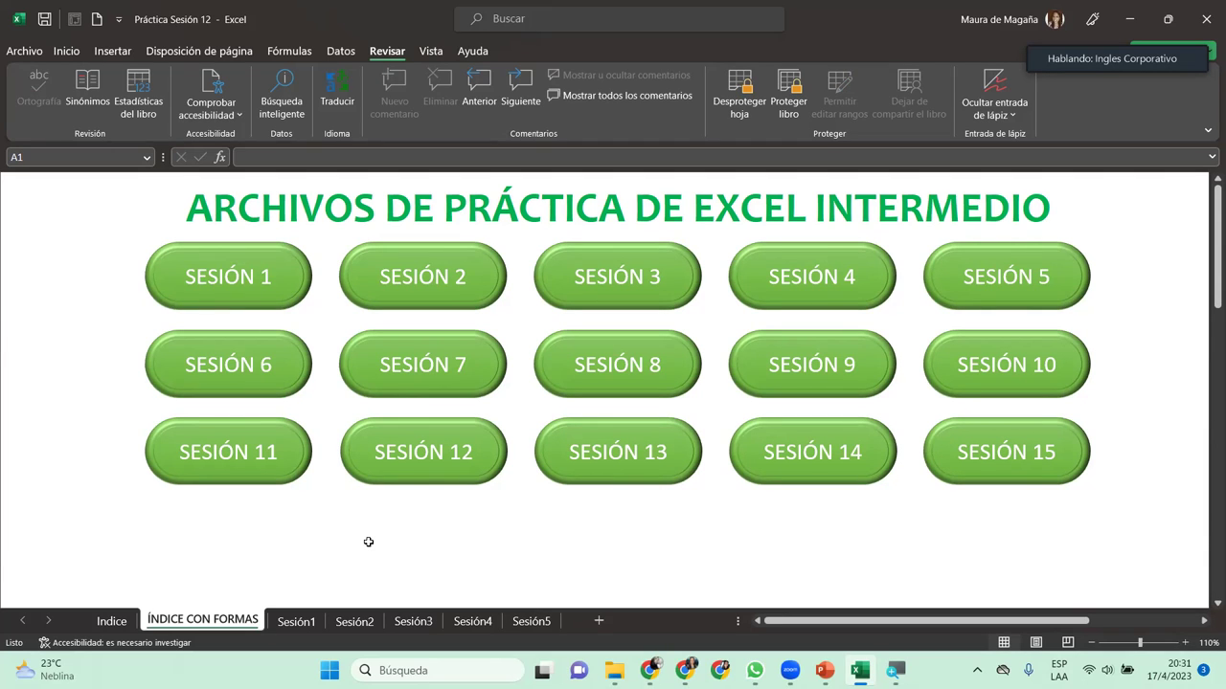
# Step: Look through the Sesión4, Sesión5 and Sesión3 sheets, ending back on Sesión4
pyautogui.click(472, 621)
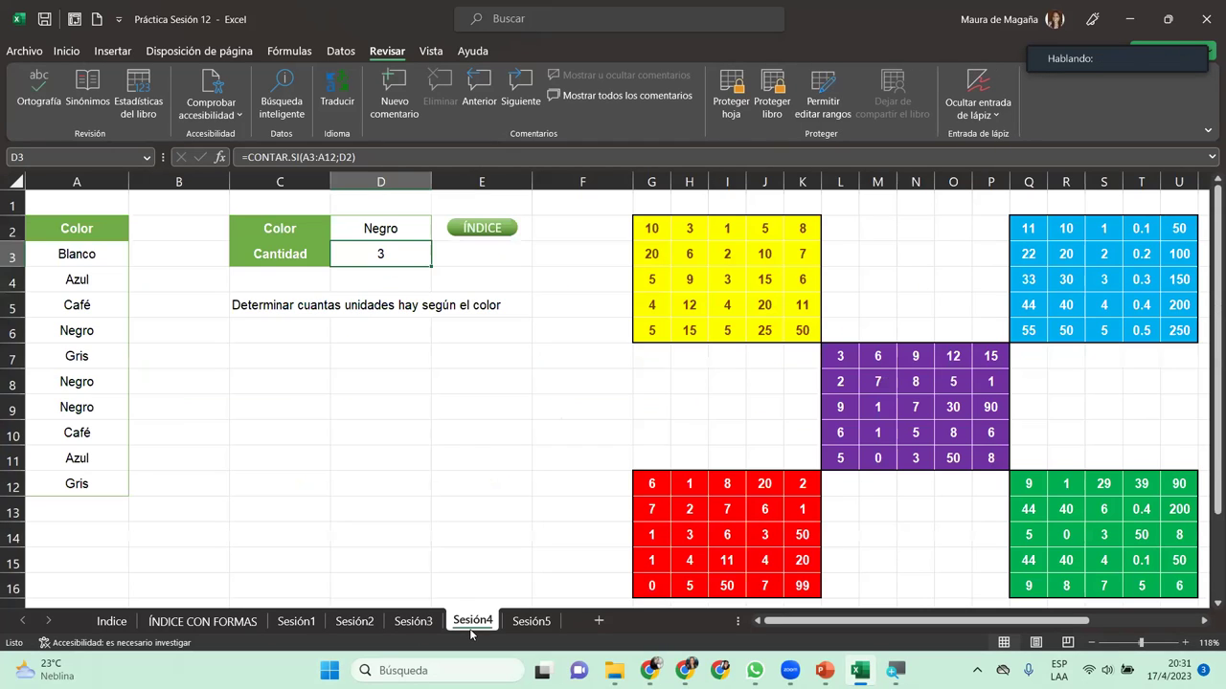
pyautogui.click(536, 624)
pyautogui.click(417, 622)
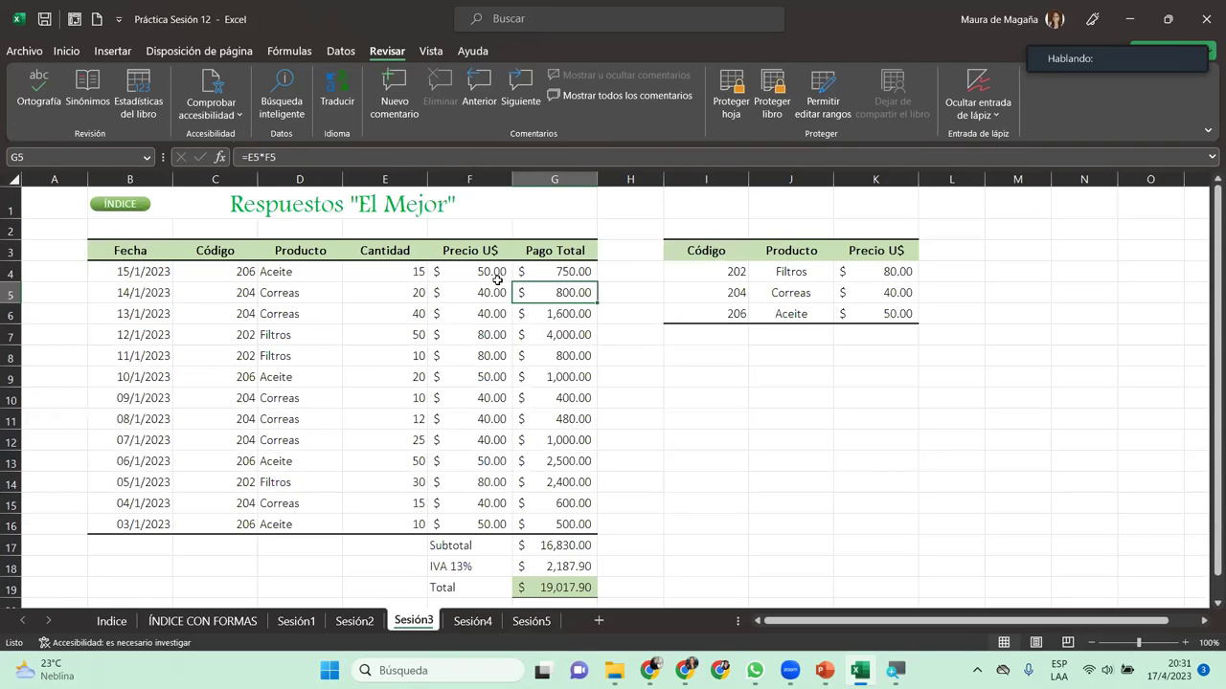
pyautogui.click(471, 623)
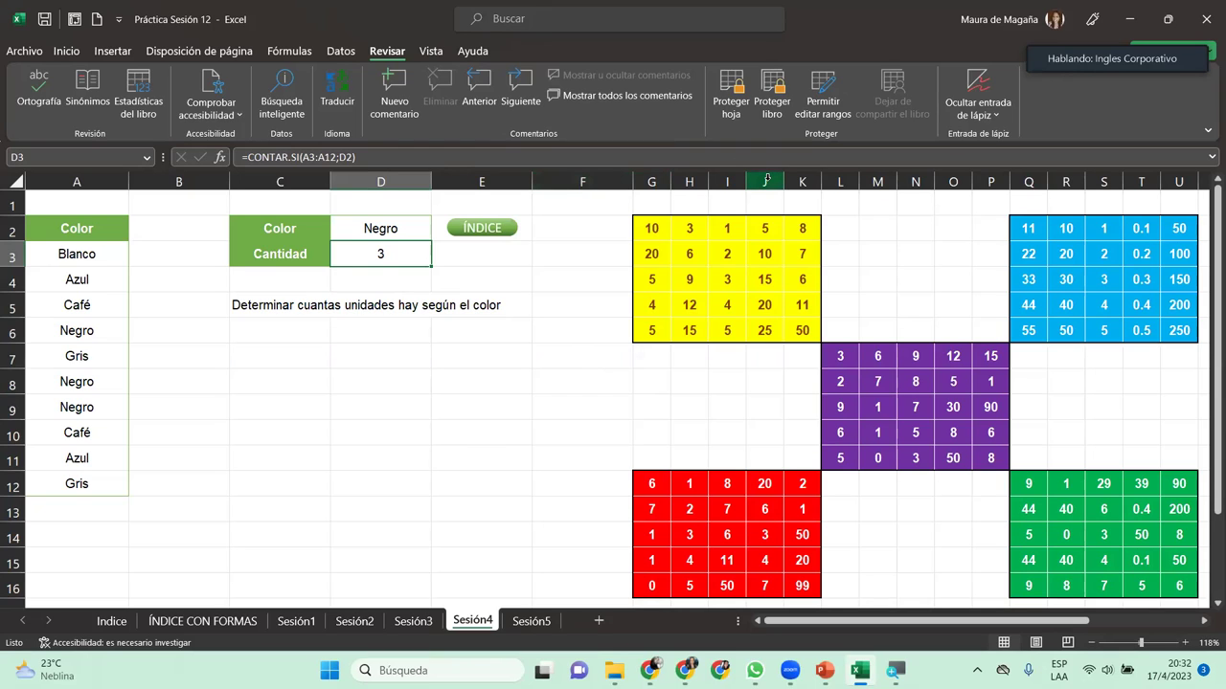
# Step: Protect Sesión4 with a password while still allowing cell formatting, then select the column A colour names
pyautogui.click(731, 96)
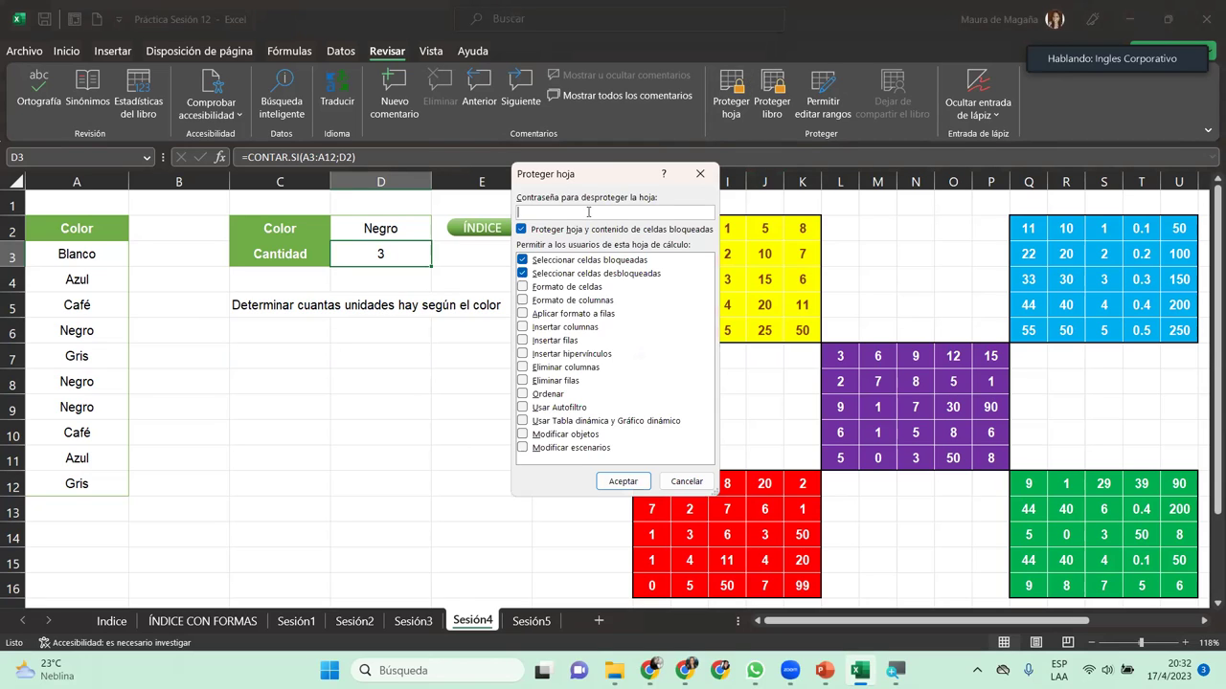
pyautogui.write('1234')
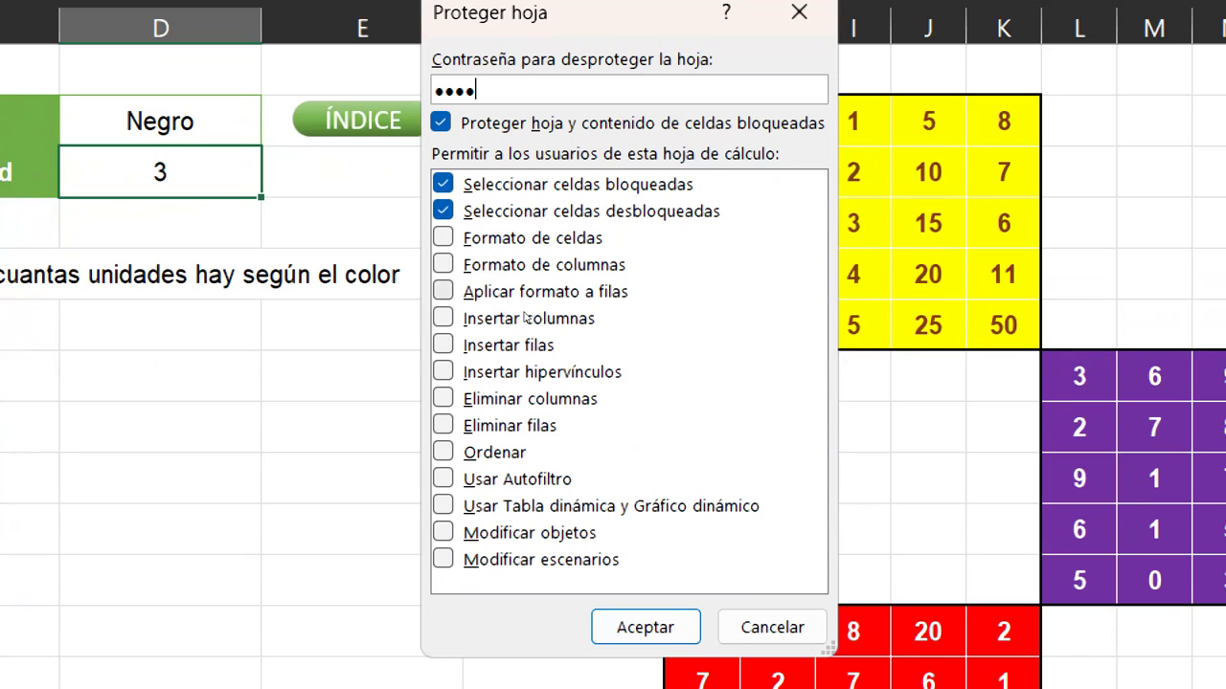
pyautogui.hotkey('alt', 'f')
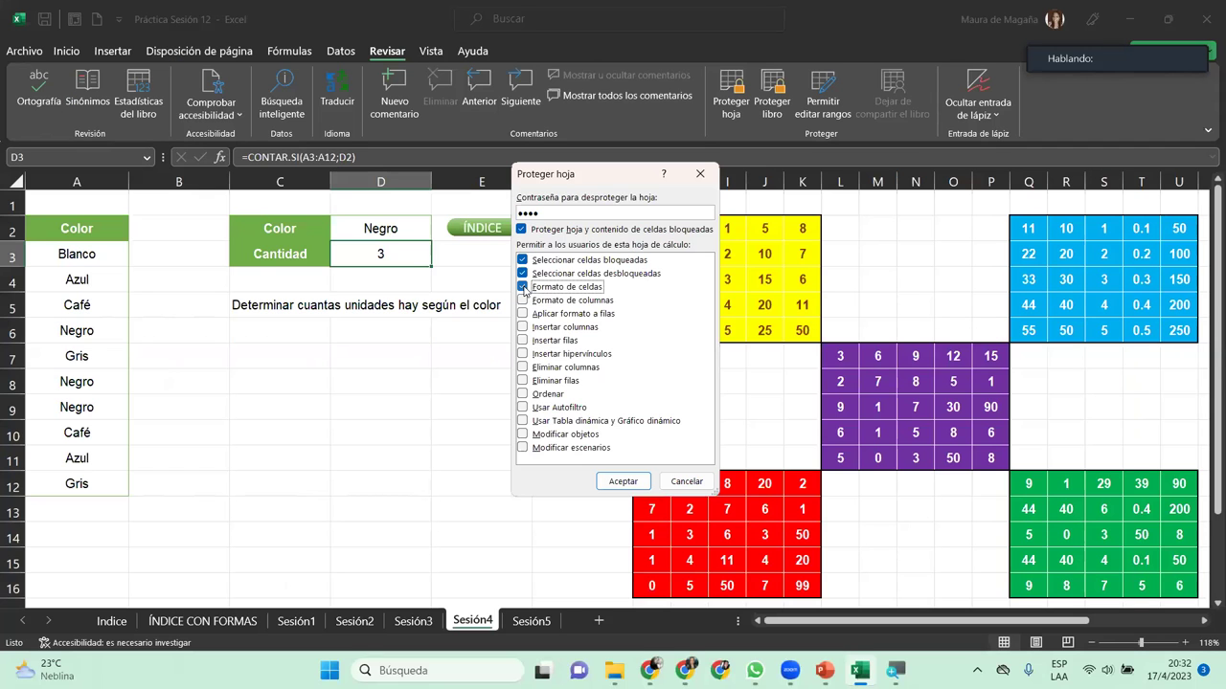
pyautogui.click(619, 481)
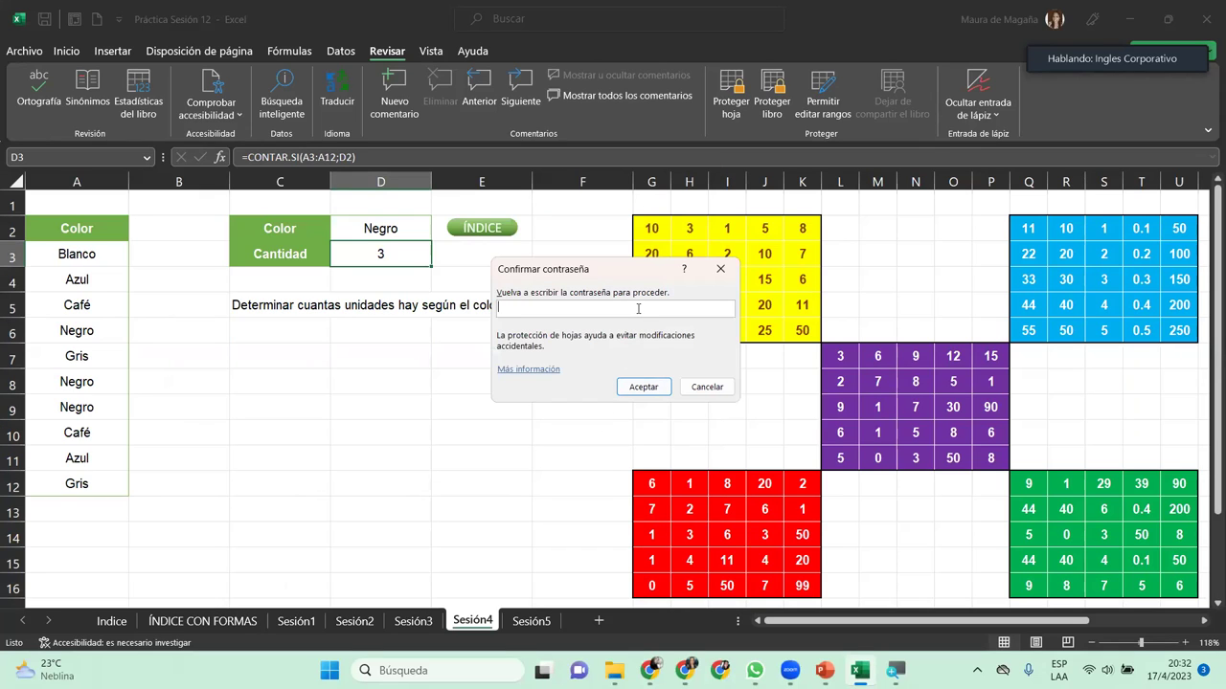
pyautogui.write('1234')
pyautogui.press('Return')
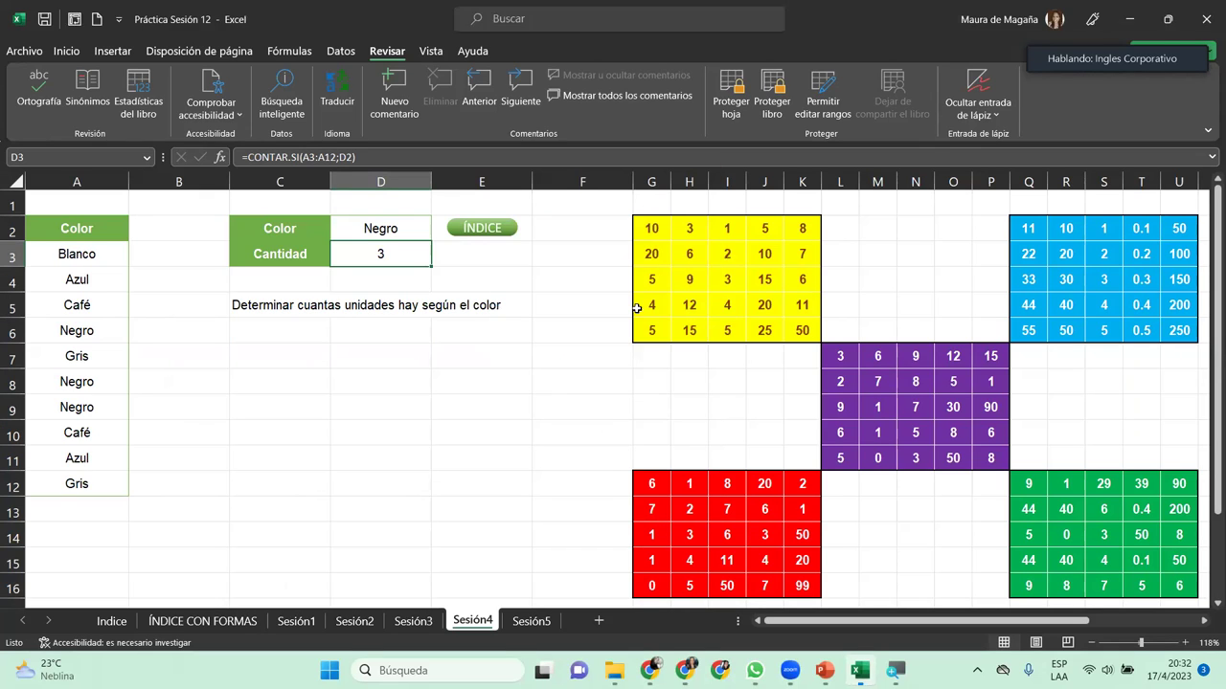
pyautogui.click(659, 301)
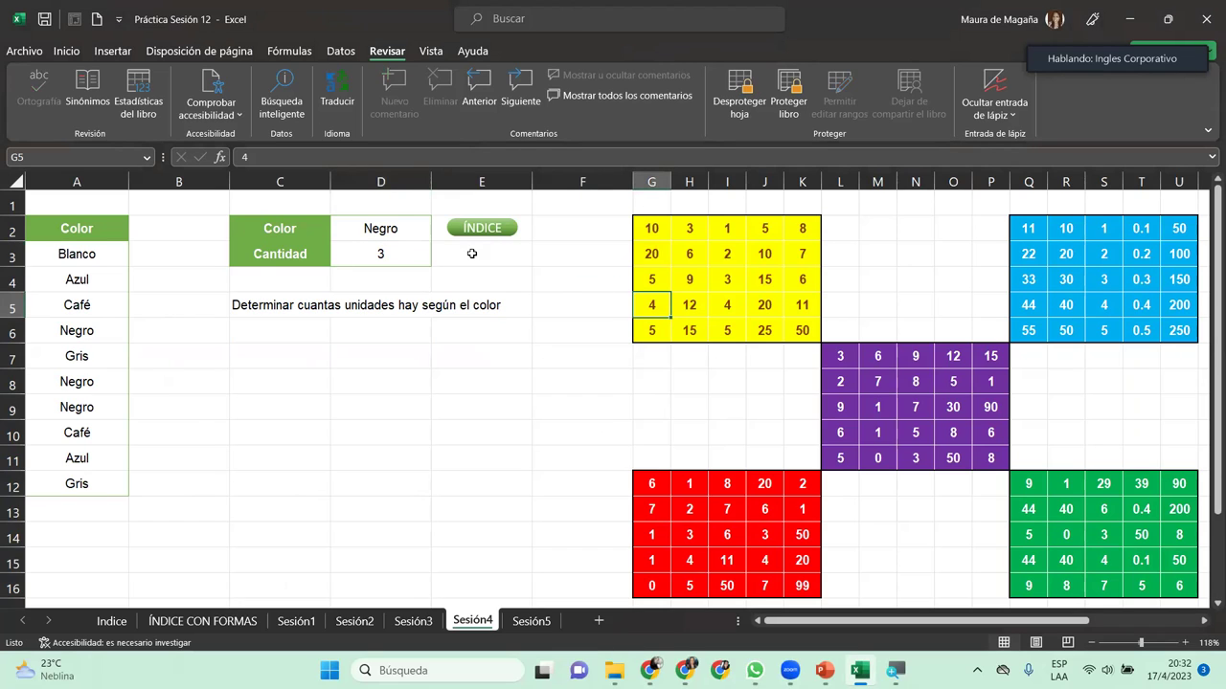
pyautogui.moveTo(72, 249); pyautogui.dragTo(76, 484)
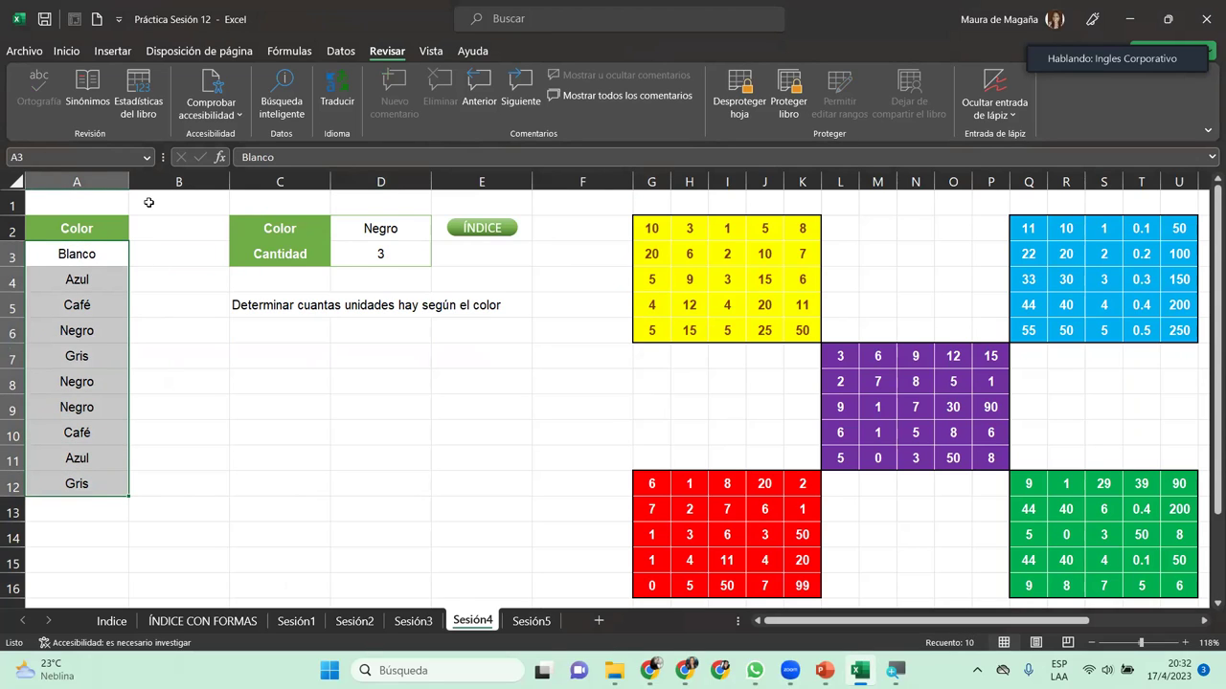
# Step: Fill the colour names in A3:A12 with Verde, Énfasis 6, Claro 80%
pyautogui.click(67, 51)
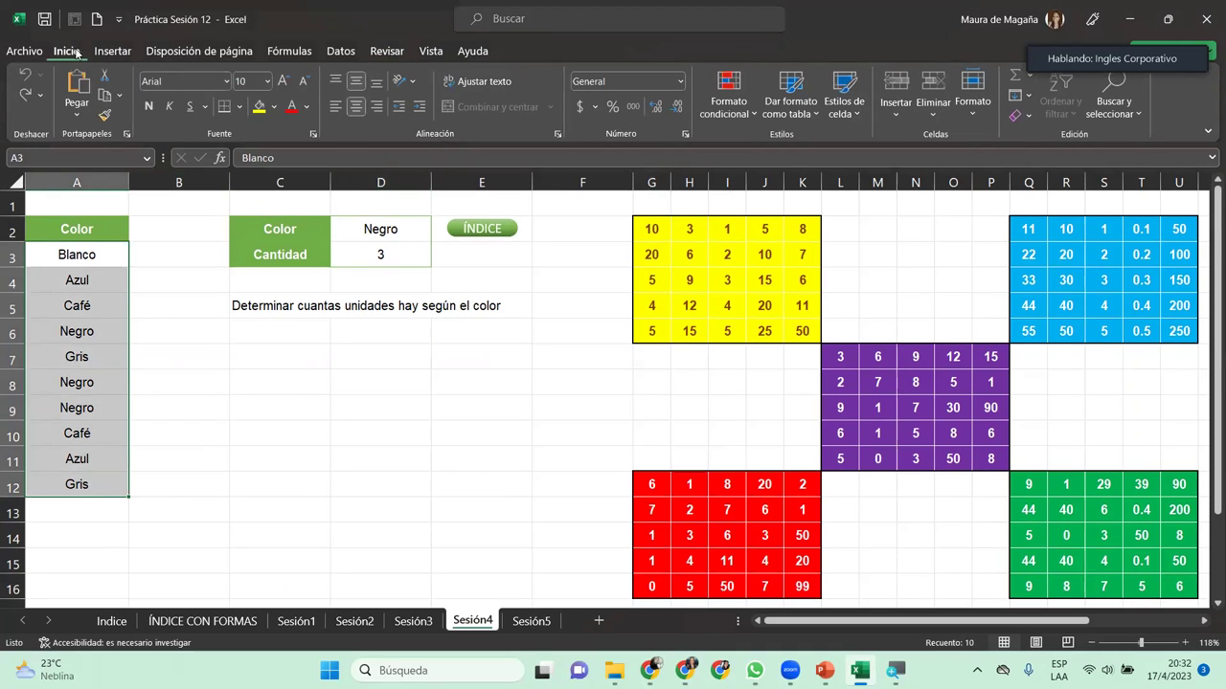
pyautogui.click(277, 106)
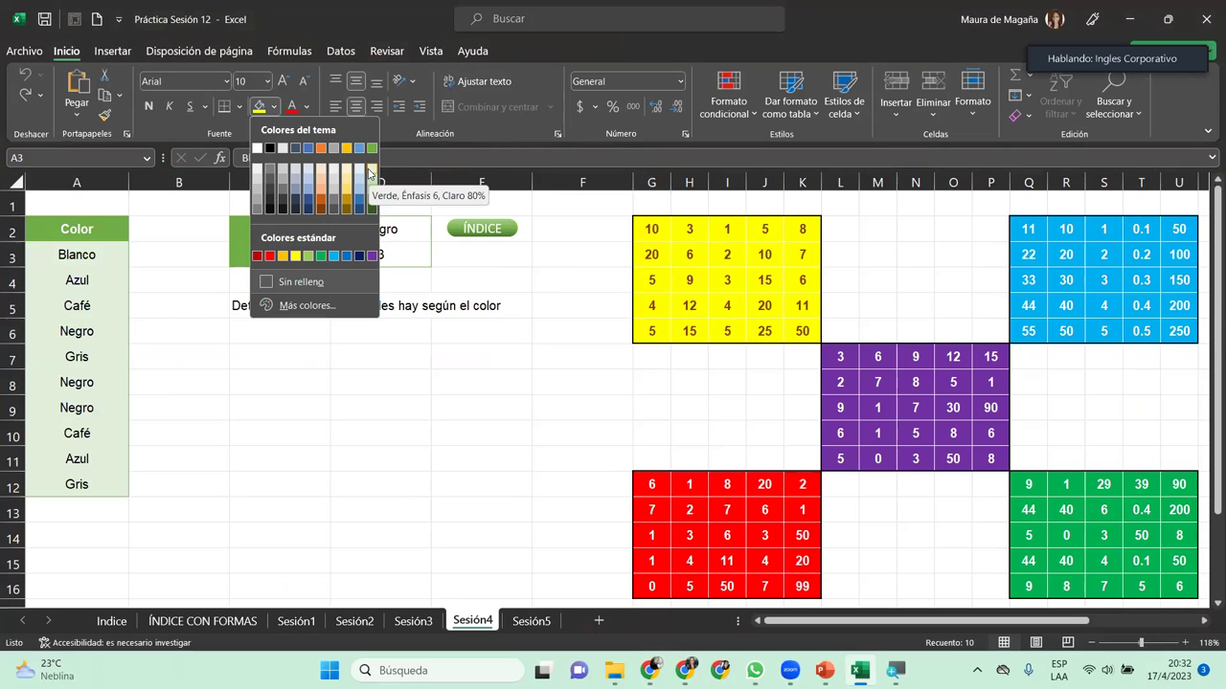
pyautogui.click(370, 171)
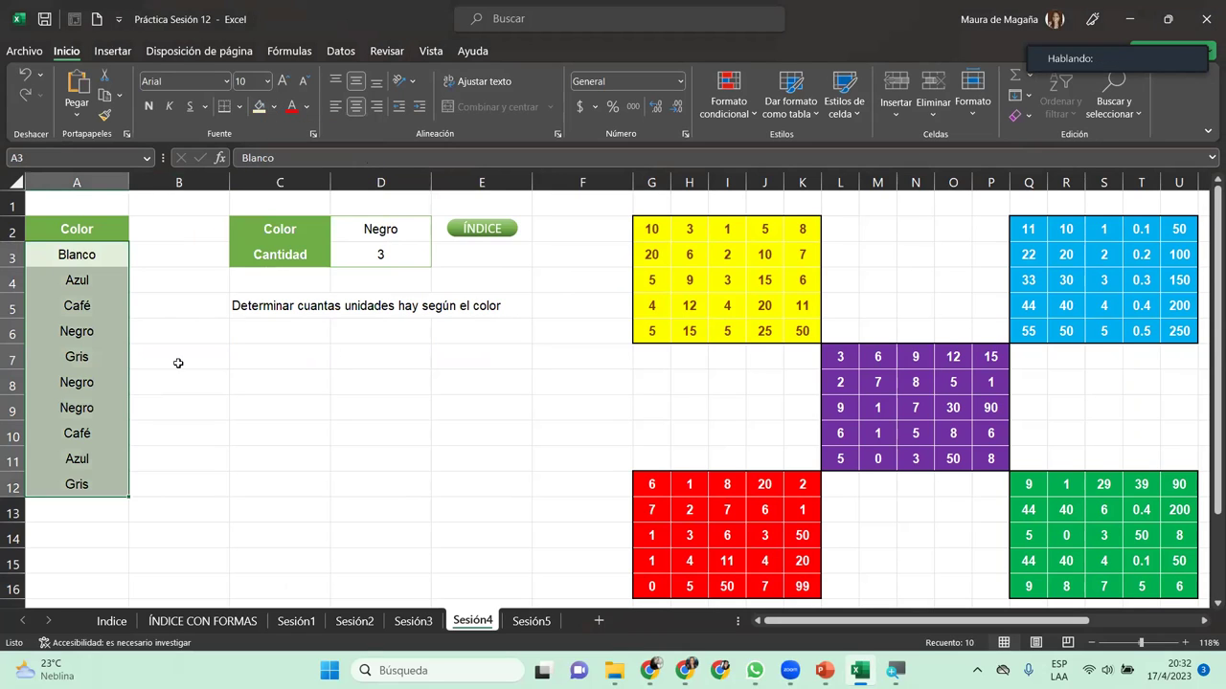
# Step: Try the border tools, picking a line colour and drawing borders over cells A8–A9
pyautogui.click(239, 107)
pyautogui.moveTo(381, 545)
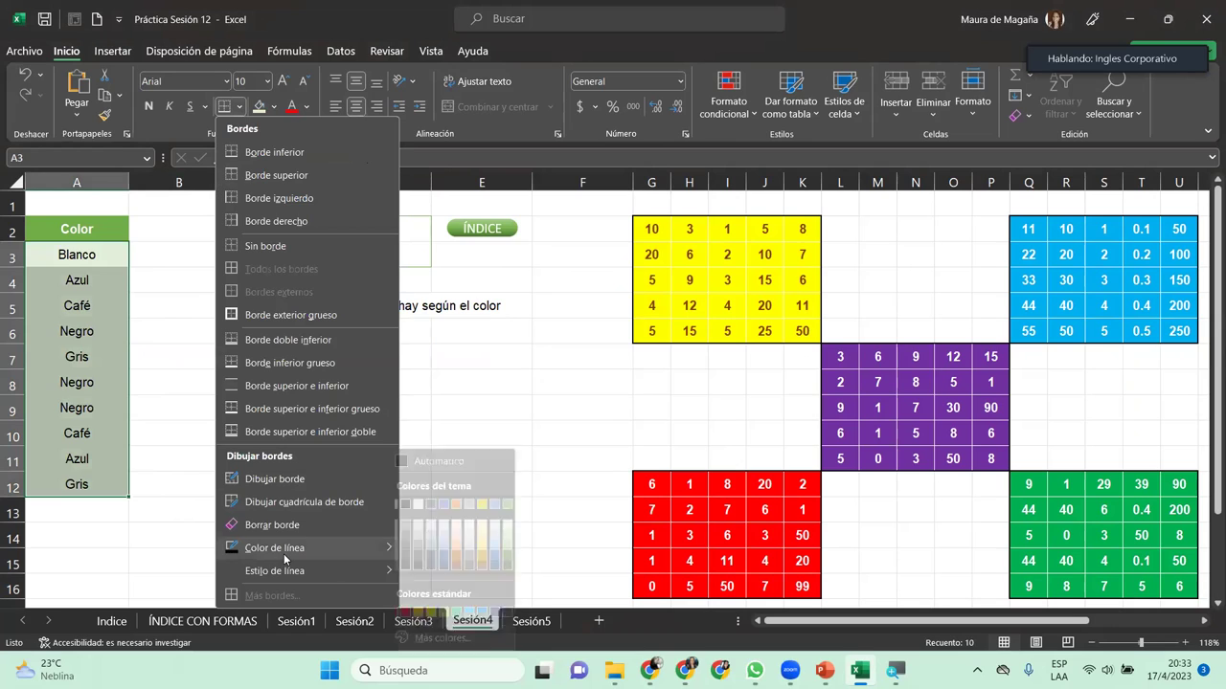
pyautogui.click(410, 504)
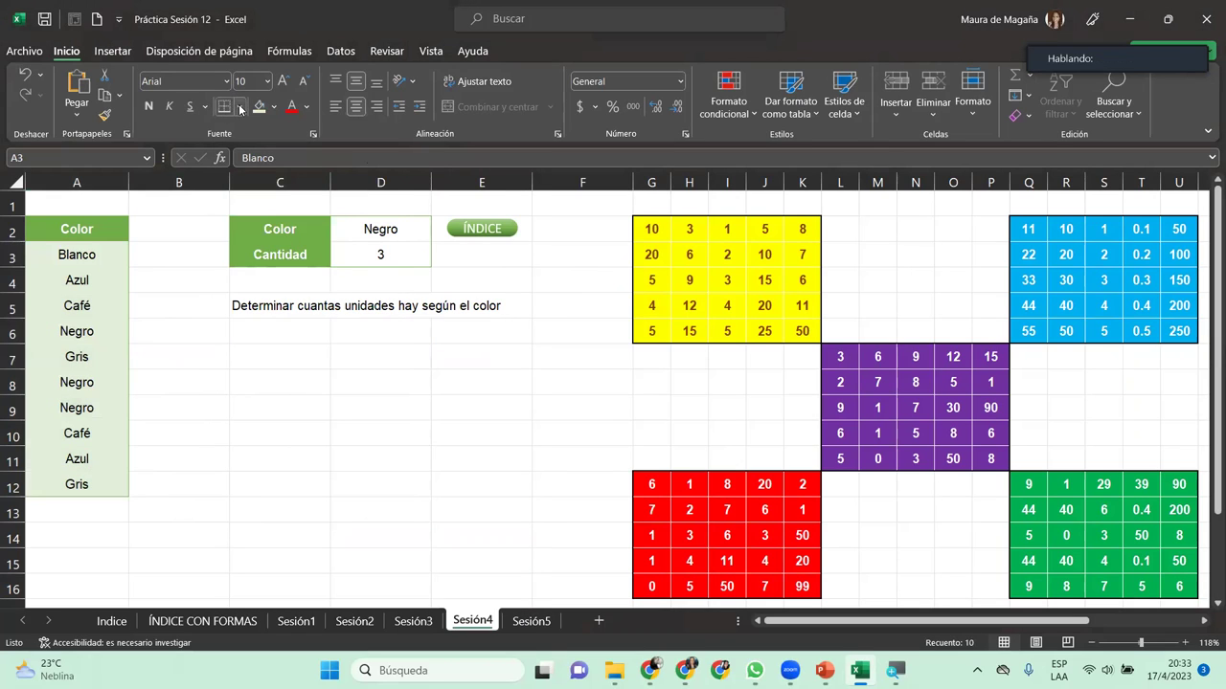
pyautogui.click(239, 107)
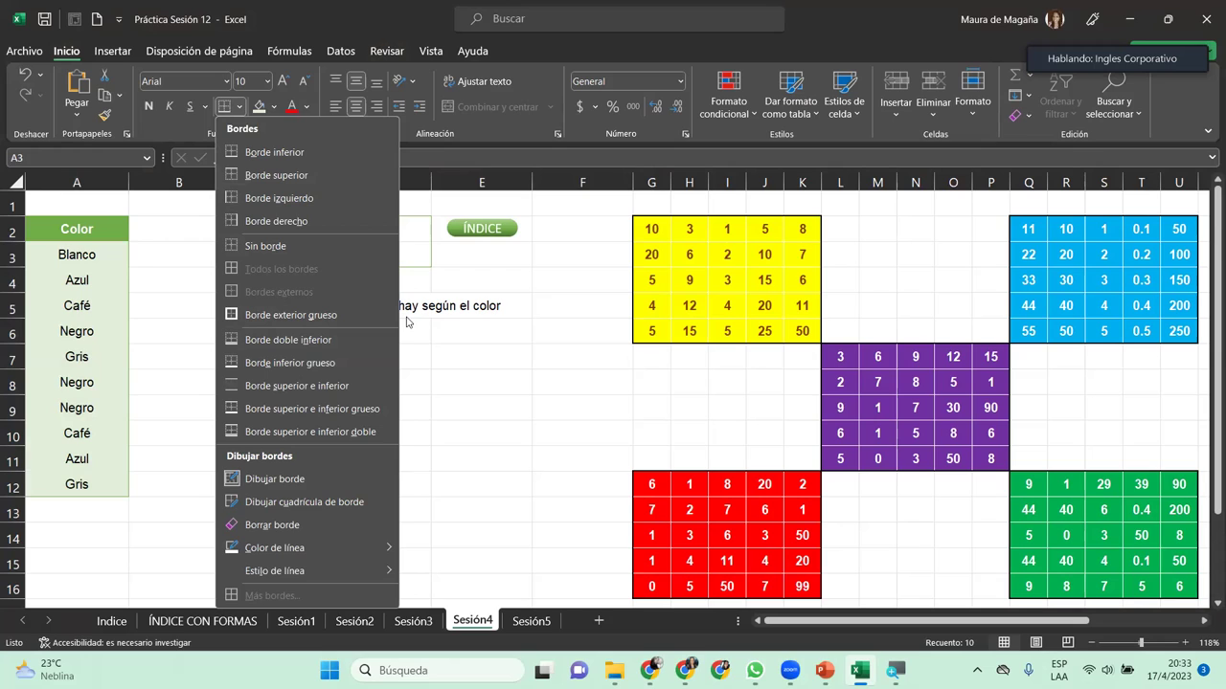
pyautogui.moveTo(316, 574)
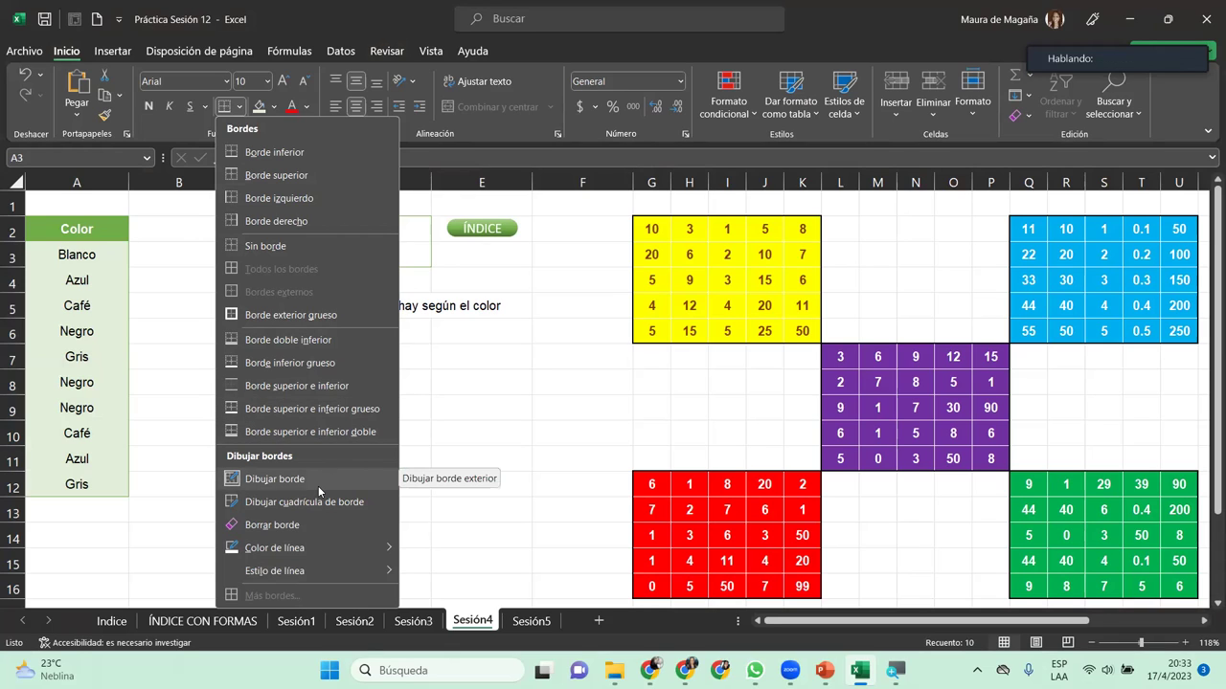
pyautogui.click(173, 347)
pyautogui.click(48, 253)
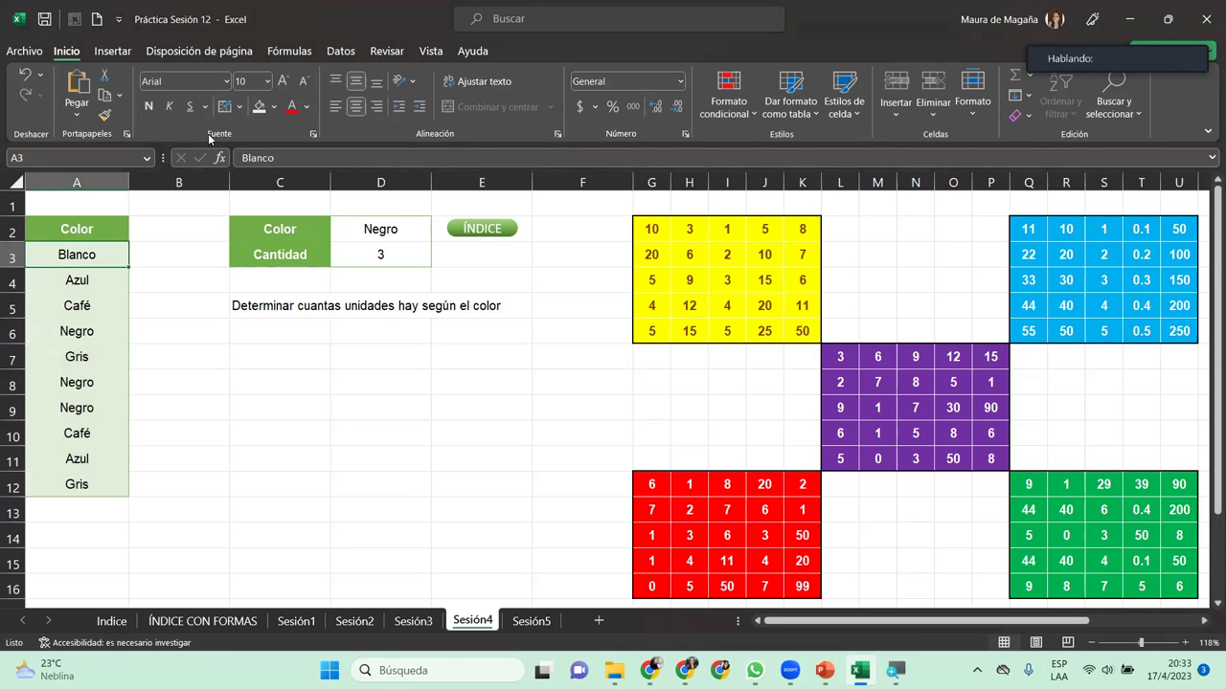
pyautogui.click(225, 106)
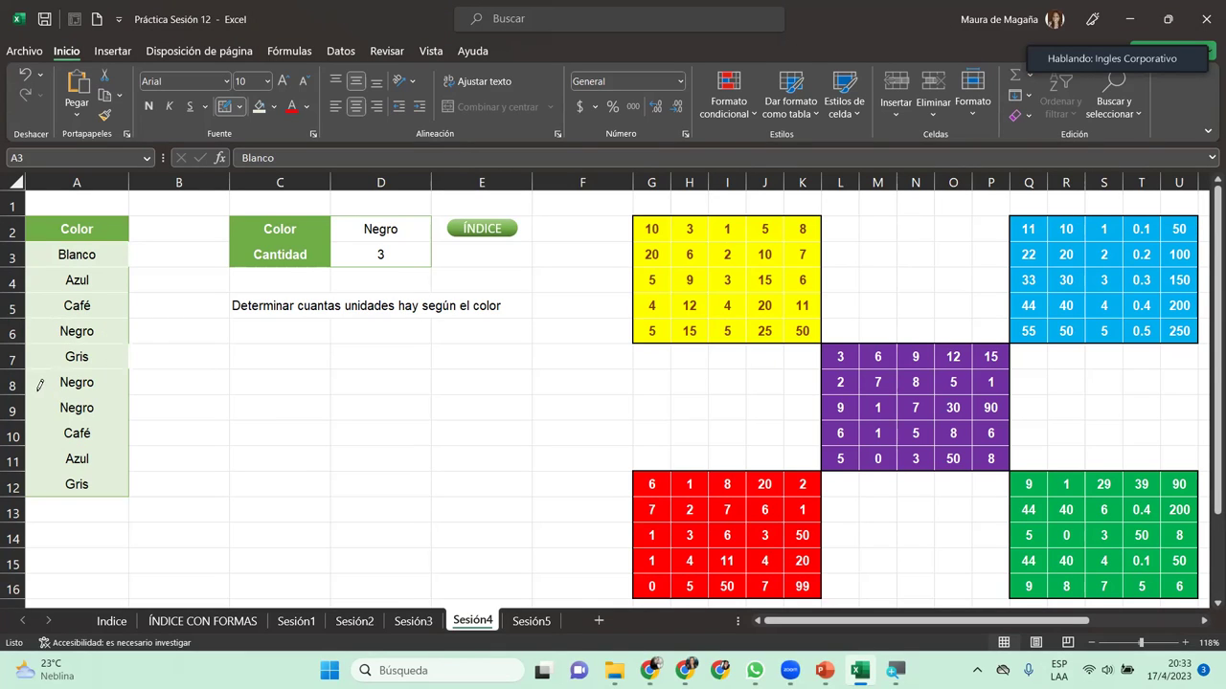
pyautogui.moveTo(56, 393); pyautogui.dragTo(107, 397)
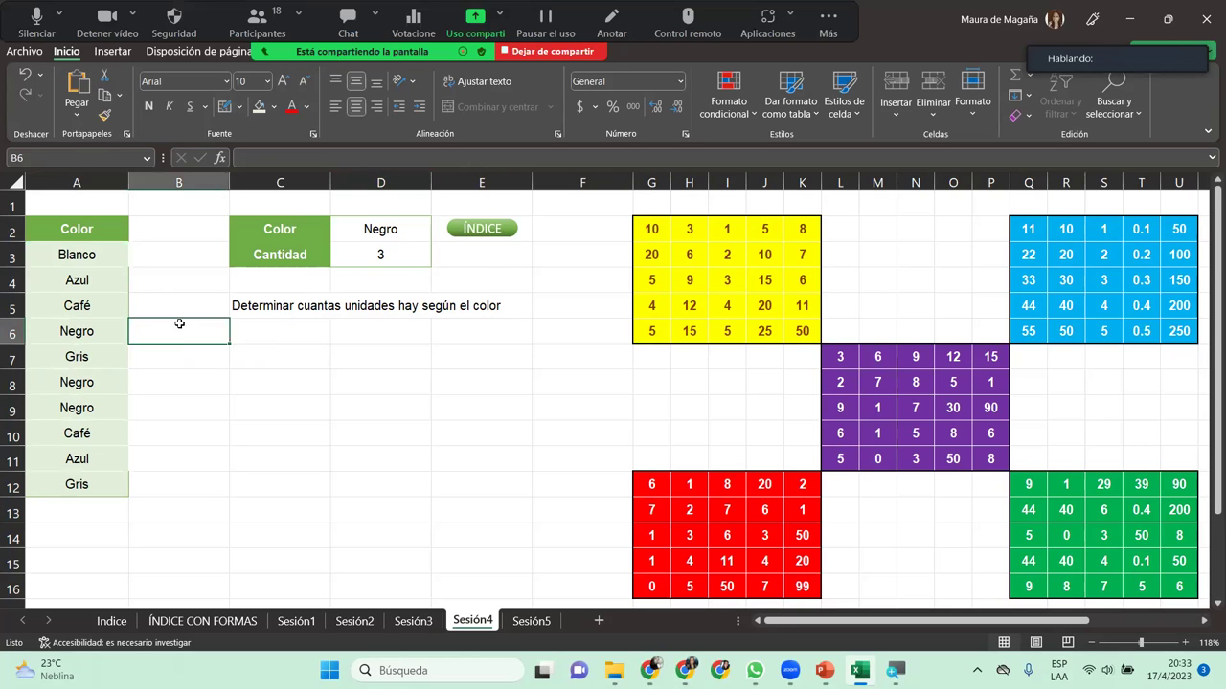
# Step: Try to edit the COUNTIF formula in D3 and dismiss the protected-sheet warning
pyautogui.click(199, 385)
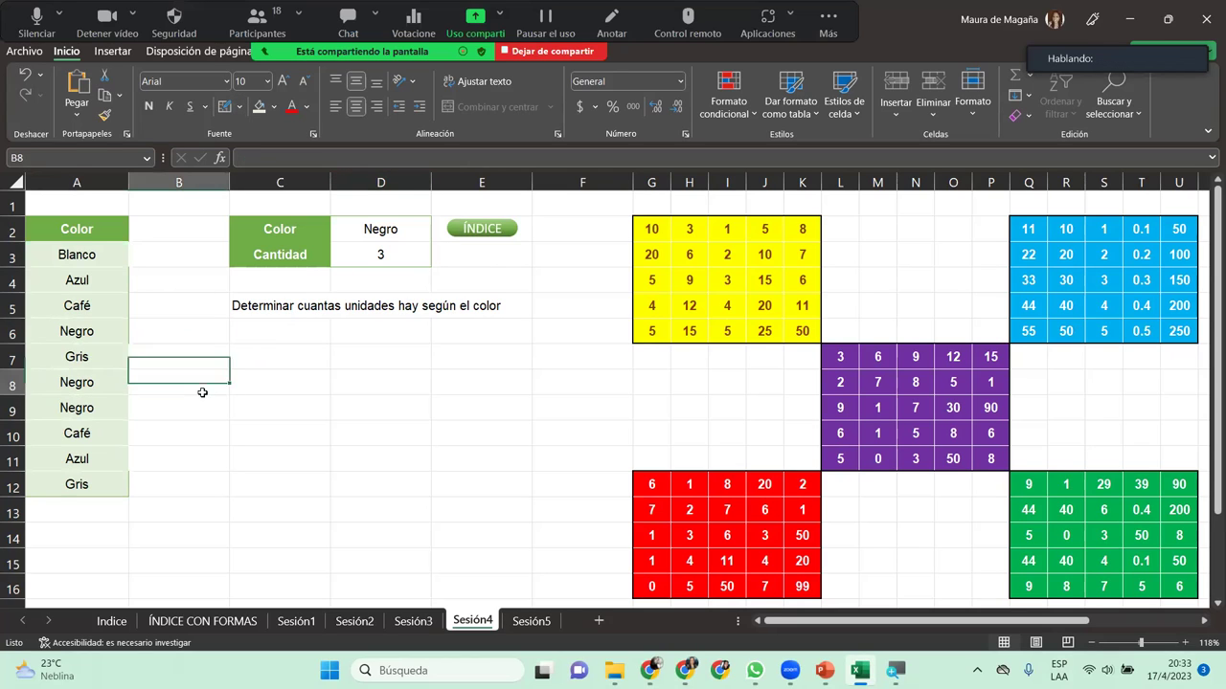
pyautogui.click(121, 250)
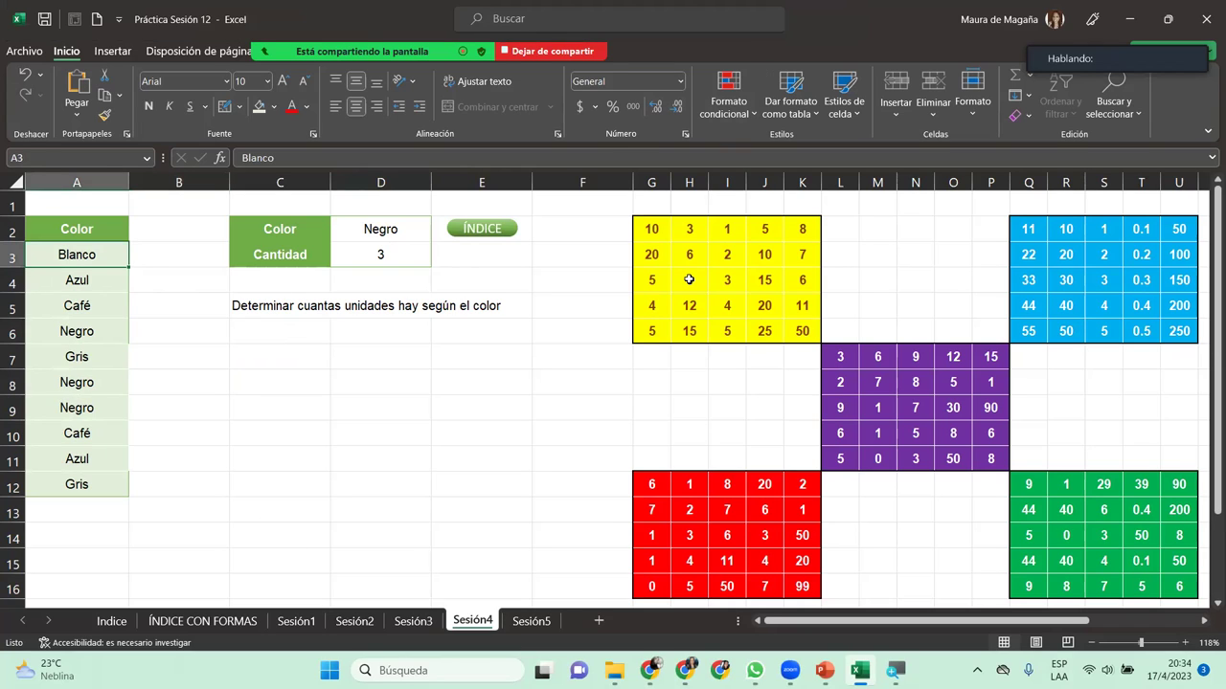
pyautogui.click(421, 259)
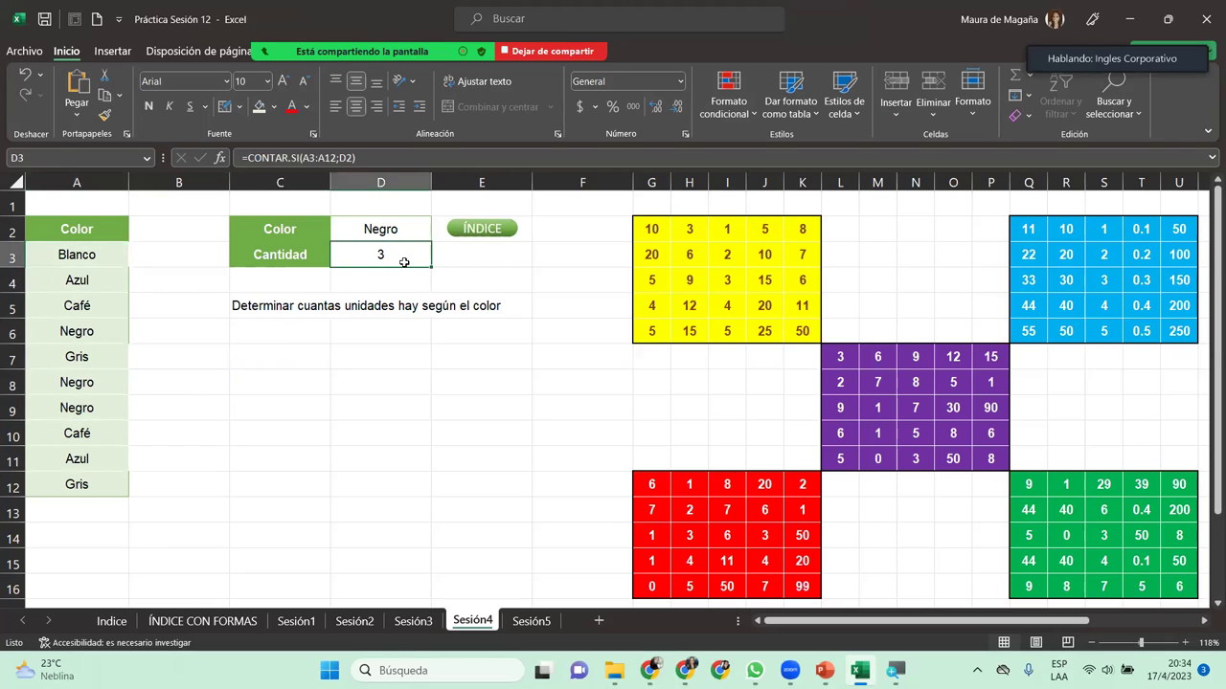
pyautogui.doubleClick(404, 262)
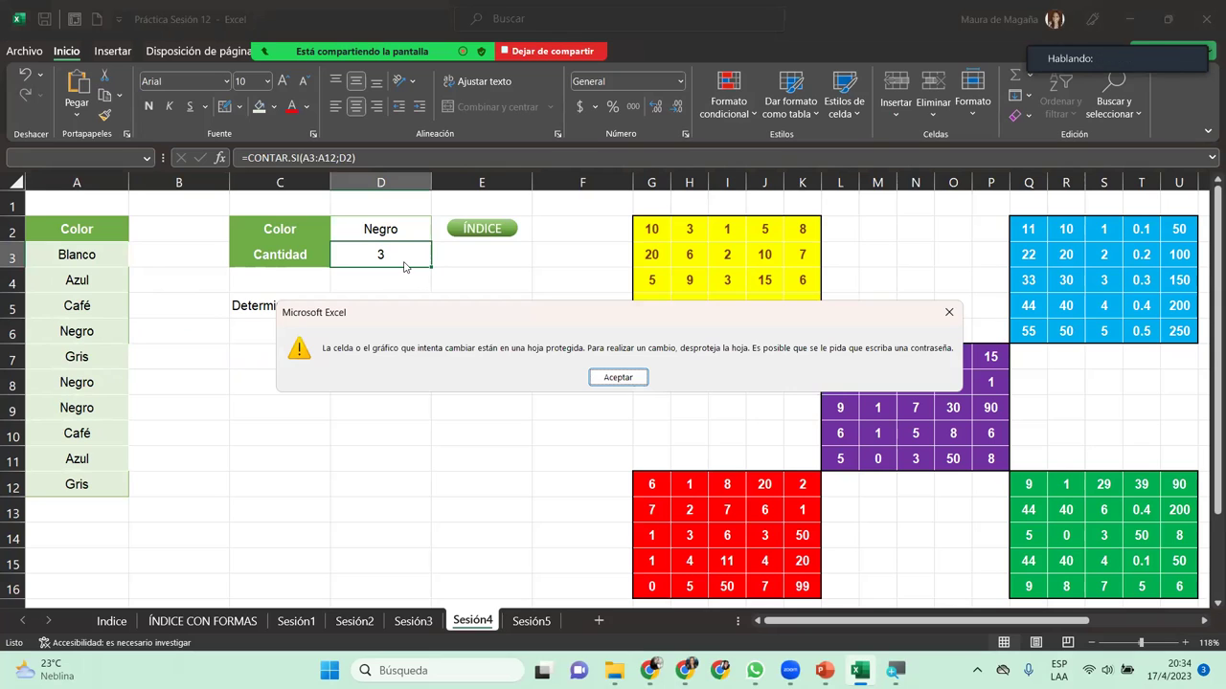
pyautogui.press('Return')
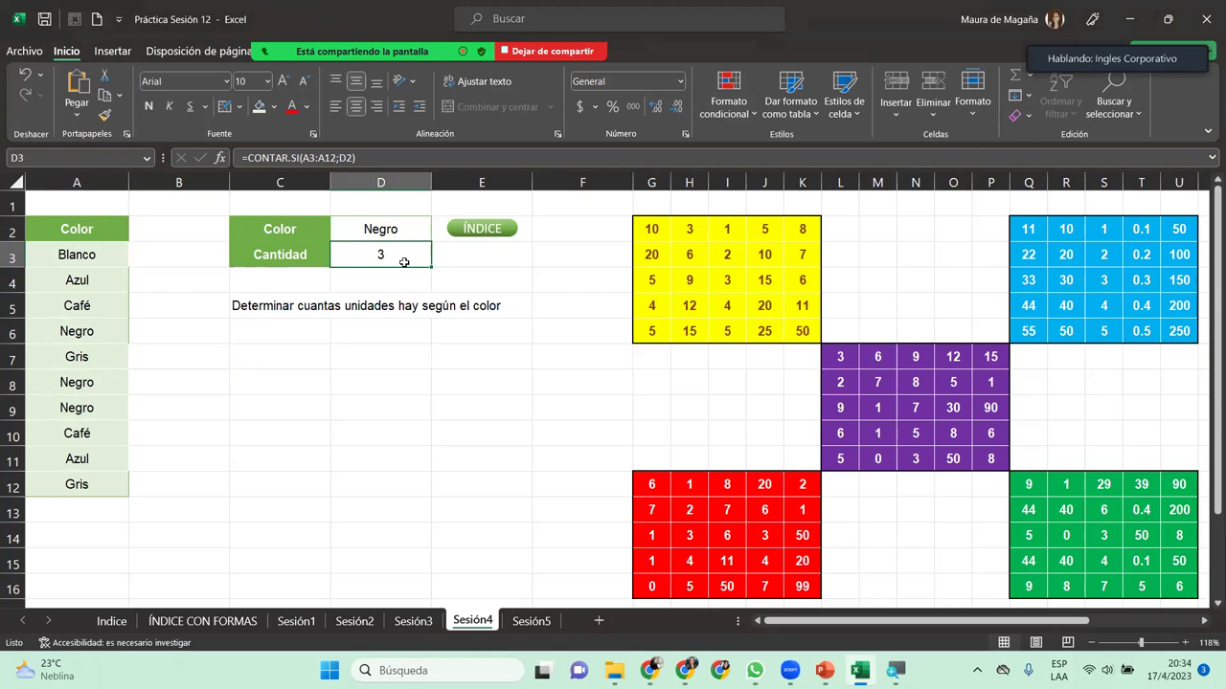
# Step: Show the Disposición de página commands and restore the Excel window down
pyautogui.click(211, 54)
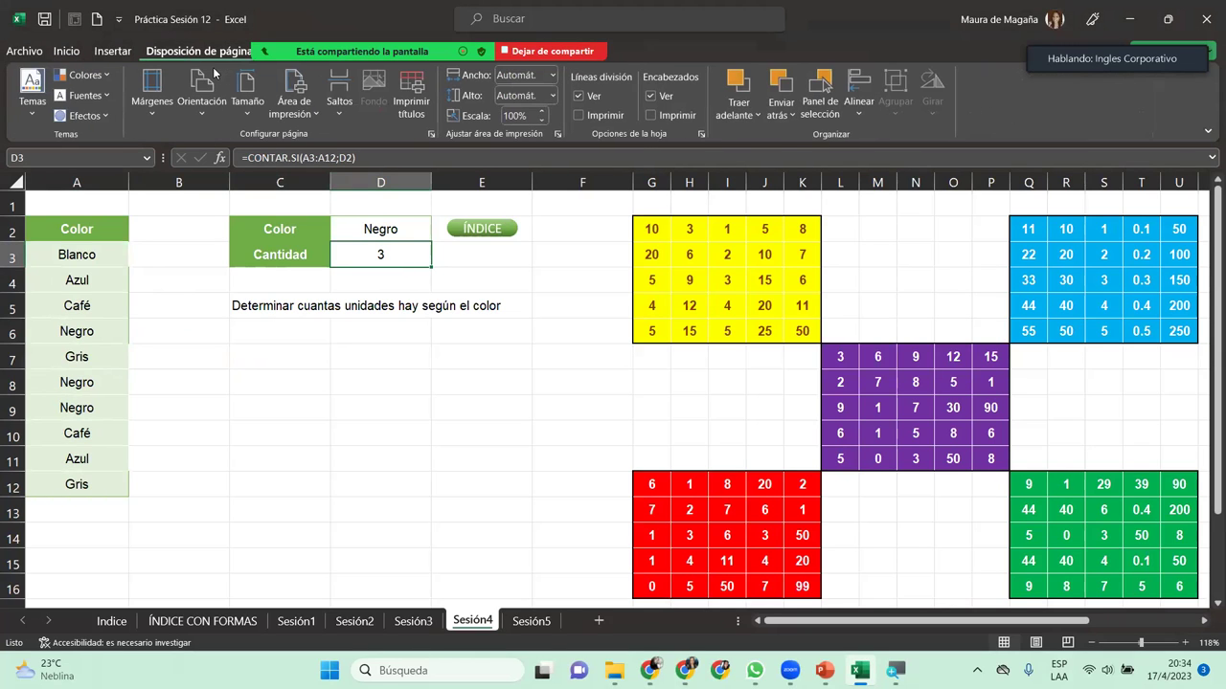
pyautogui.press('Right')
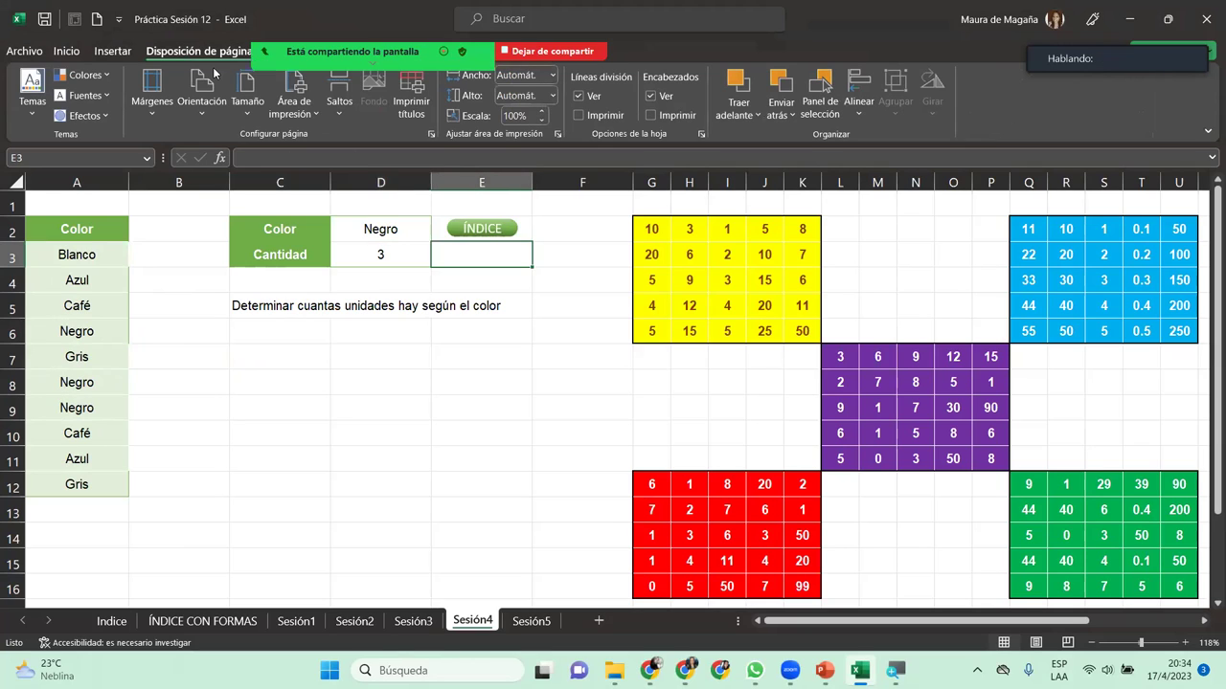
pyautogui.press('Left')
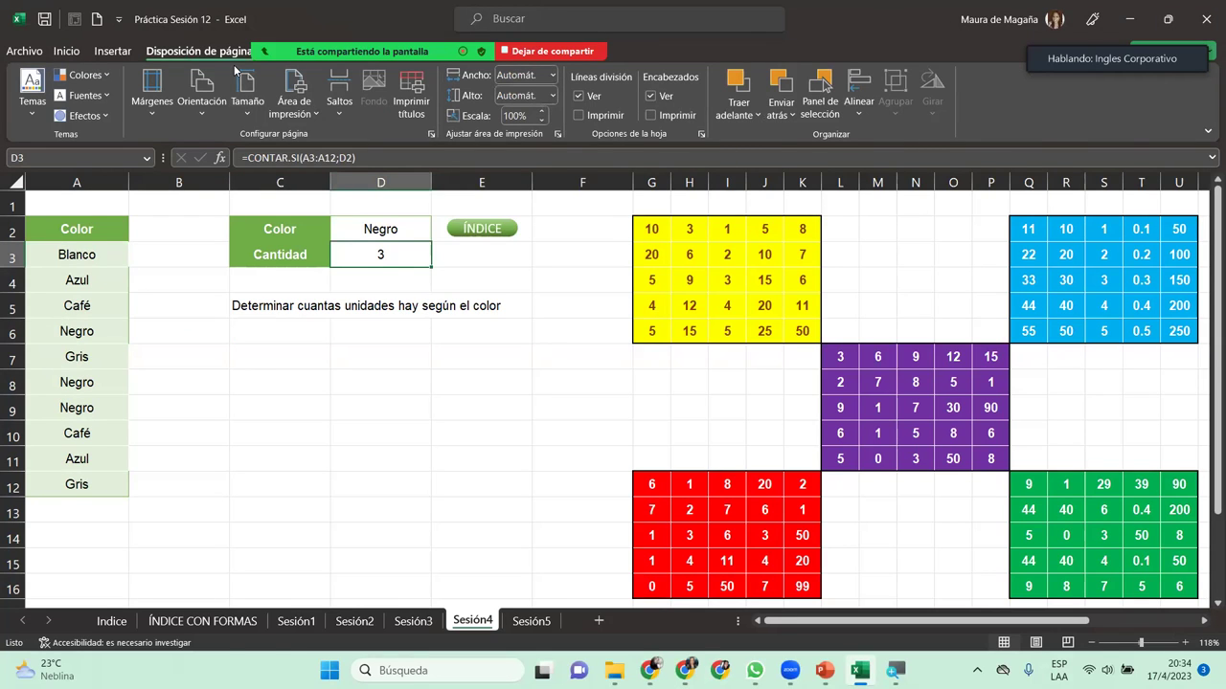
pyautogui.press('super+Down')
# Step: Unprotect Sesión4, retrying with the correct password after an incorrect-password error
pyautogui.click(389, 113)
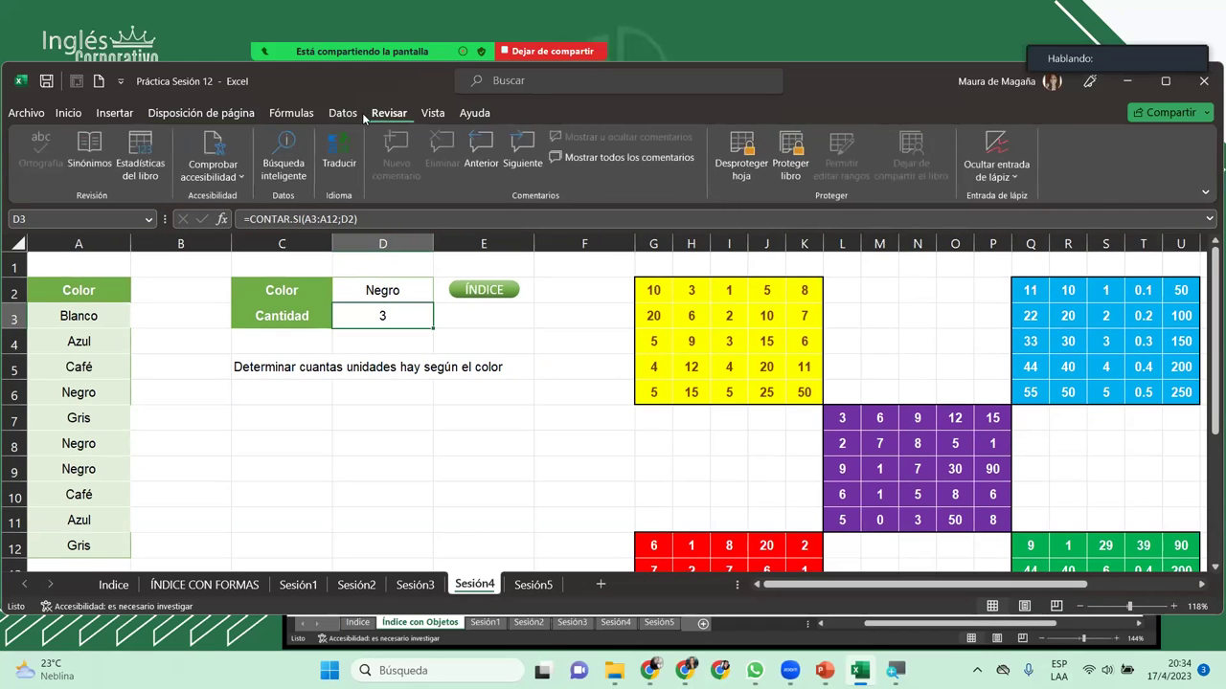
pyautogui.click(342, 113)
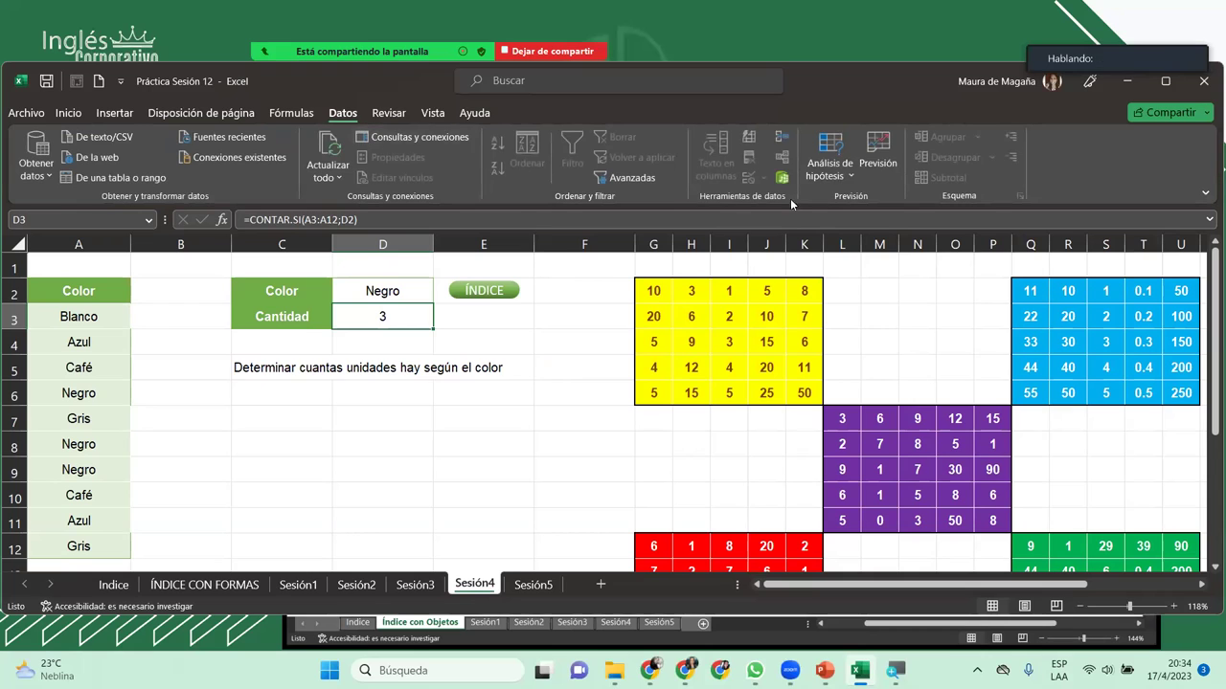
pyautogui.click(388, 116)
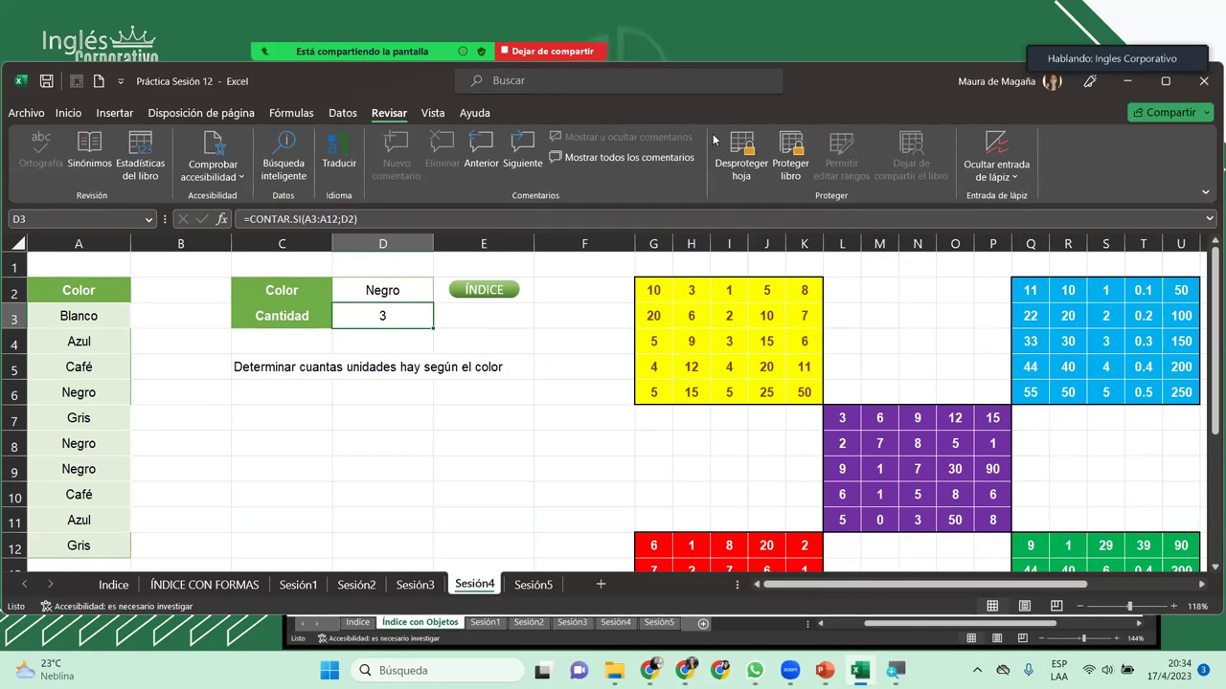
pyautogui.click(739, 153)
pyautogui.write('1234')
pyautogui.press('Return')
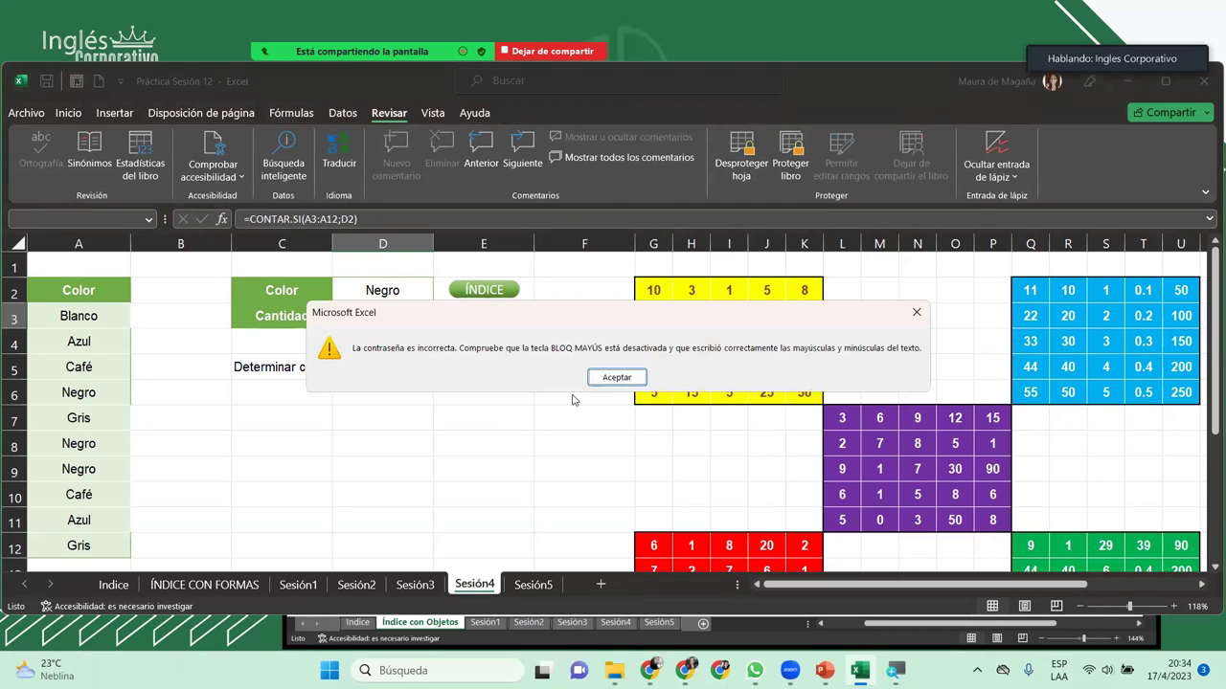
pyautogui.press('Return')
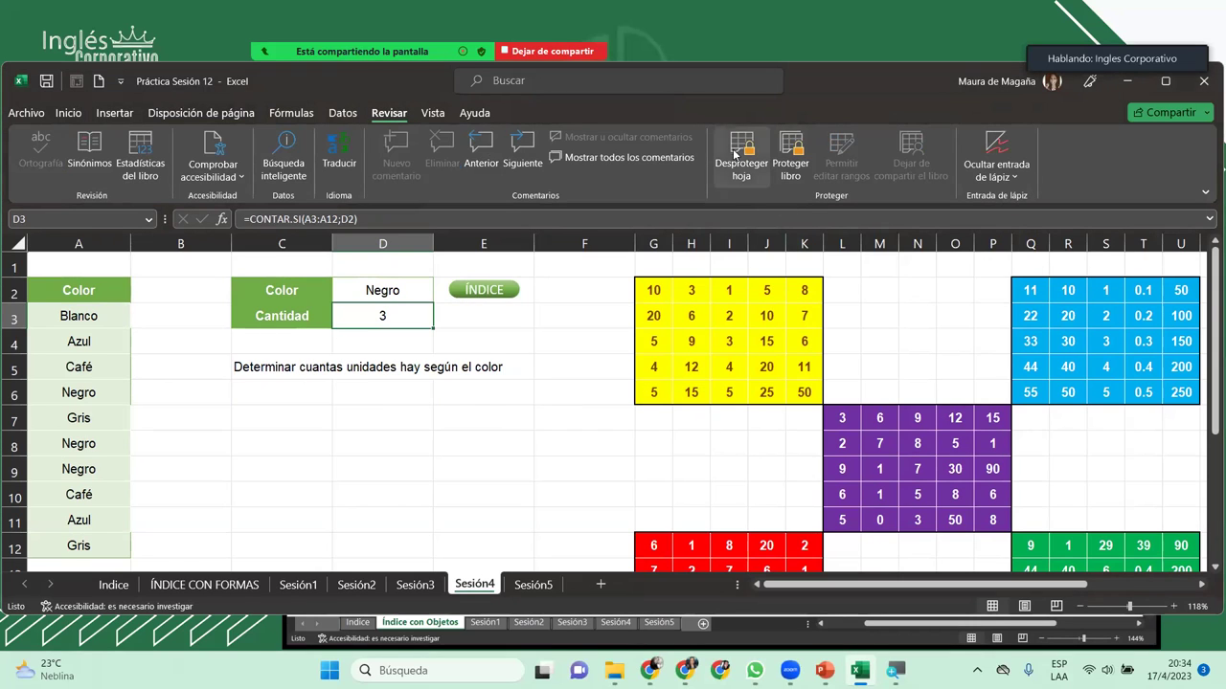
pyautogui.click(741, 158)
pyautogui.write('12345')
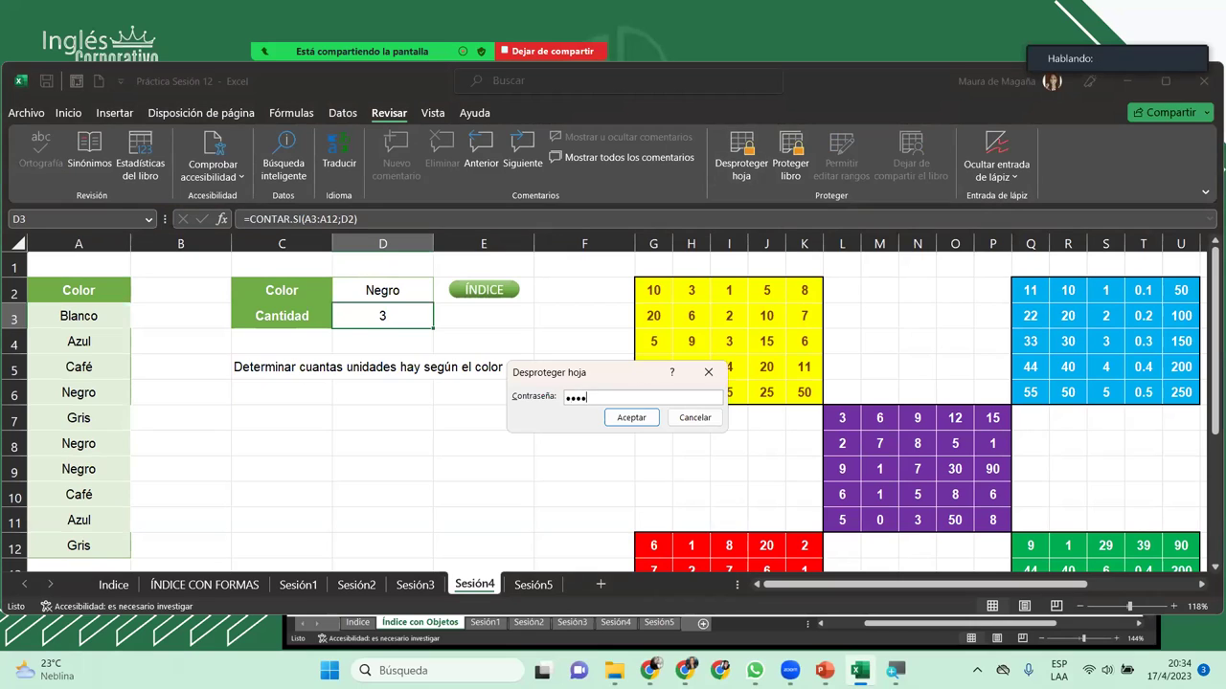
pyautogui.press('Return')
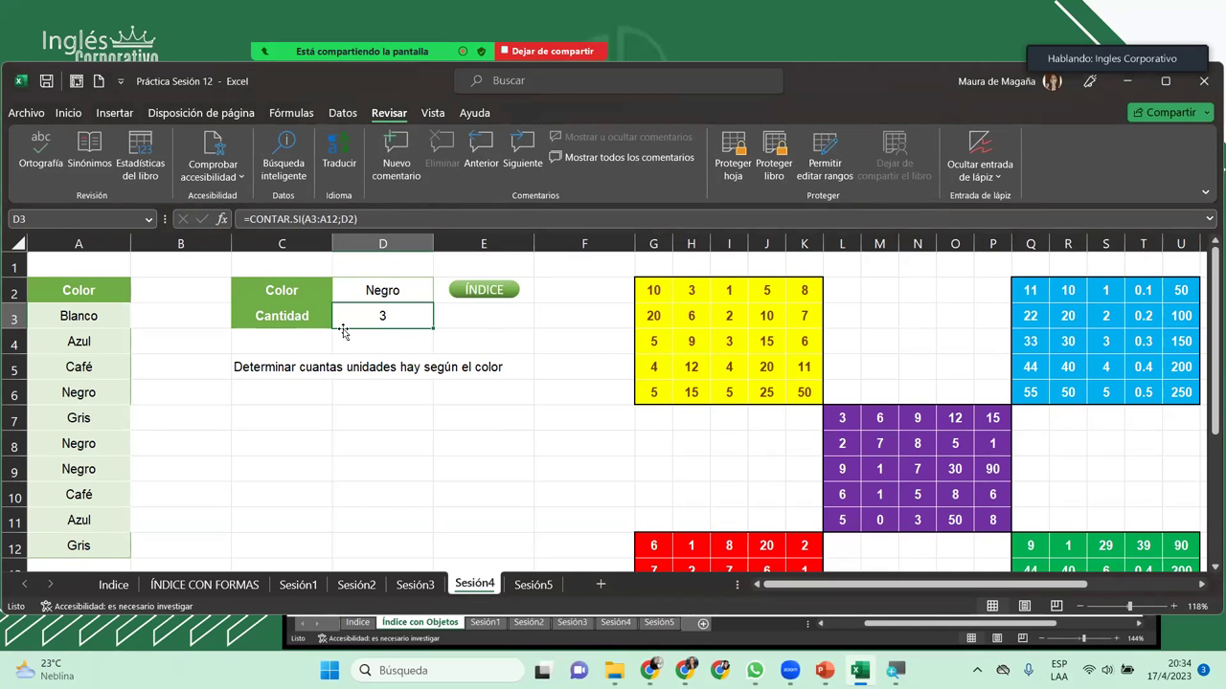
# Step: Clear D3 and undo it, look over the column W question list, then switch to Sesión5
pyautogui.press('Delete')
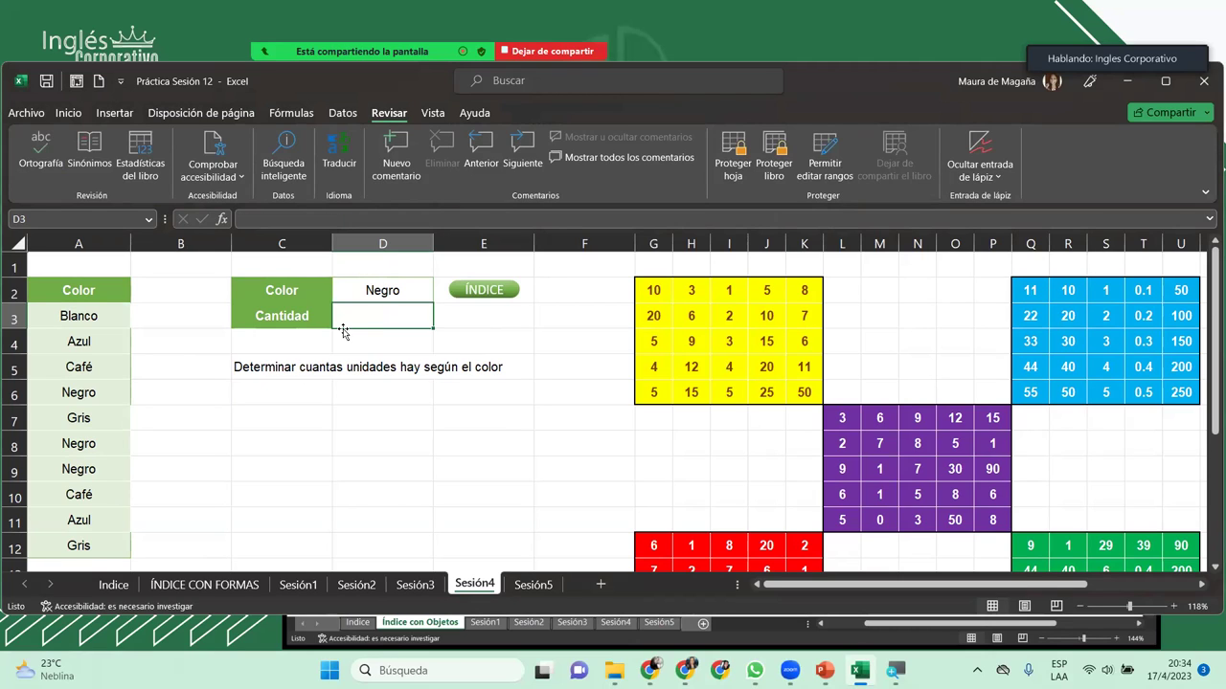
pyautogui.hotkey('ctrl', 'z')
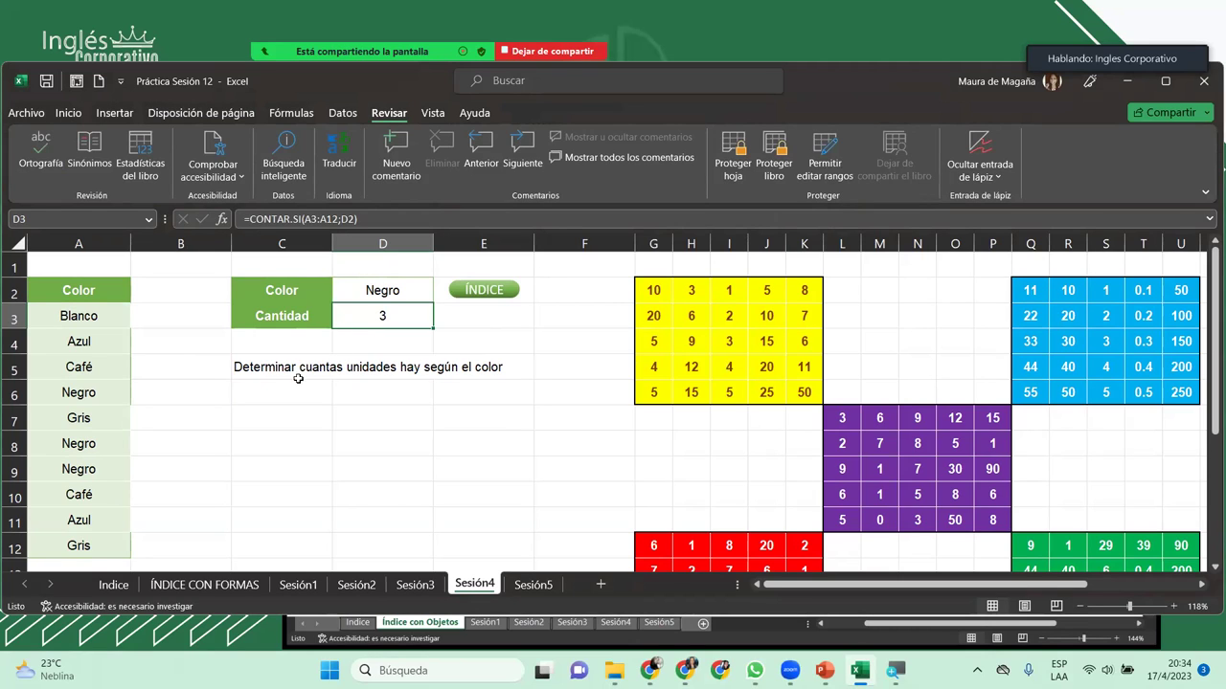
pyautogui.click(293, 373)
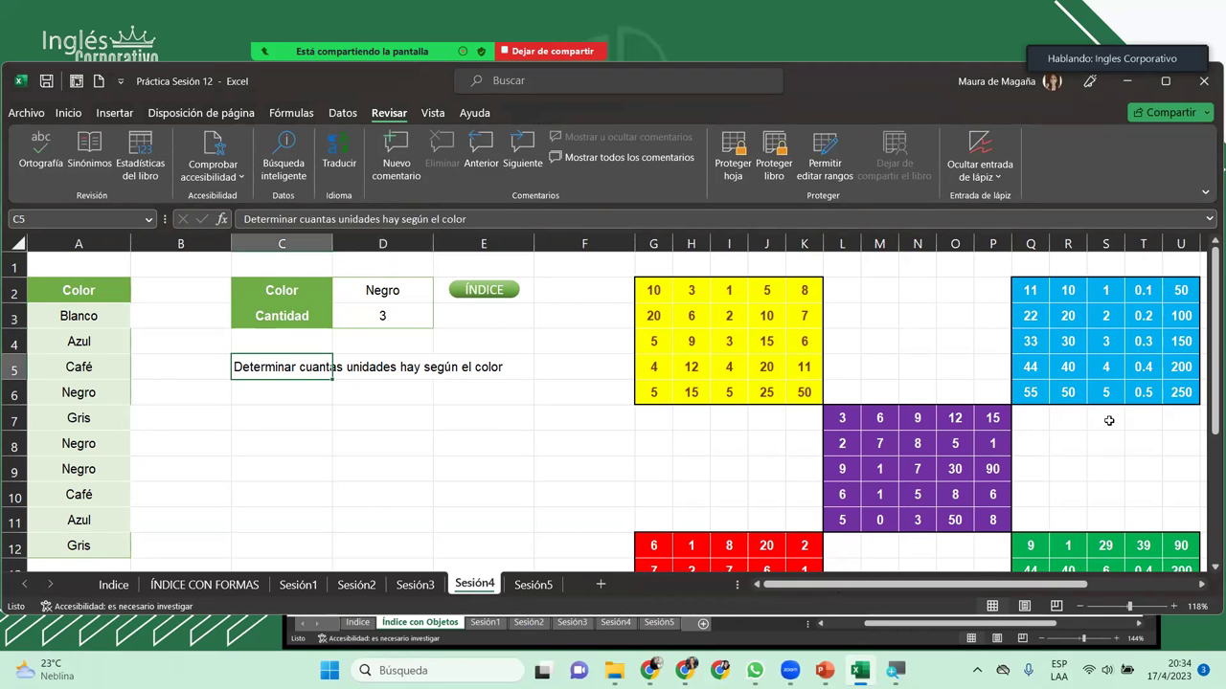
pyautogui.moveTo(1212, 393); pyautogui.dragTo(1192, 450)
pyautogui.moveTo(804, 585); pyautogui.dragTo(912, 587)
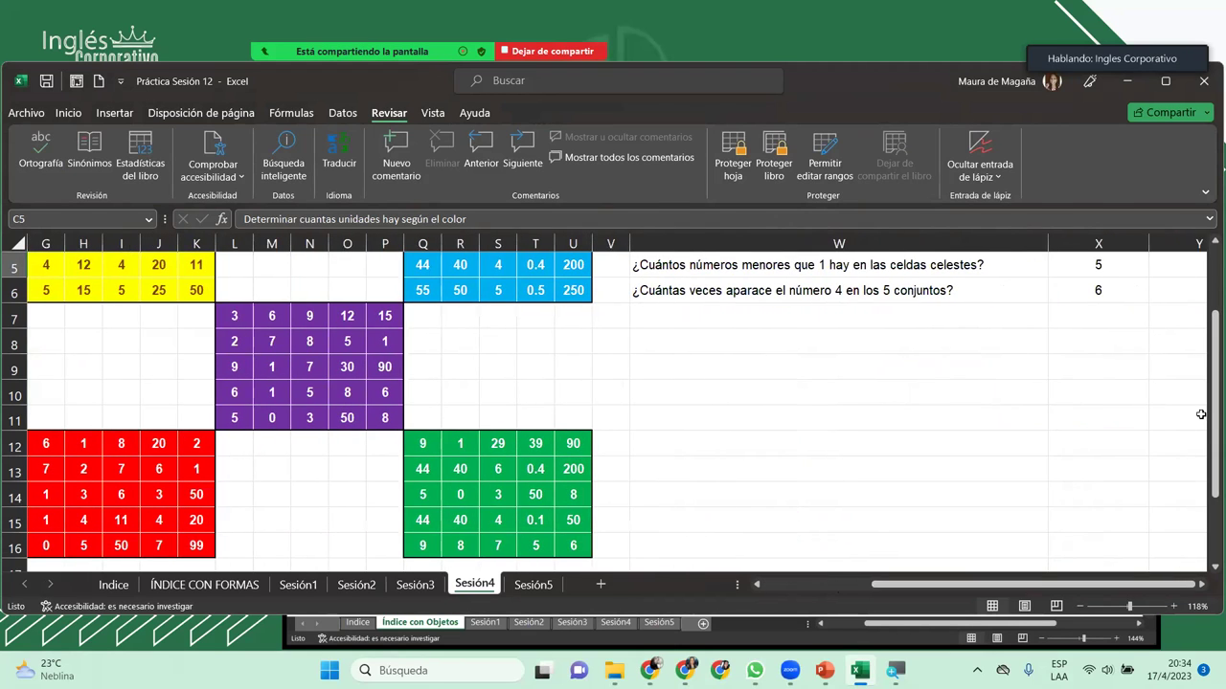
pyautogui.click(1201, 414)
pyautogui.moveTo(1210, 413)
pyautogui.mouseDown()
pyautogui.moveTo(1207, 427)
pyautogui.moveTo(1208, 404)
pyautogui.mouseUp()
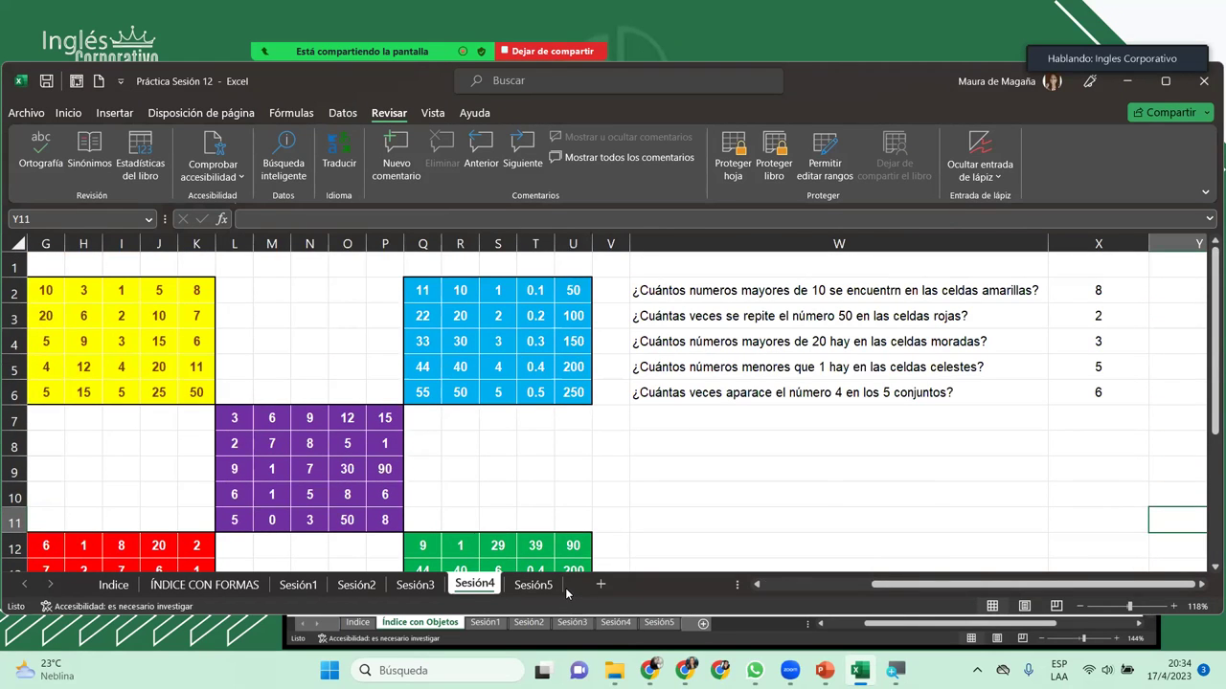
pyautogui.click(556, 586)
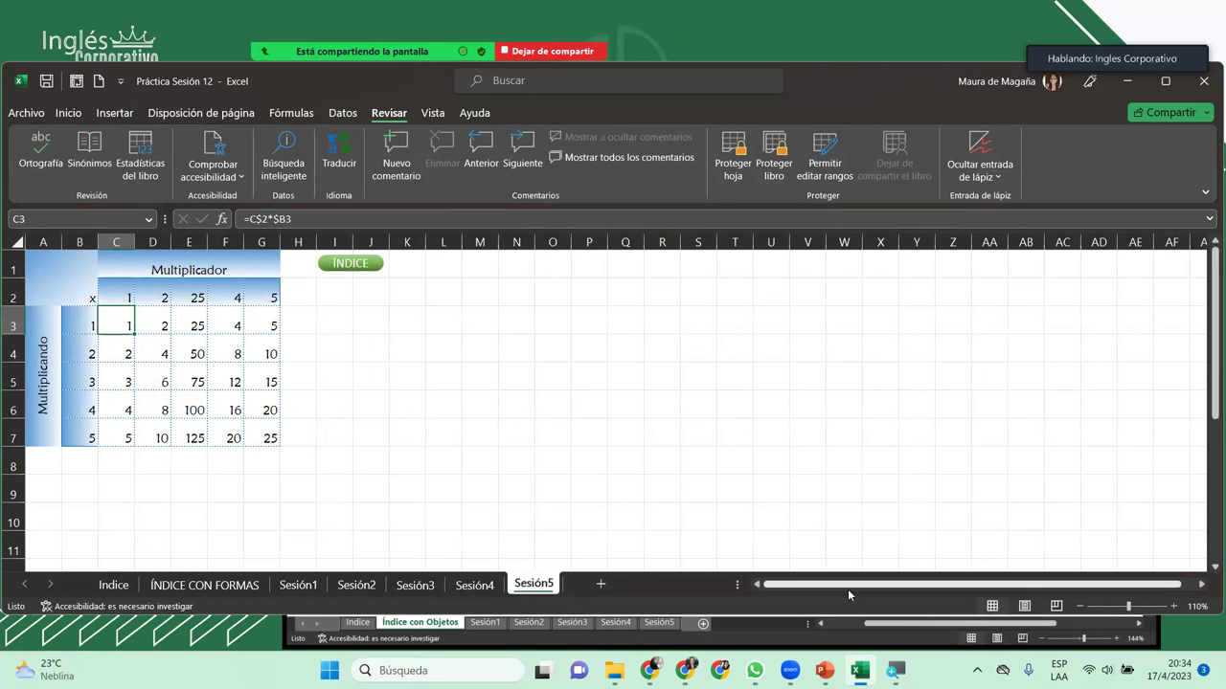
# Step: Zoom to 160% and change multiplier E2 from 25 to 3
pyautogui.moveTo(848, 589); pyautogui.dragTo(818, 591)
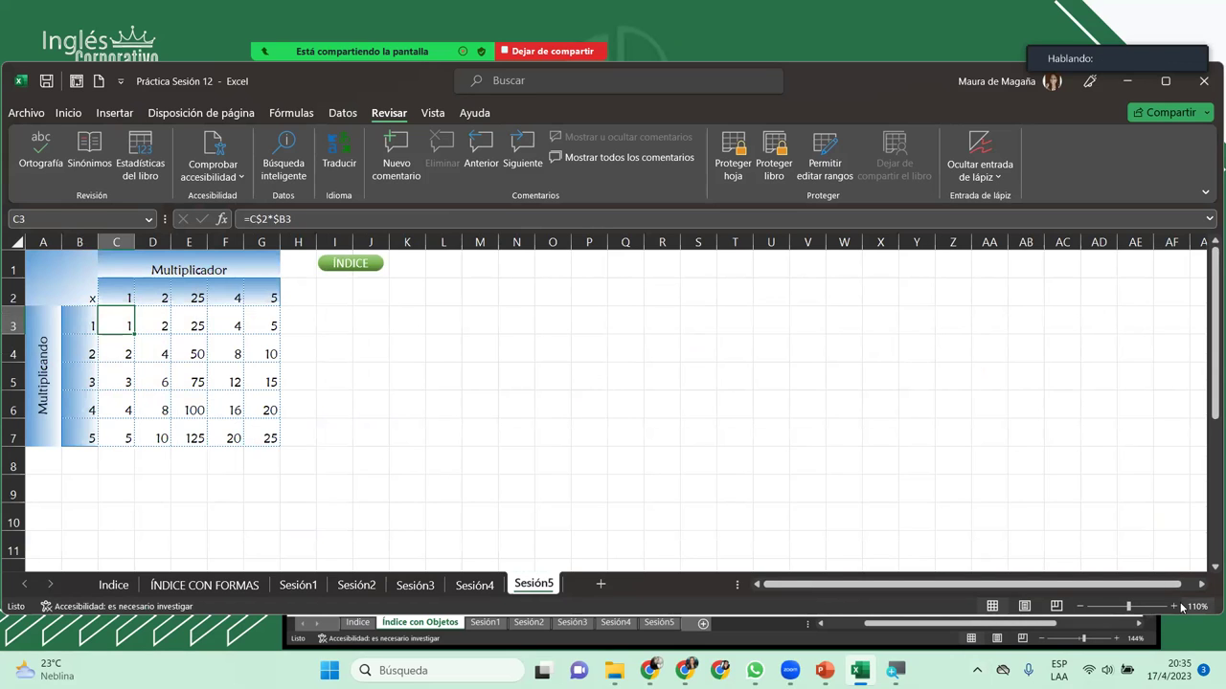
pyautogui.click(1175, 607)
pyautogui.click(1174, 608)
pyautogui.click(1175, 607)
pyautogui.click(1175, 607)
pyautogui.click(1175, 607)
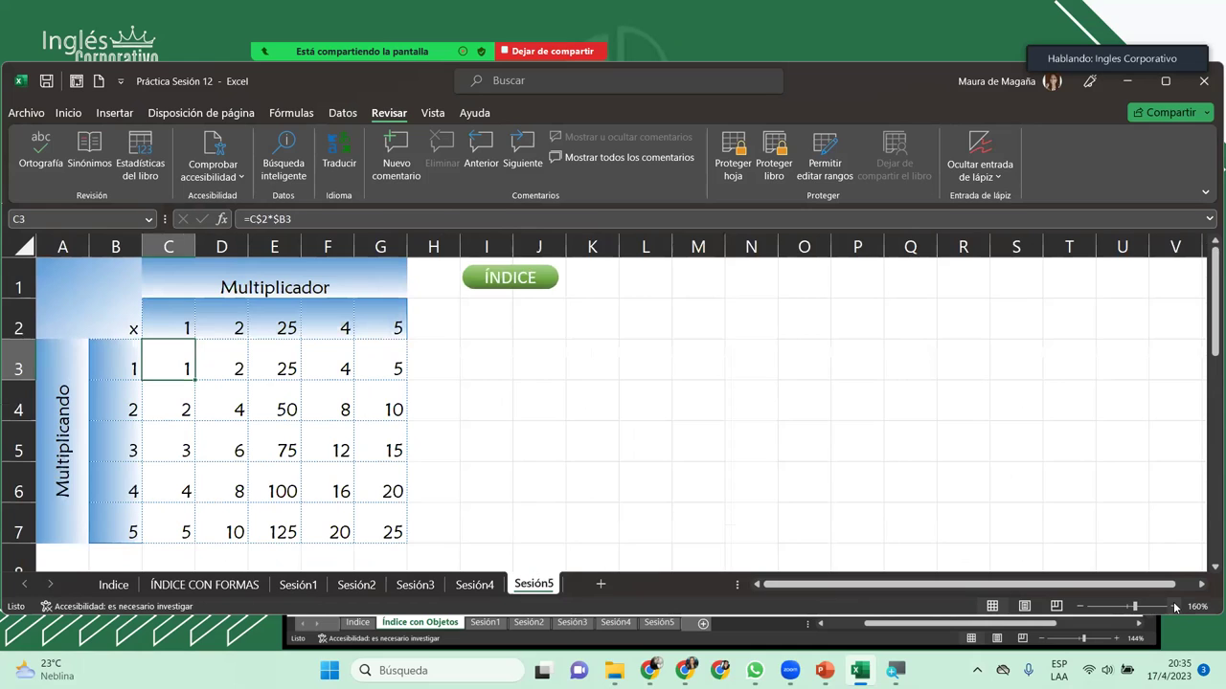
pyautogui.click(1174, 607)
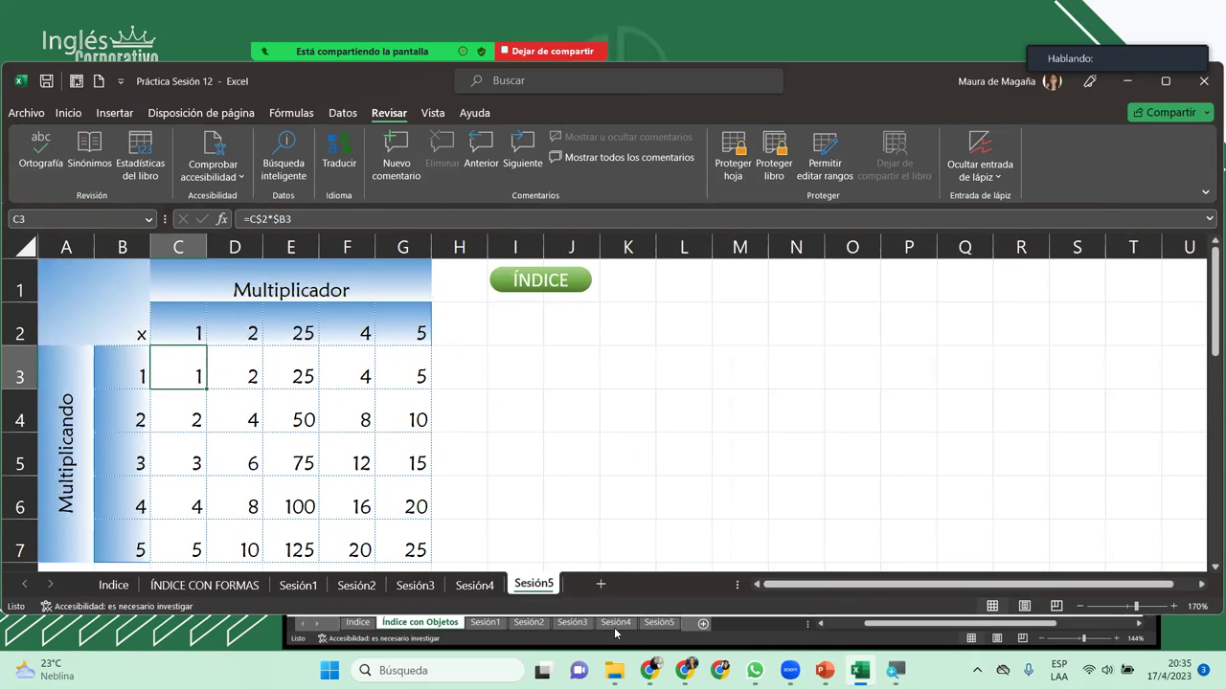
pyautogui.click(306, 332)
pyautogui.write('3')
pyautogui.press('Return')
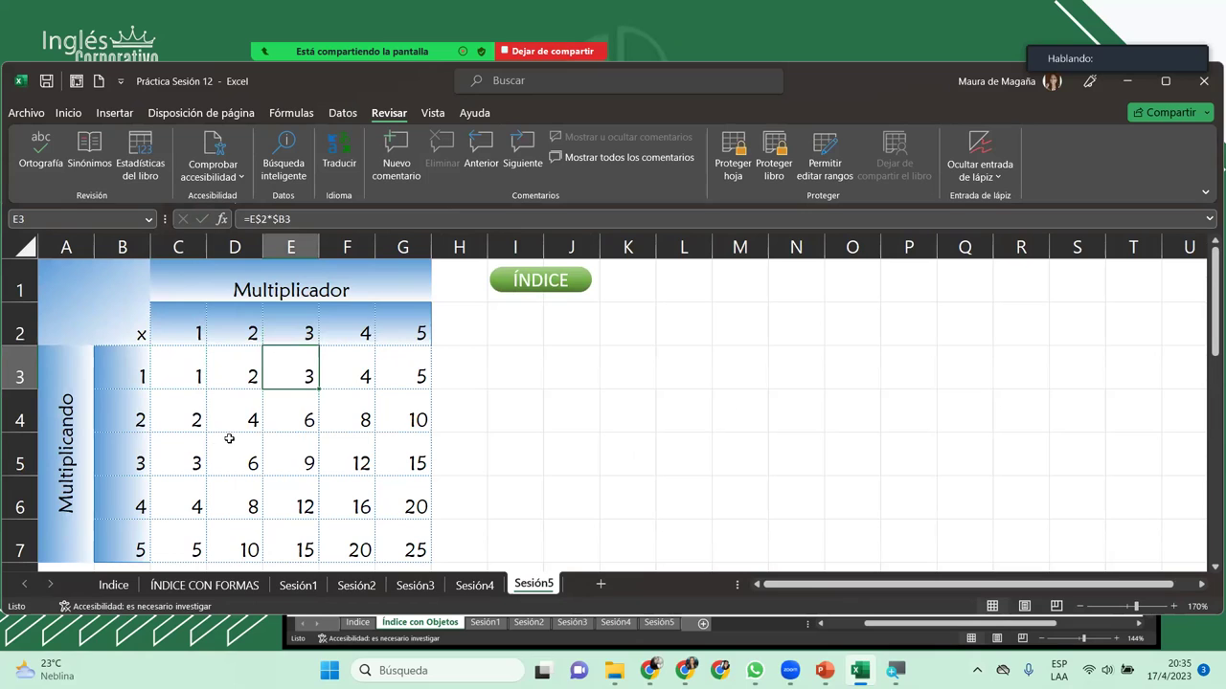
# Step: Select the row 2 multiplier cells together with multiplicands B3:B7
pyautogui.click(209, 328)
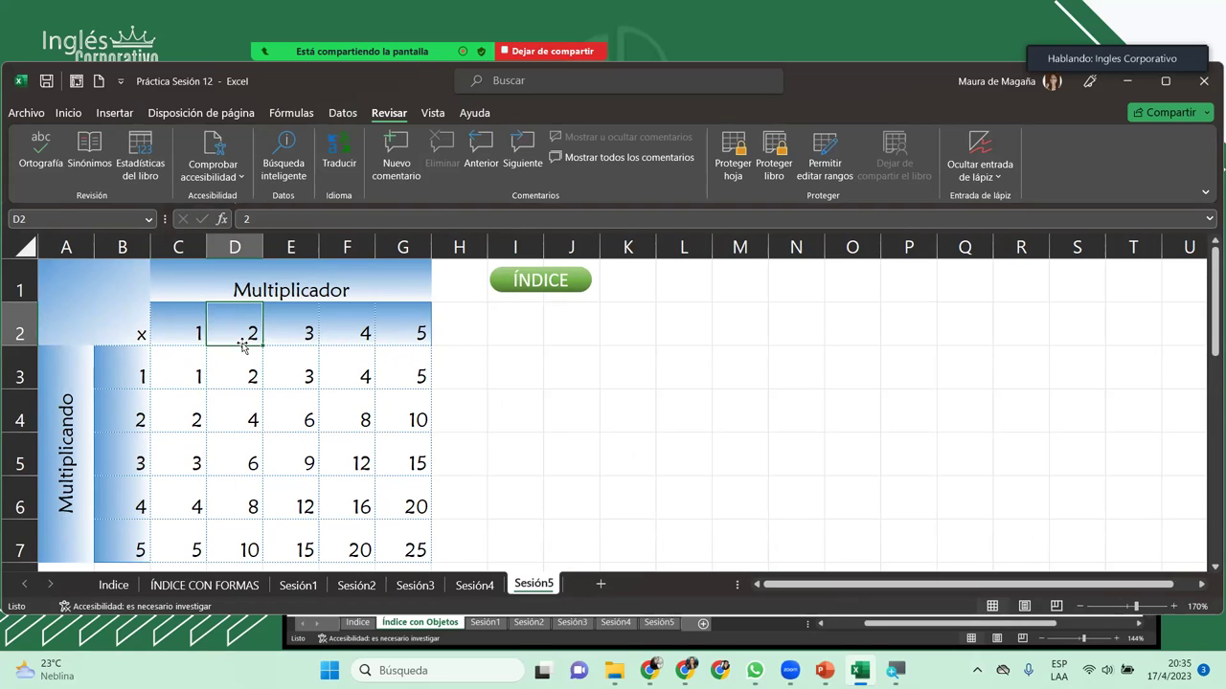
pyautogui.moveTo(170, 319); pyautogui.dragTo(411, 328)
pyautogui.keyDown('ctrl'); pyautogui.click(140, 378); pyautogui.keyUp('ctrl')
pyautogui.moveTo(140, 378); pyautogui.dragTo(128, 531)
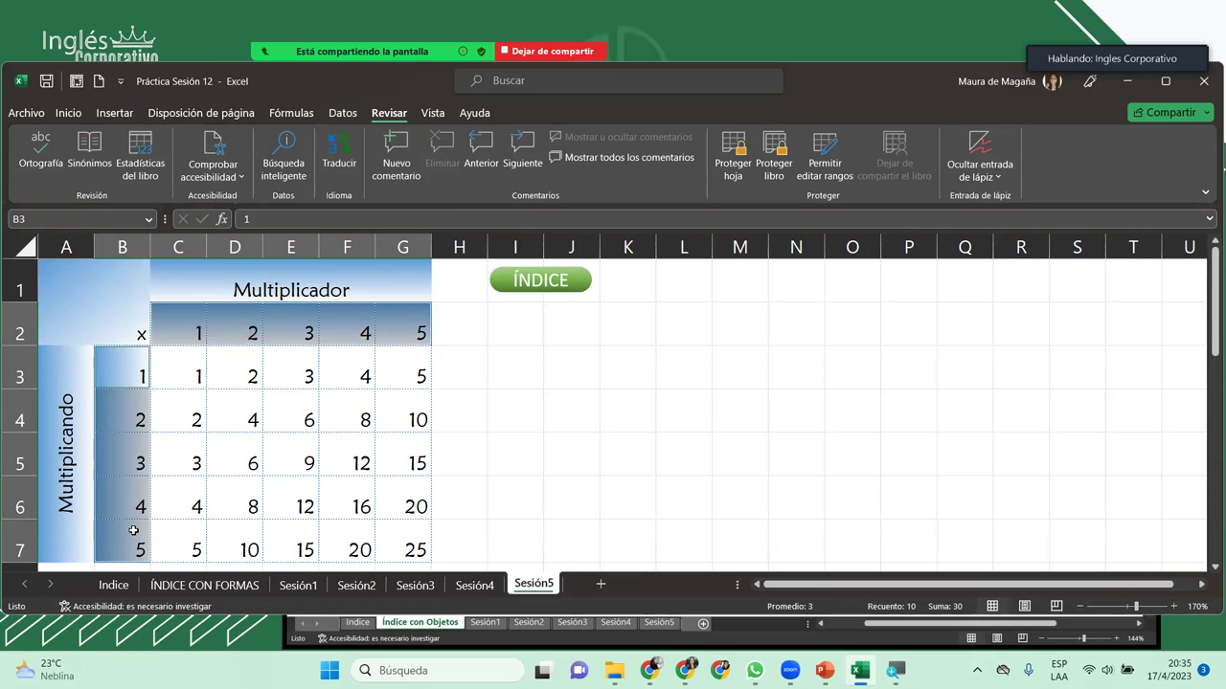
pyautogui.click(137, 370)
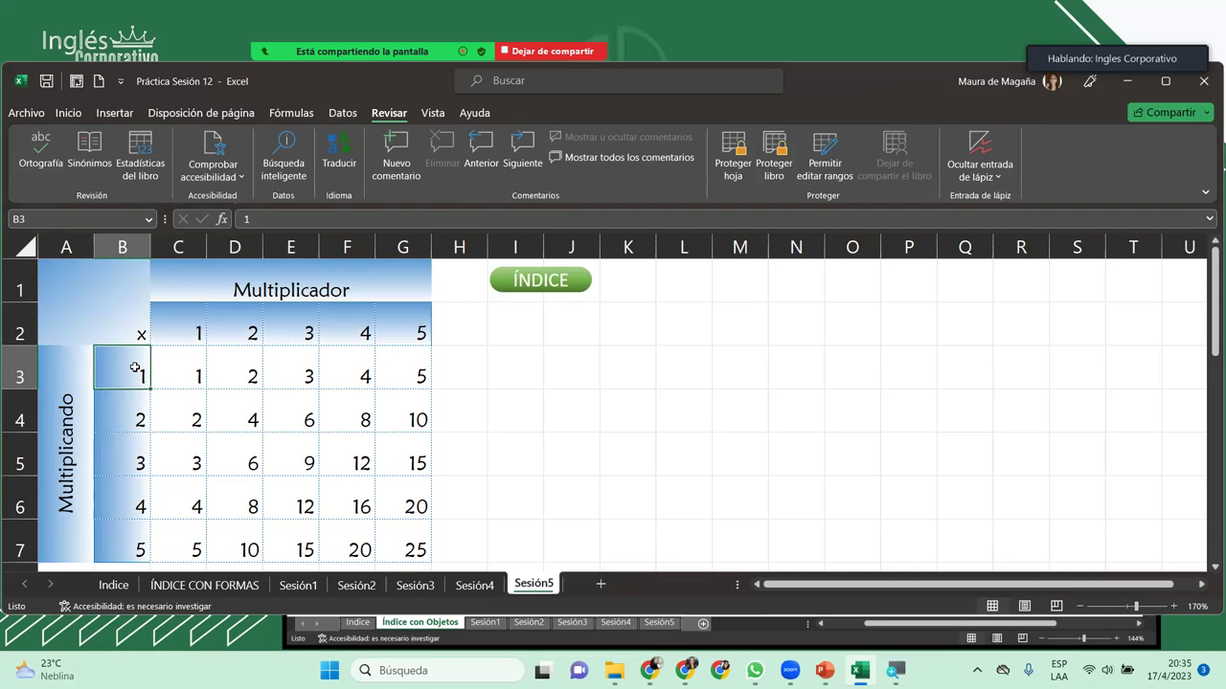
pyautogui.moveTo(135, 369); pyautogui.dragTo(116, 548)
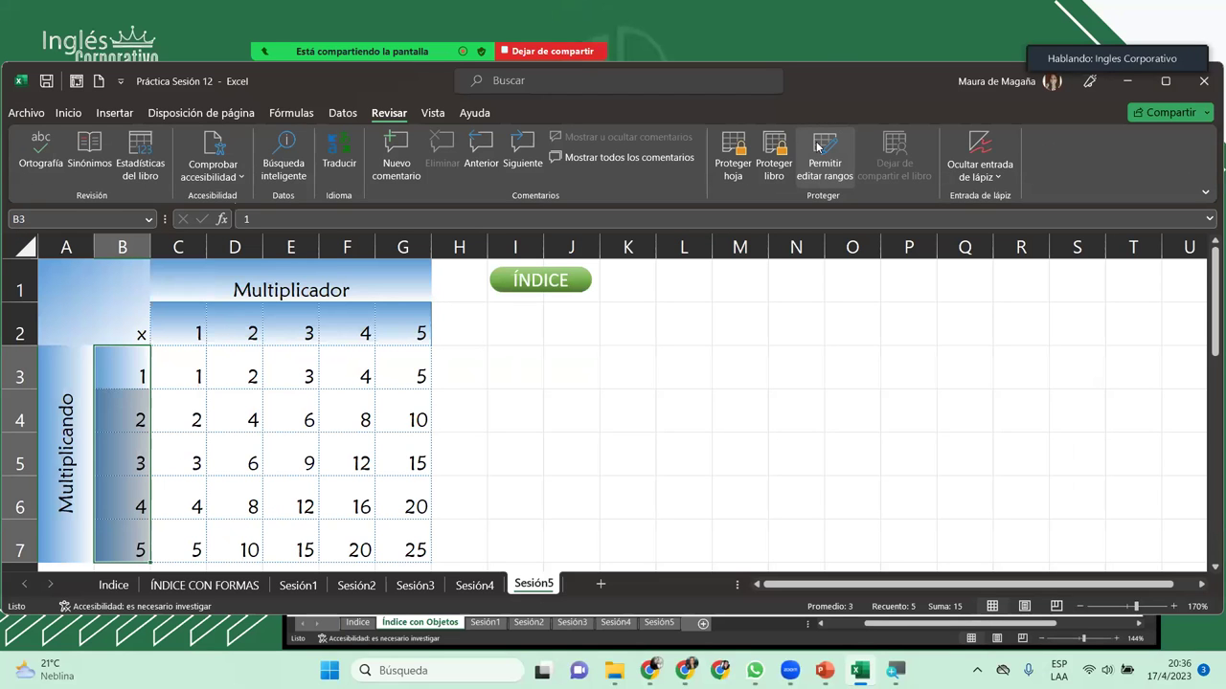
# Step: Add an editable range titled Multiplicando for $B$3:$B$7 under Permitir editar rangos
pyautogui.click(829, 176)
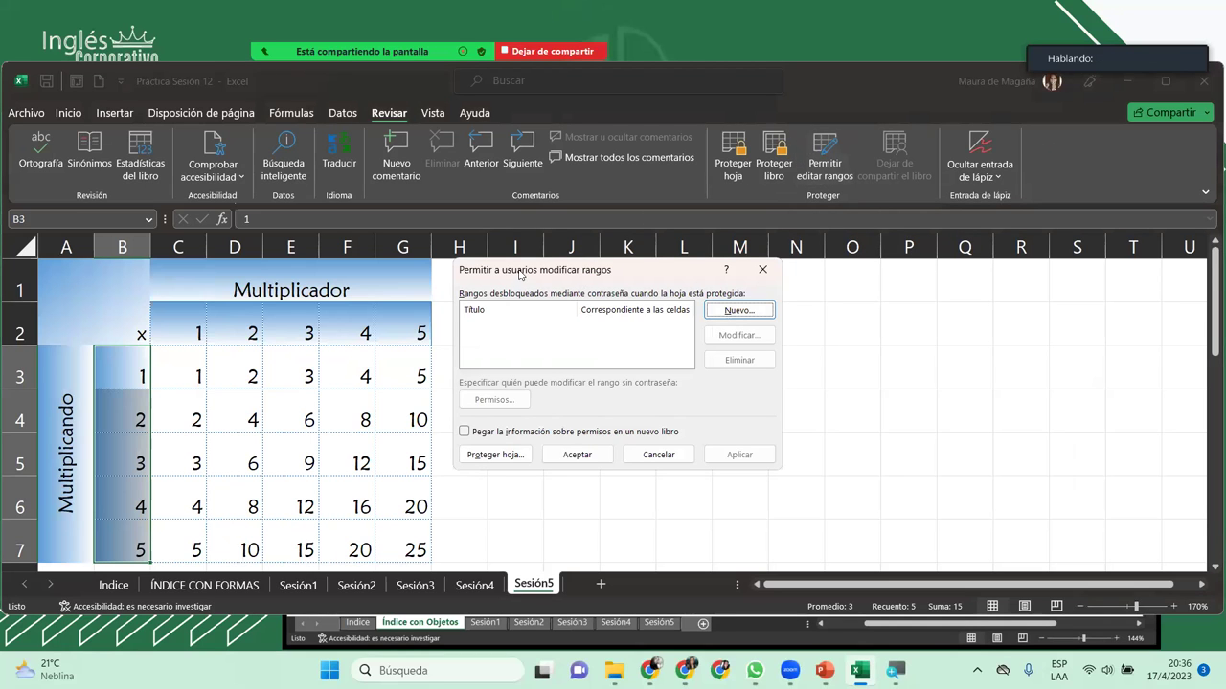
pyautogui.moveTo(519, 275); pyautogui.dragTo(510, 327)
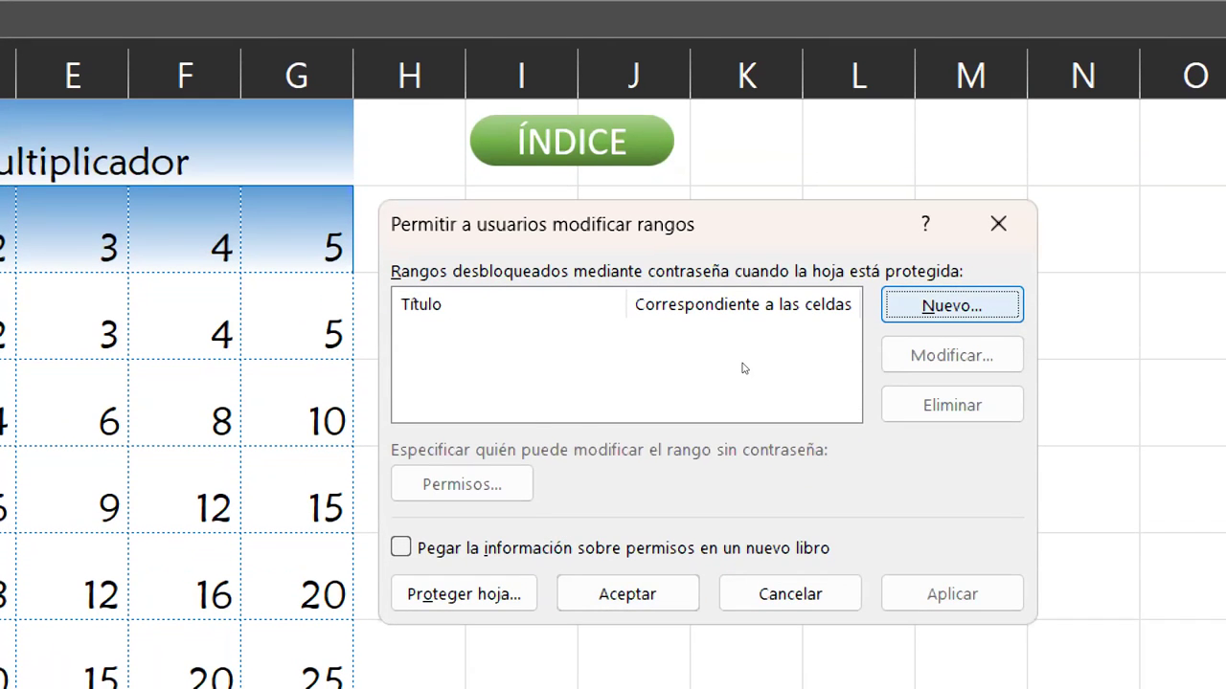
pyautogui.press('Return')
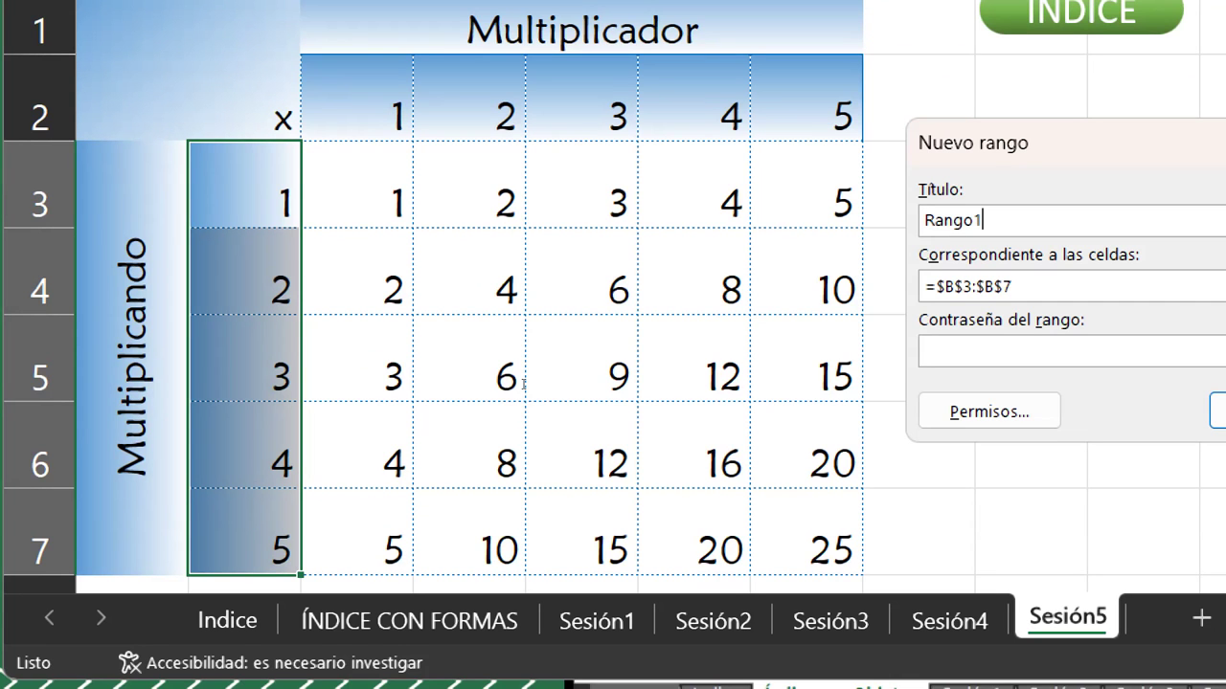
pyautogui.press('BackSpace')
pyautogui.press('BackSpace')
pyautogui.press('BackSpace')
pyautogui.press('BackSpace')
pyautogui.press('BackSpace')
pyautogui.press('BackSpace')
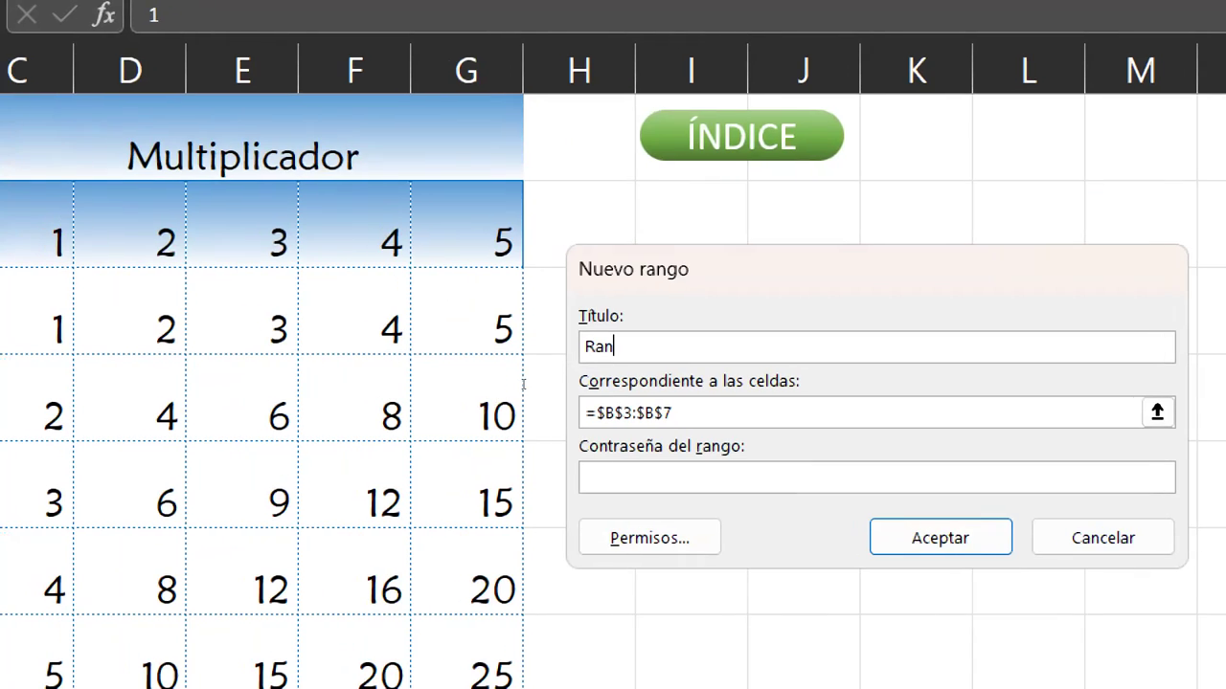
pyautogui.write('Multipli')
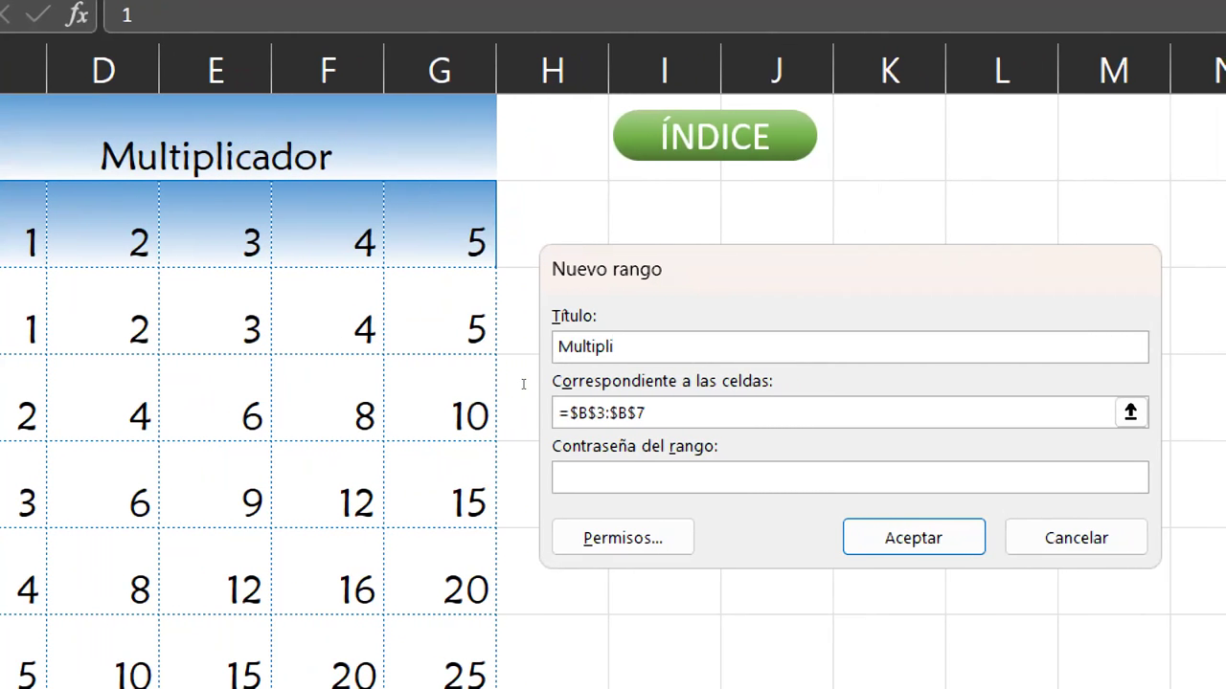
pyautogui.write('cando')
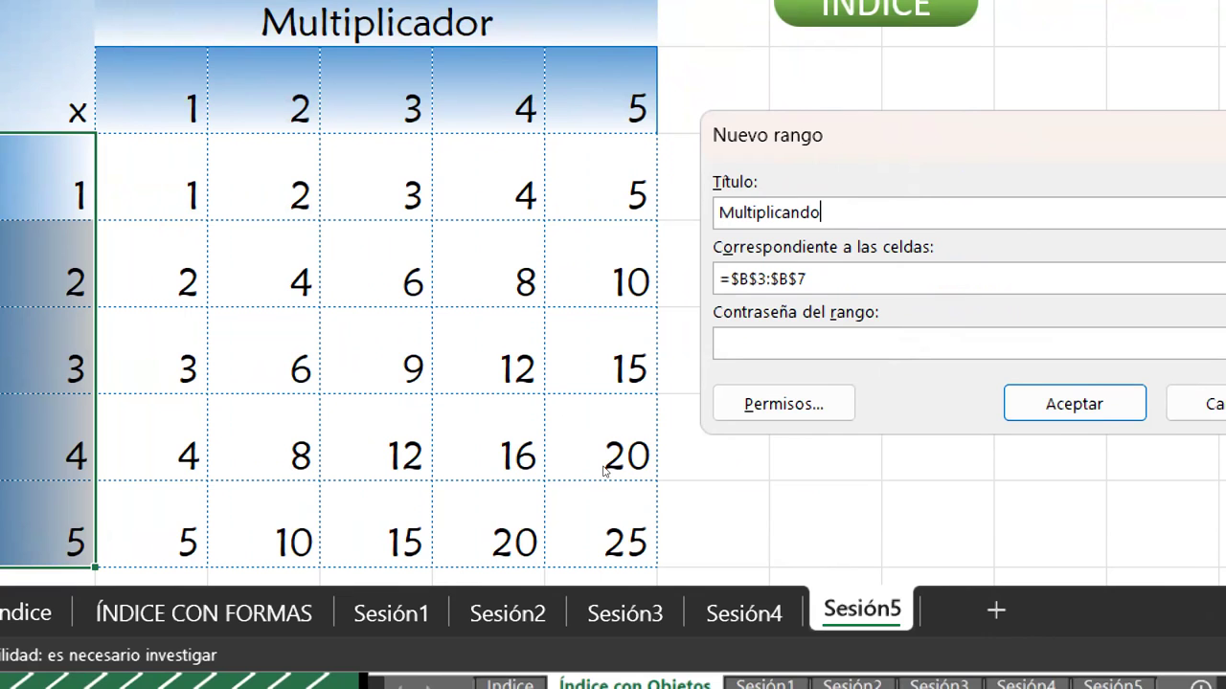
pyautogui.press('Return')
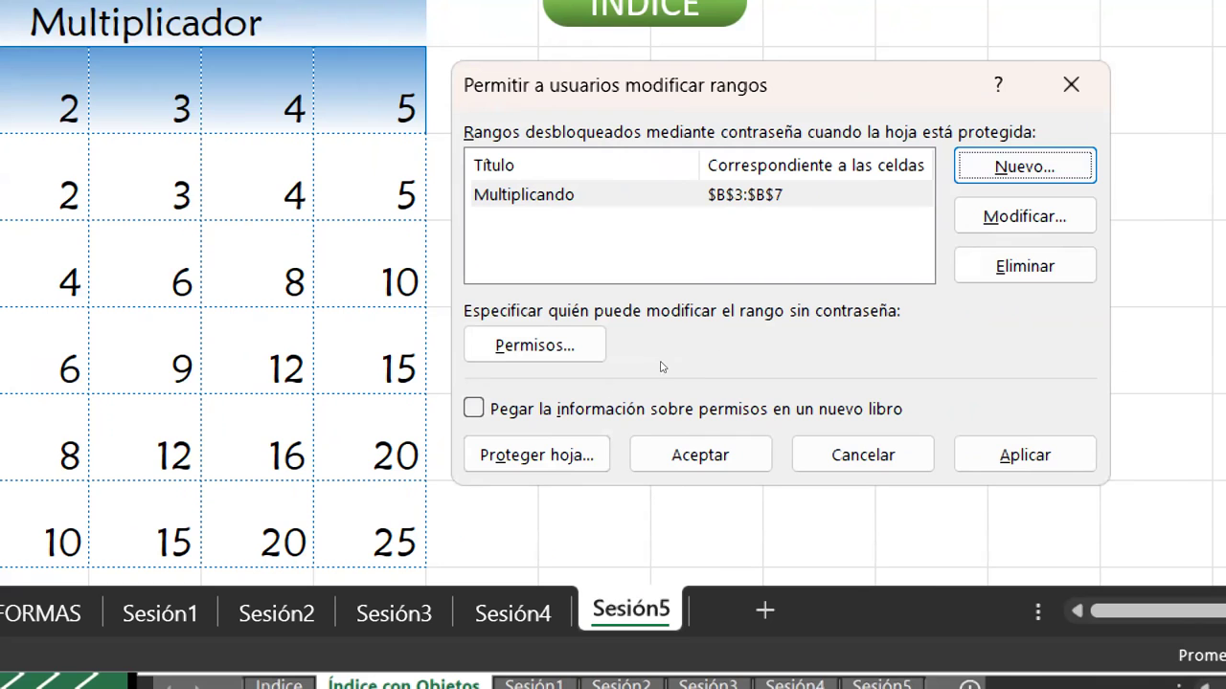
# Step: Start a second new editable range and point it at cells C2:G2
pyautogui.press('Return')
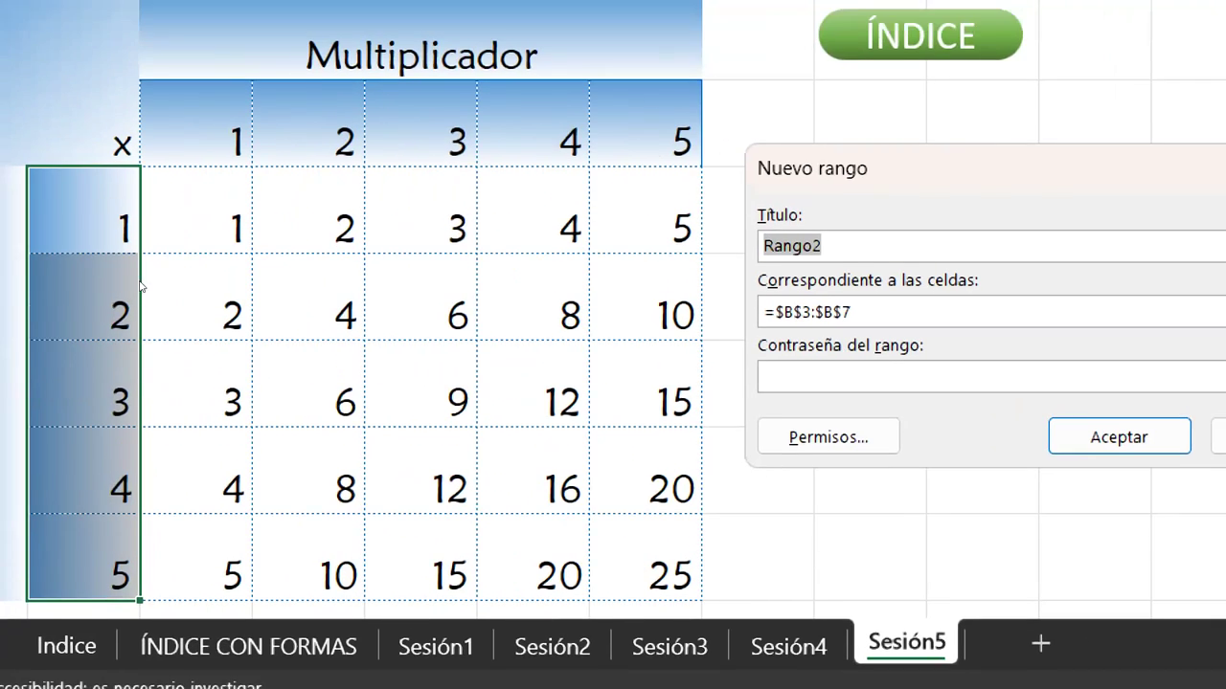
pyautogui.press('Tab')
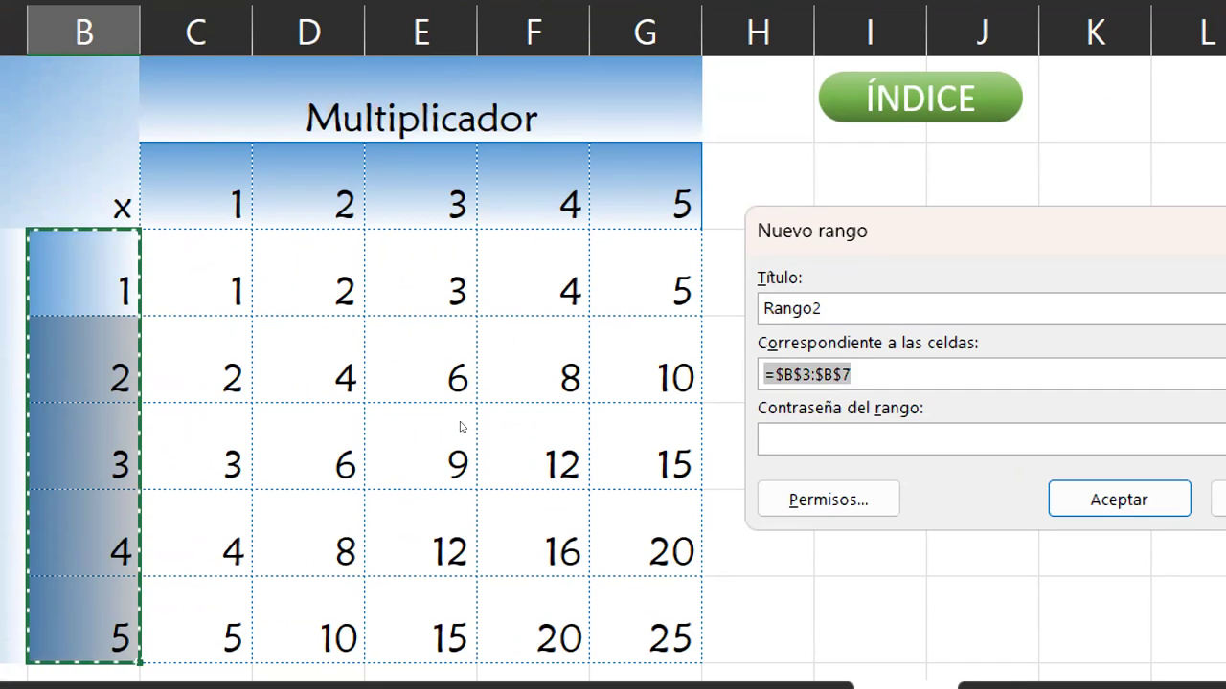
pyautogui.press('BackSpace')
pyautogui.moveTo(196, 186); pyautogui.dragTo(660, 187)
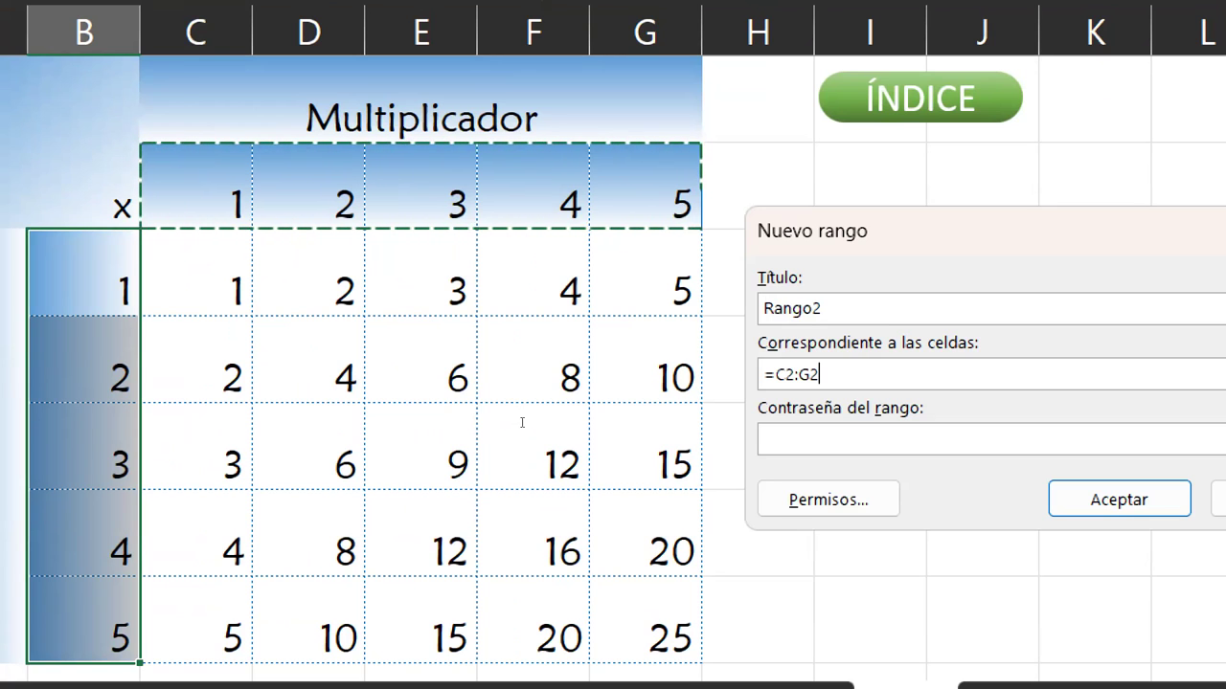
# Step: Title the range Multiplicador and make its reference absolute, $C$2:$G$2
pyautogui.hotkey('shift', 'Tab')
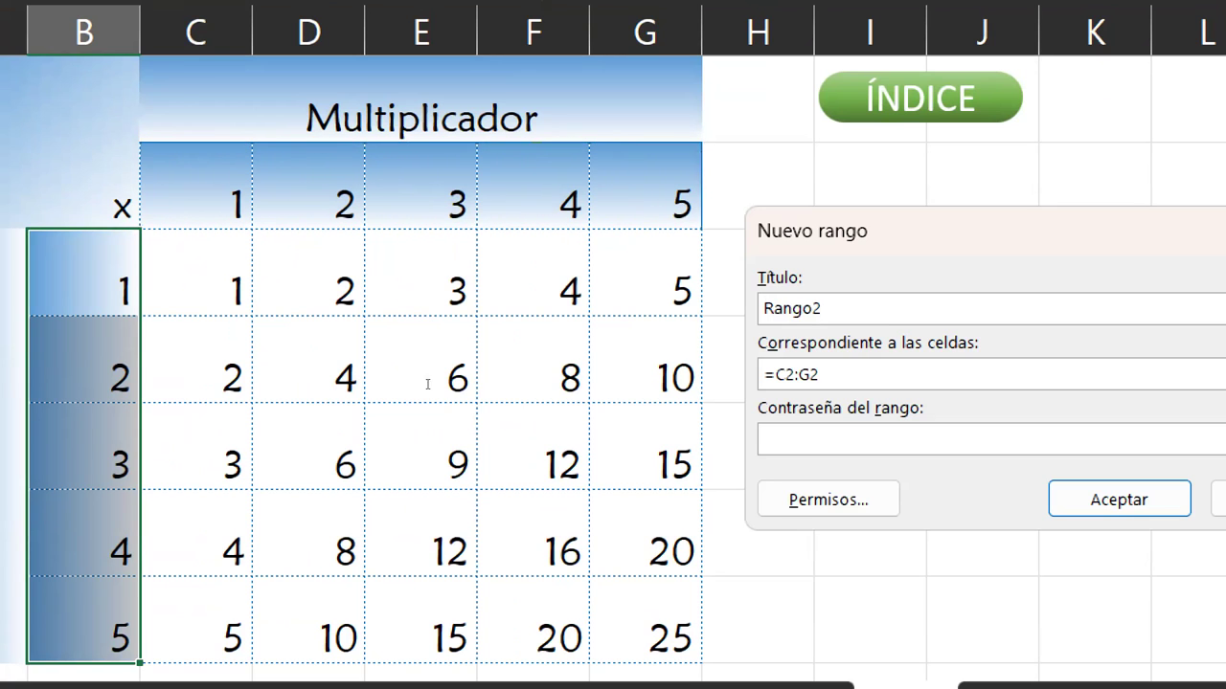
pyautogui.hotkey('shift', 'Home')
pyautogui.write('Mul')
pyautogui.press('BackSpace')
pyautogui.press('BackSpace')
pyautogui.write('ultiplicado')
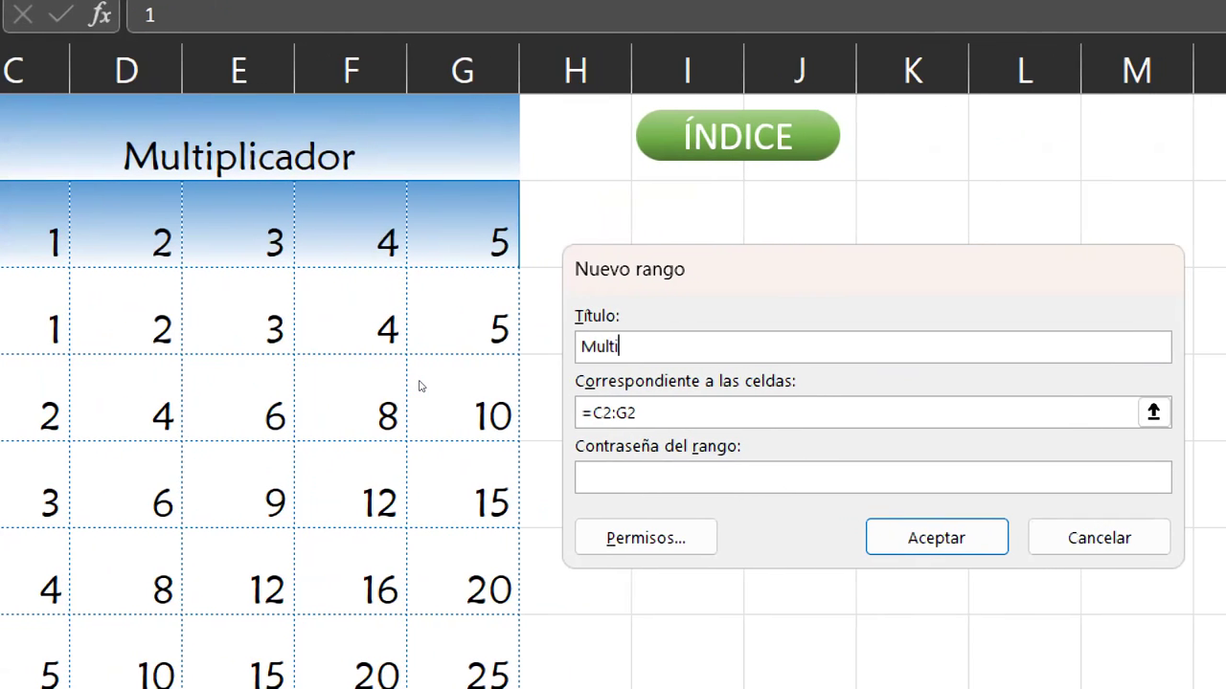
pyautogui.write('r')
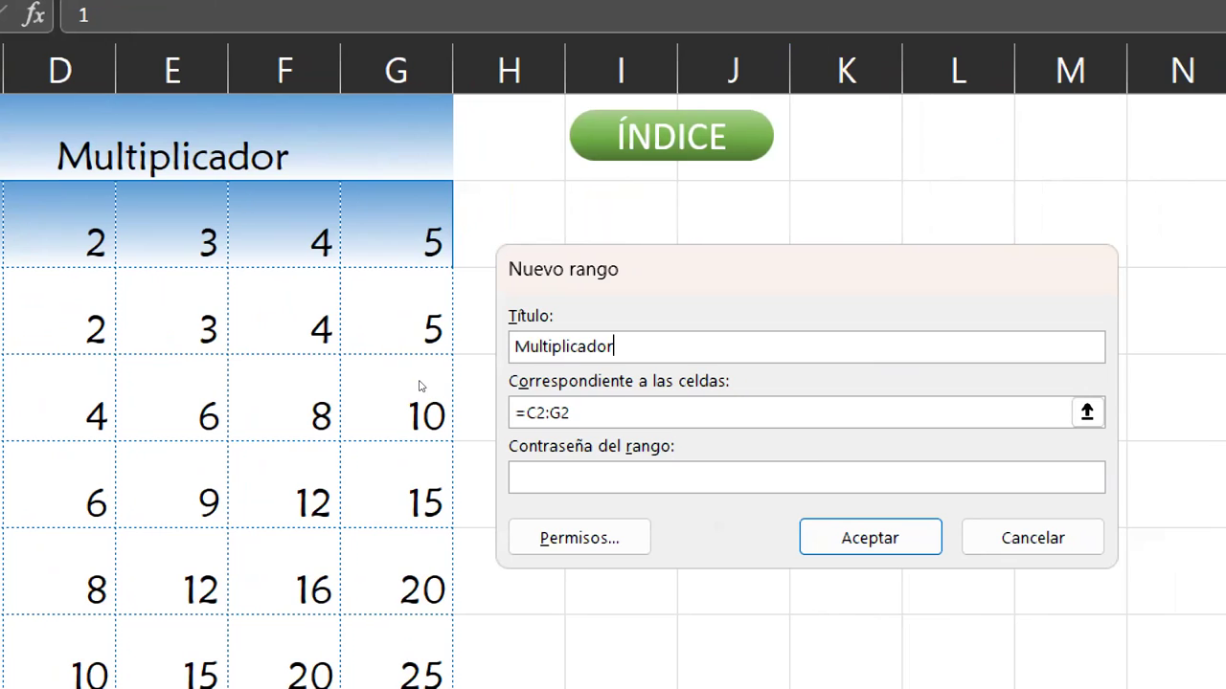
pyautogui.press('Tab')
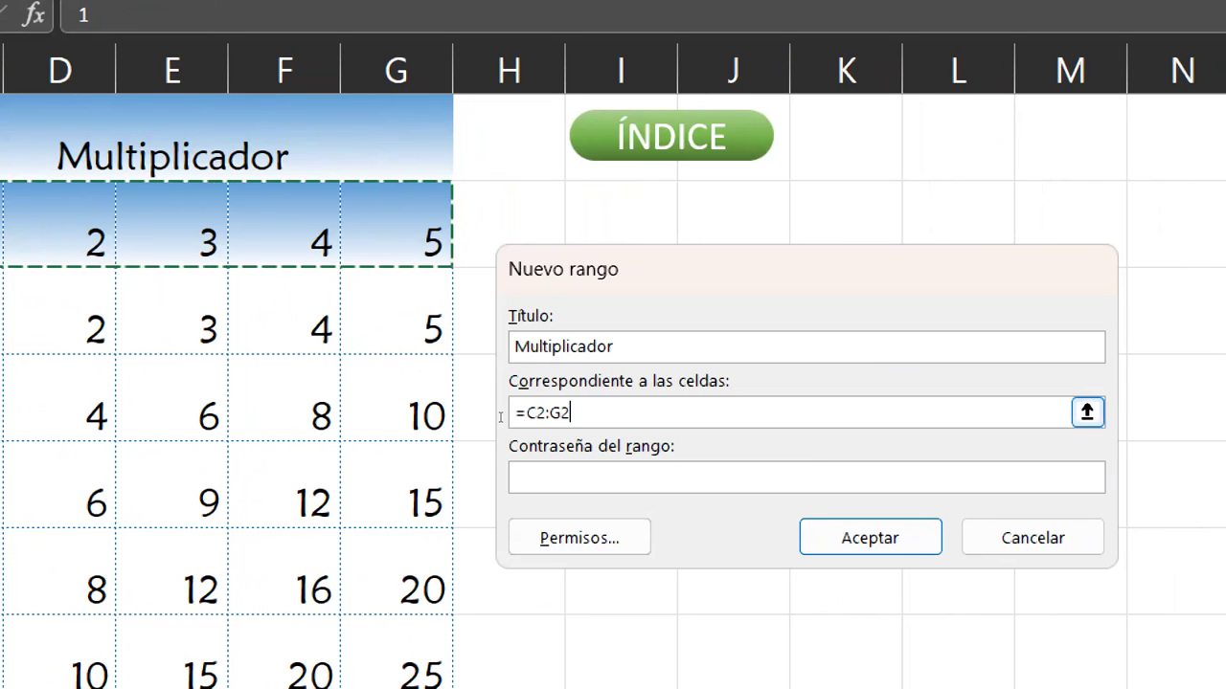
pyautogui.hotkey('shift', 'Left')
pyautogui.hotkey('shift', 'Left')
pyautogui.hotkey('shift', 'Left')
pyautogui.hotkey('shift', 'Left')
pyautogui.hotkey('shift', 'Left')
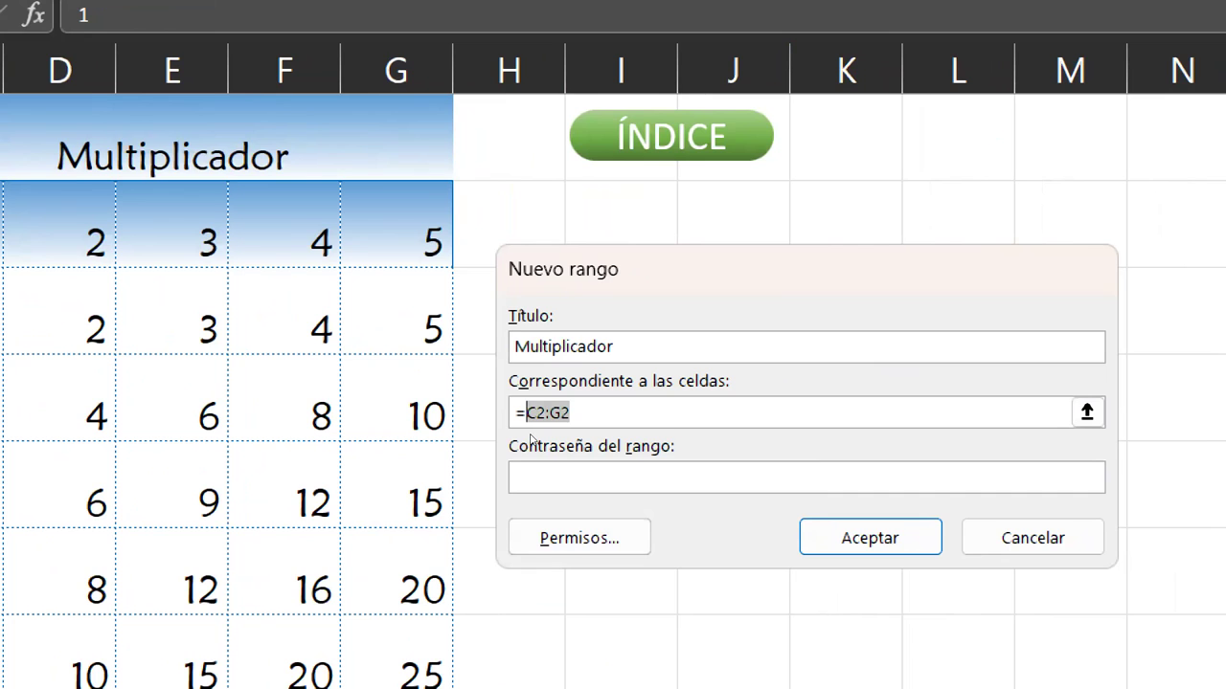
pyautogui.press('F4')
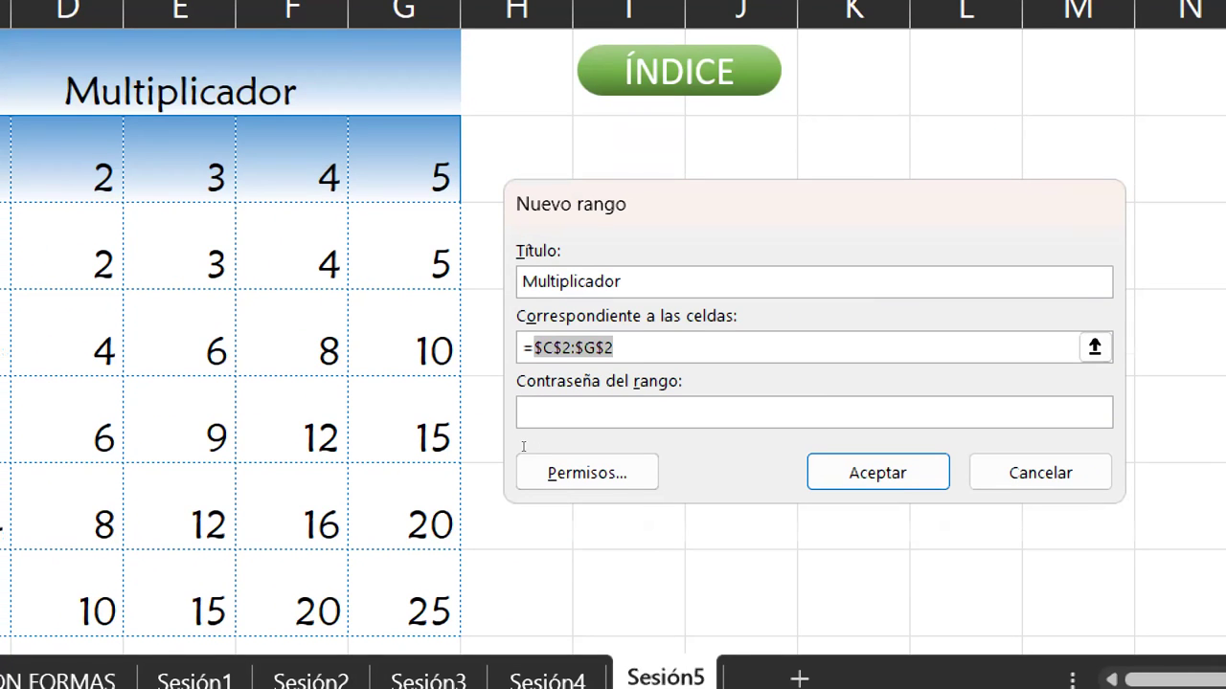
pyautogui.press('Tab')
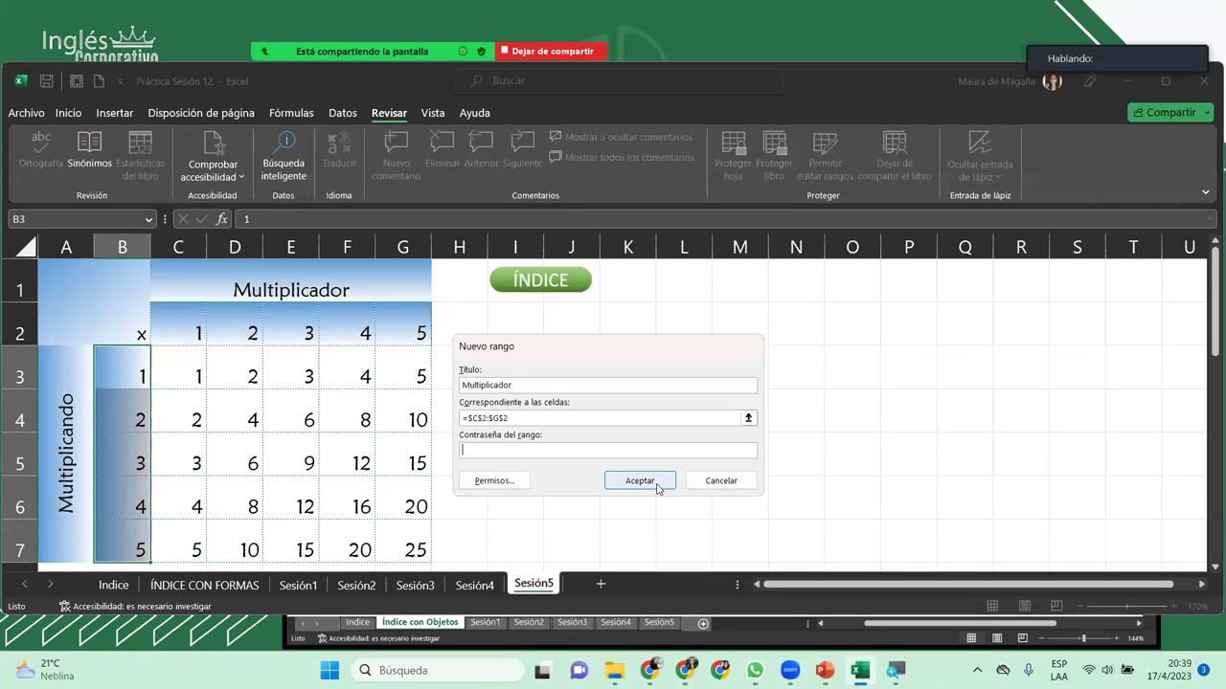
# Step: Save the Multiplicador editable range, close the range dialogs, and check the formulas in D3 and C3
pyautogui.click(716, 462)
pyautogui.click(568, 506)
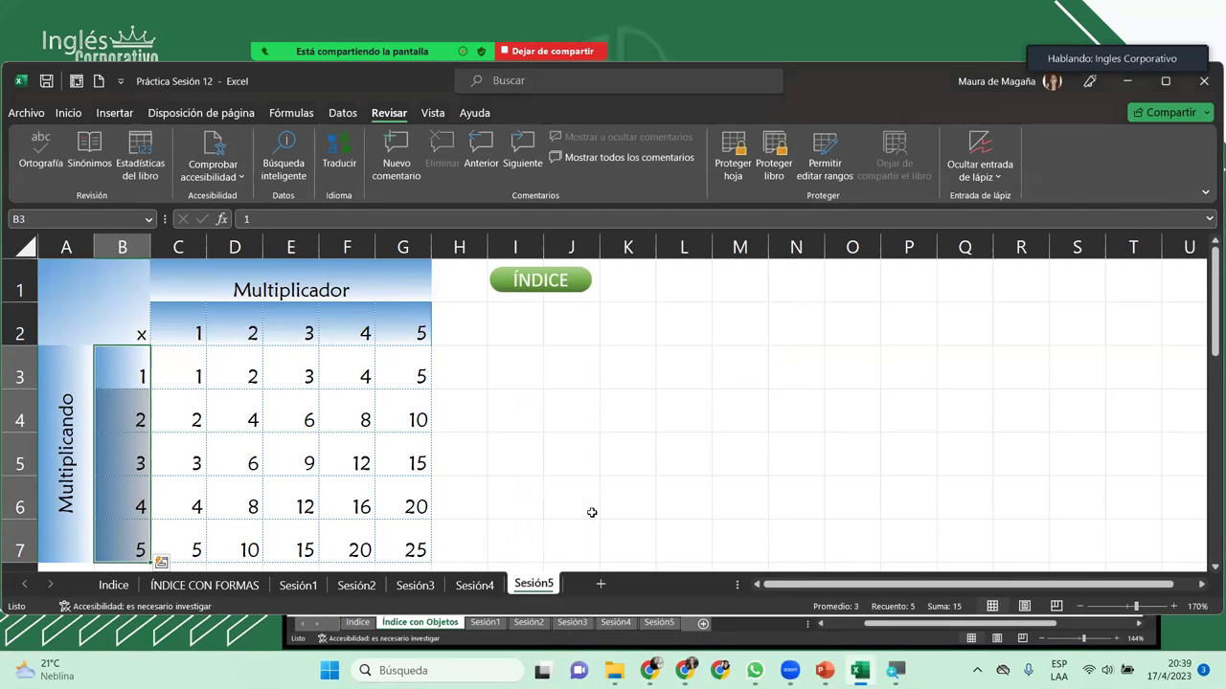
pyautogui.click(291, 374)
pyautogui.click(221, 372)
pyautogui.click(199, 359)
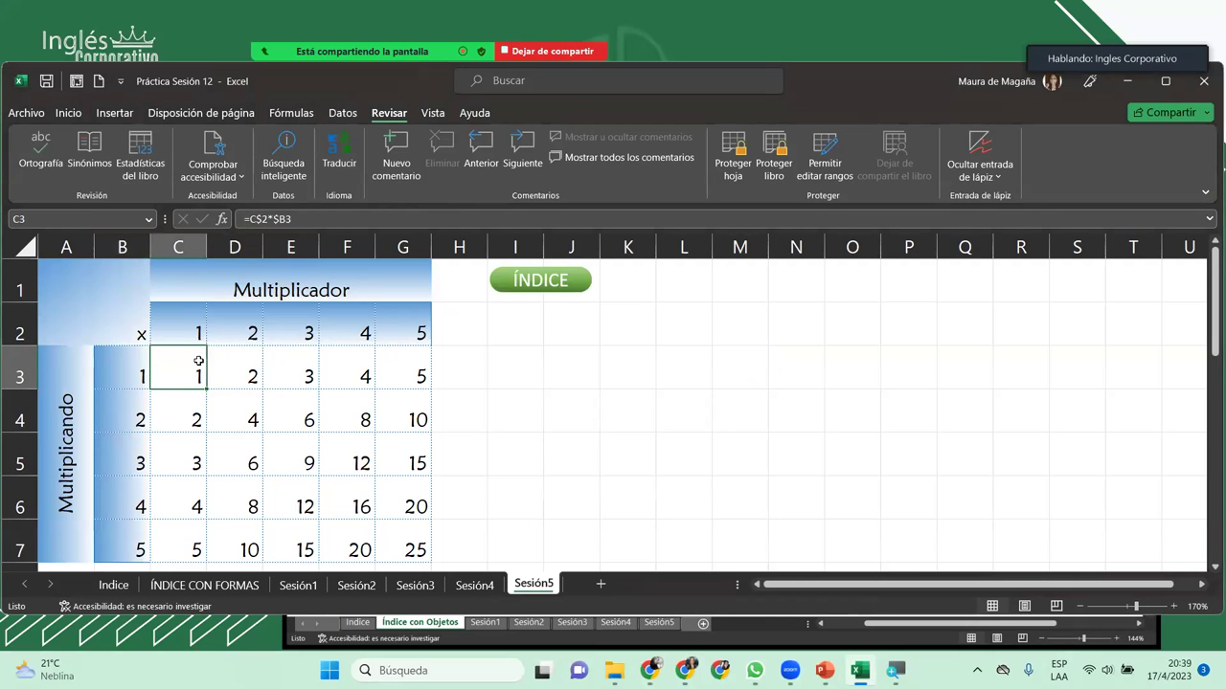
# Step: Test clearing cell E5, undo the deletion, and select E4
pyautogui.click(291, 438)
pyautogui.press('Delete')
pyautogui.hotkey('ctrl', 'z')
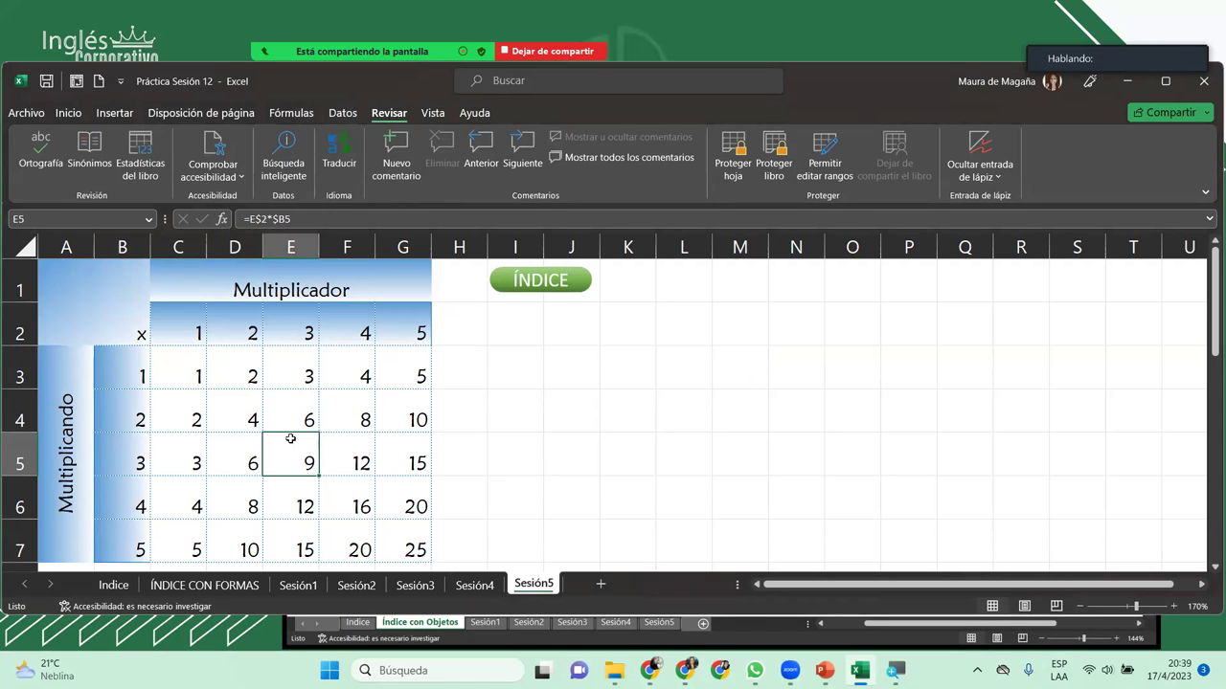
pyautogui.click(283, 401)
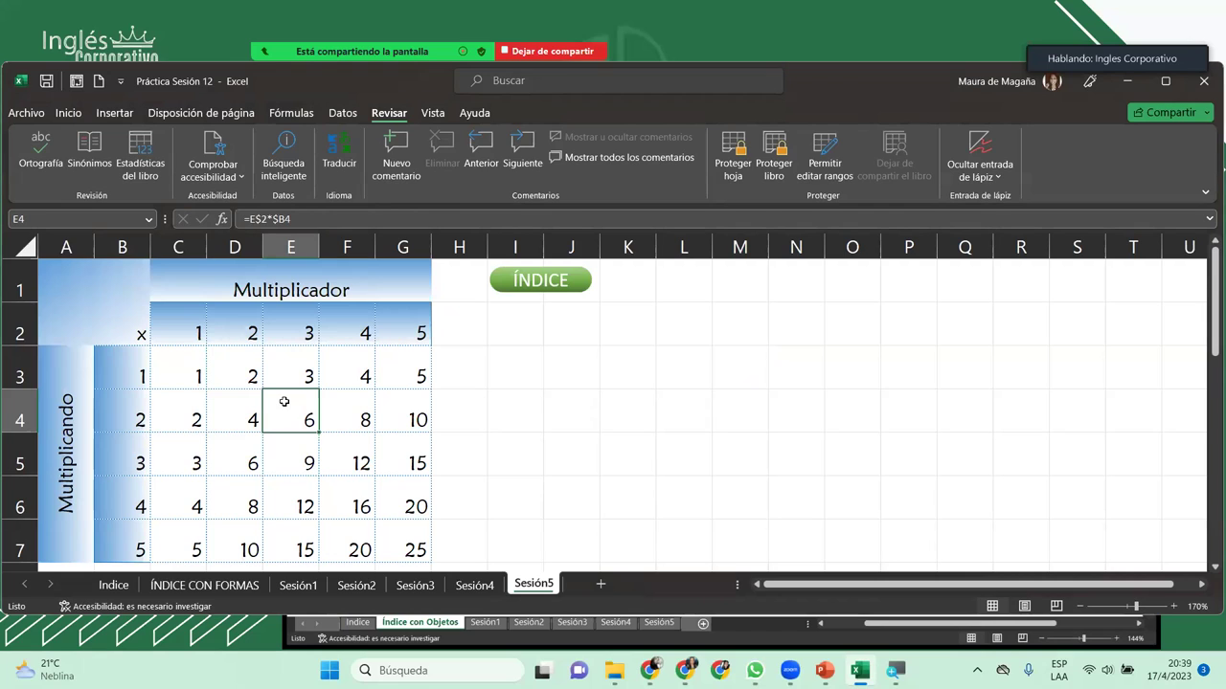
# Step: Protect the Sesión5 sheet with a confirmed password, unchecking Seleccionar celdas bloqueadas
pyautogui.click(734, 155)
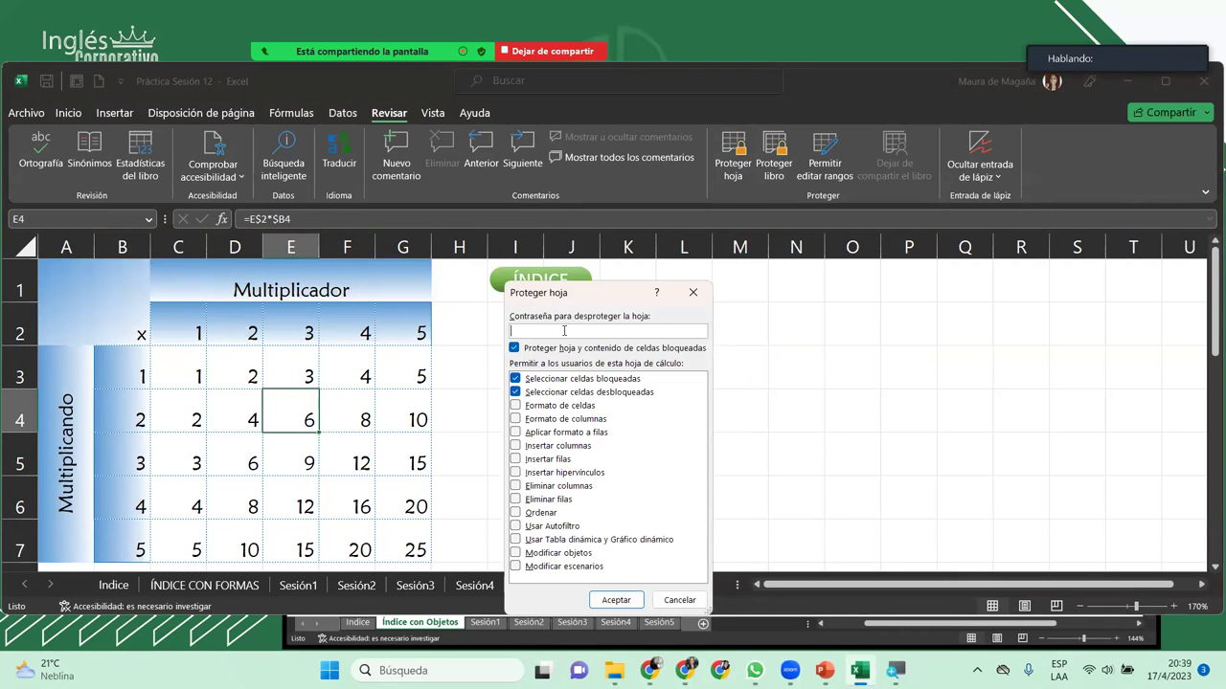
pyautogui.click(514, 380)
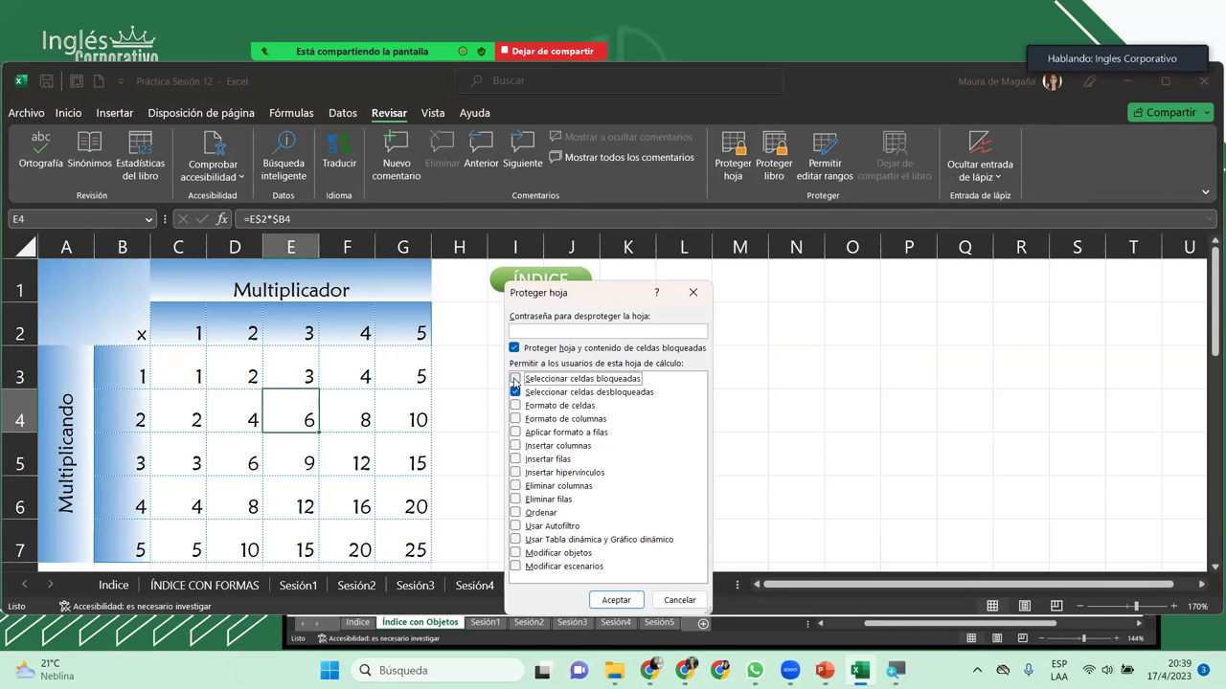
pyautogui.click(669, 330)
pyautogui.write('1234')
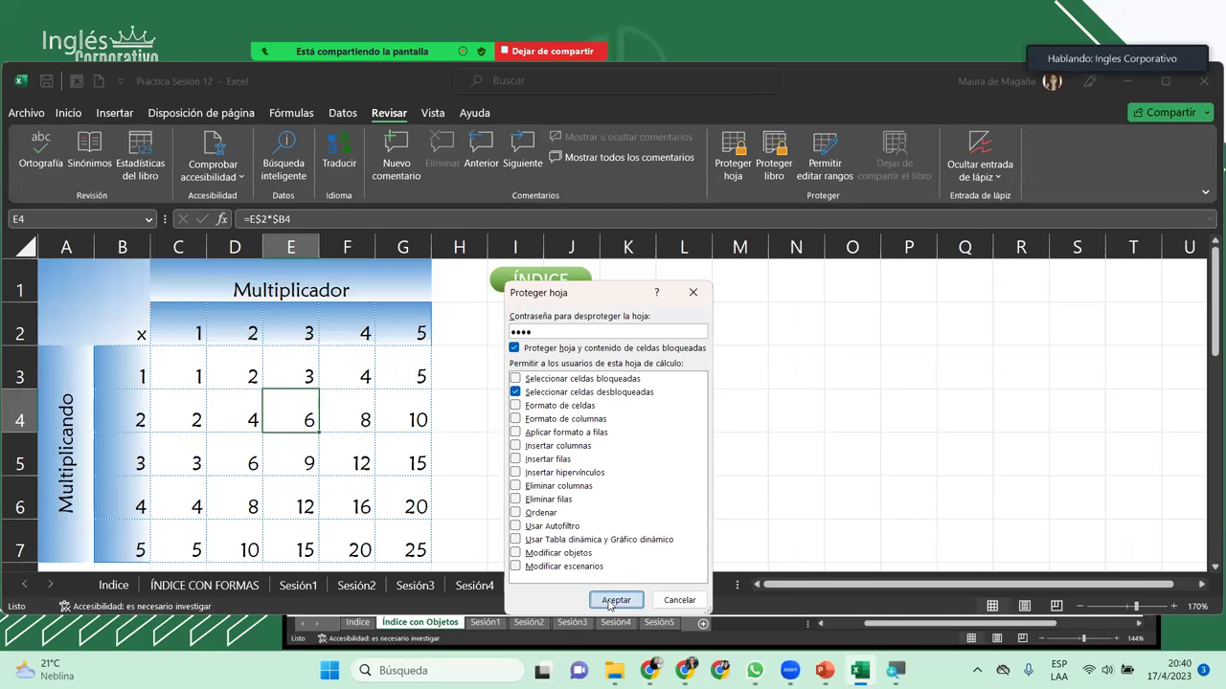
pyautogui.click(615, 600)
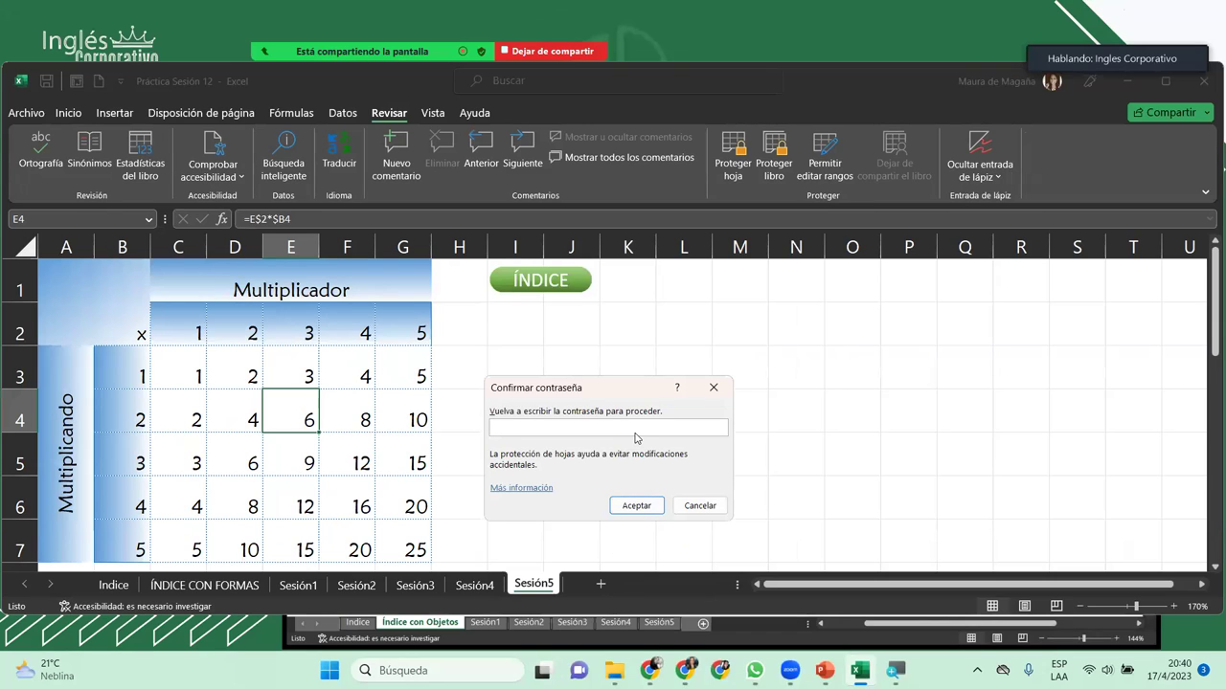
pyautogui.write('1234')
pyautogui.press('Return')
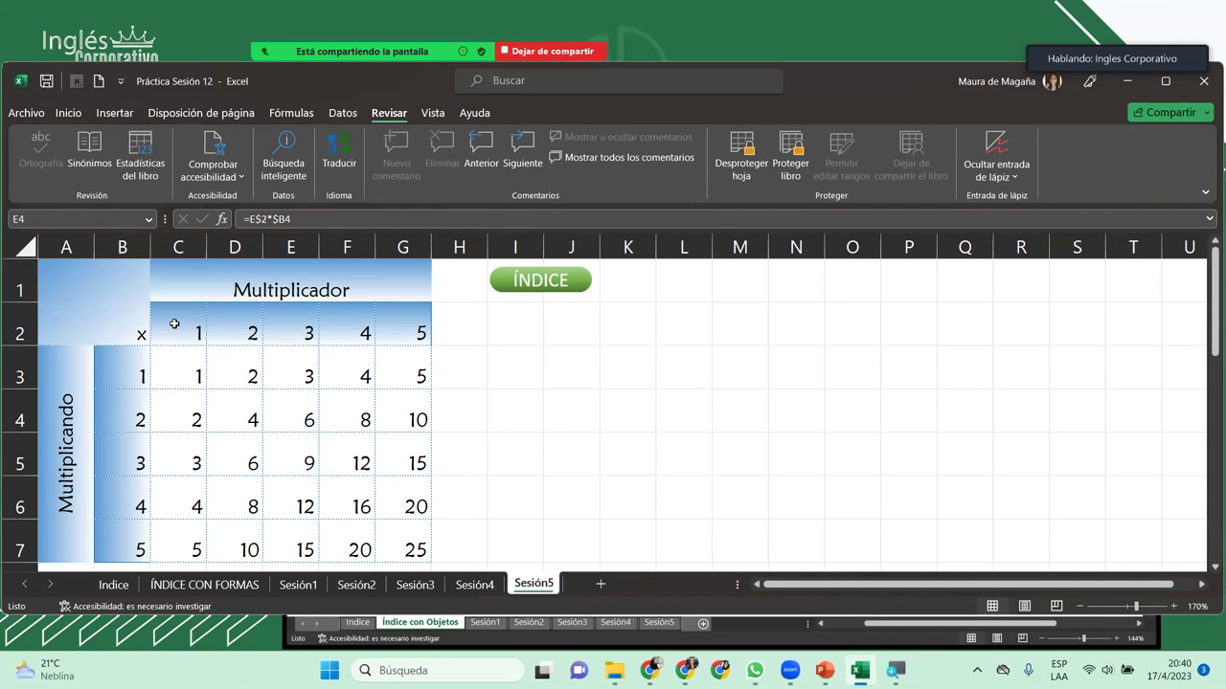
pyautogui.doubleClick(320, 317)
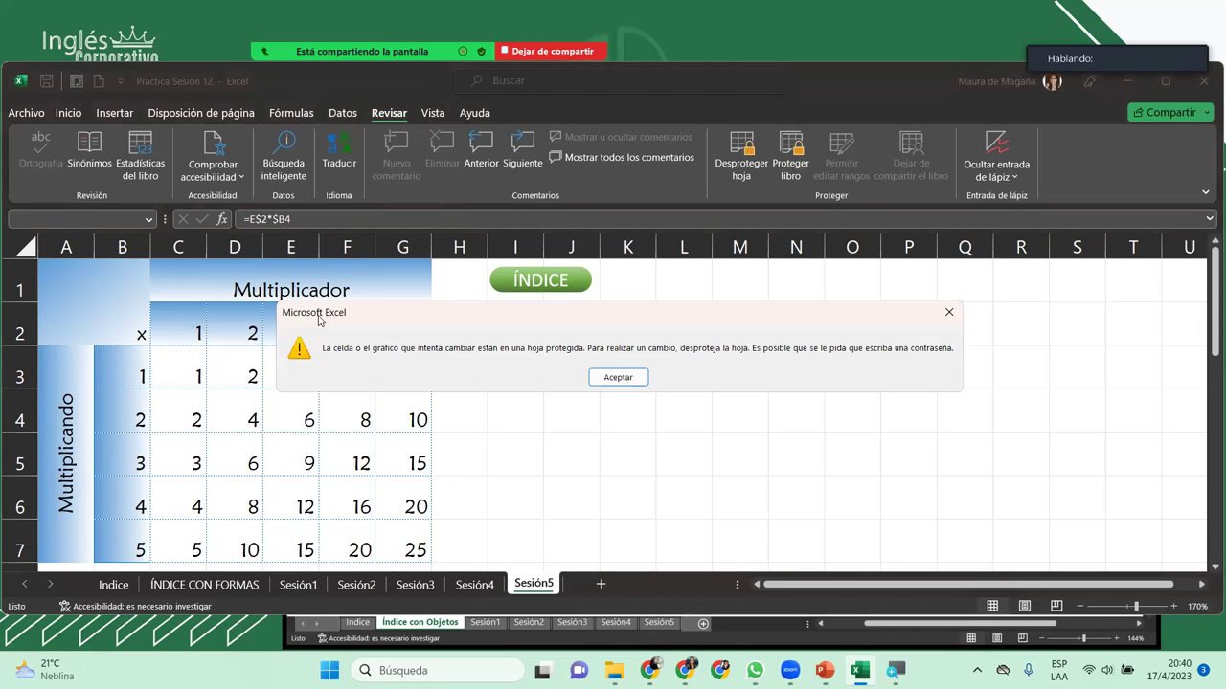
pyautogui.click(615, 379)
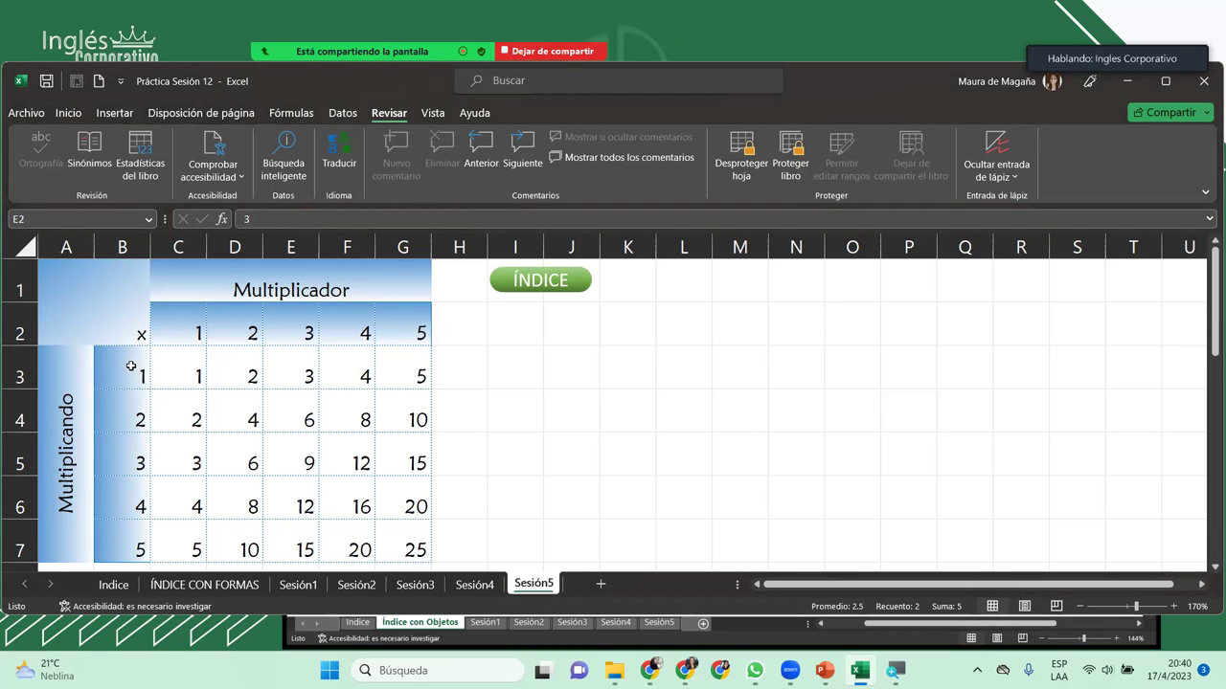
pyautogui.click(105, 214)
pyautogui.write('c1')
pyautogui.press('Return')
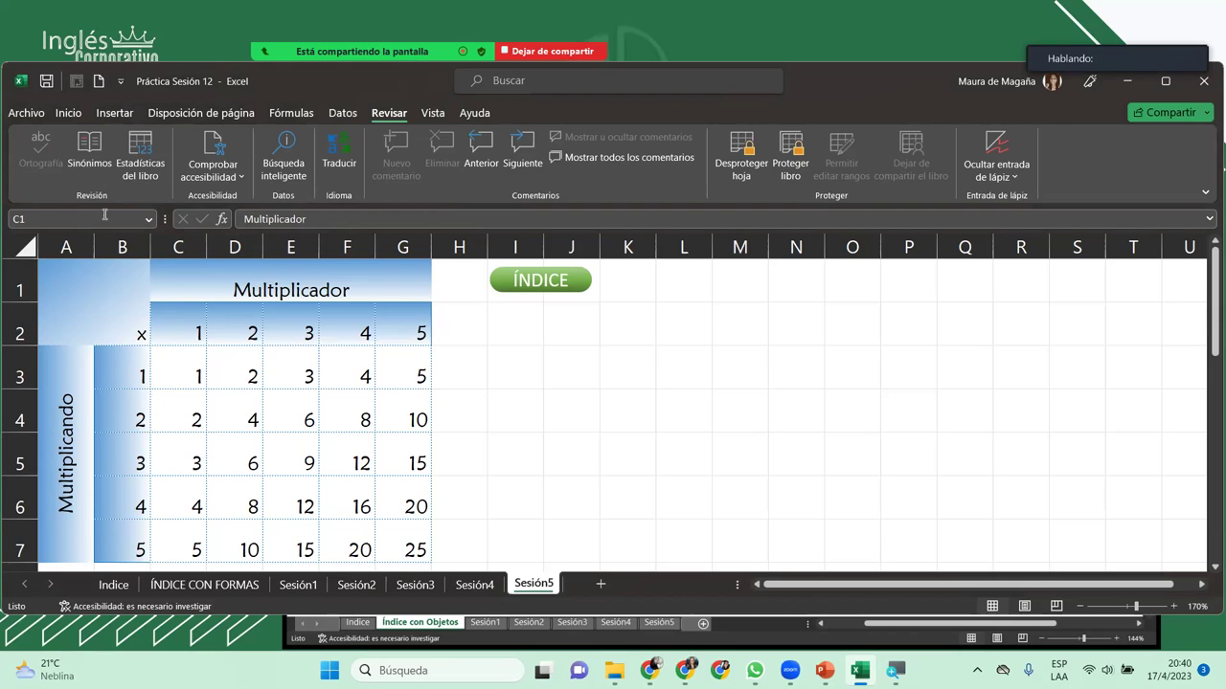
pyautogui.hotkey('shift', 'Right')
pyautogui.click(103, 220)
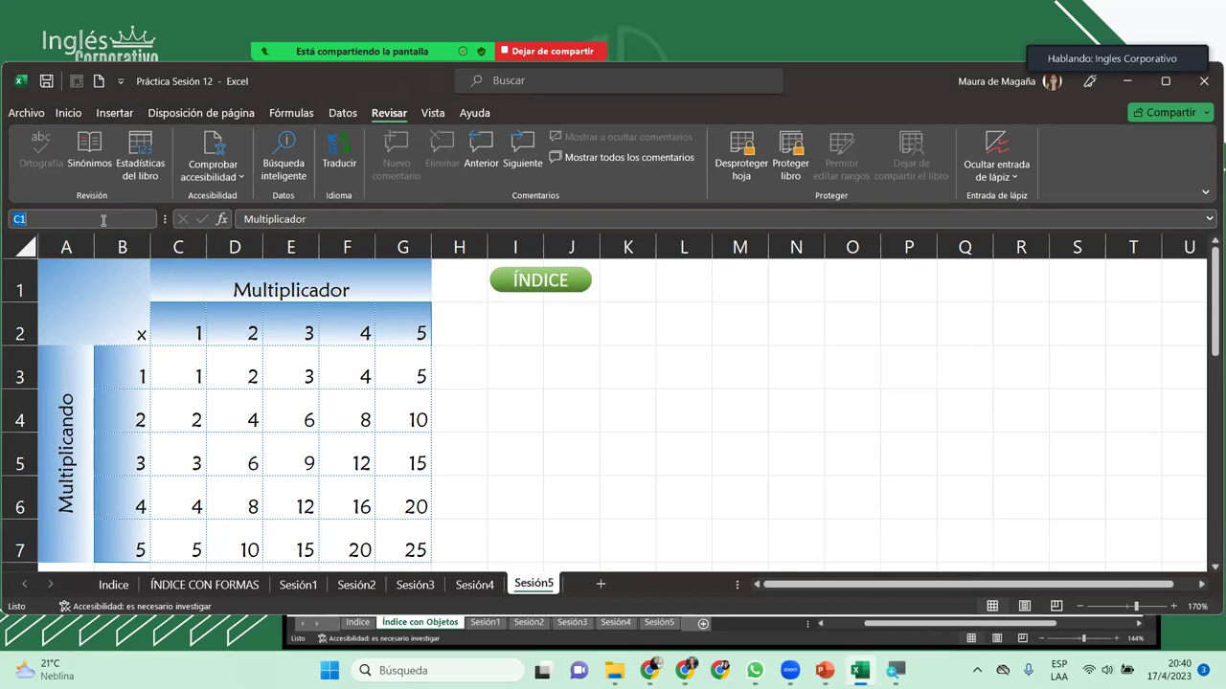
pyautogui.click(104, 220)
pyautogui.press('BackSpace')
pyautogui.write('2')
pyautogui.press('Return')
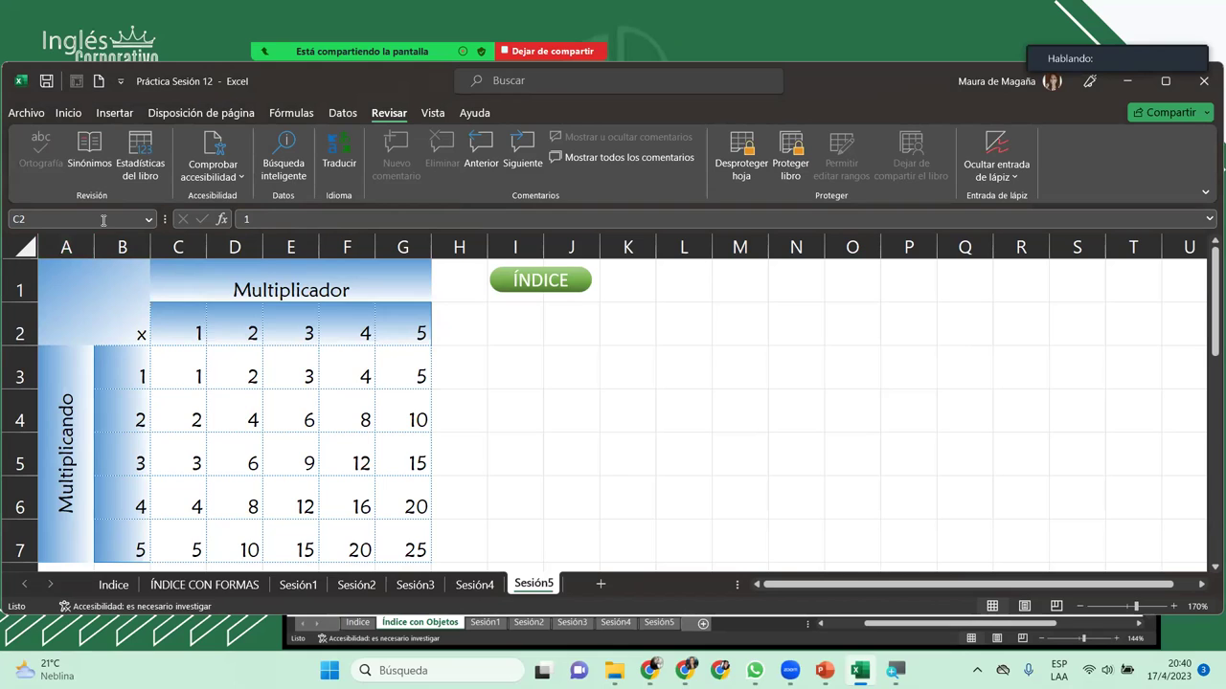
pyautogui.hotkey('shift', 'Right')
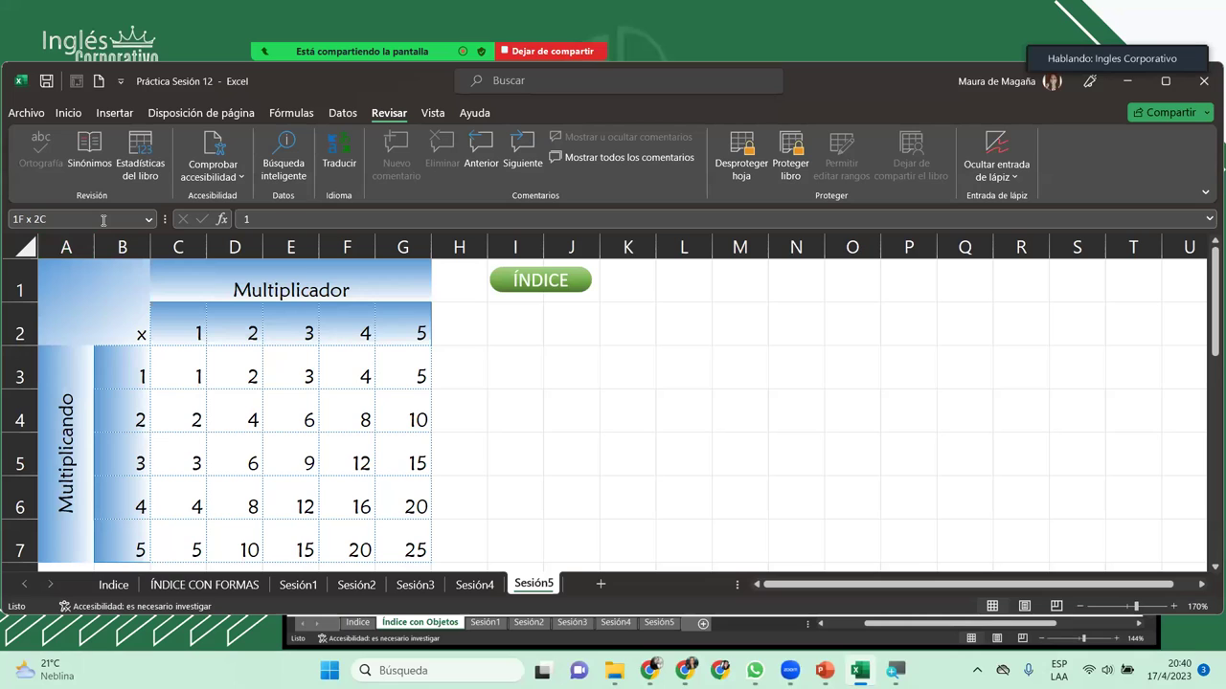
pyautogui.hotkey('ctrl', 'c')
pyautogui.press('Escape')
pyautogui.click(103, 219)
pyautogui.click(199, 329)
pyautogui.write('qw')
pyautogui.press('Escape')
pyautogui.write('5')
pyautogui.press('BackSpace')
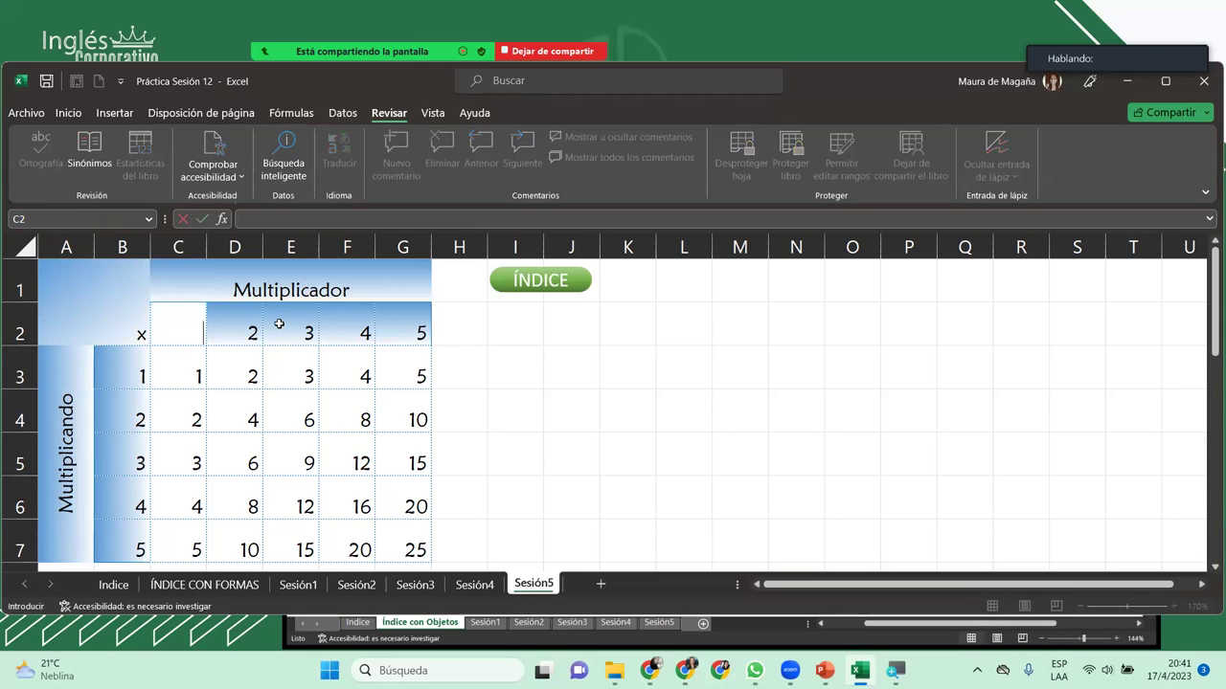
pyautogui.press('Escape')
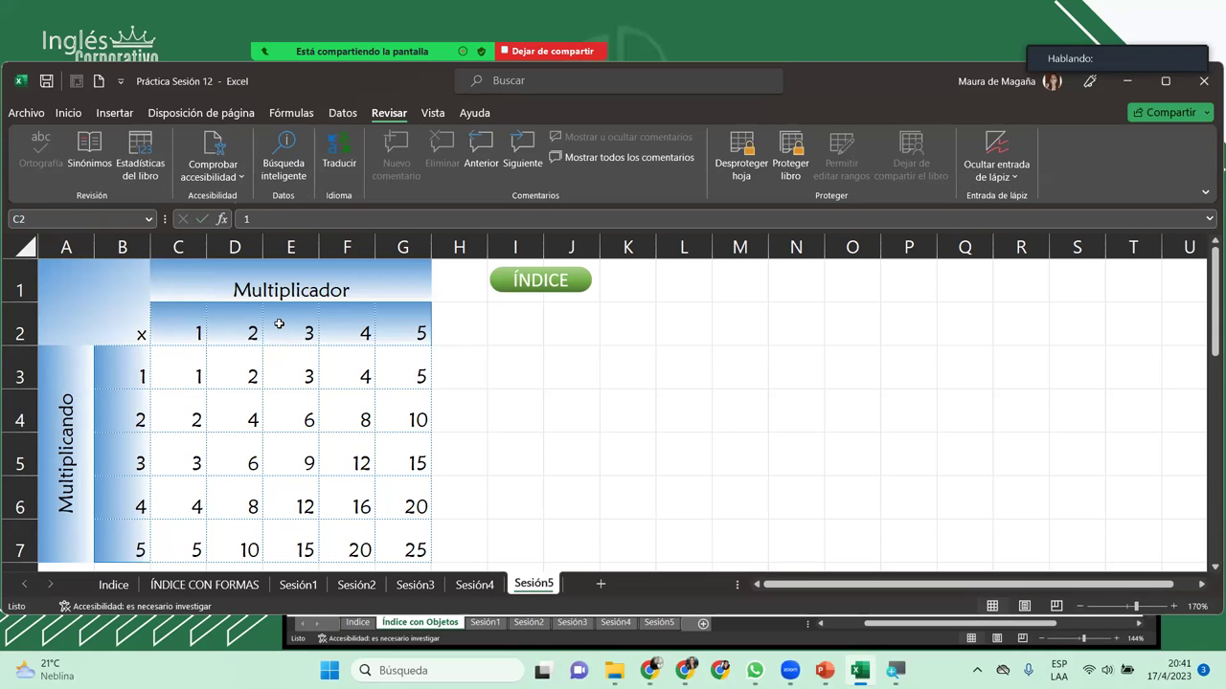
pyautogui.click(76, 218)
pyautogui.write('f2')
pyautogui.press('Return')
# Step: Change the multiplier in F2 to 8
pyautogui.click(269, 223)
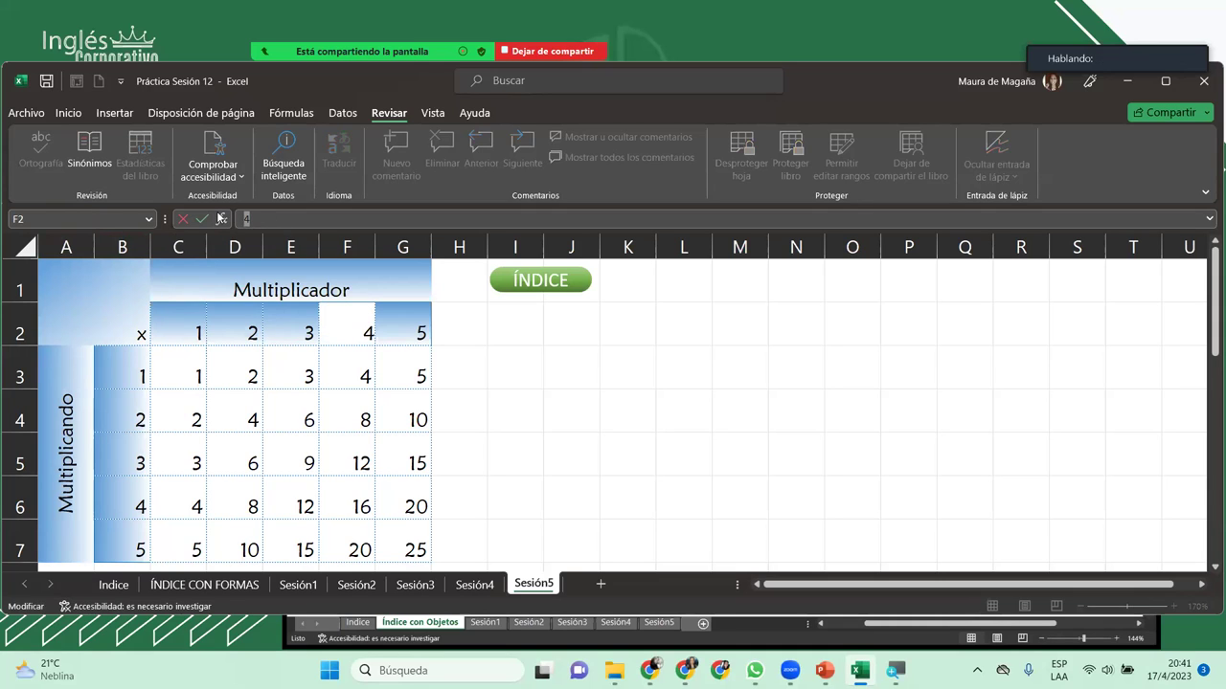
pyautogui.write('8')
pyautogui.hotkey('ctrl', 'Return')
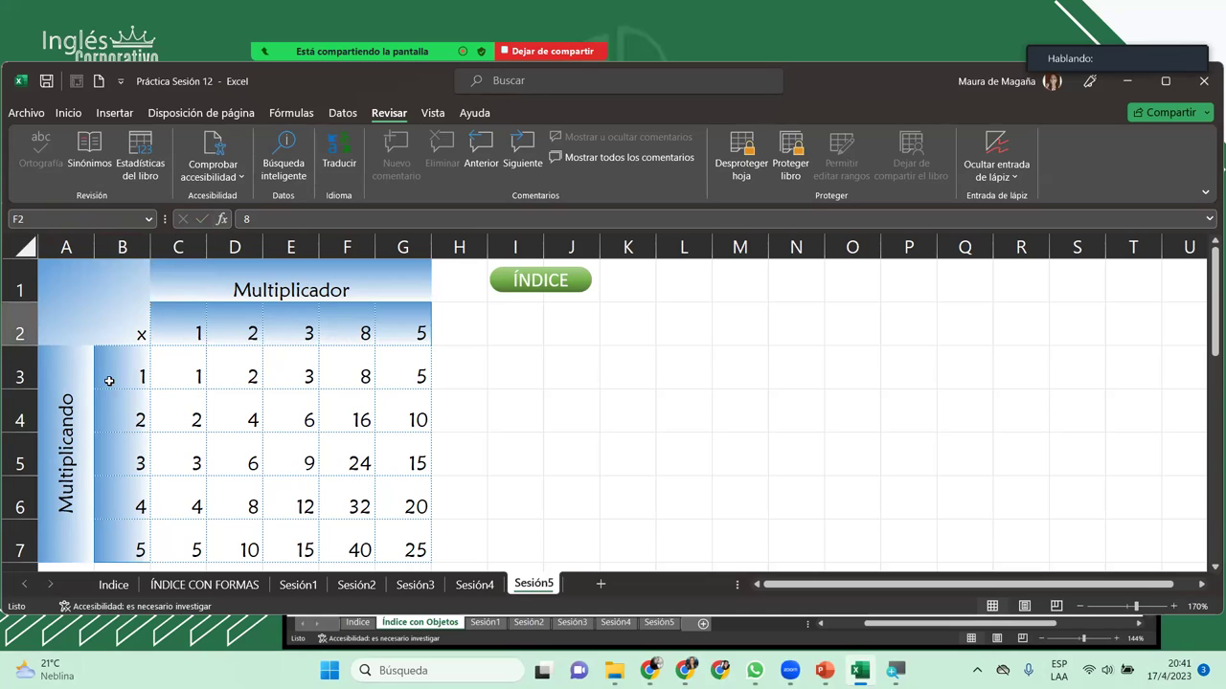
# Step: Go to B3 via the Name Box and enter 5 as the multiplicand
pyautogui.click(45, 218)
pyautogui.write('B3')
pyautogui.press('Return')
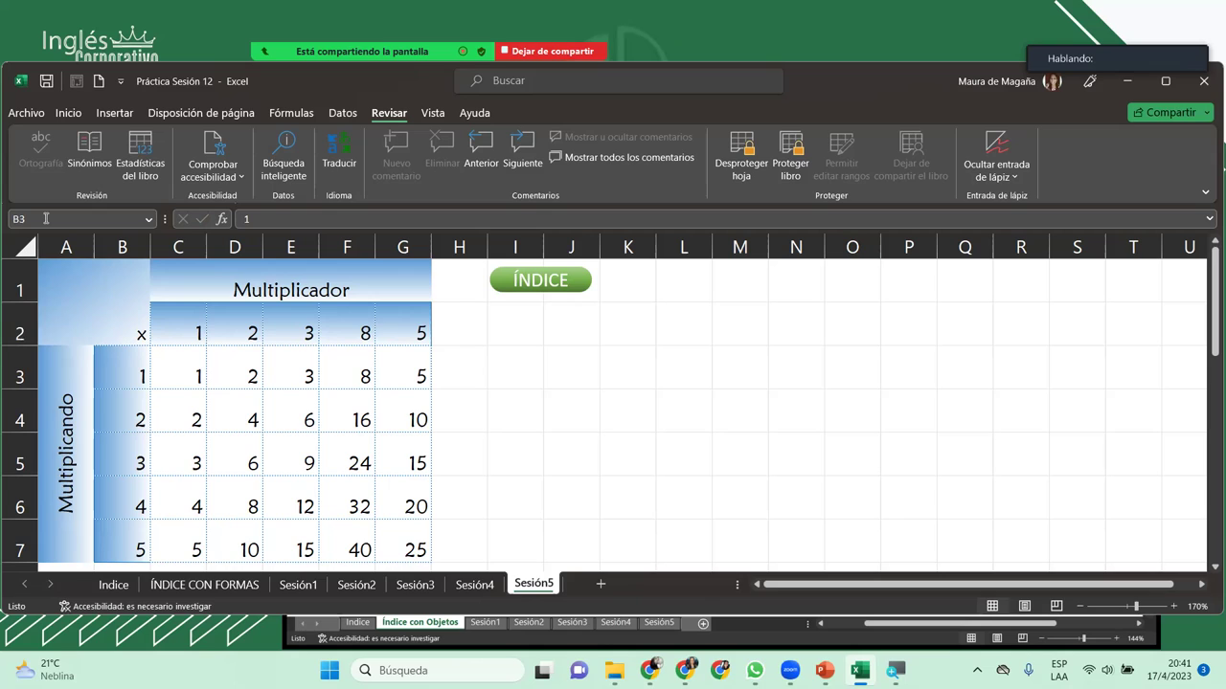
pyautogui.hotkey('shift', 'Down')
pyautogui.write('ww')
pyautogui.press('BackSpace')
pyautogui.press('BackSpace')
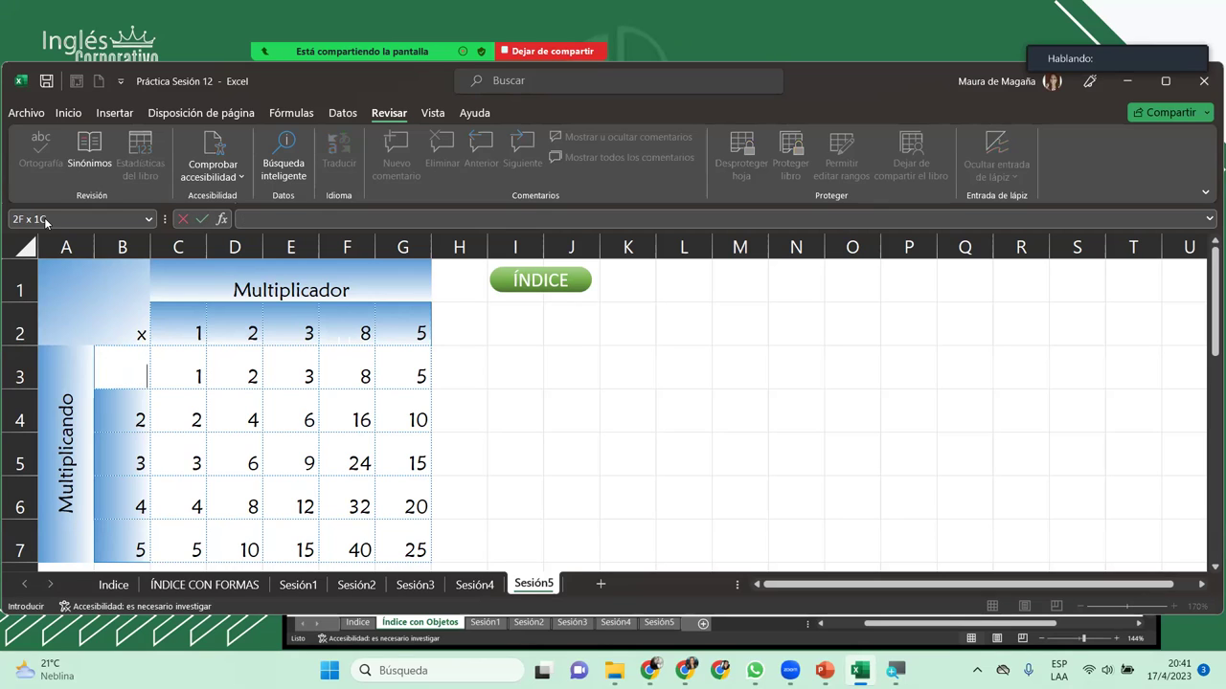
pyautogui.write('5')
pyautogui.press('Return')
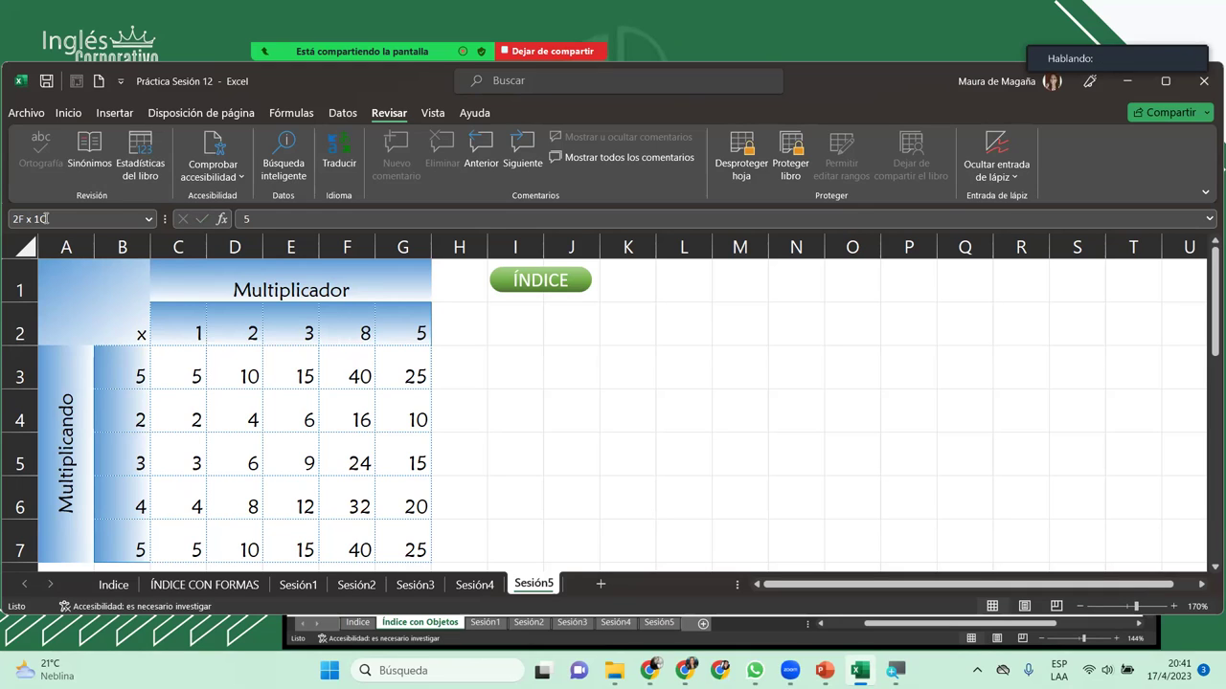
# Step: Unprotect the Sesión5 sheet with its password and select multiplier cell C2
pyautogui.click(740, 146)
pyautogui.write('1234')
pyautogui.press('Return')
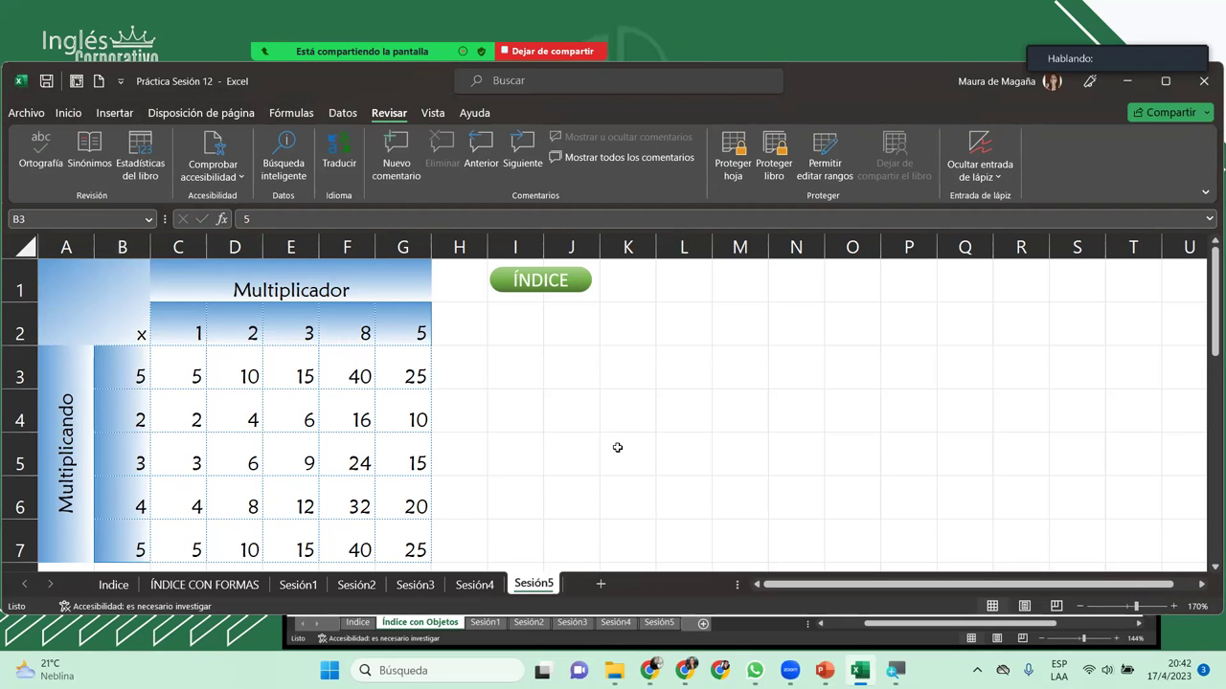
pyautogui.click(209, 326)
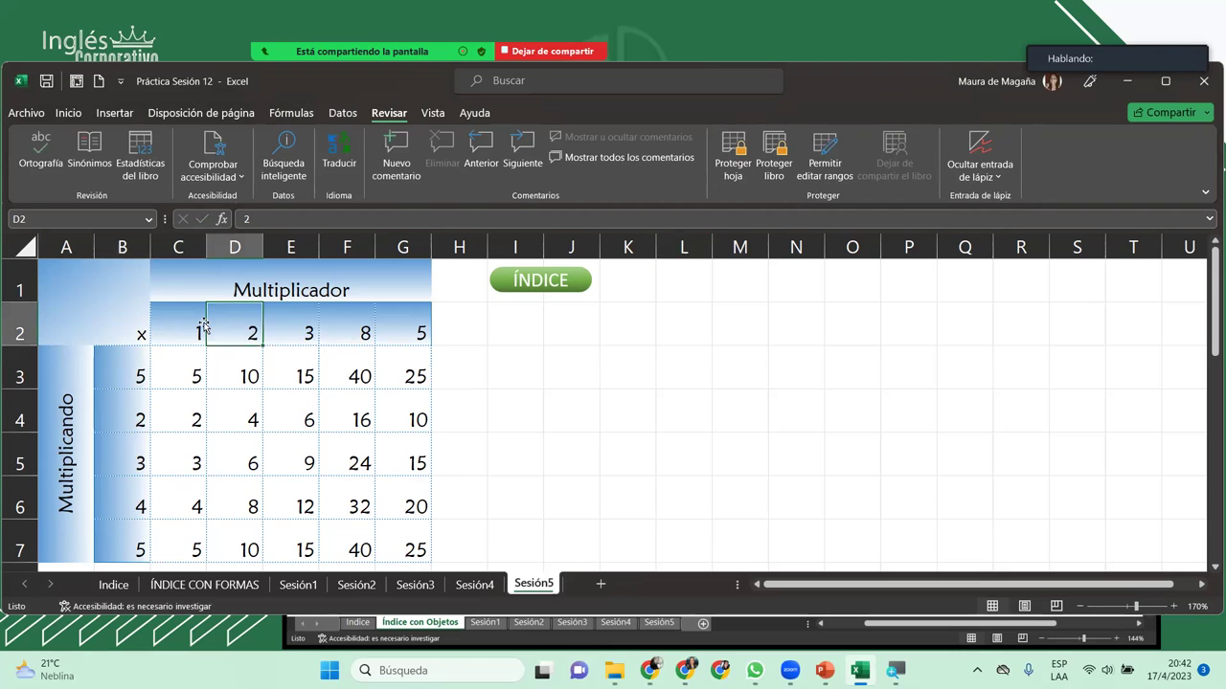
pyautogui.click(202, 325)
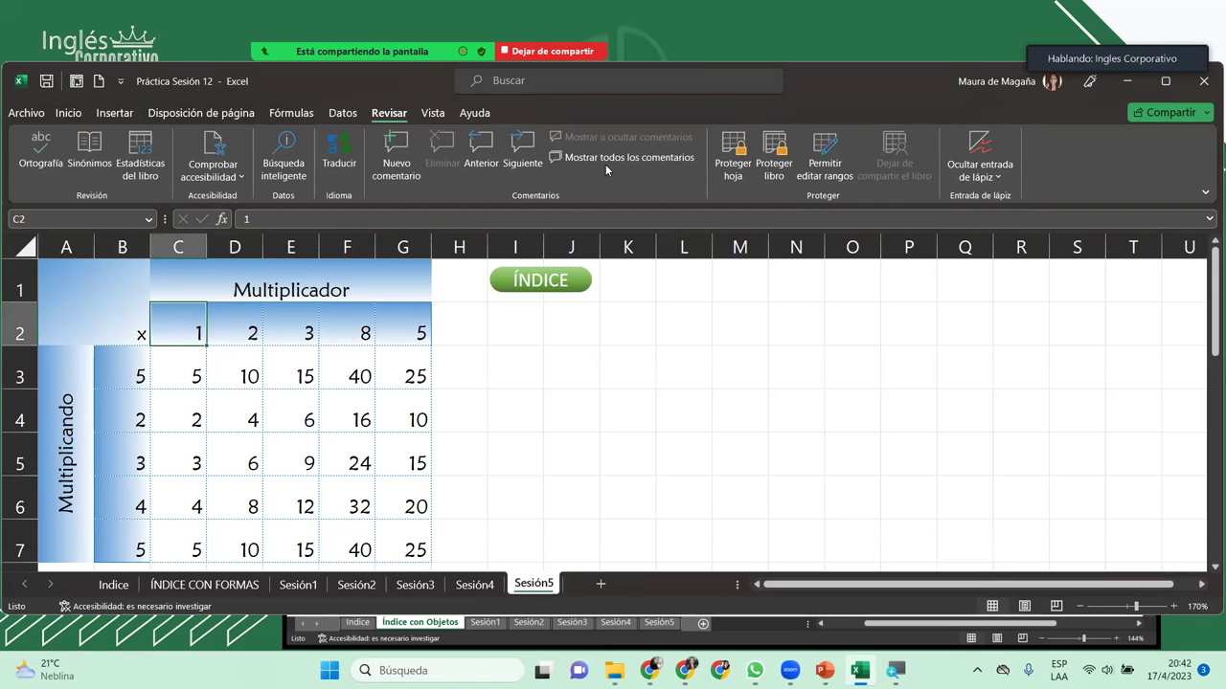
# Step: Give the Multiplicador range ($C$2:$G$2) a confirmed password in Allow Edit Ranges
pyautogui.click(843, 161)
pyautogui.click(595, 377)
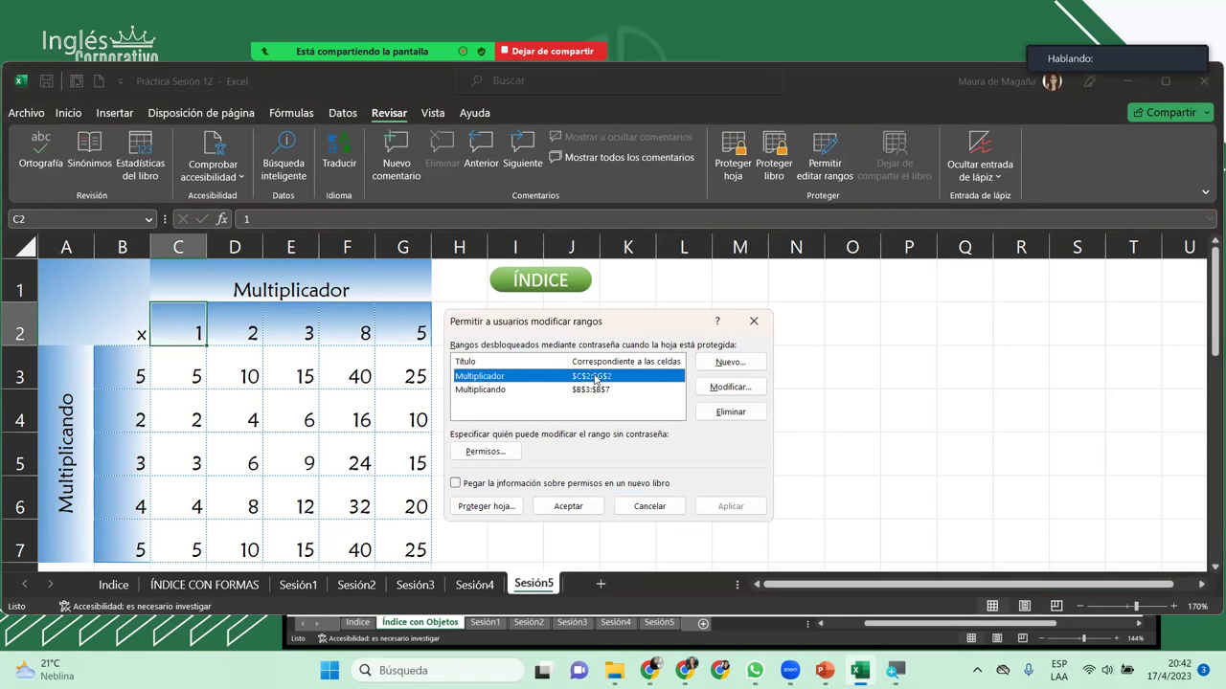
pyautogui.click(729, 387)
pyautogui.click(503, 449)
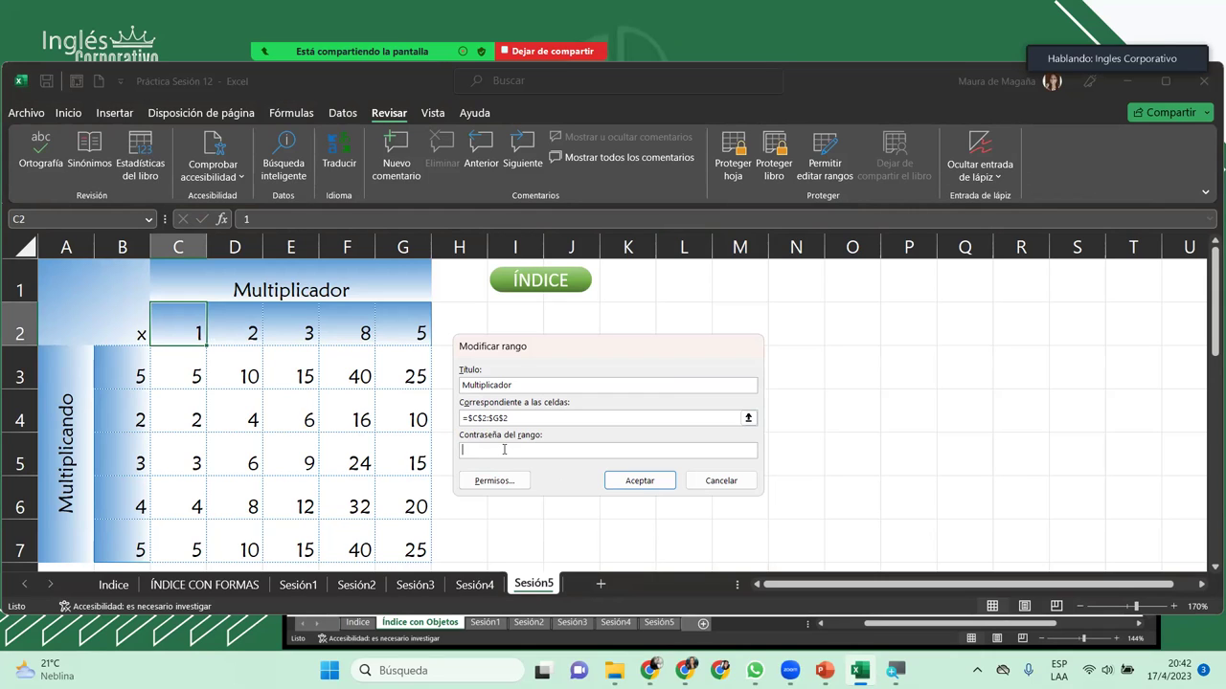
pyautogui.write('1234')
pyautogui.click(655, 484)
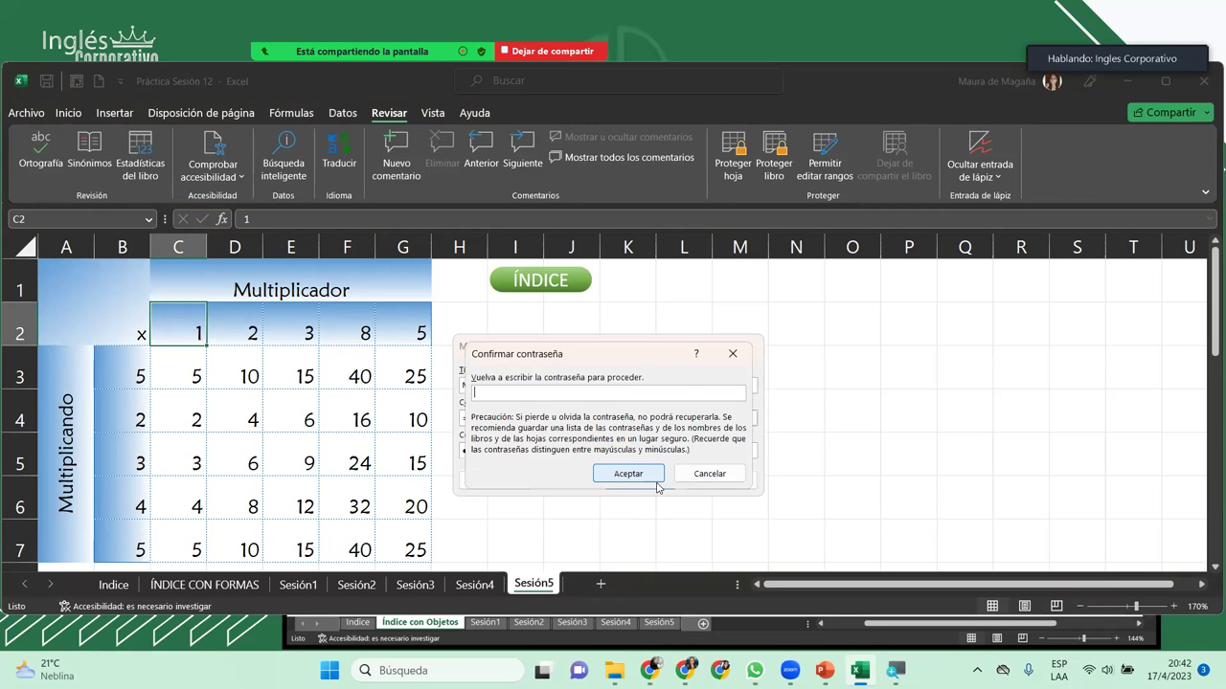
pyautogui.write('1234')
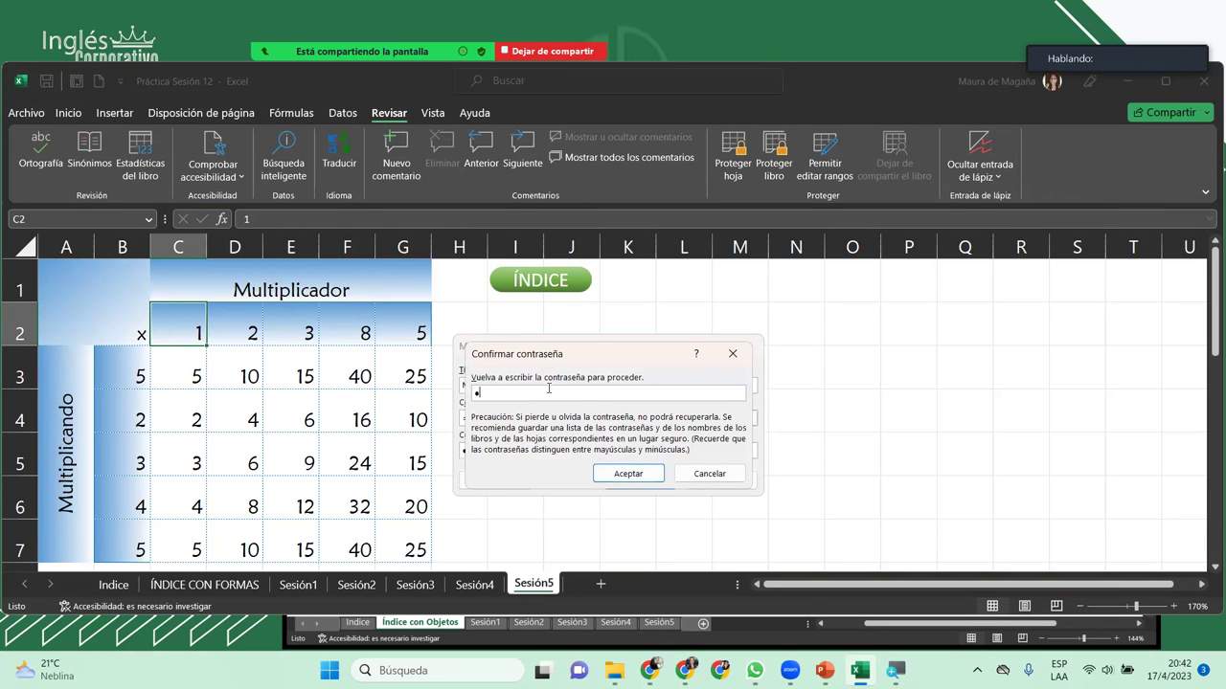
pyautogui.press('Return')
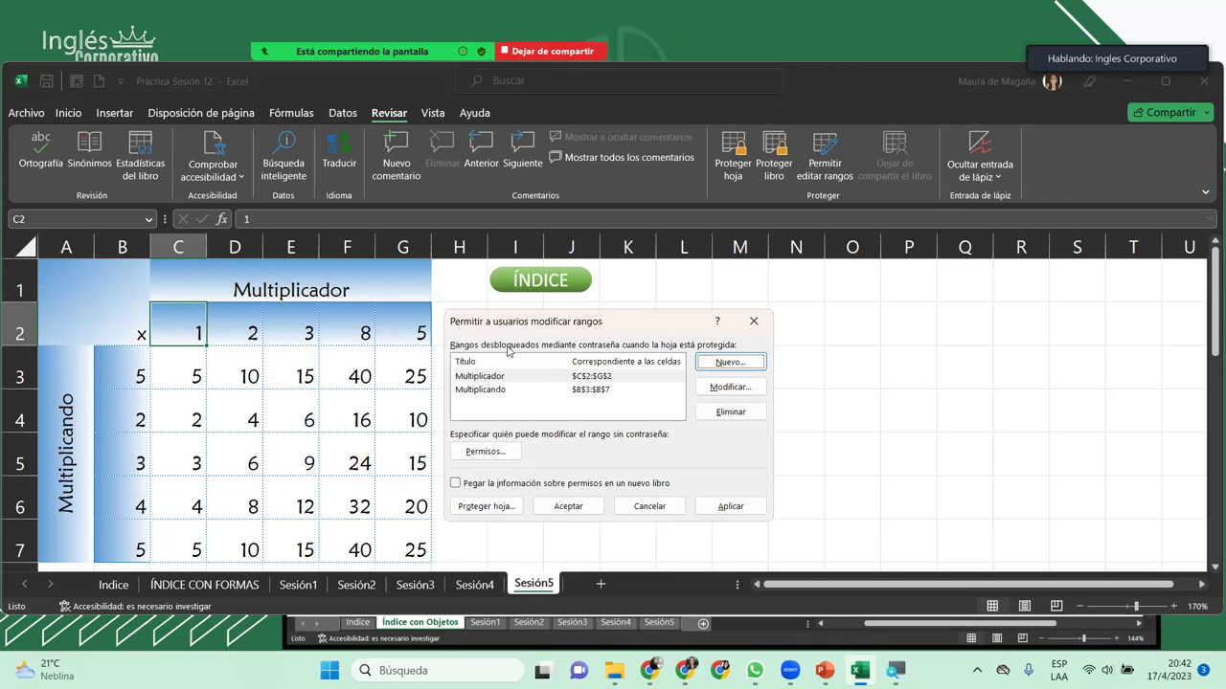
pyautogui.click(609, 381)
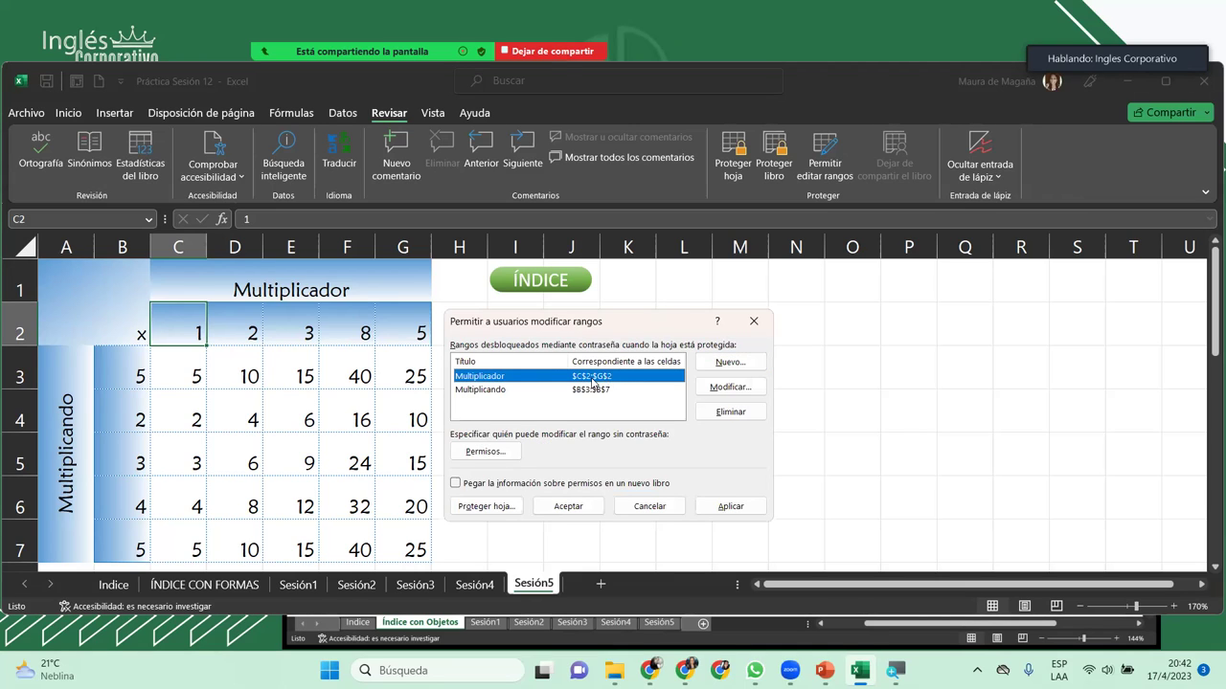
# Step: Close the editable ranges list and protect the Sesión5 sheet with a confirmed password
pyautogui.click(568, 506)
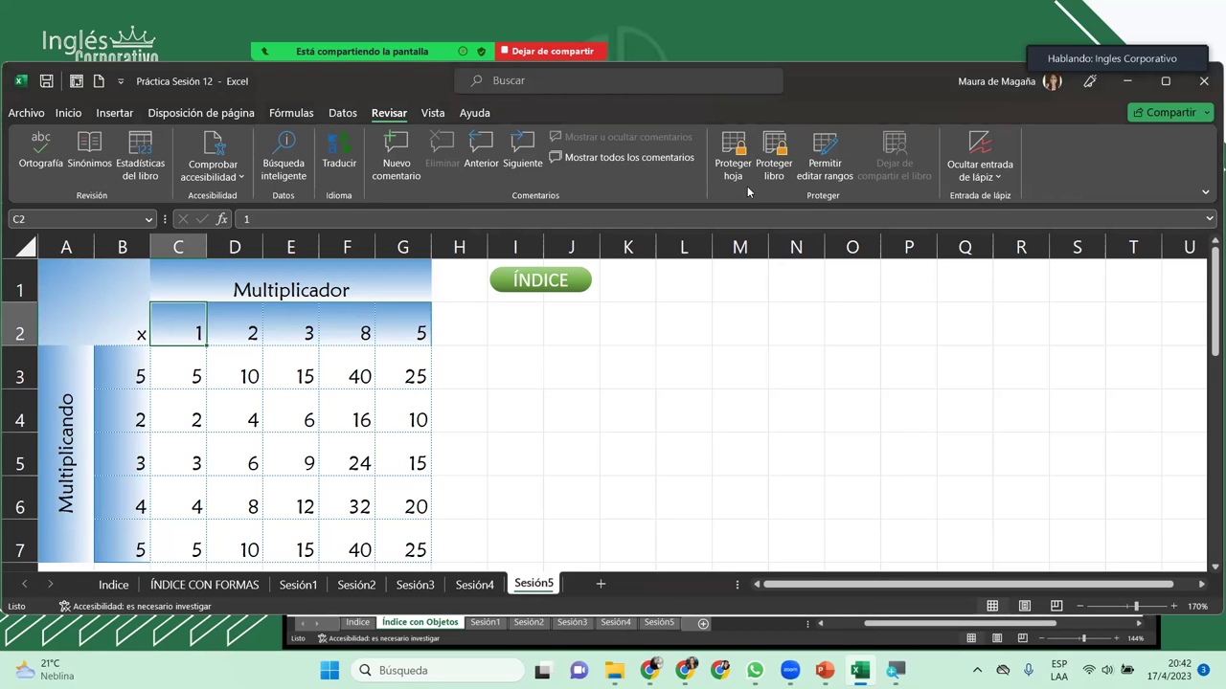
pyautogui.click(732, 159)
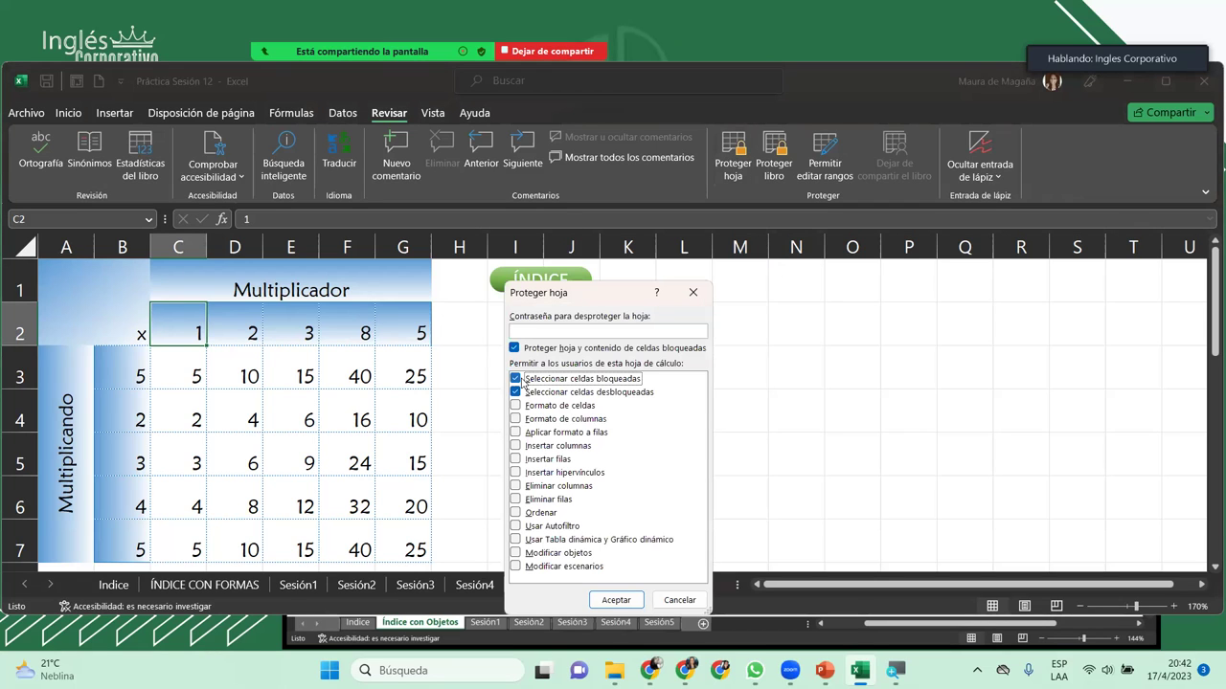
pyautogui.click(540, 332)
pyautogui.write('1234')
pyautogui.press('Return')
pyautogui.write('123')
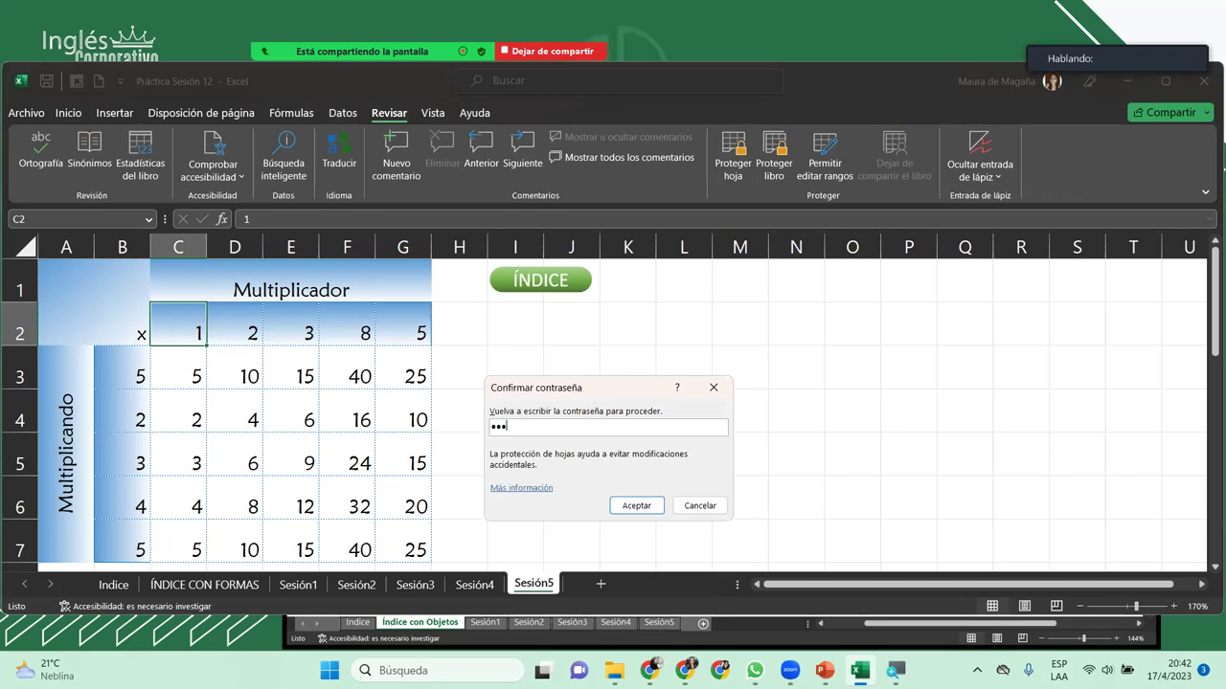
pyautogui.write('4')
pyautogui.press('Return')
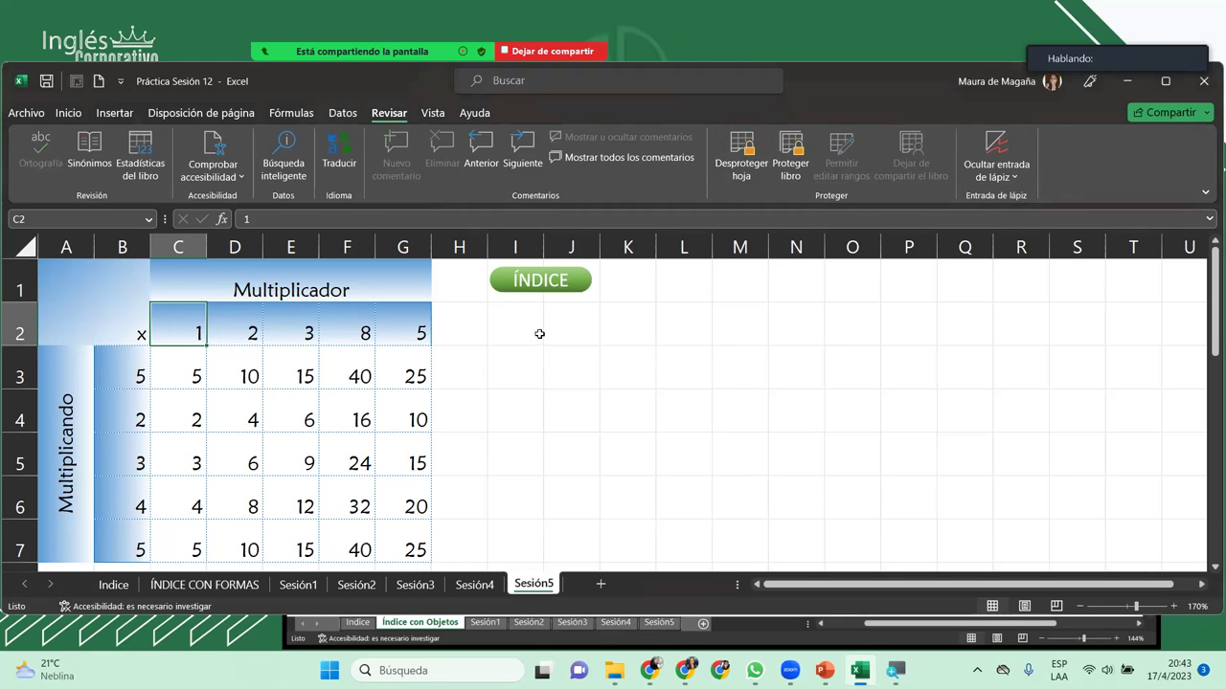
# Step: Unlock C2 with the range password, enter 1, and check the formula in C3
pyautogui.click(231, 333)
pyautogui.click(200, 334)
pyautogui.doubleClick(200, 334)
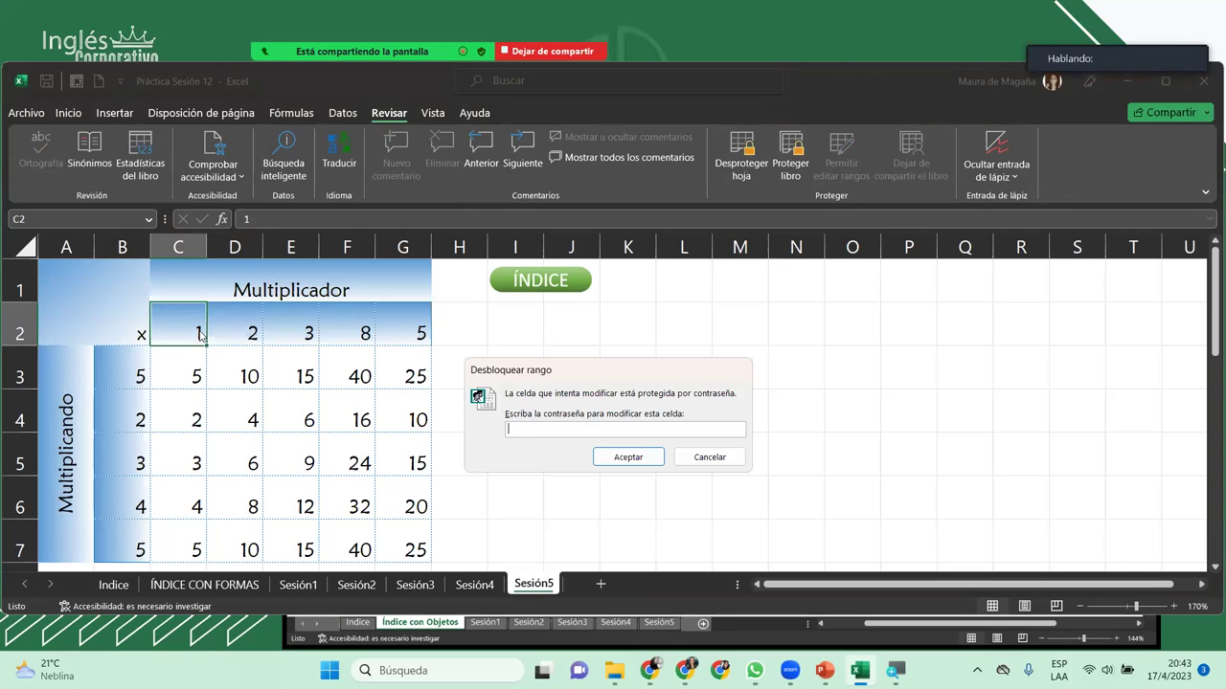
pyautogui.write('1234')
pyautogui.press('Return')
pyautogui.press('Delete')
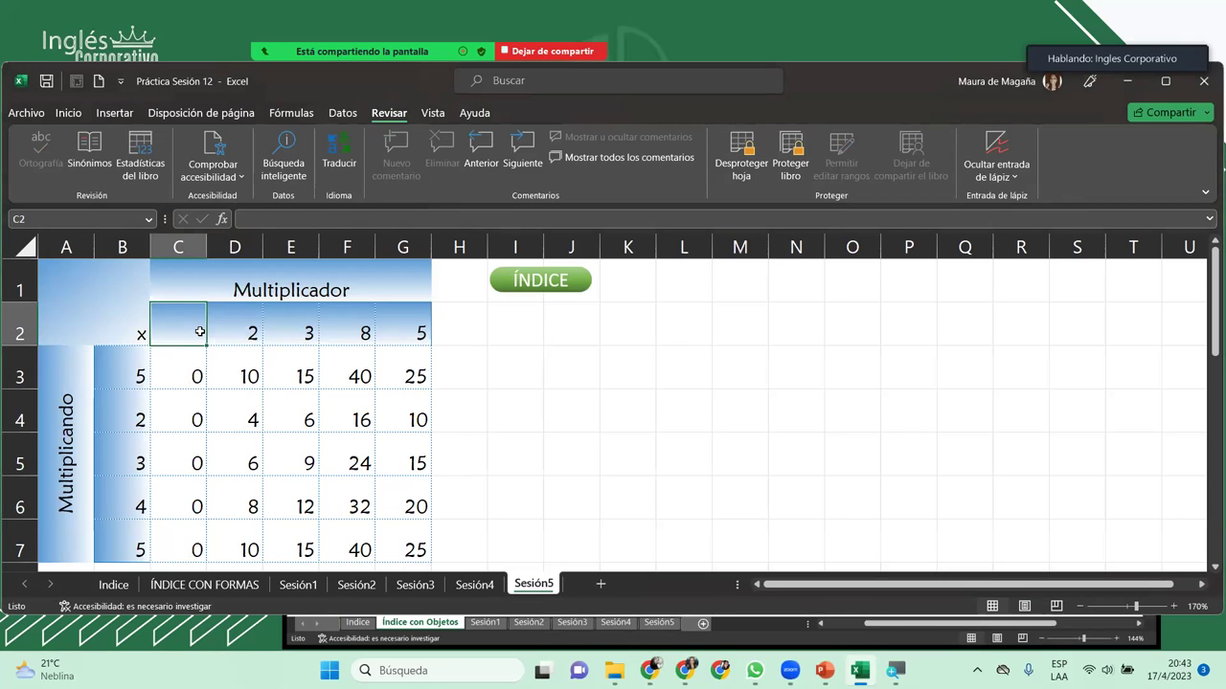
pyautogui.write('1')
pyautogui.hotkey('ctrl', 'Return')
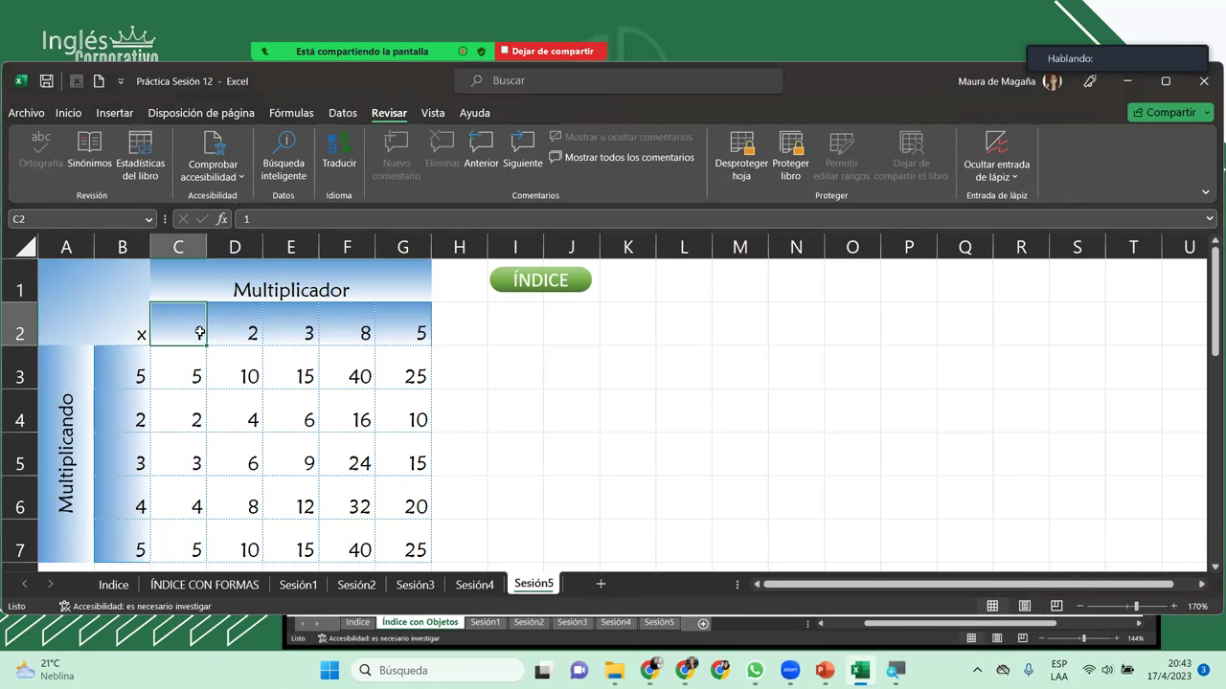
pyautogui.click(181, 364)
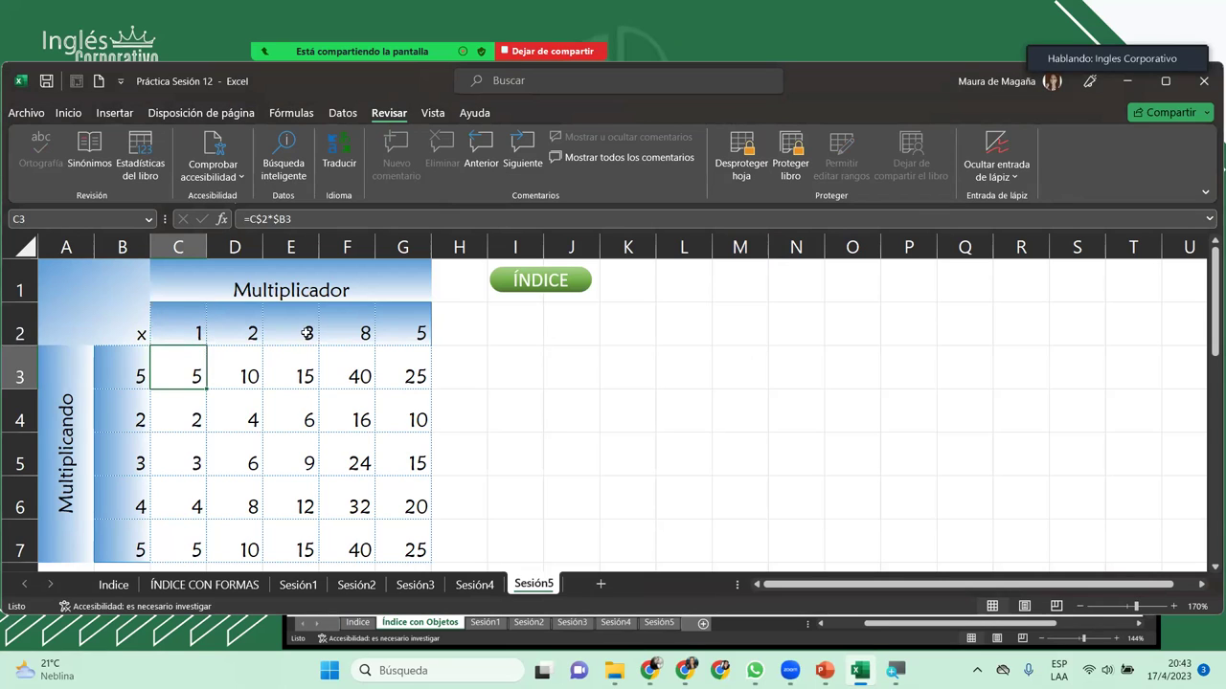
# Step: Change F2 to 4 and review the multiplier cells C2 through G2
pyautogui.click(303, 327)
pyautogui.click(353, 329)
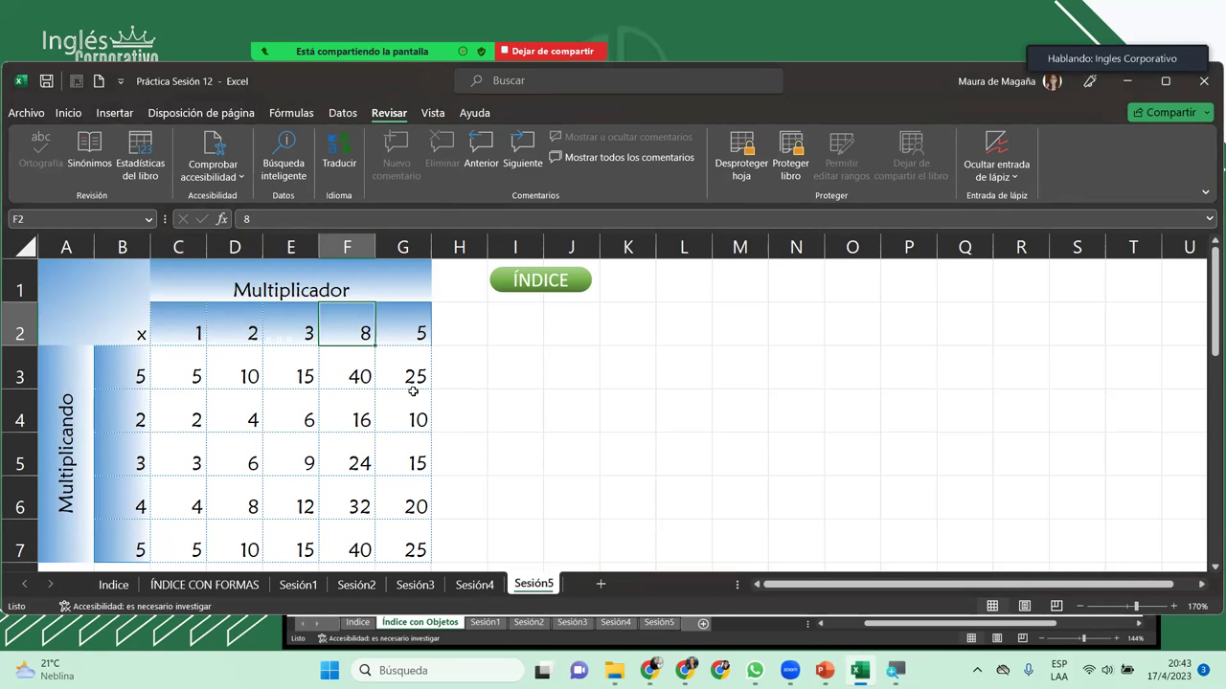
pyautogui.write('4')
pyautogui.press('Return')
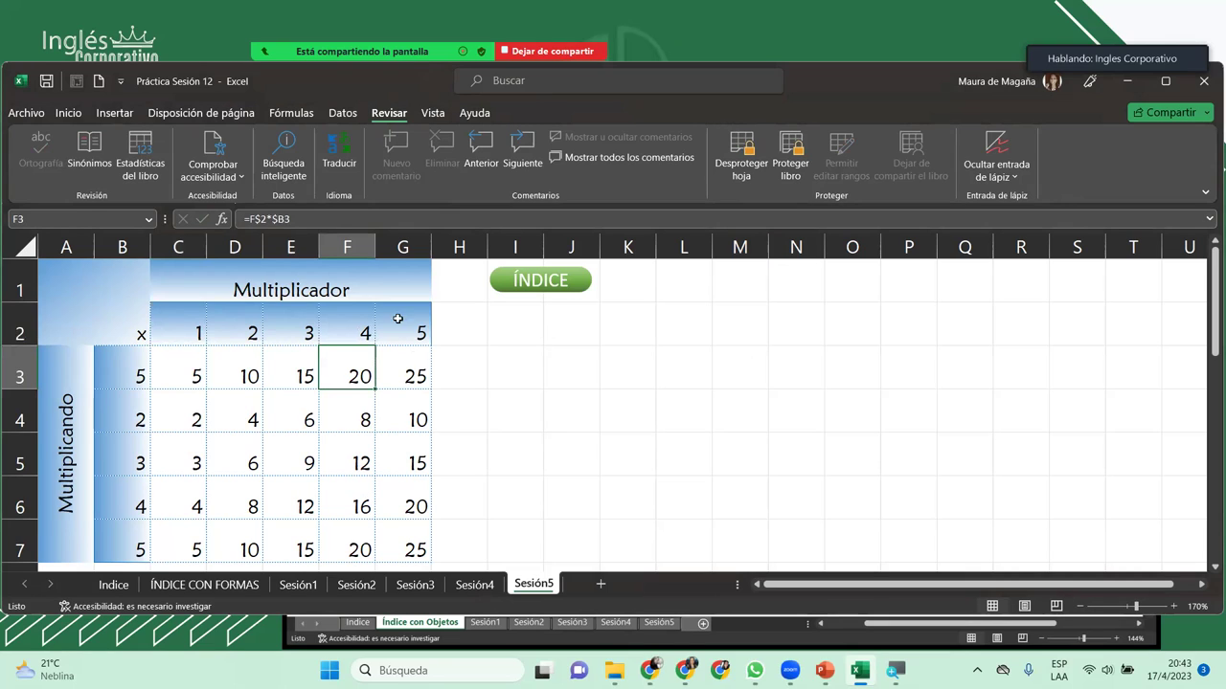
pyautogui.click(294, 316)
pyautogui.click(238, 312)
pyautogui.click(315, 318)
pyautogui.click(360, 319)
pyautogui.click(398, 325)
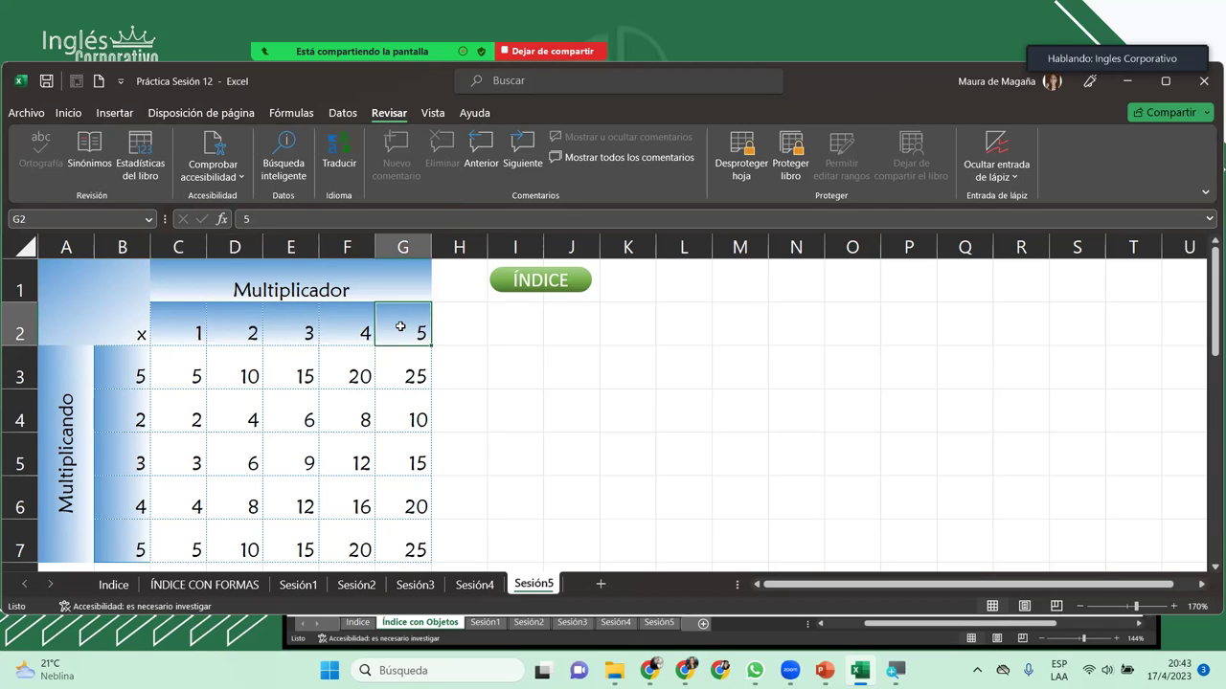
pyautogui.click(198, 319)
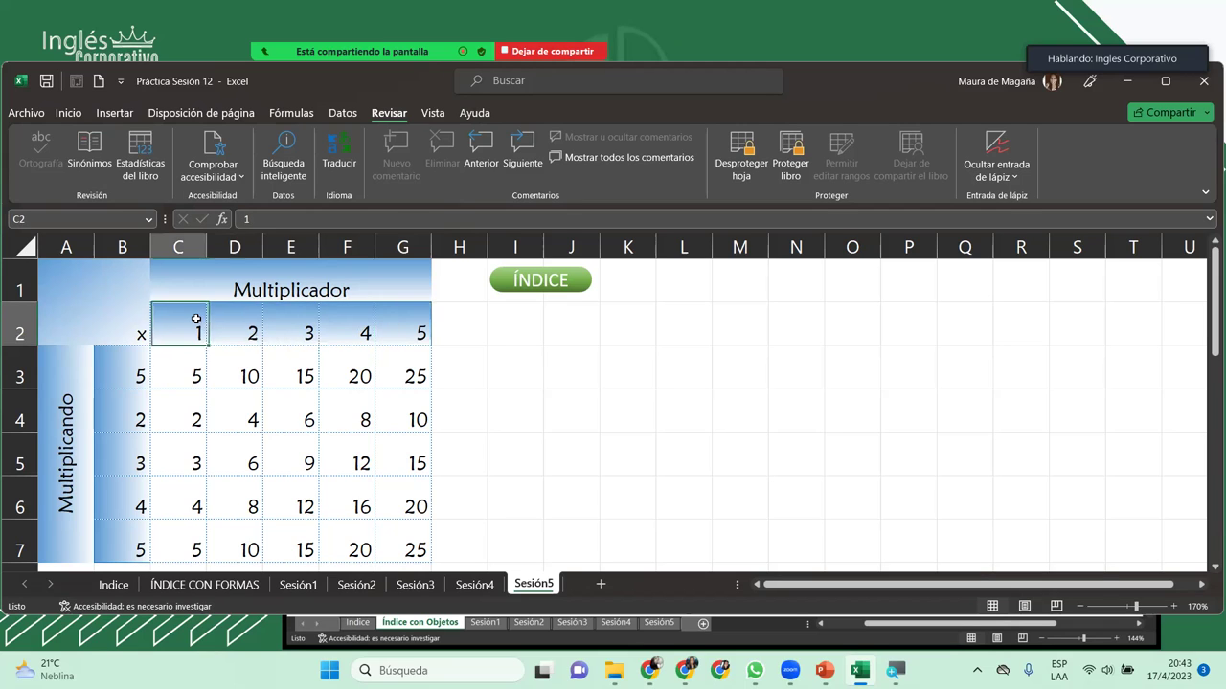
# Step: Save the workbook as 'Práctica Sesión 13' through Save As > Browse
pyautogui.click(324, 324)
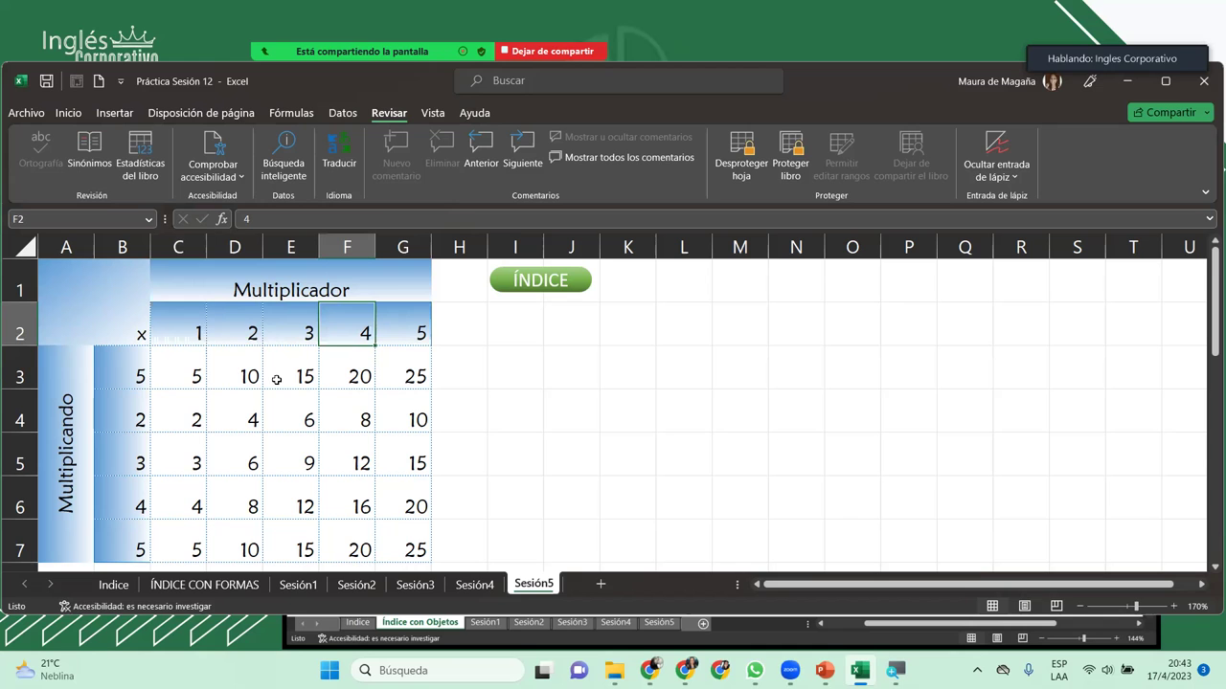
pyautogui.click(39, 114)
pyautogui.click(96, 325)
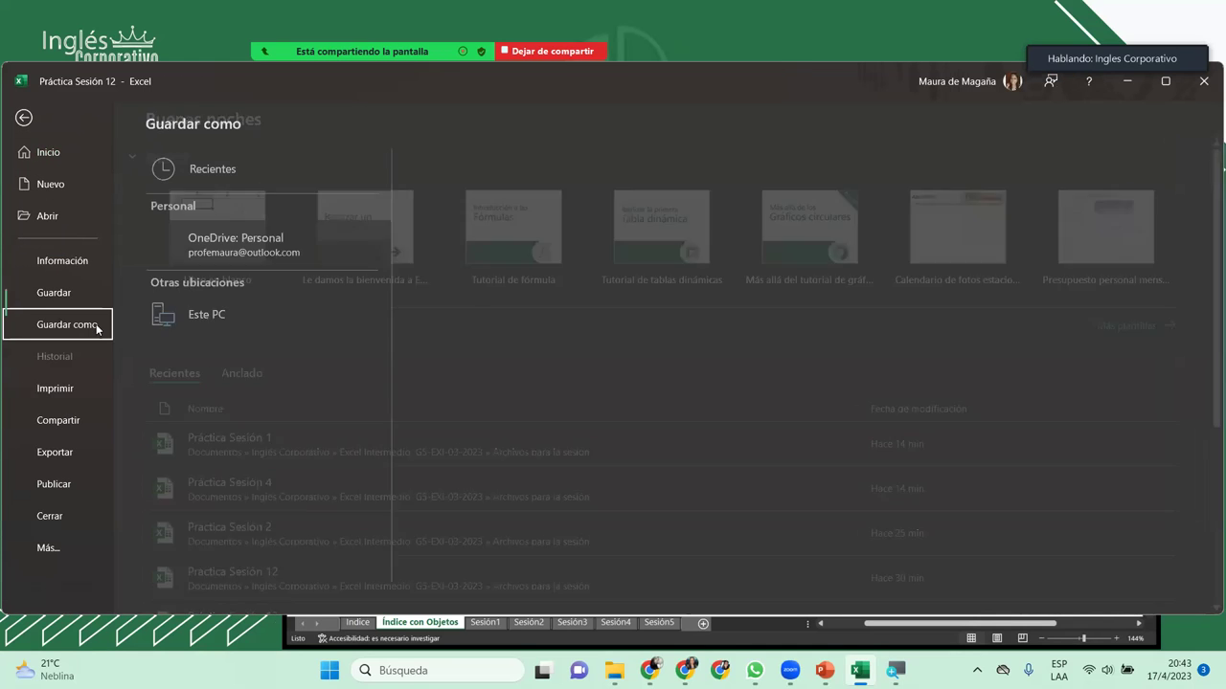
pyautogui.click(197, 391)
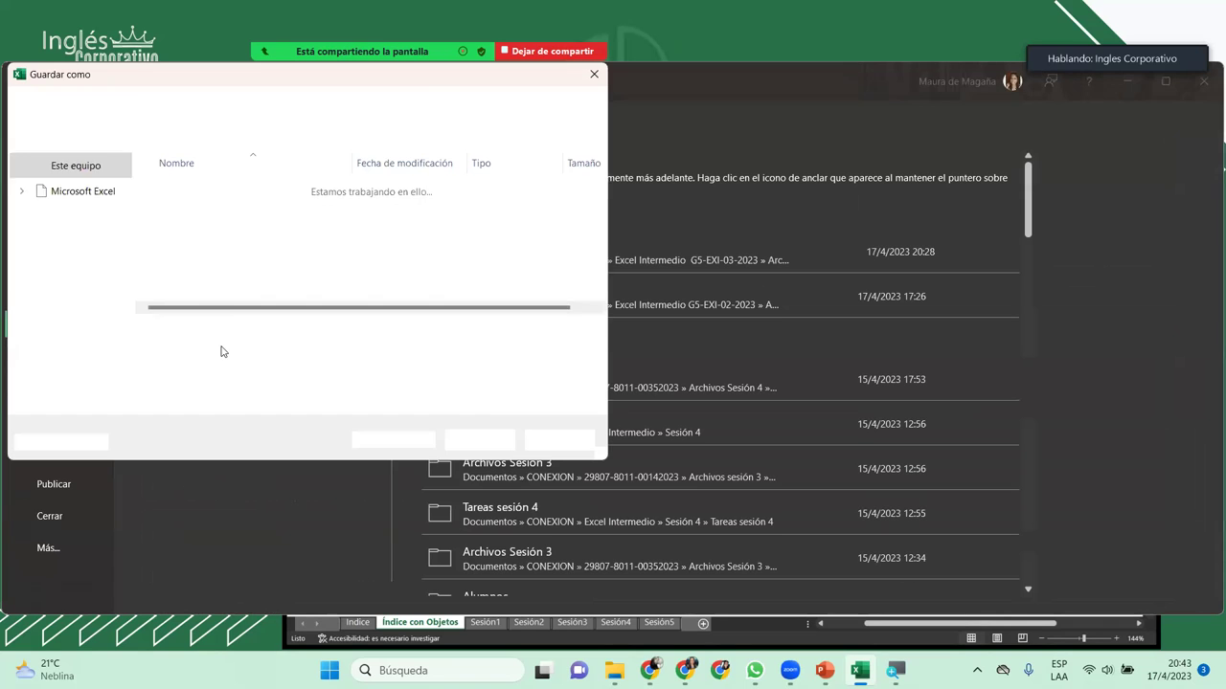
pyautogui.click(213, 331)
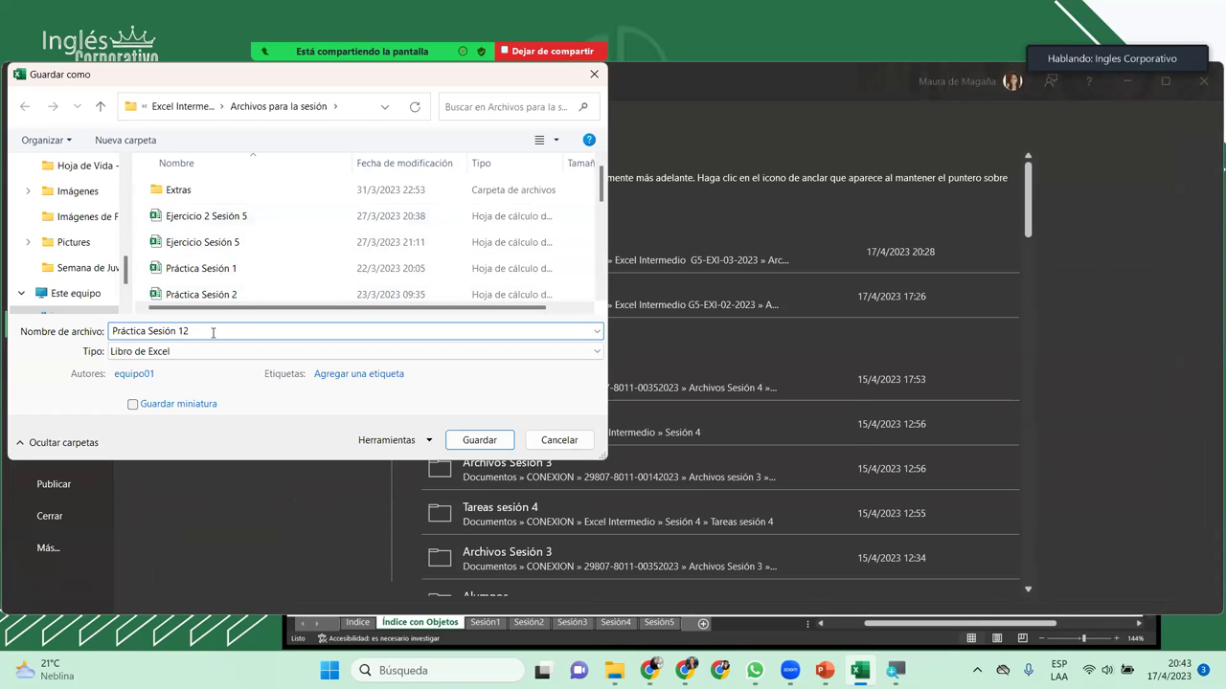
pyautogui.press('BackSpace')
pyautogui.write('3')
pyautogui.press('Return')
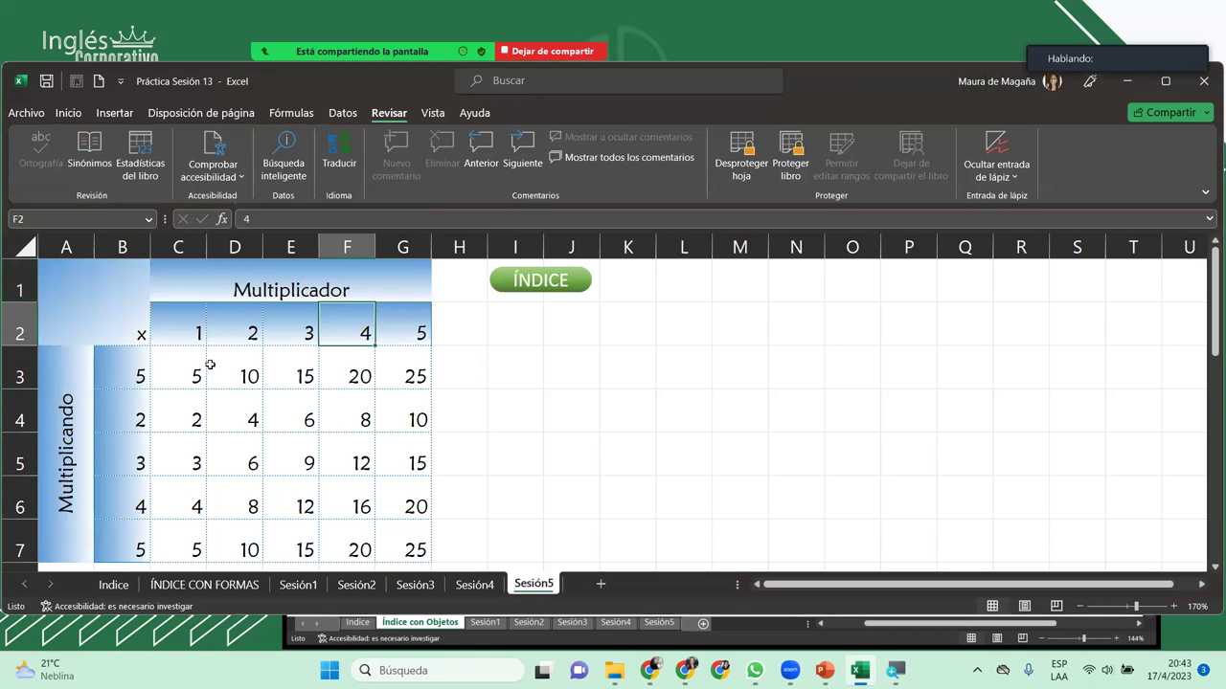
# Step: Remove the Sesión5 sheet protection with its password
pyautogui.click(188, 342)
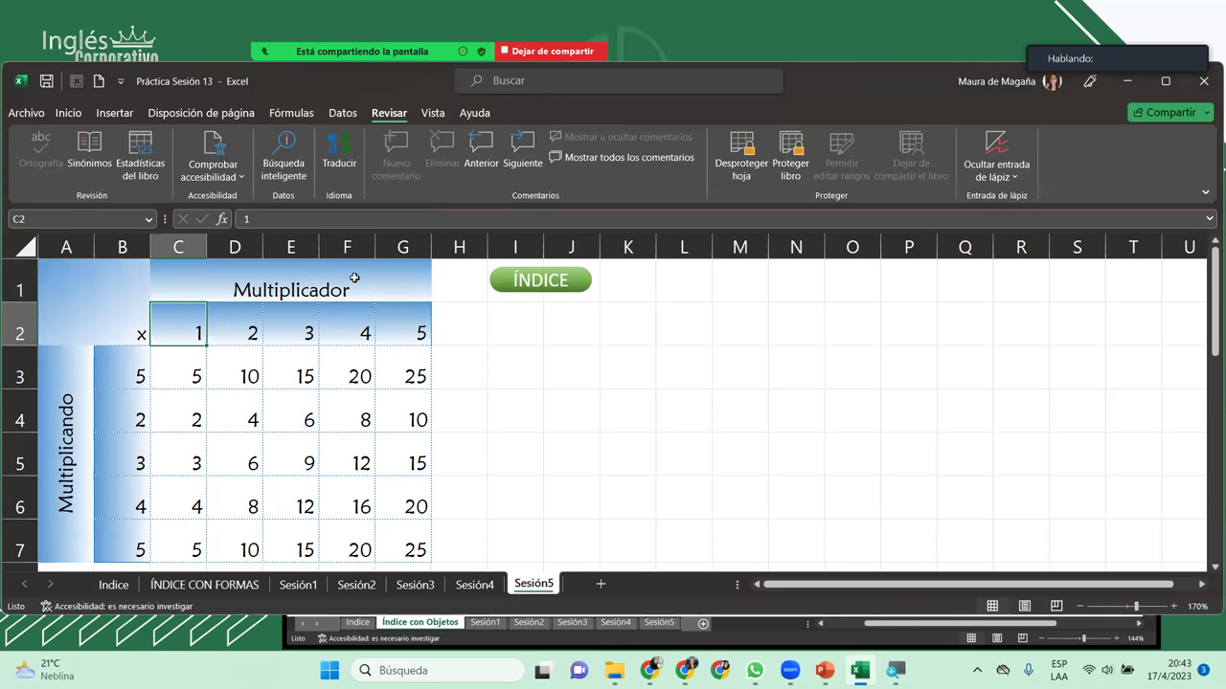
pyautogui.click(740, 144)
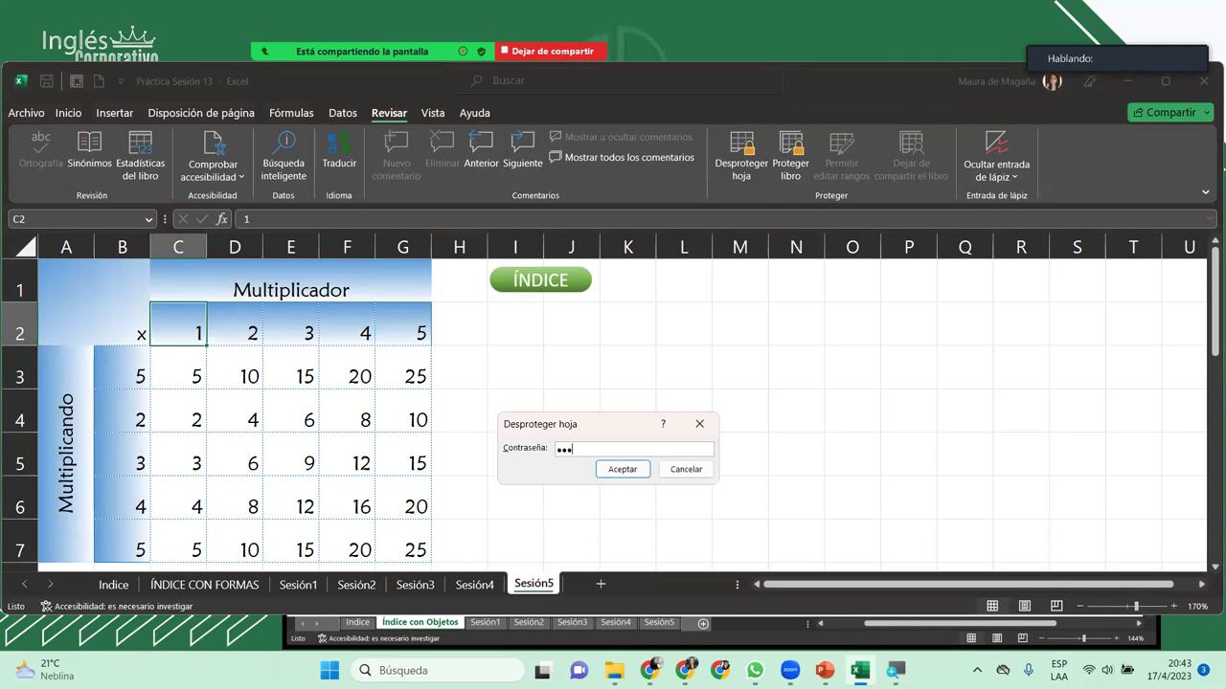
pyautogui.click(623, 469)
# Step: Inspect the Multiplicando range settings without changes, close the ranges list, and select B3
pyautogui.click(825, 163)
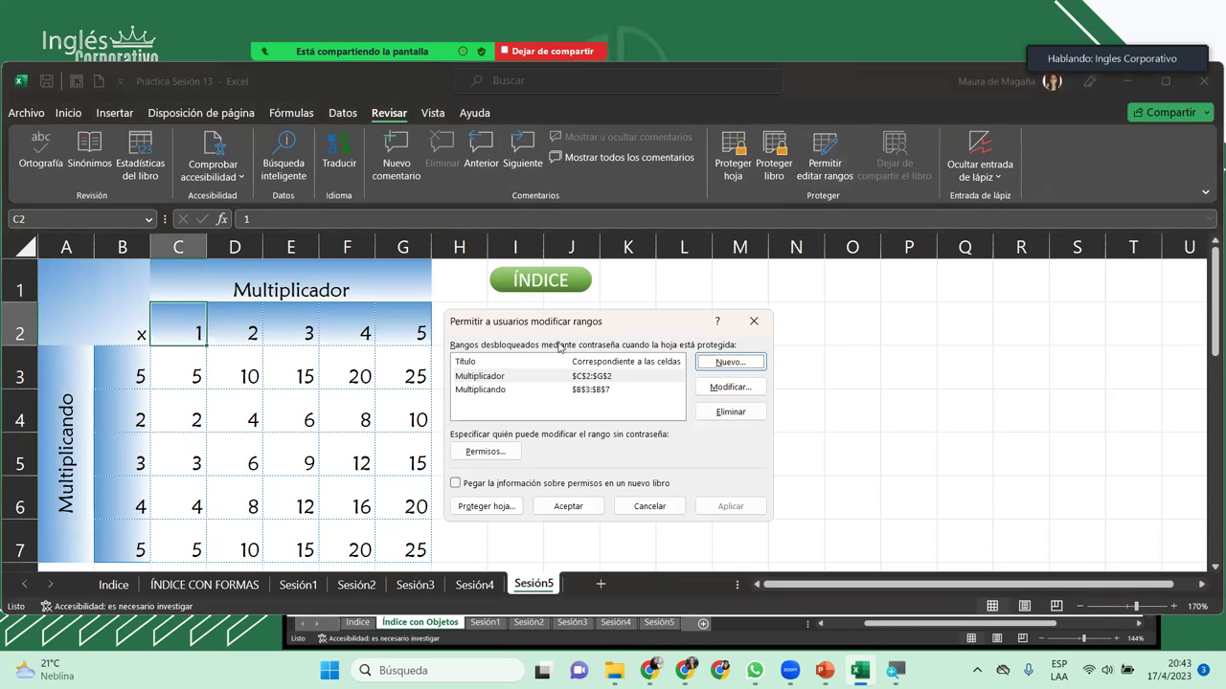
pyautogui.click(514, 390)
pyautogui.click(710, 386)
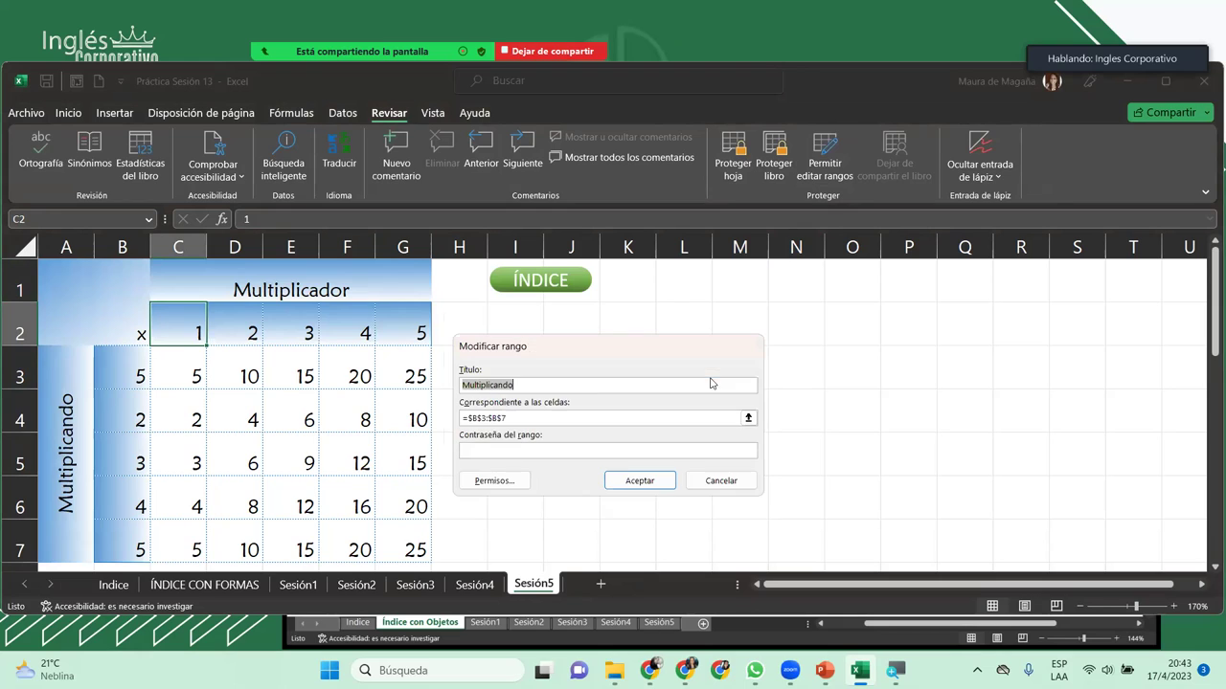
pyautogui.click(530, 450)
pyautogui.click(707, 481)
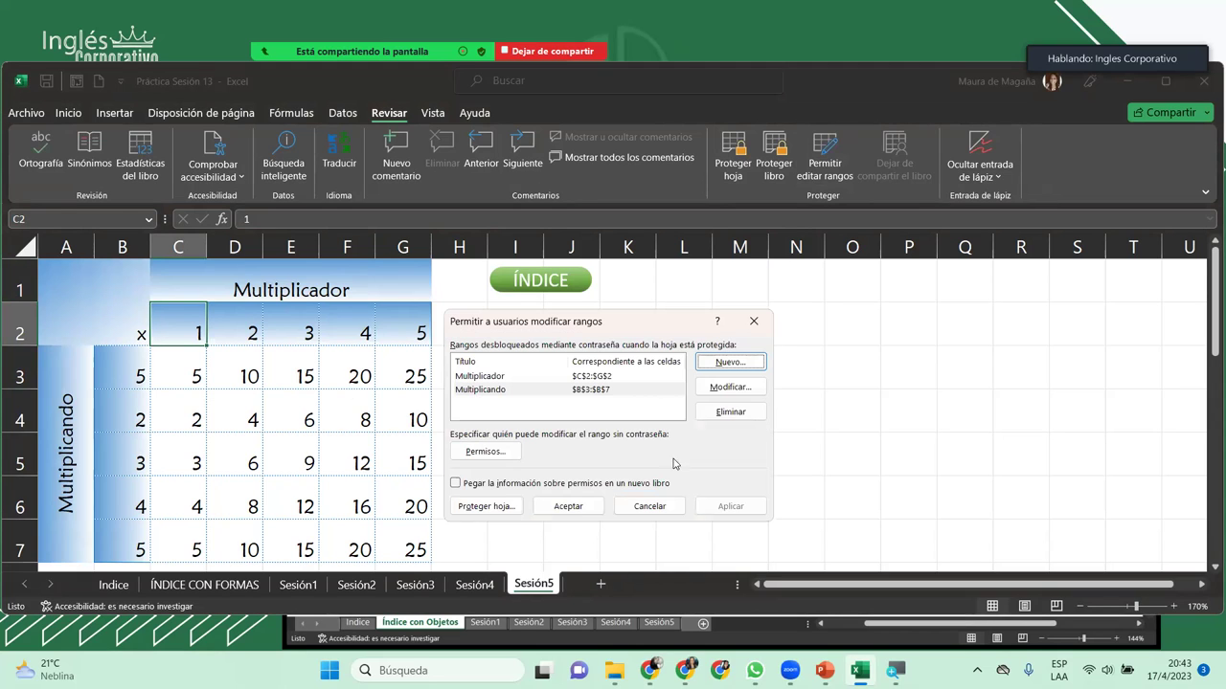
pyautogui.click(757, 323)
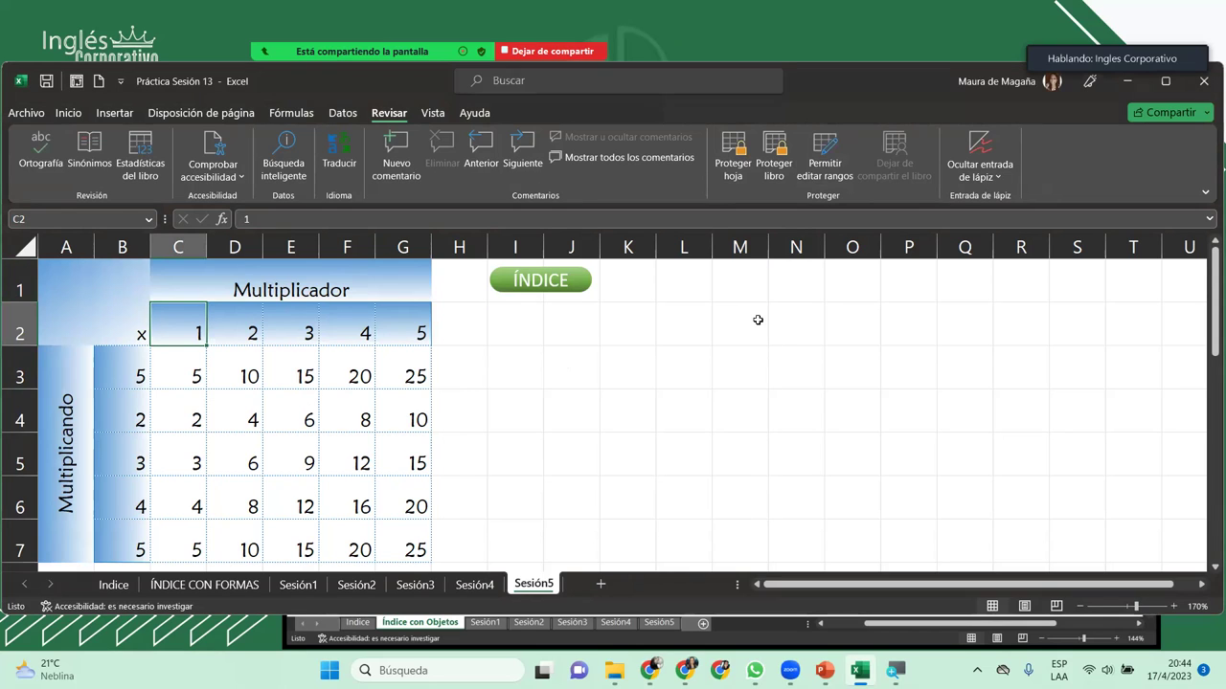
pyautogui.click(139, 377)
pyautogui.write('1')
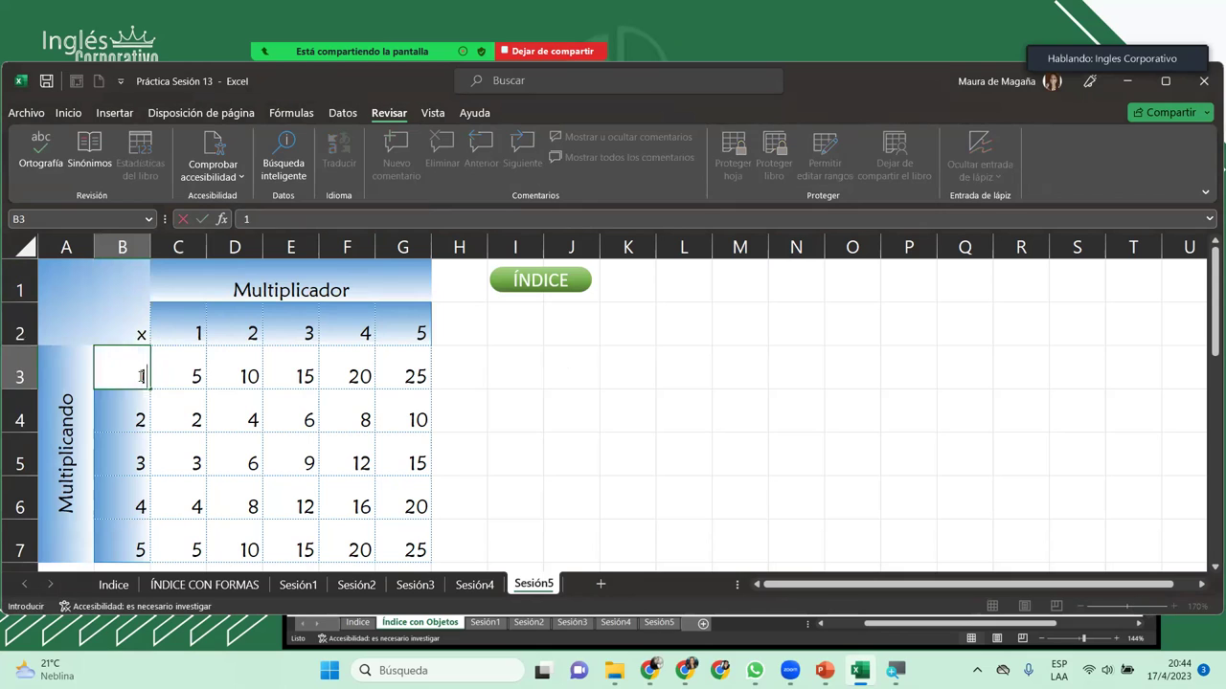
pyautogui.press('Return')
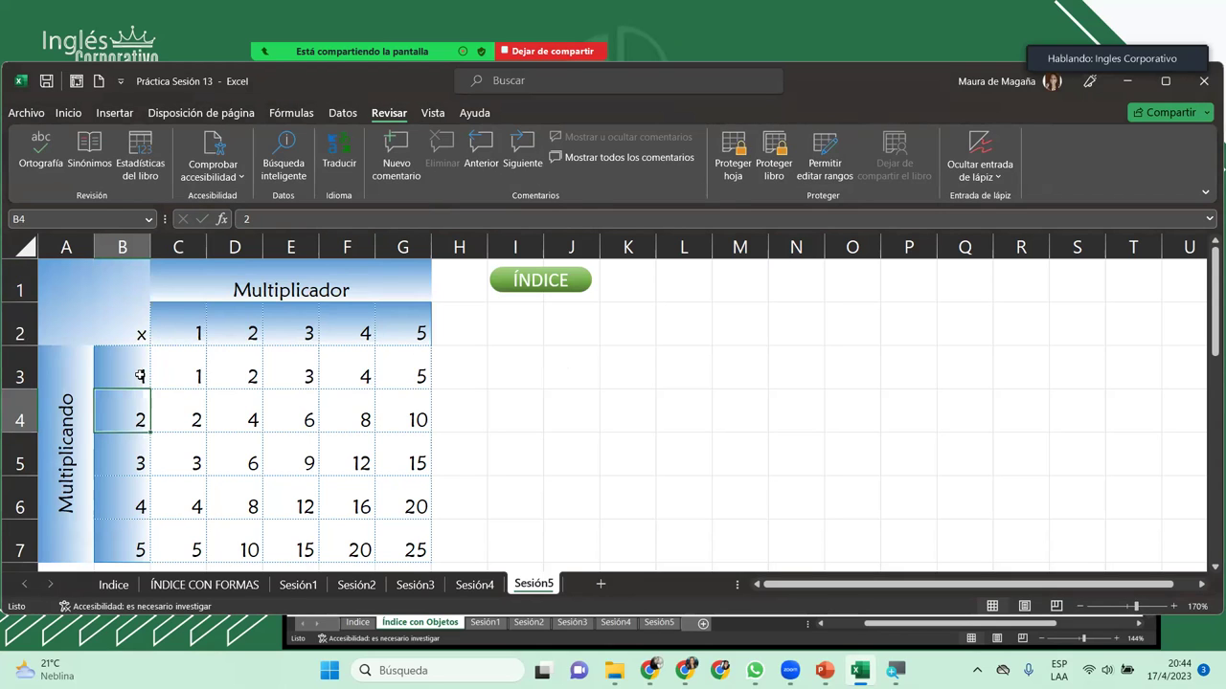
pyautogui.click(294, 341)
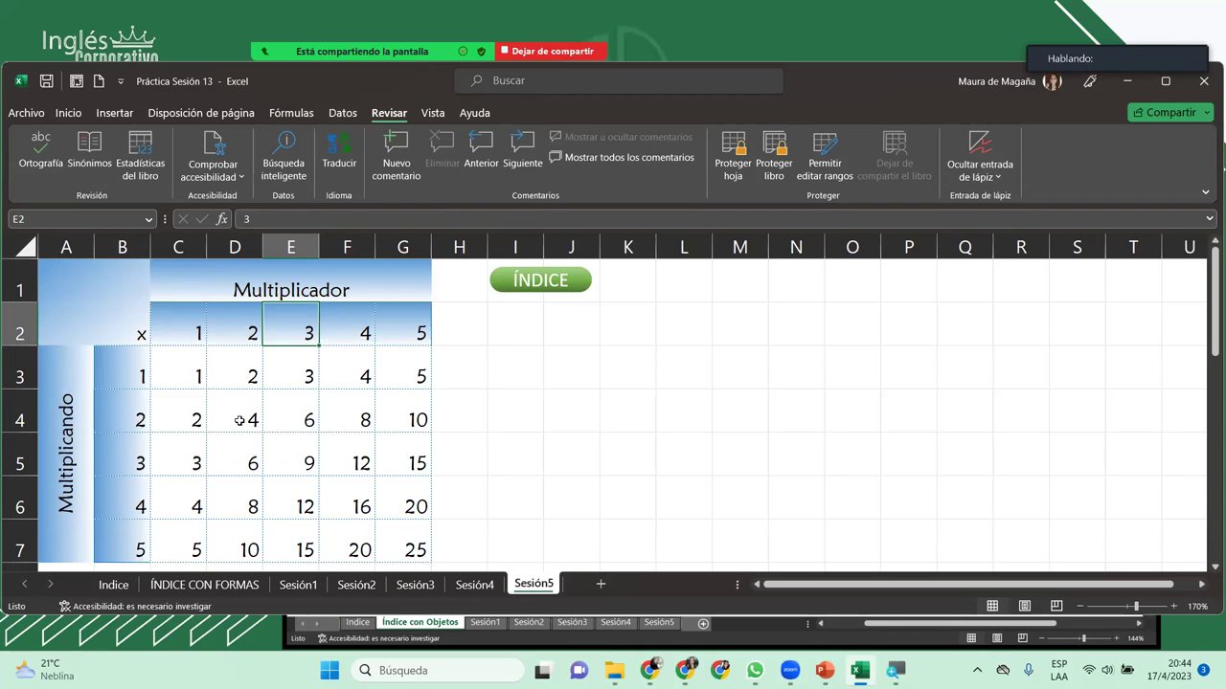
pyautogui.rightClick(543, 584)
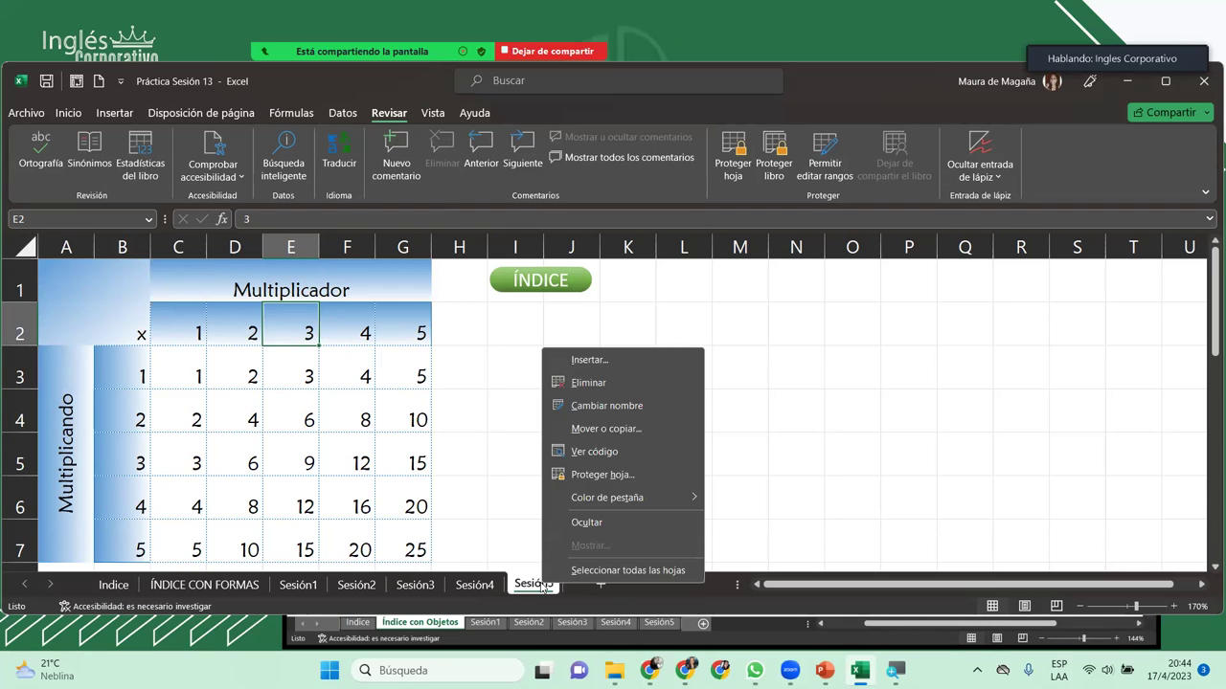
pyautogui.click(635, 383)
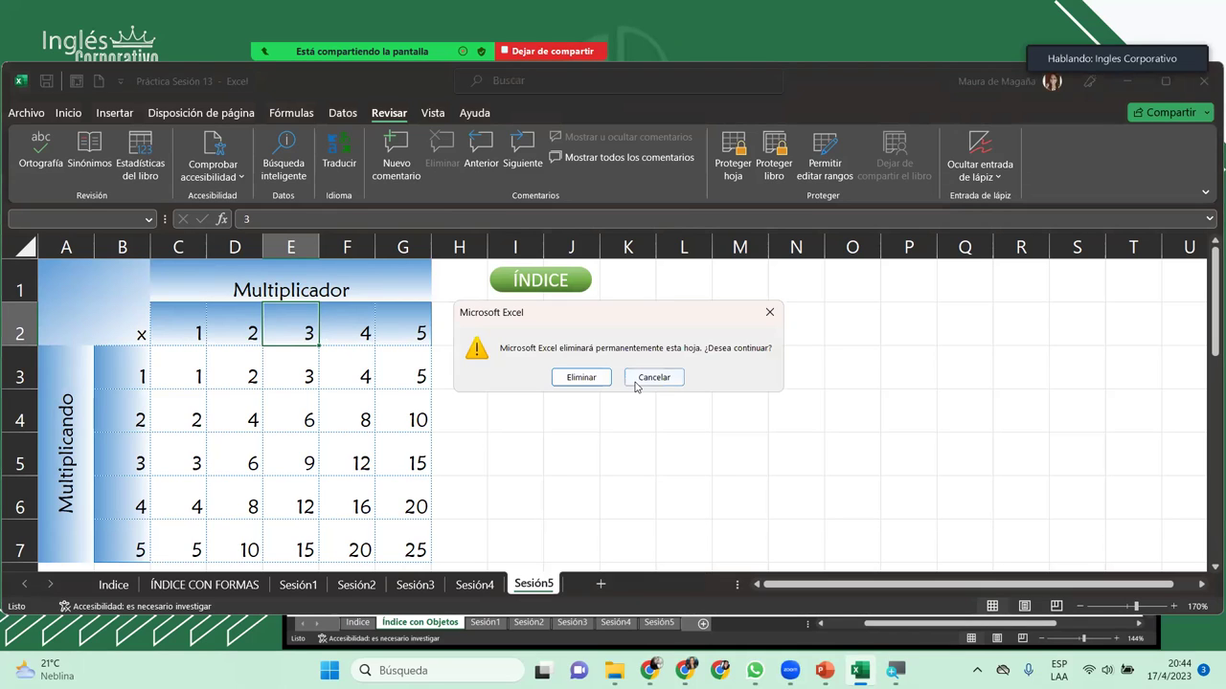
pyautogui.click(770, 316)
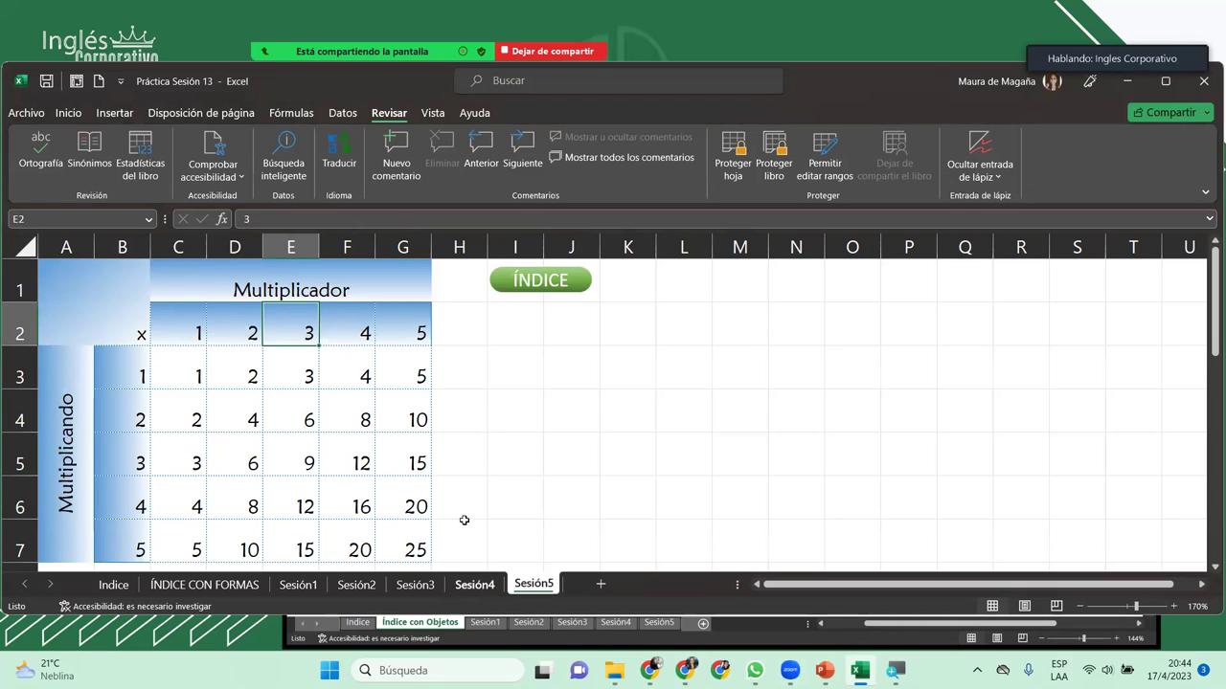
pyautogui.click(333, 381)
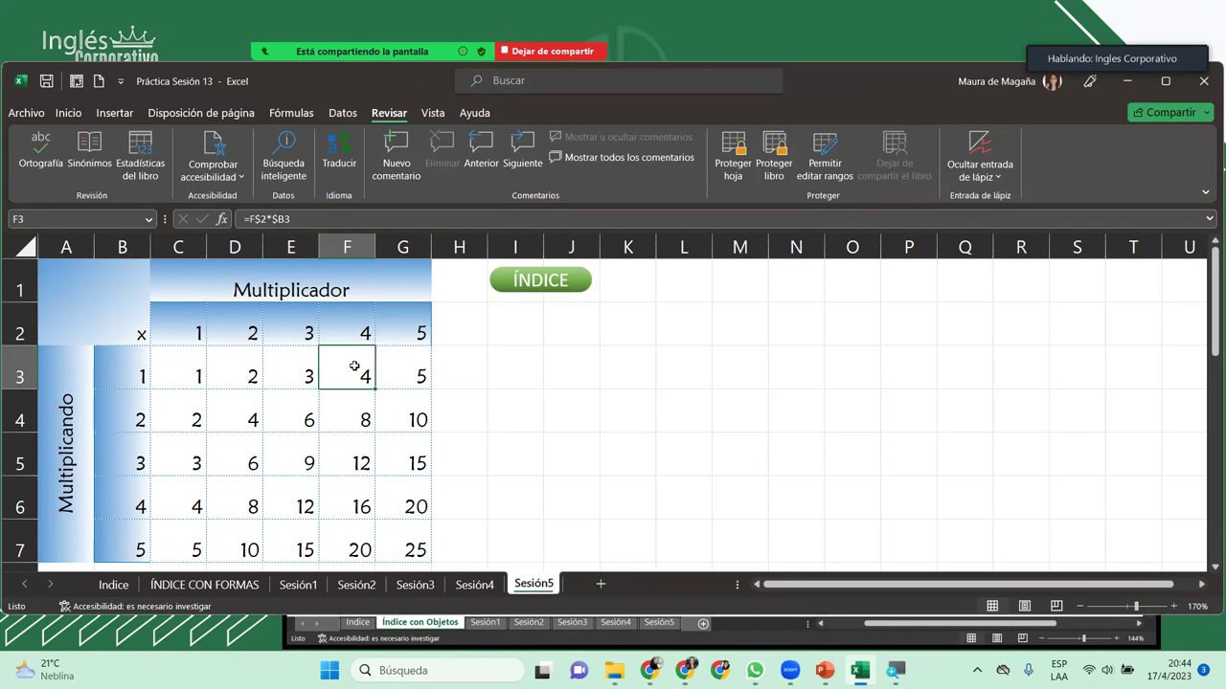
# Step: Hide the Índice sheet, then unhide it from the ÍNDICE CON FORMAS tab's Mostrar list
pyautogui.click(112, 585)
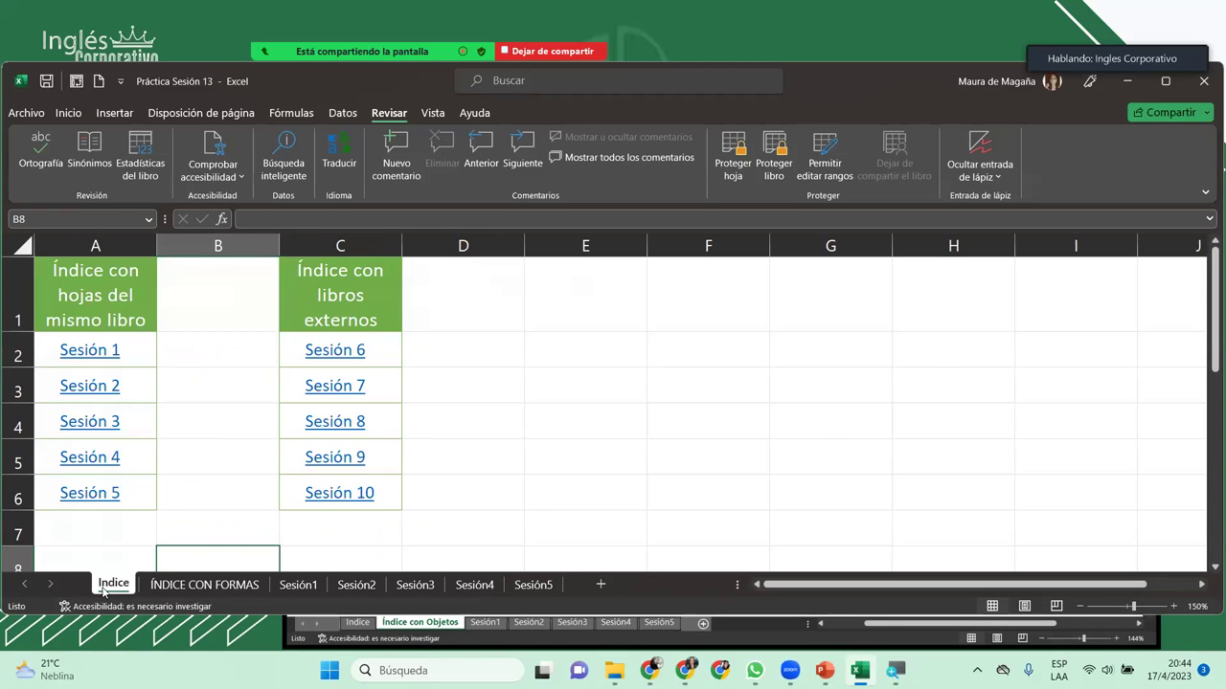
pyautogui.rightClick(103, 589)
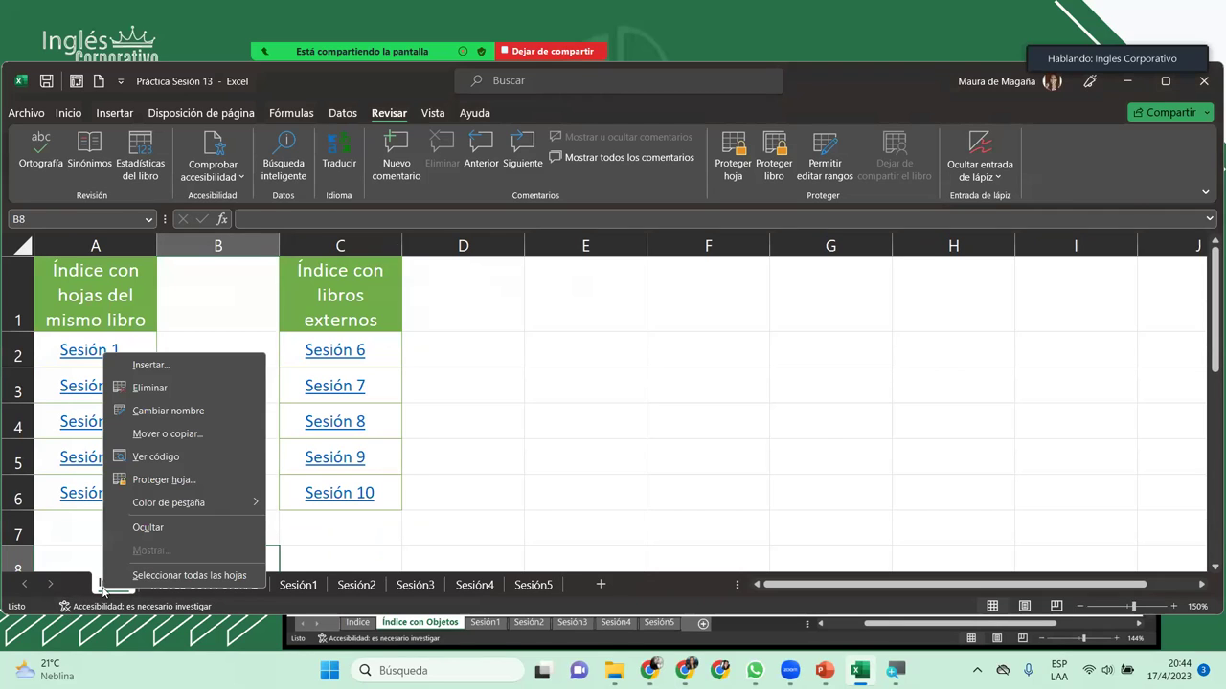
pyautogui.click(148, 528)
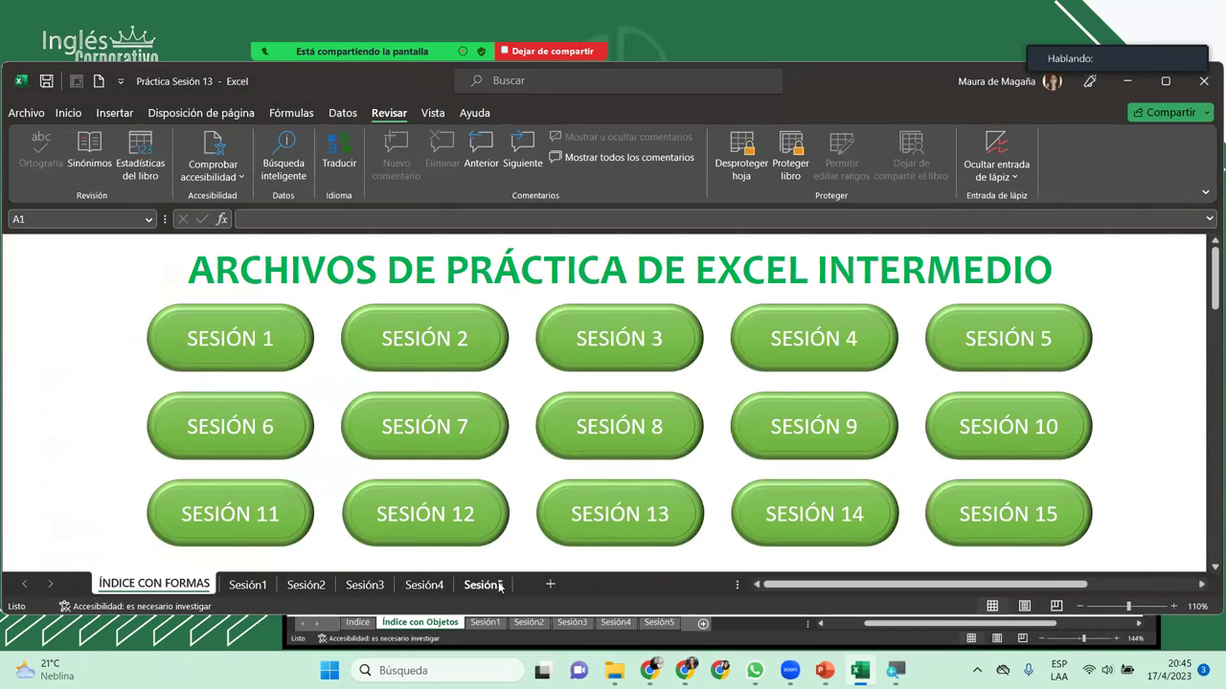
pyautogui.rightClick(184, 584)
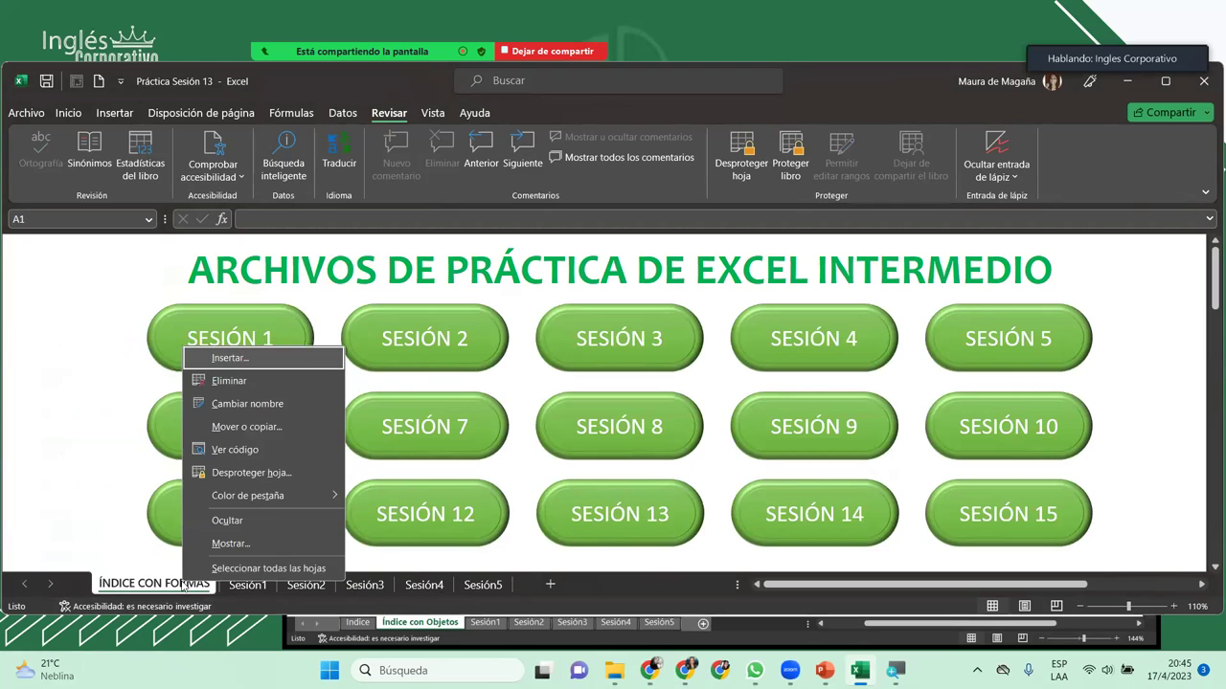
pyautogui.click(224, 543)
pyautogui.click(247, 598)
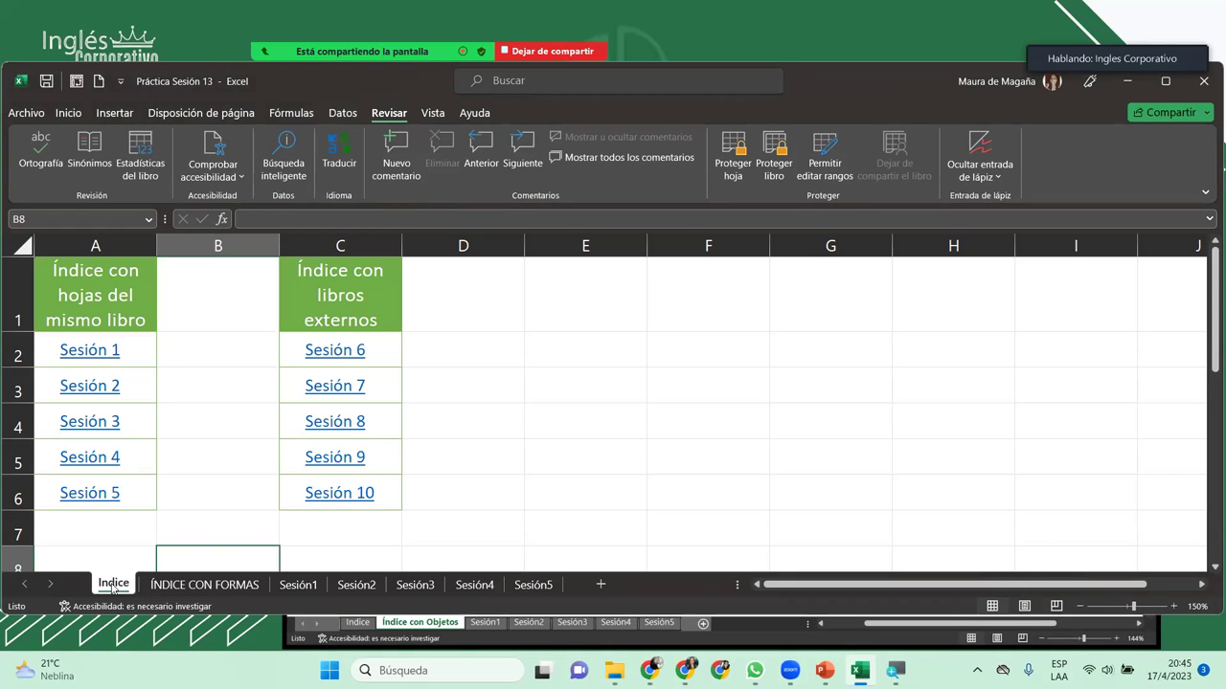
# Step: Step through workbook comments, then enter a Proteger libro password with Estructura checked
pyautogui.click(213, 381)
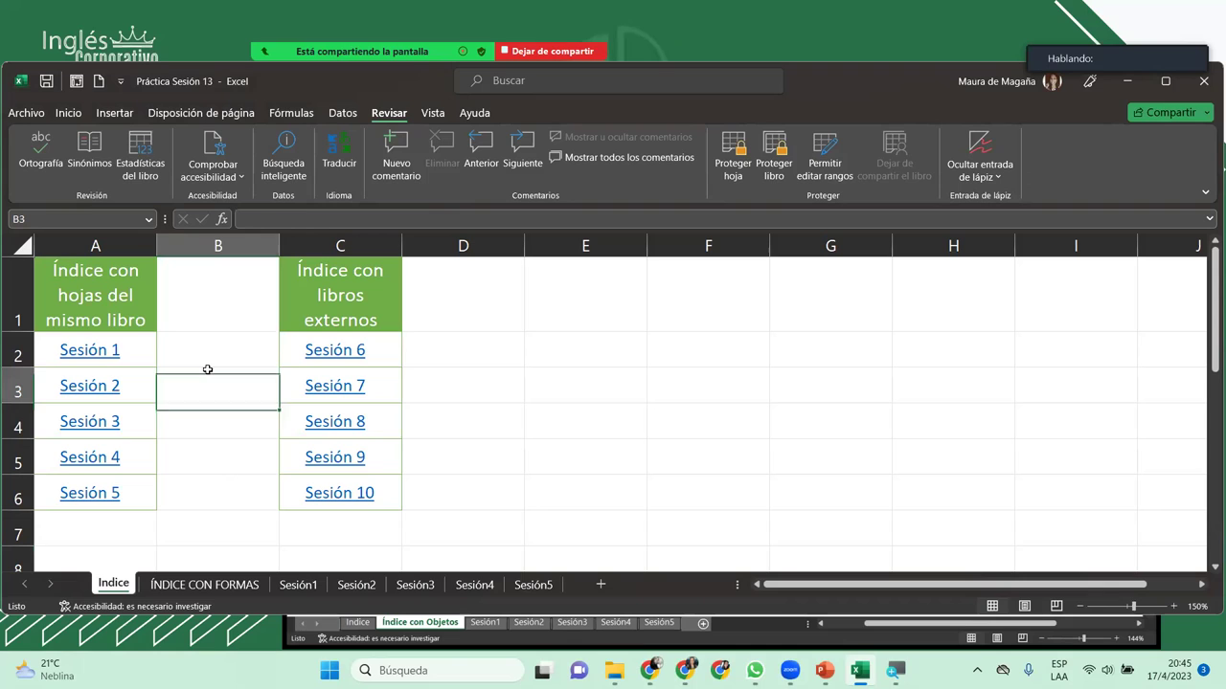
pyautogui.click(827, 163)
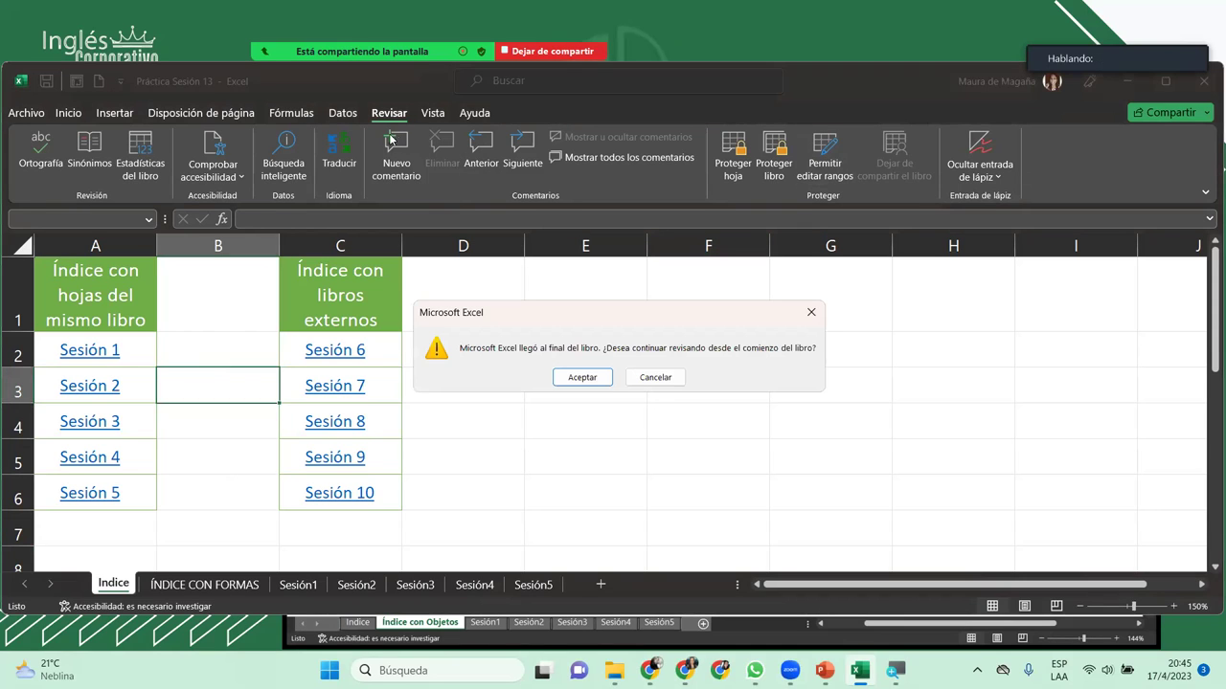
pyautogui.press('Return')
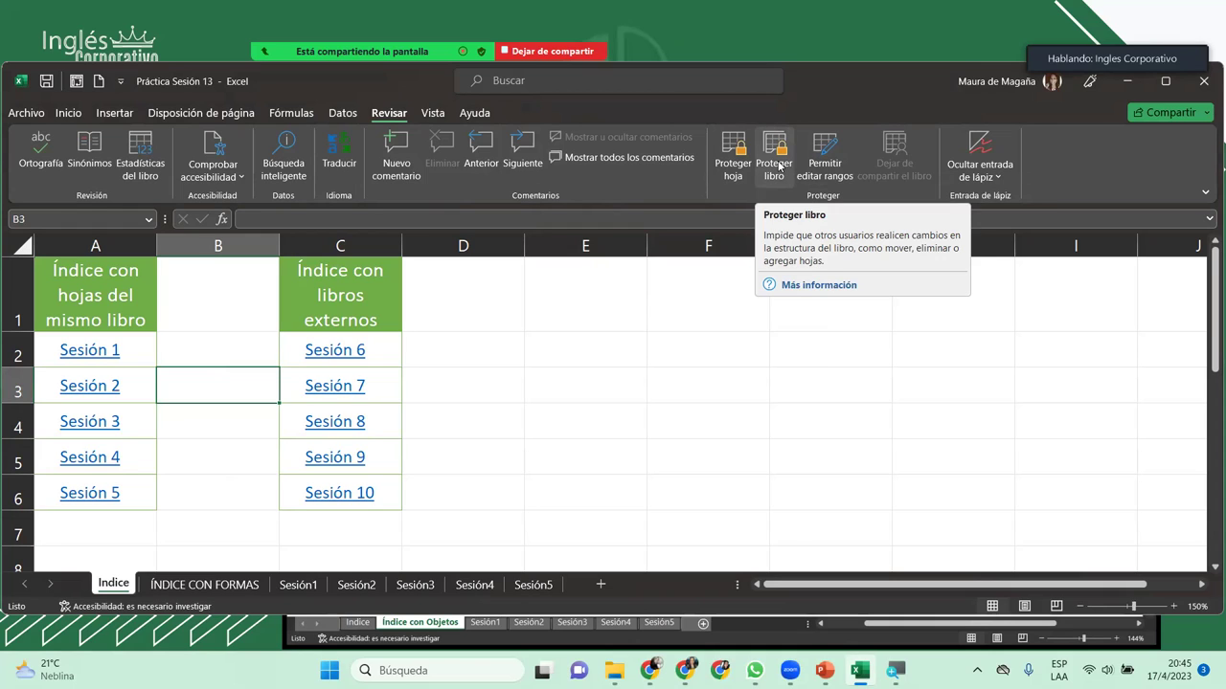
pyautogui.click(778, 166)
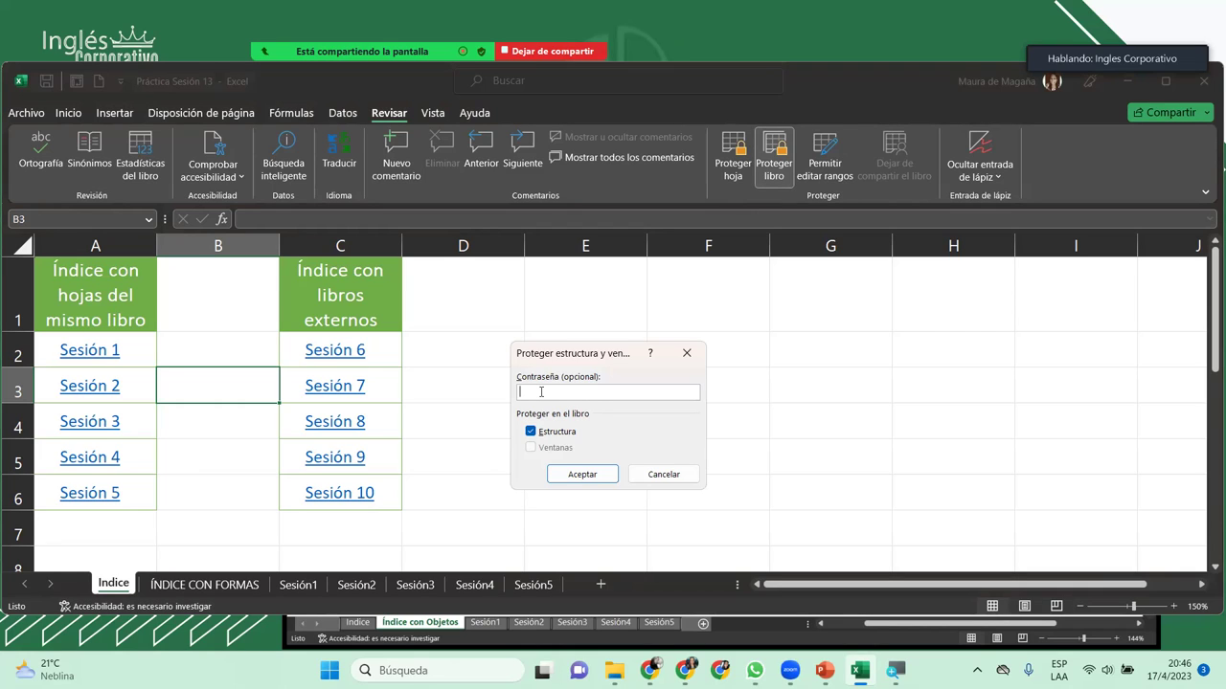
pyautogui.write('1234')
# Step: Re-enter the workbook password to confirm and apply structure protection
pyautogui.click(582, 475)
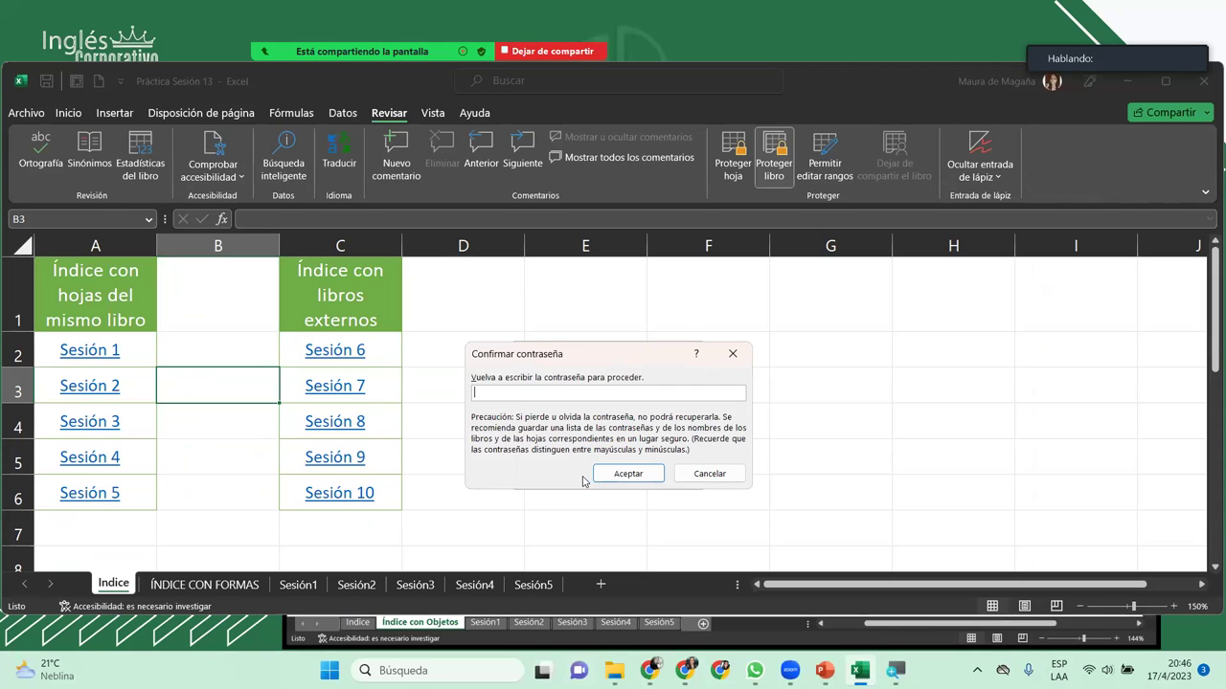
pyautogui.write('1234')
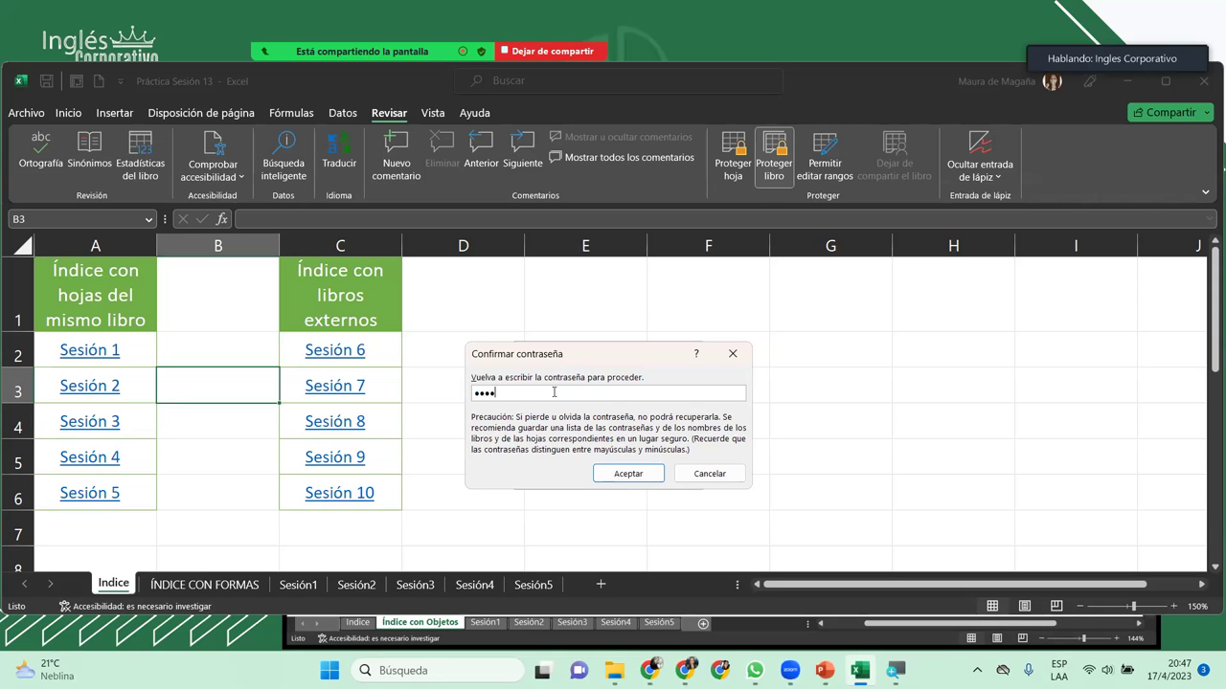
pyautogui.press('Return')
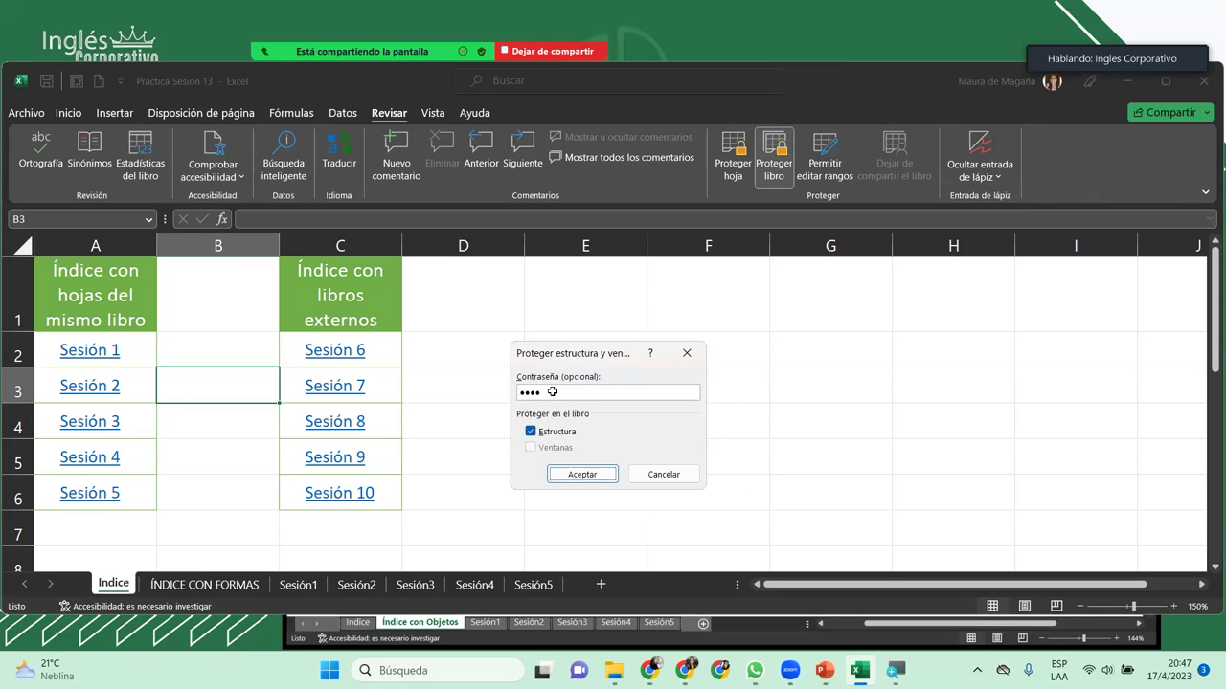
pyautogui.press('Return')
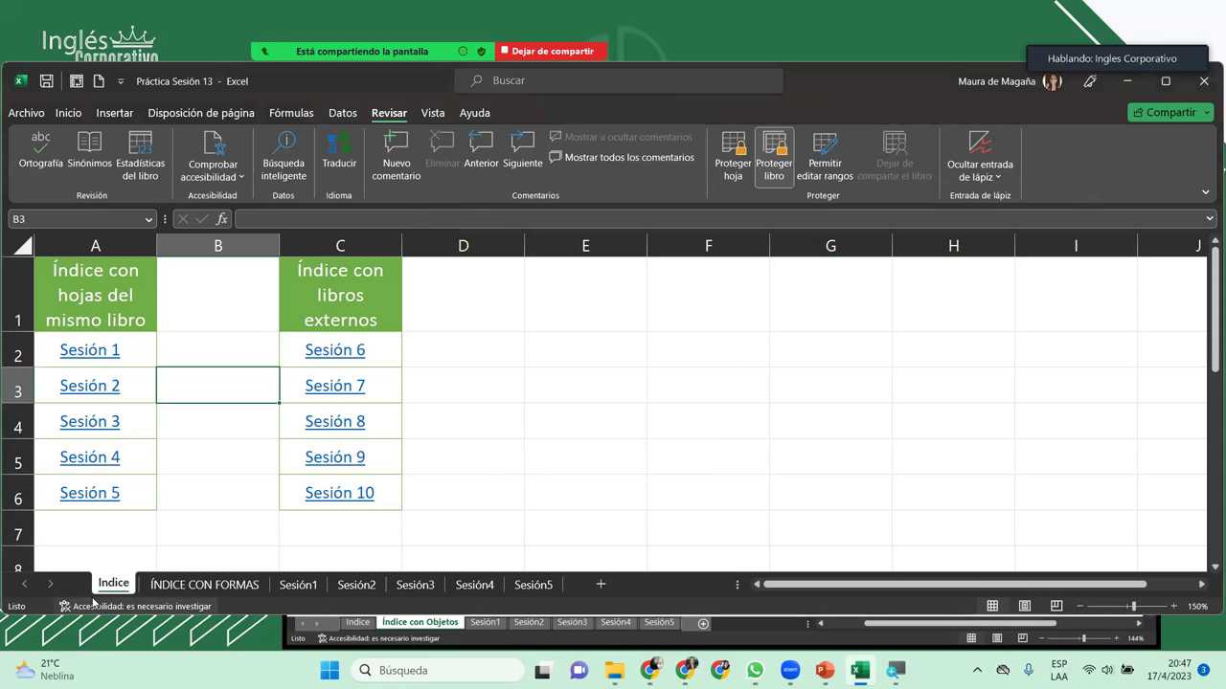
# Step: Check the locked Indice tab options, unprotect the workbook with its password, and recheck the Indice options
pyautogui.rightClick(101, 588)
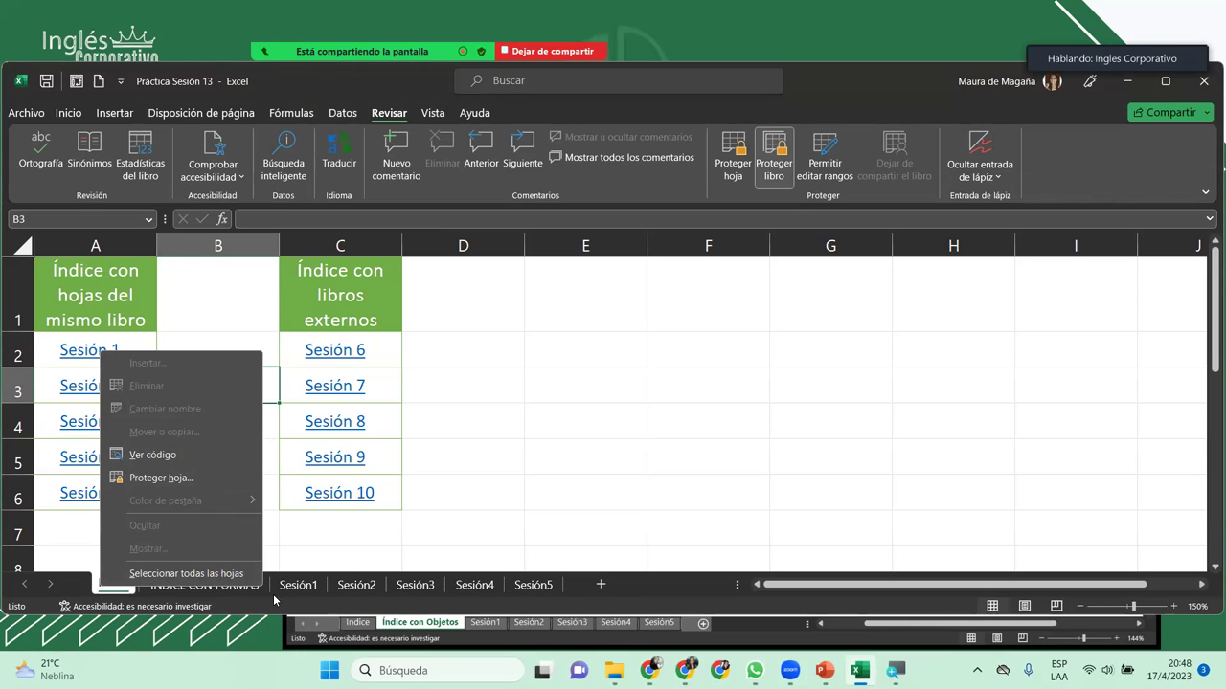
pyautogui.click(93, 576)
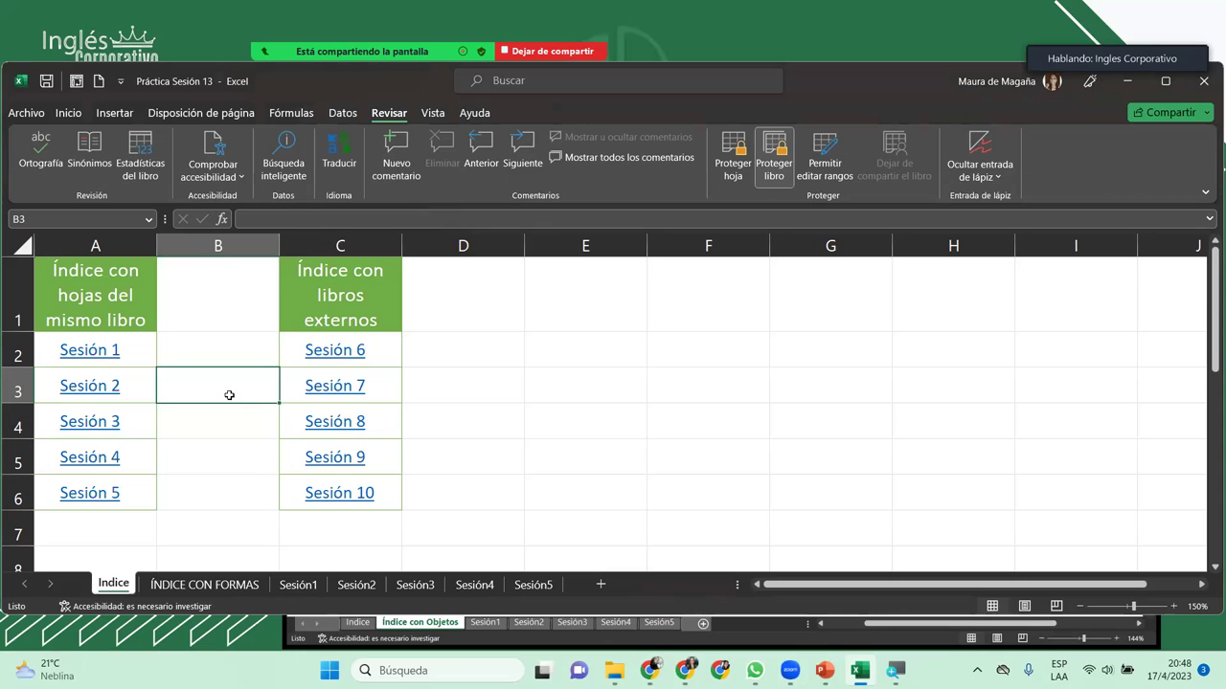
pyautogui.click(771, 164)
pyautogui.write('1234')
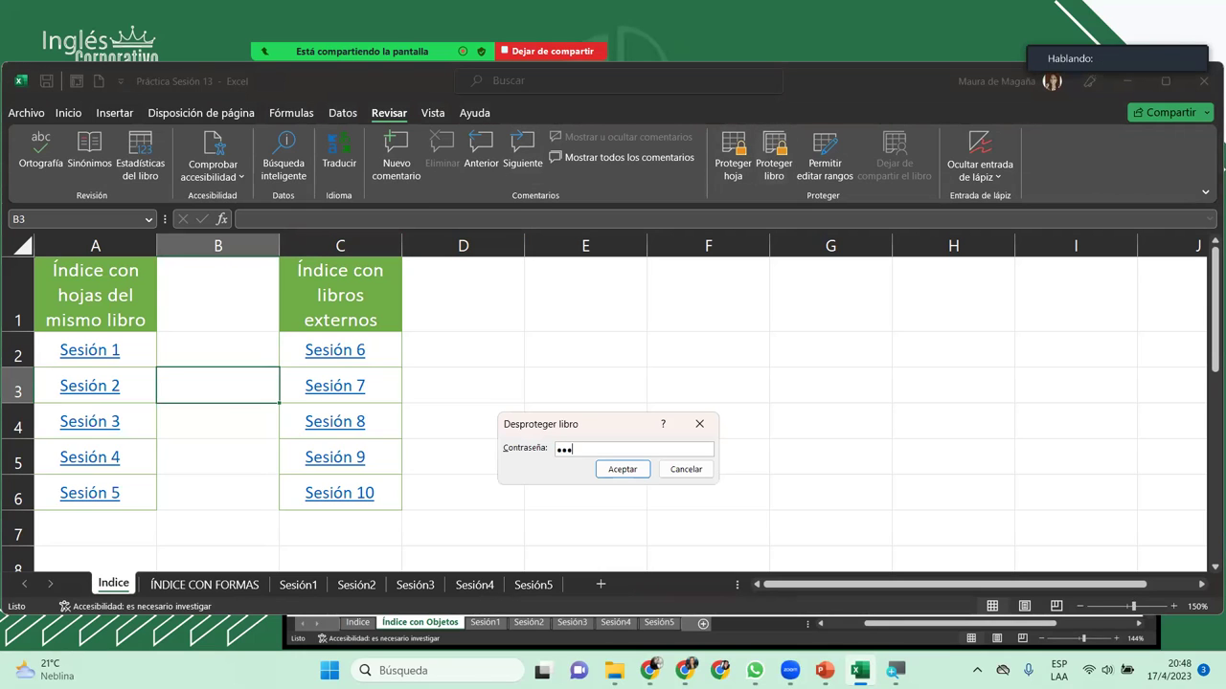
pyautogui.press('Return')
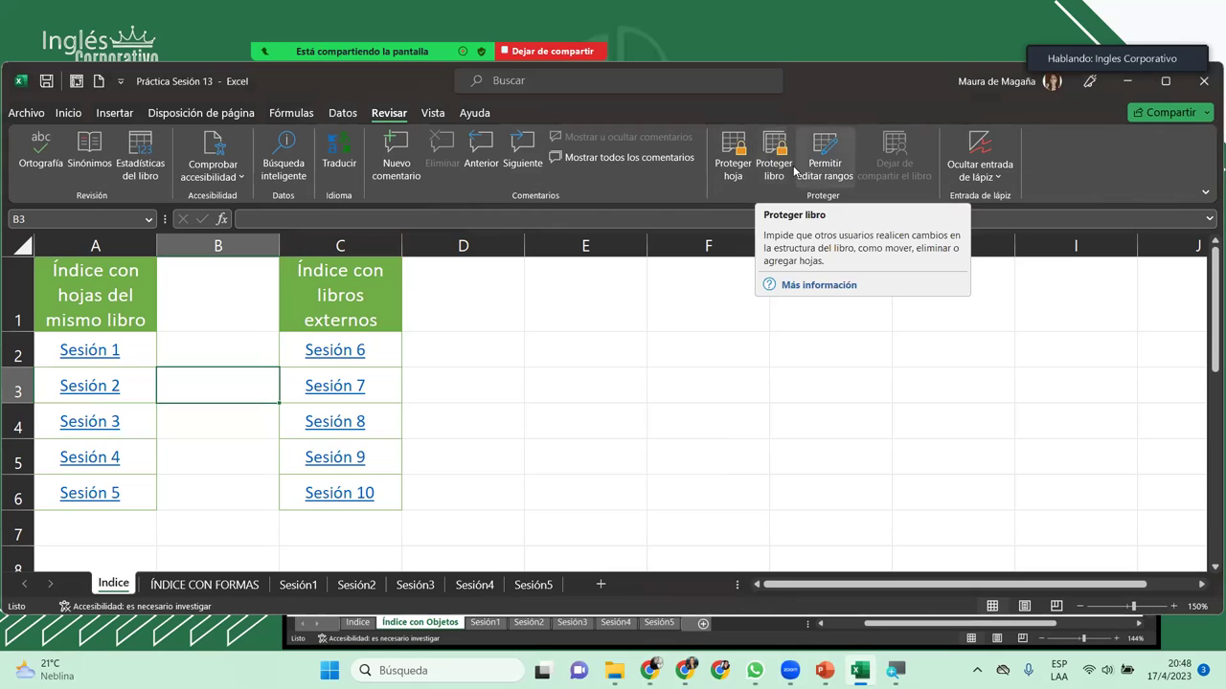
pyautogui.rightClick(116, 585)
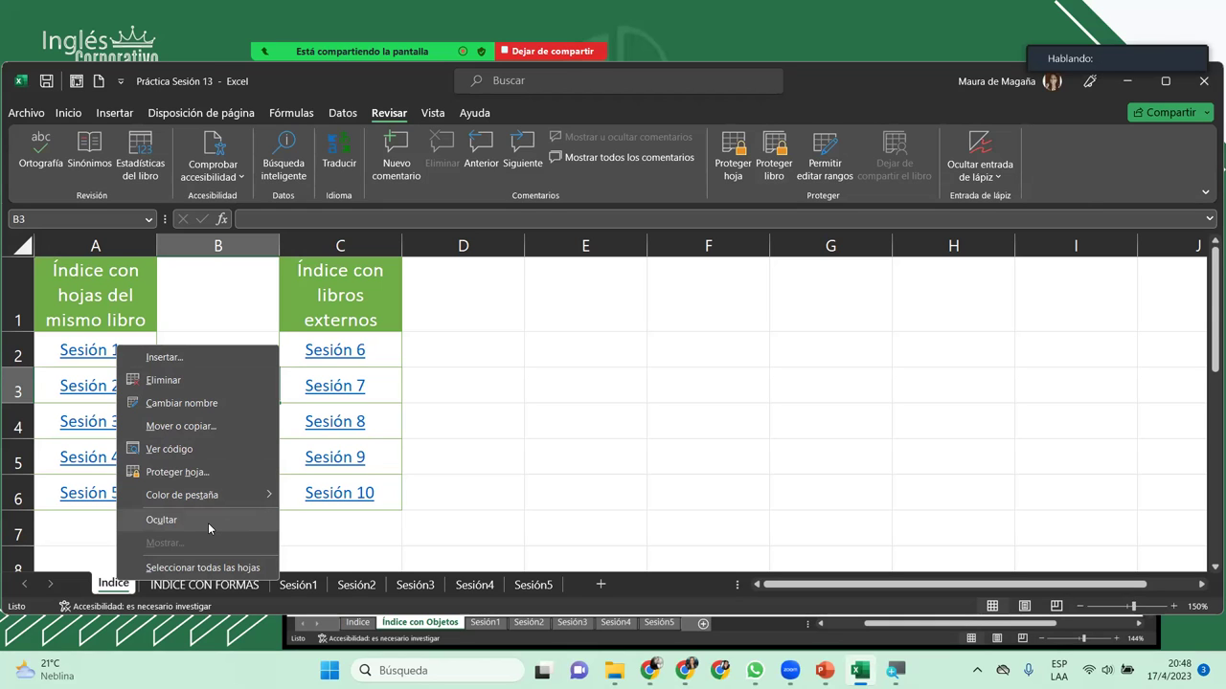
# Step: Hide the Indice sheet using Ocultar
pyautogui.click(208, 523)
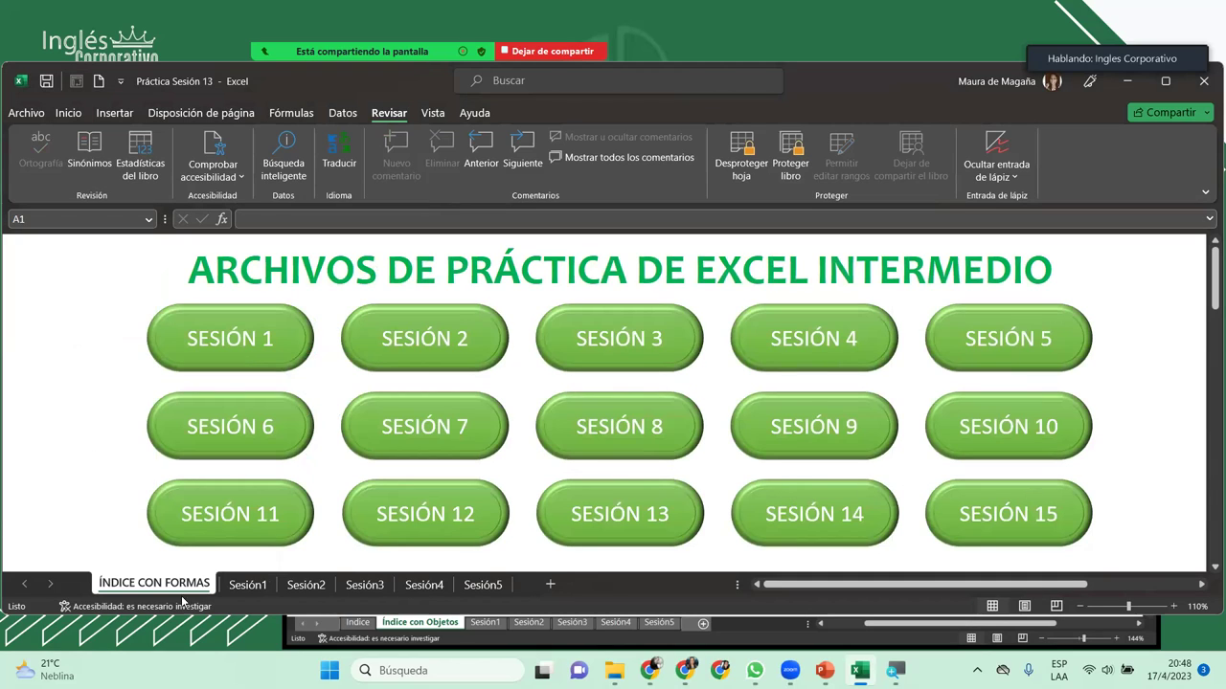
# Step: Colour the ÍNDICE CON FORMAS tab light green and the Sesión1 tab light orange
pyautogui.rightClick(168, 590)
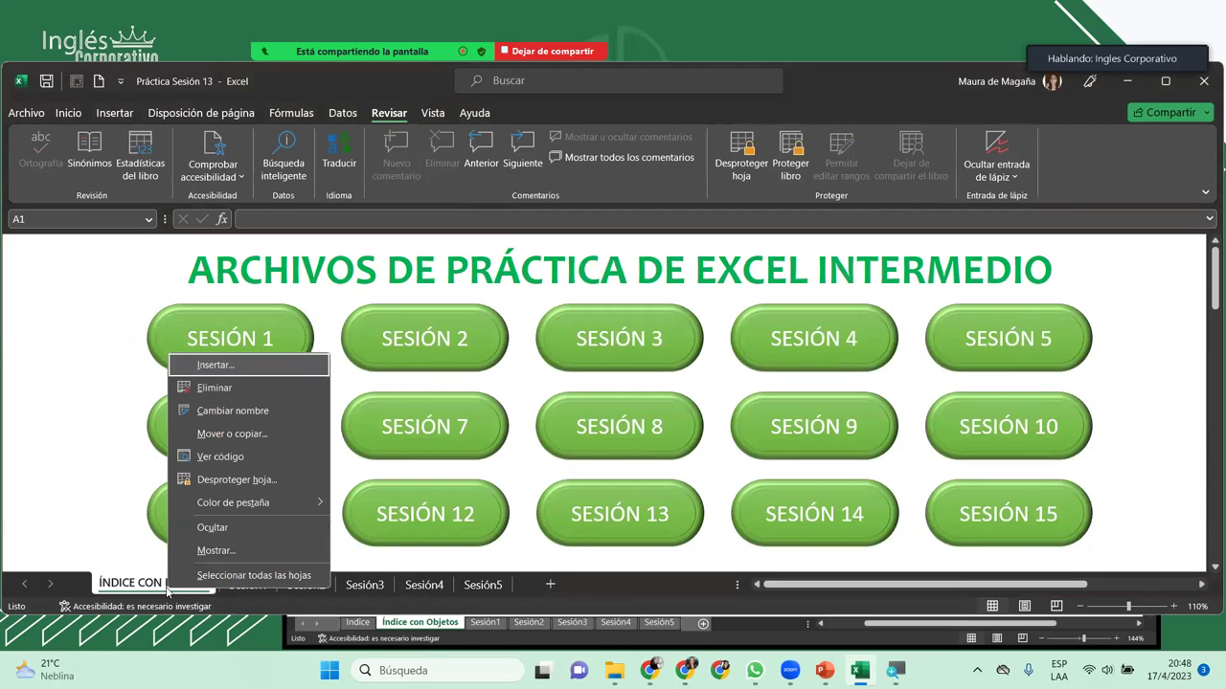
pyautogui.moveTo(285, 506)
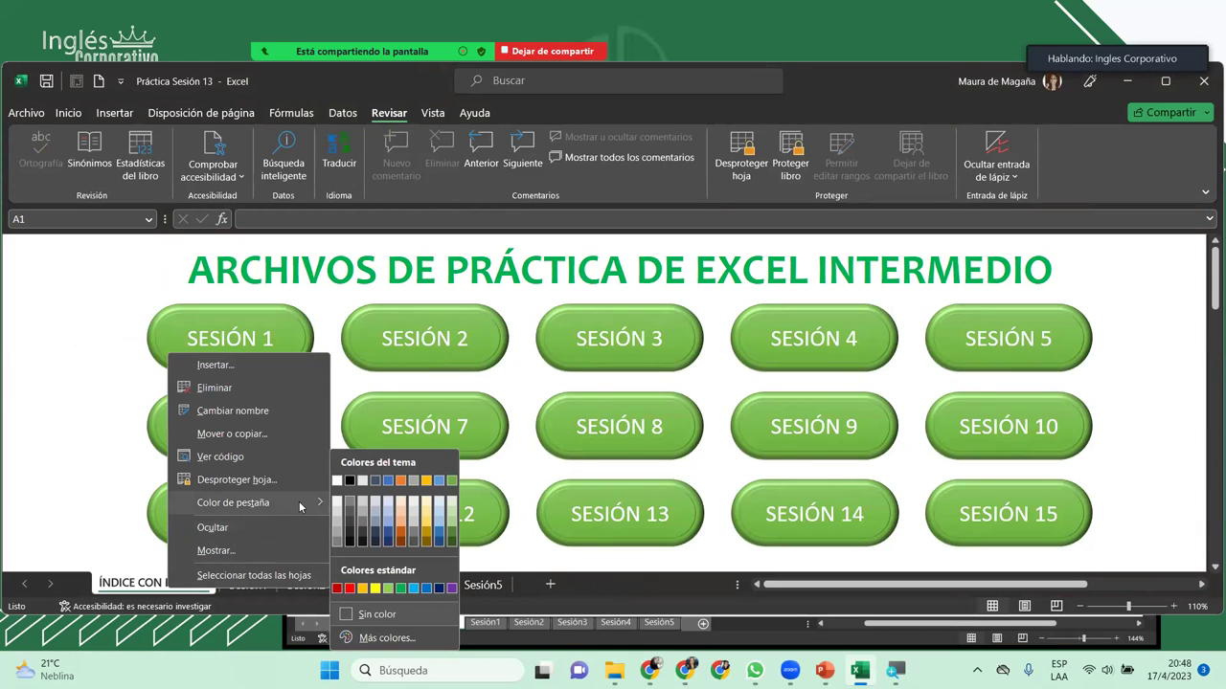
pyautogui.click(452, 507)
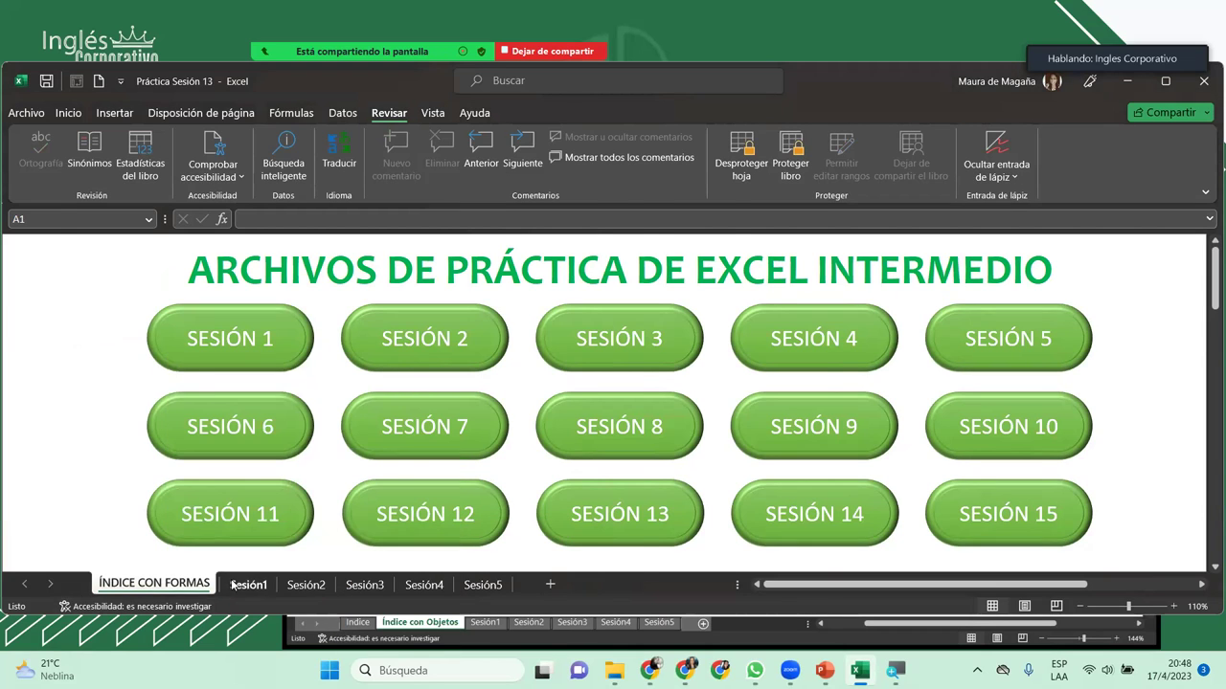
pyautogui.click(240, 584)
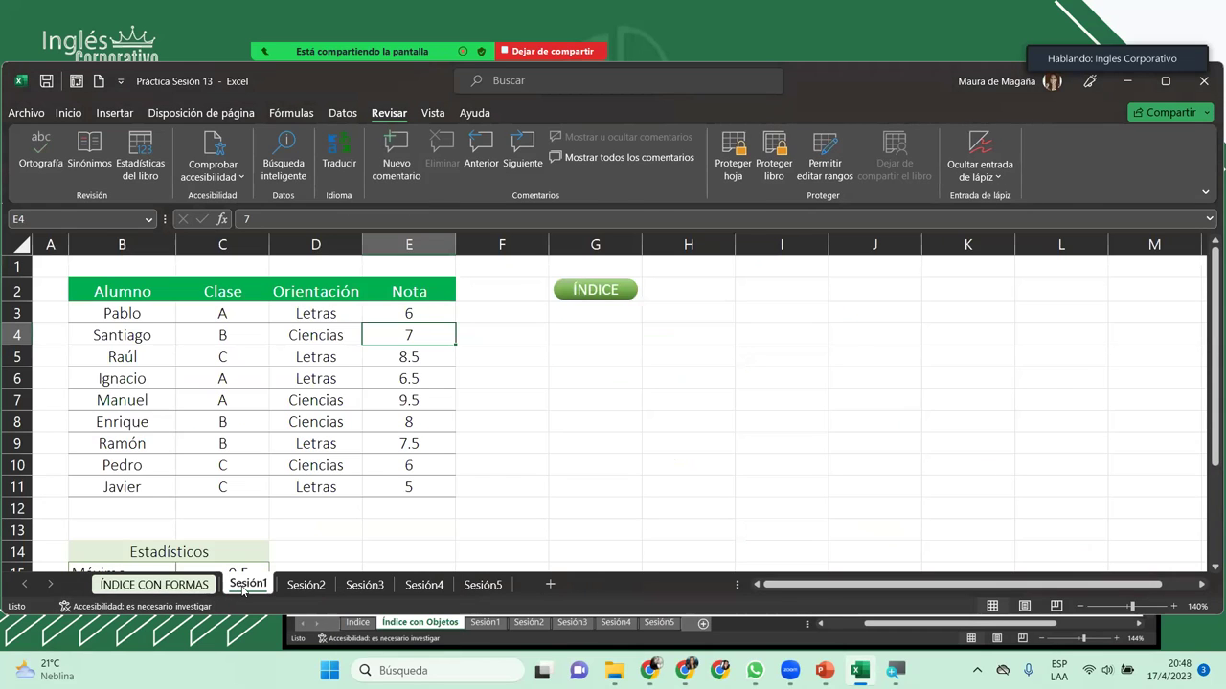
pyautogui.rightClick(243, 591)
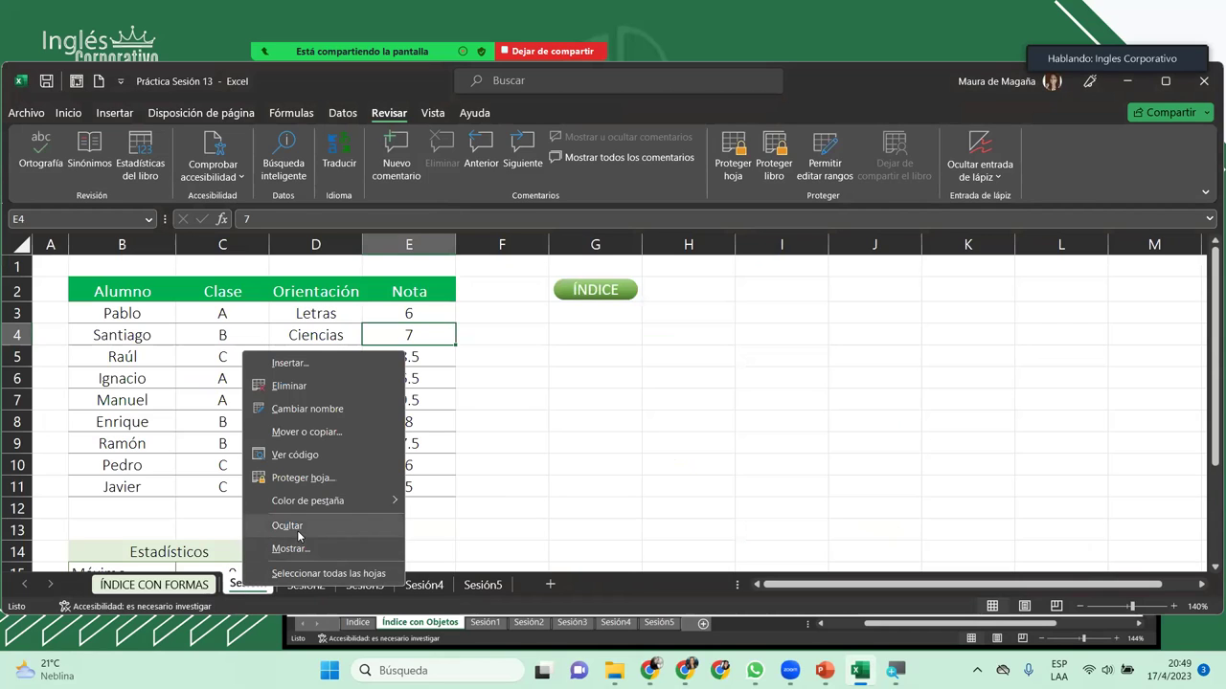
pyautogui.moveTo(346, 506)
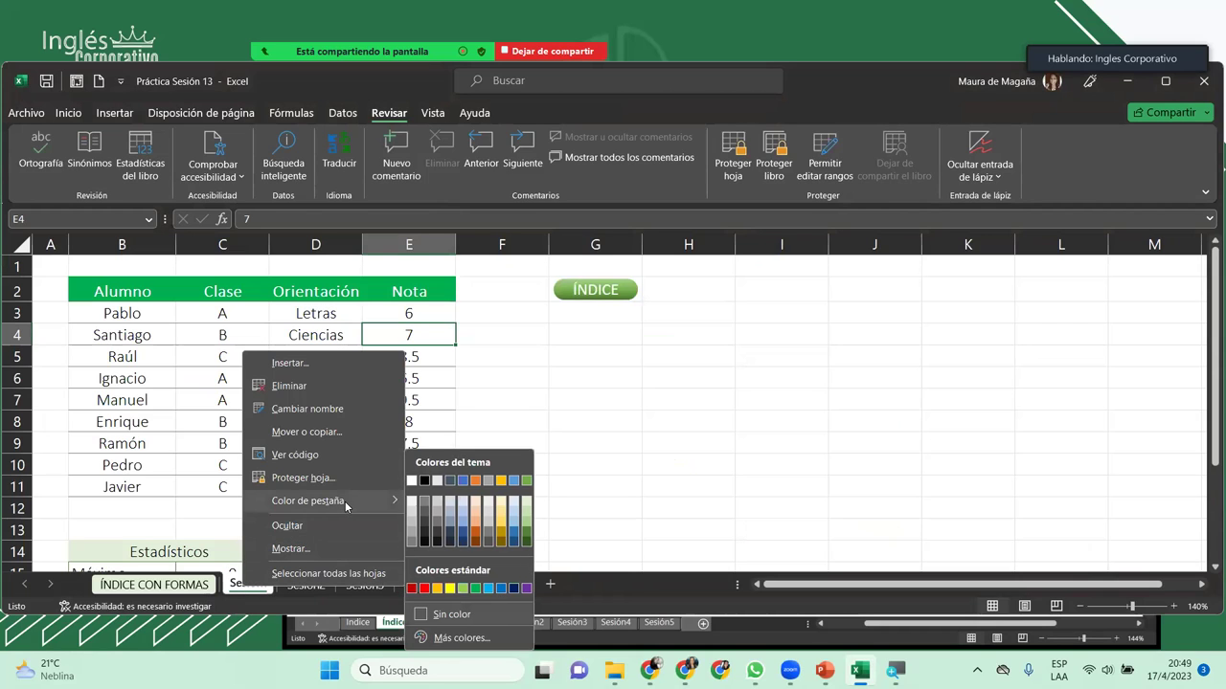
pyautogui.click(476, 508)
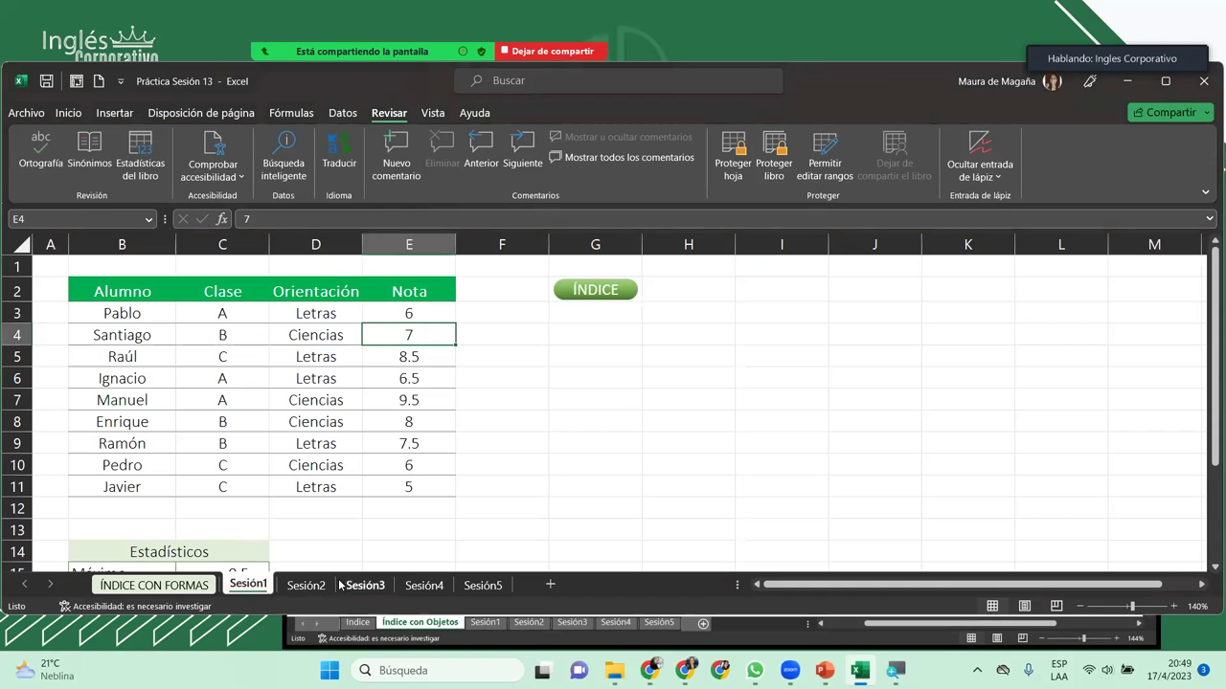
# Step: Colour the Sesión2 tab light blue and the Sesión3 tab grey, then go to Sesión4
pyautogui.rightClick(319, 589)
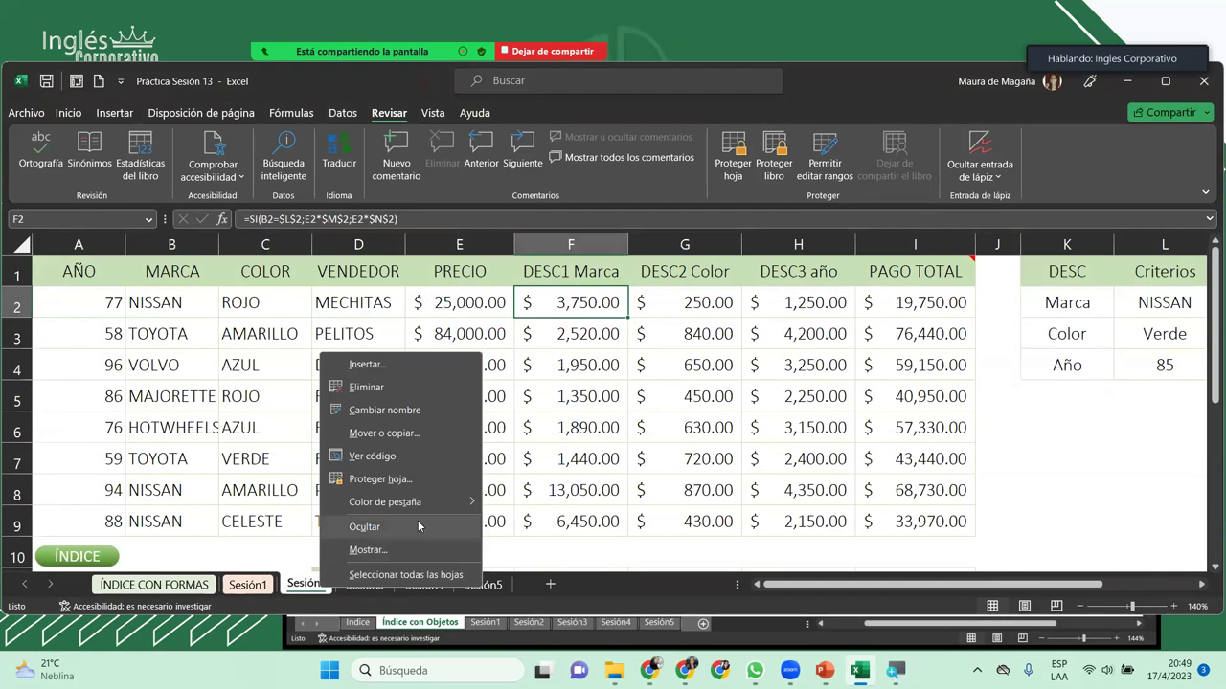
pyautogui.moveTo(457, 501)
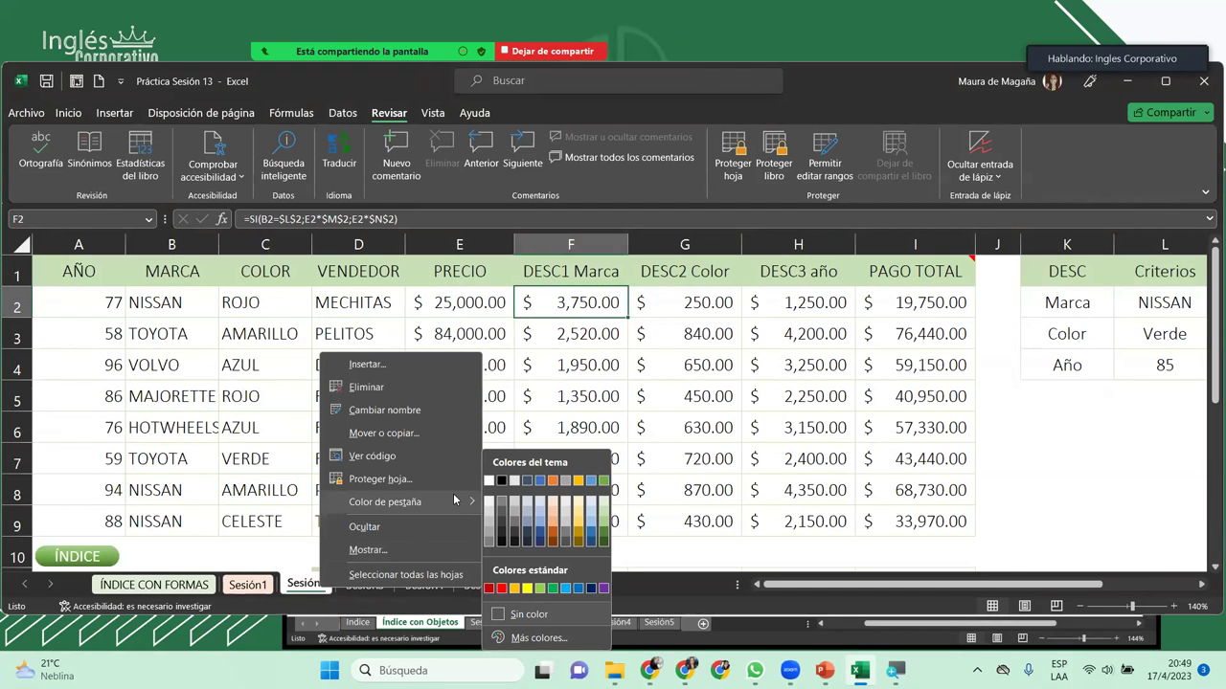
pyautogui.click(578, 503)
pyautogui.rightClick(381, 586)
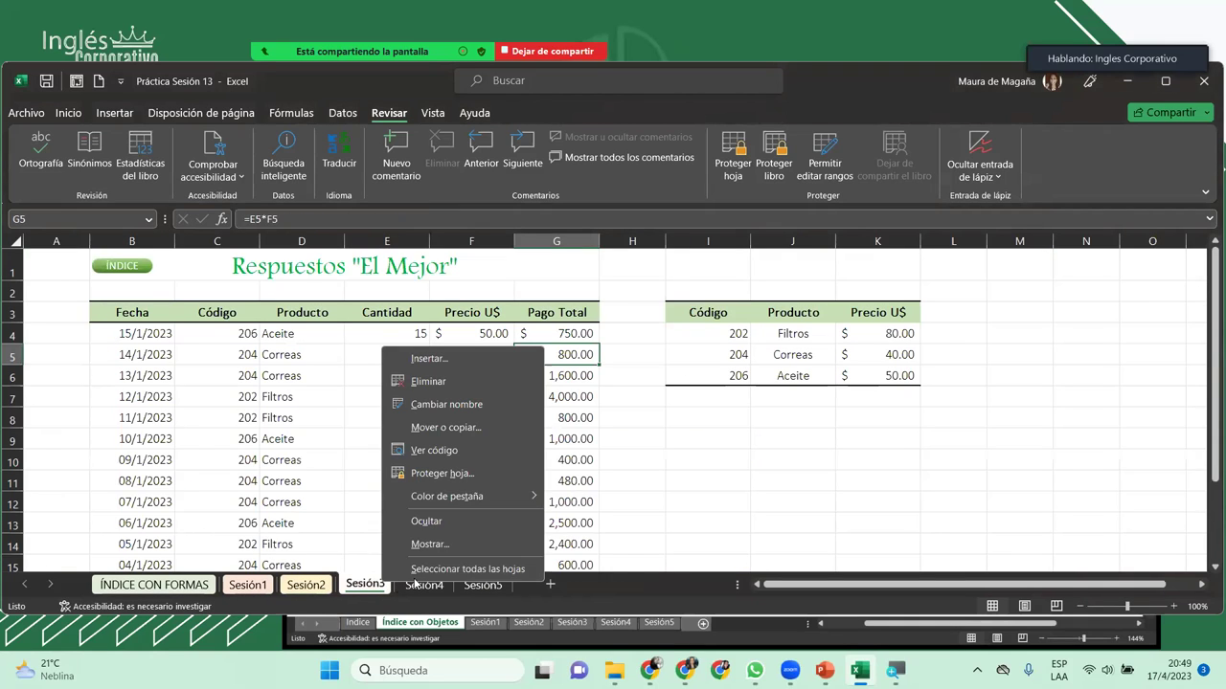
pyautogui.rightClick(329, 587)
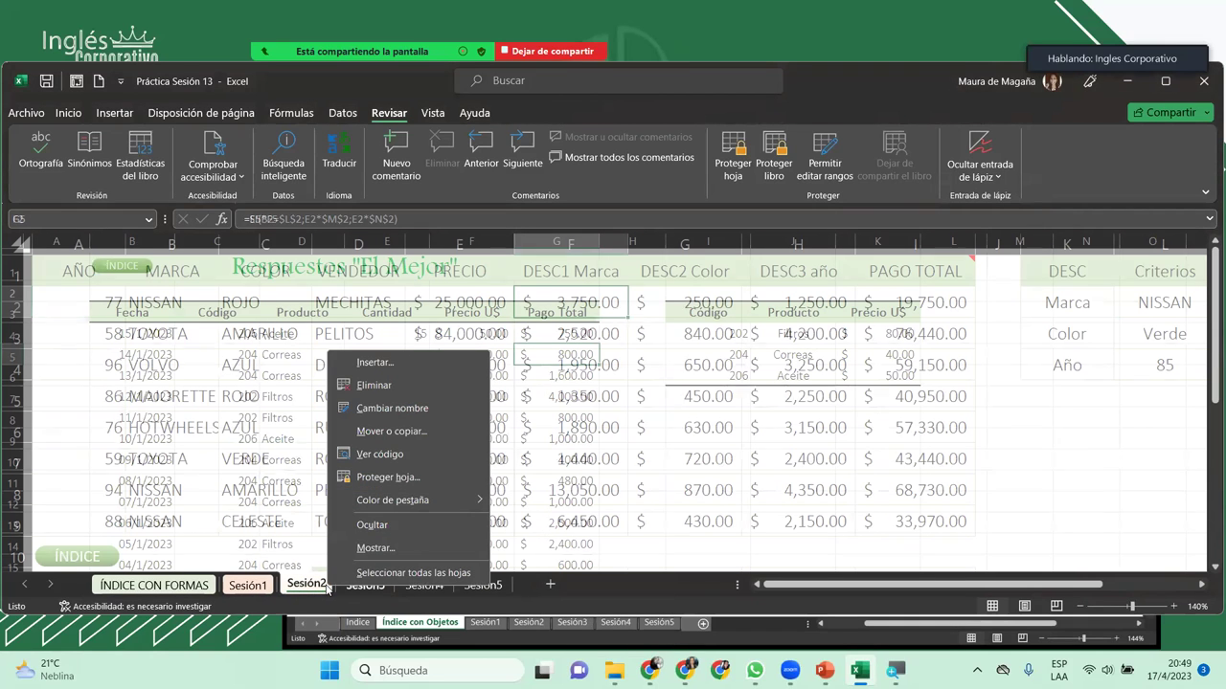
pyautogui.moveTo(452, 502)
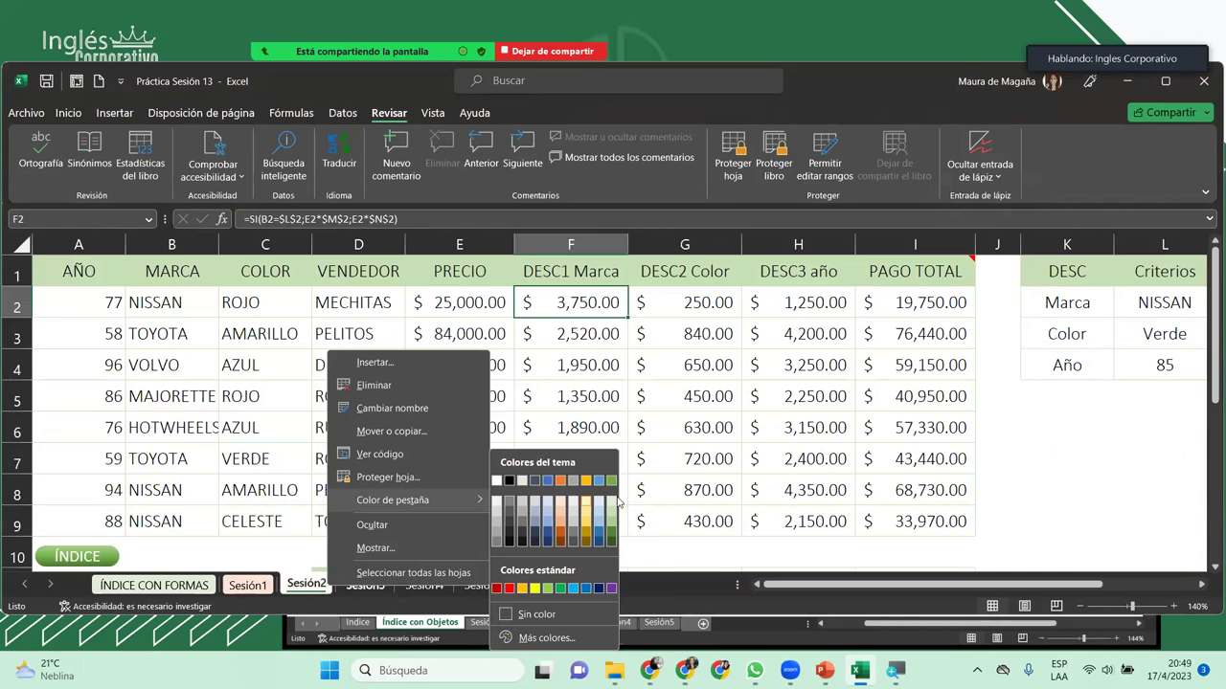
pyautogui.click(602, 505)
pyautogui.rightClick(373, 585)
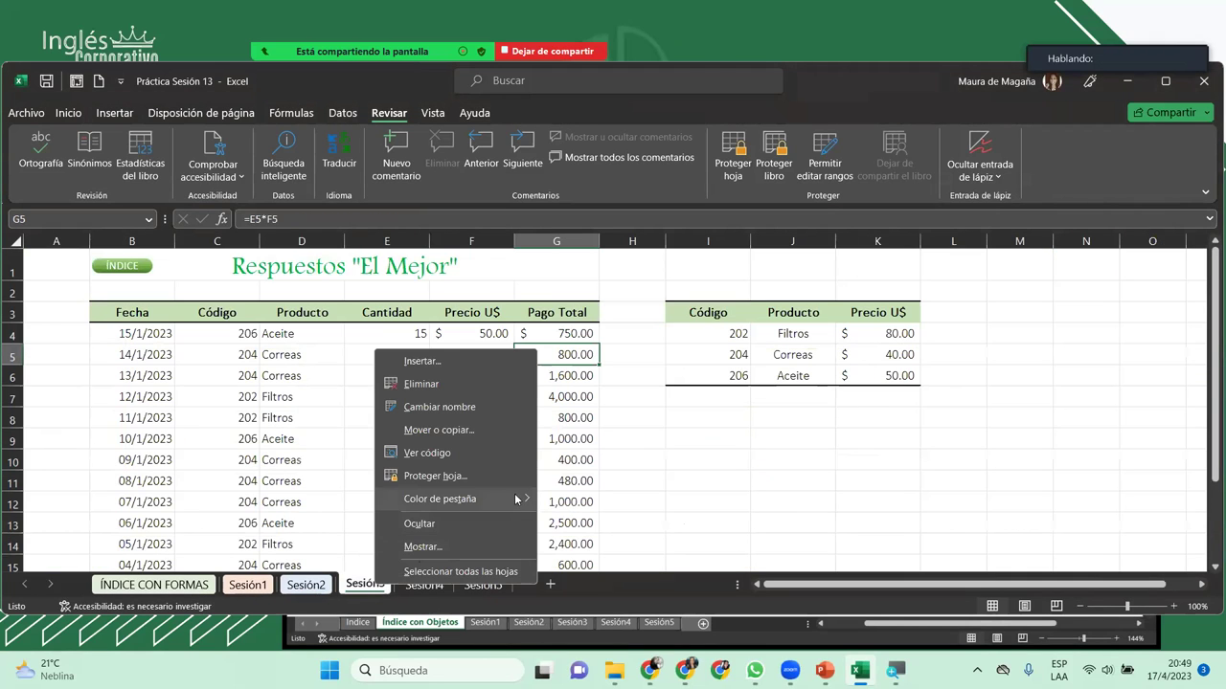
pyautogui.moveTo(519, 498)
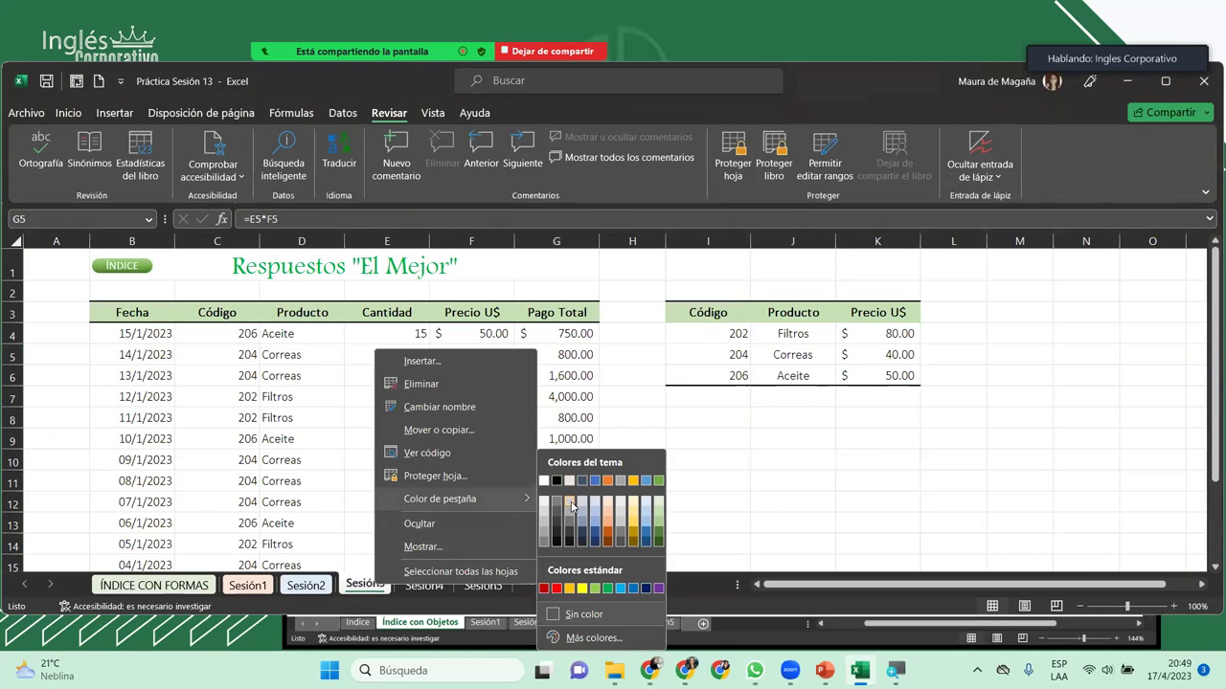
pyautogui.click(572, 504)
pyautogui.click(421, 584)
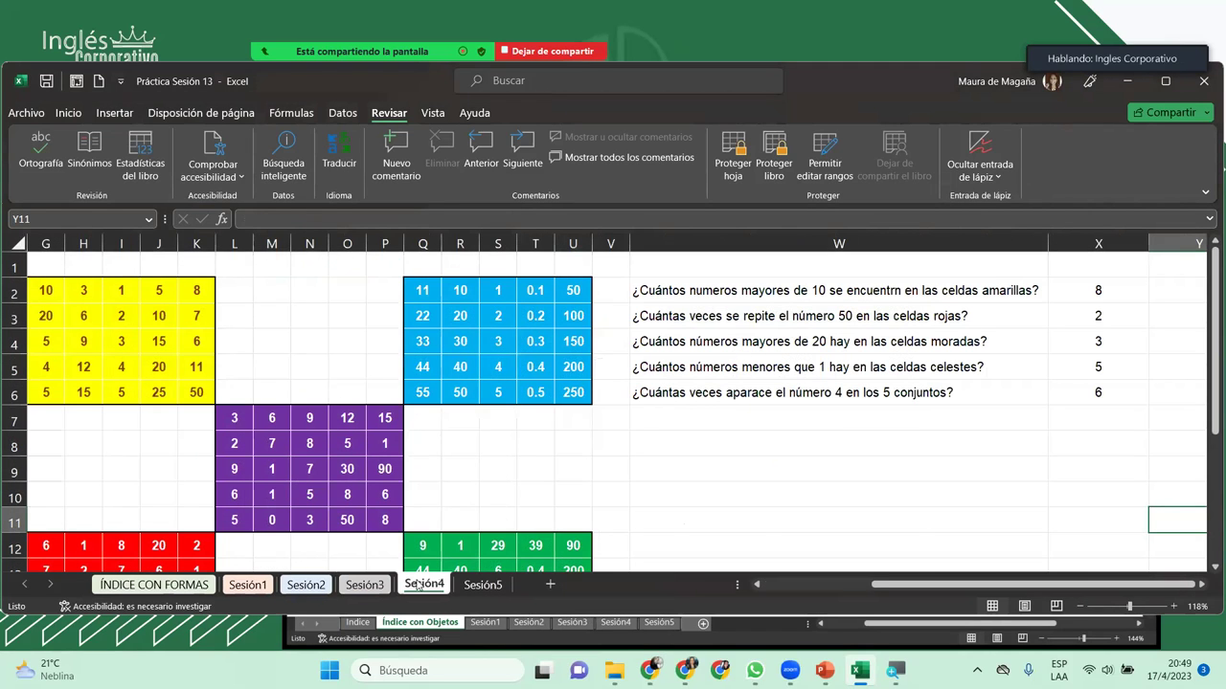
pyautogui.rightClick(418, 585)
# Step: Password-protect the workbook structure and confirm the sheet-tab actions are disabled
pyautogui.click(418, 585)
pyautogui.click(773, 158)
pyautogui.write('1234')
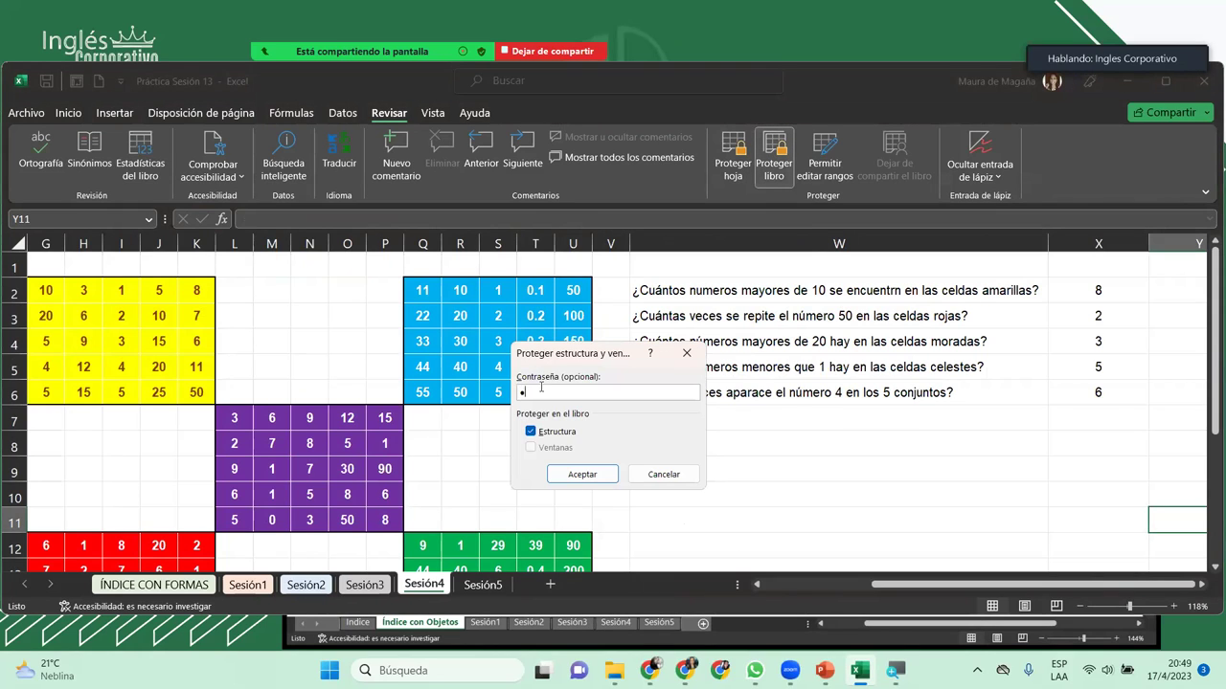
pyautogui.press('Return')
pyautogui.write('1234')
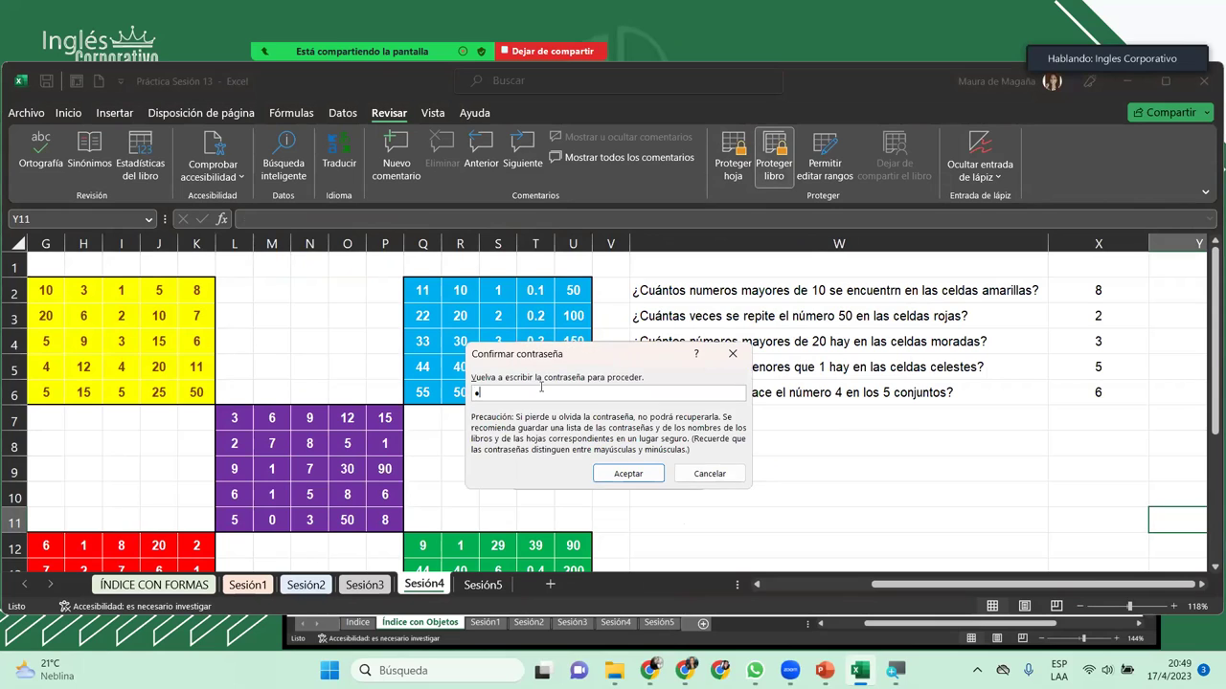
pyautogui.press('Return')
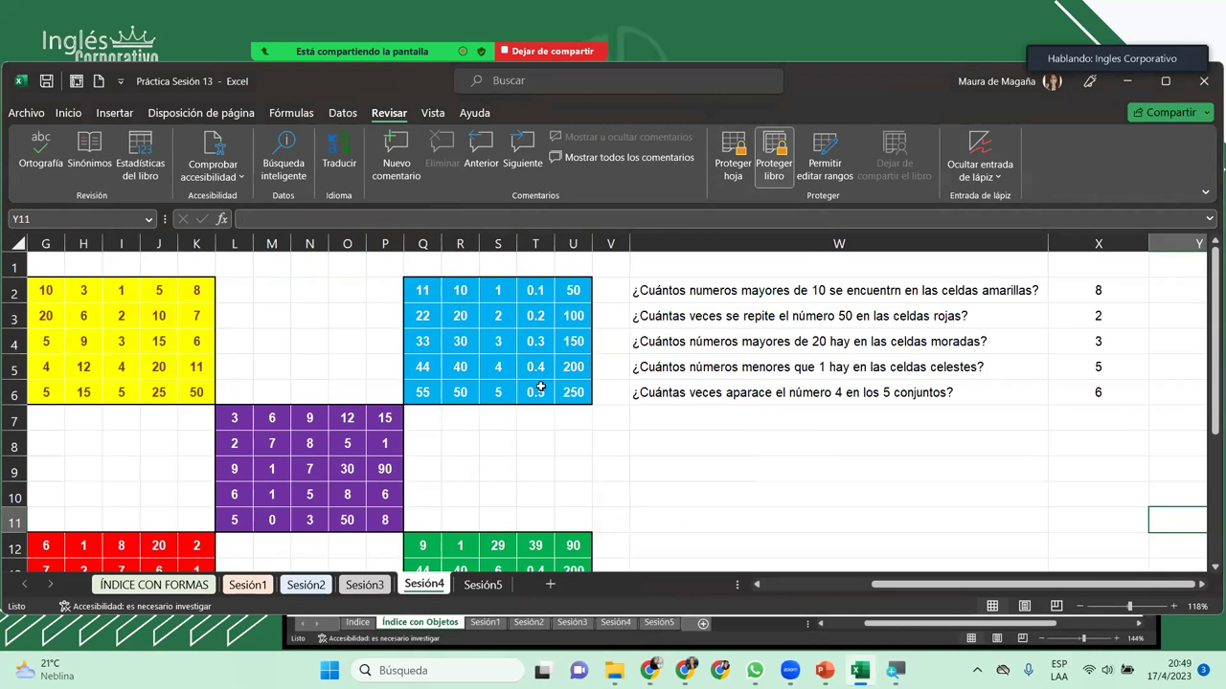
pyautogui.rightClick(435, 585)
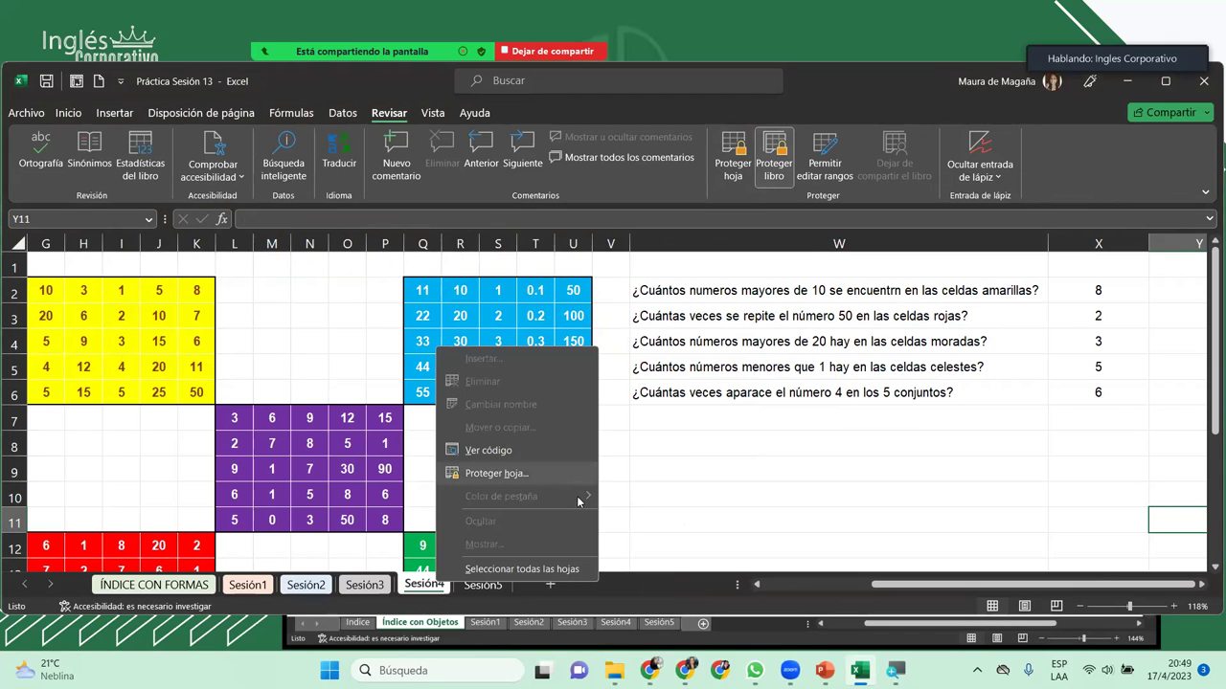
pyautogui.click(457, 588)
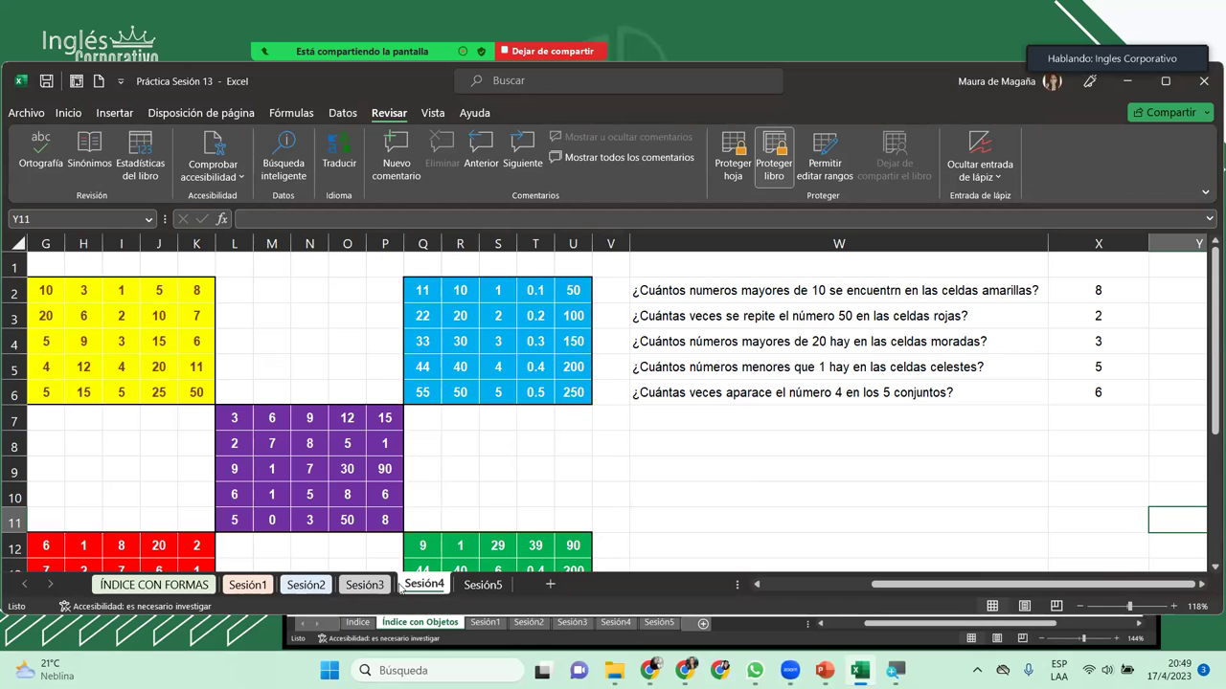
# Step: Unprotect the workbook structure with its password and return to the Sesión4 sheet
pyautogui.click(781, 178)
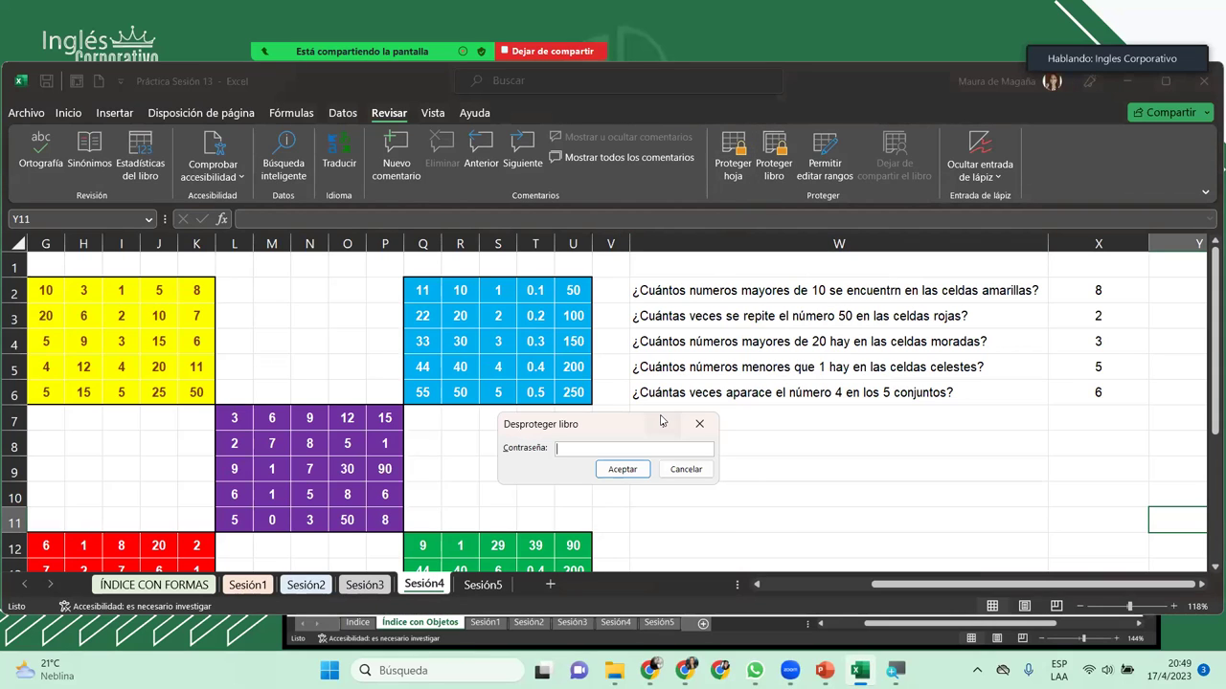
pyautogui.write('1234')
pyautogui.press('Return')
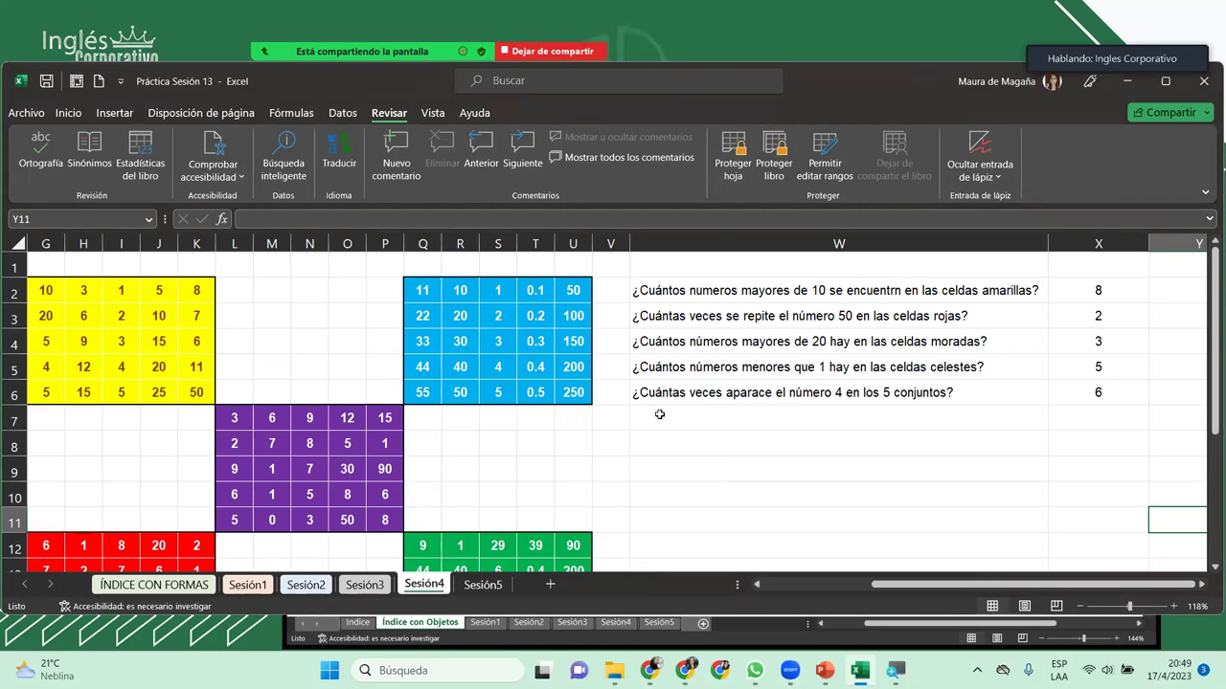
pyautogui.click(478, 585)
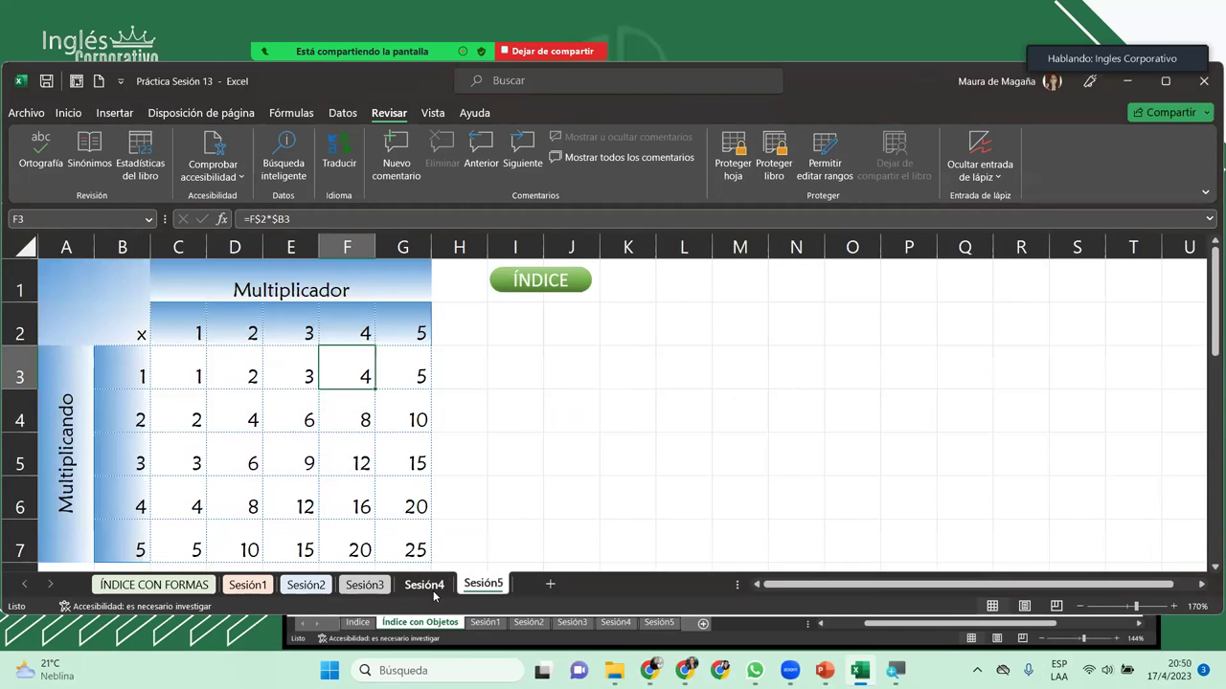
pyautogui.click(434, 594)
# Step: Colour the Sesión4 tab light gold and give the Sesión5 tab a theme colour
pyautogui.rightClick(434, 593)
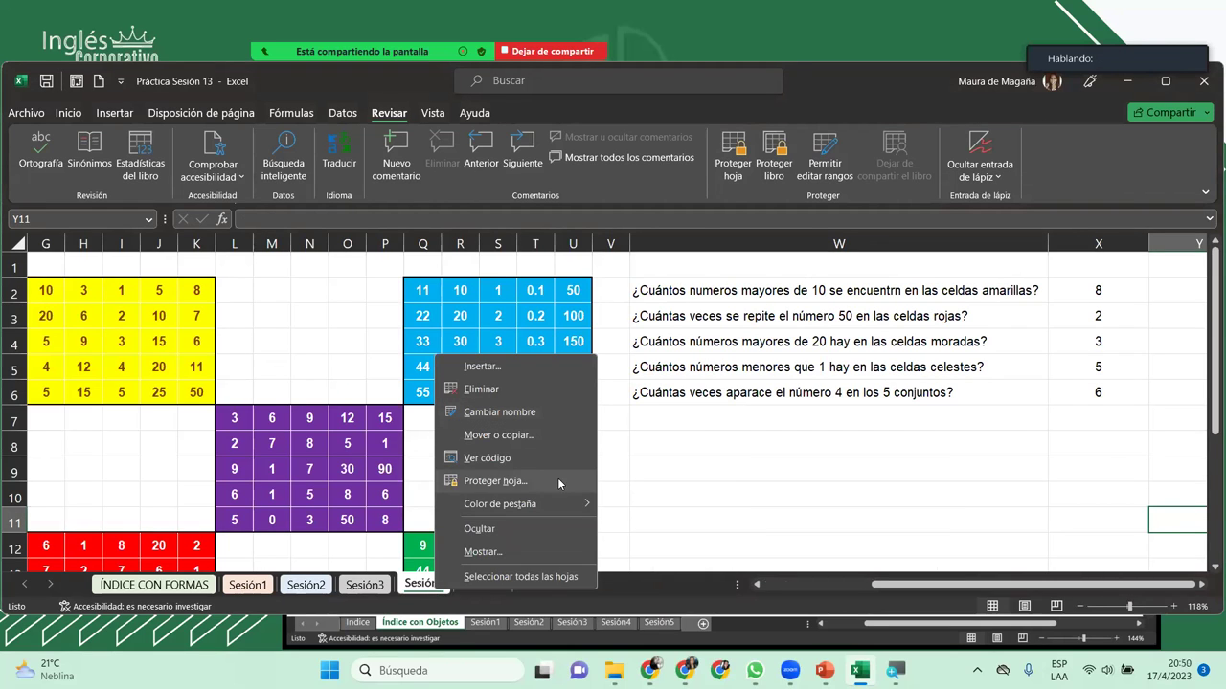
pyautogui.moveTo(572, 504)
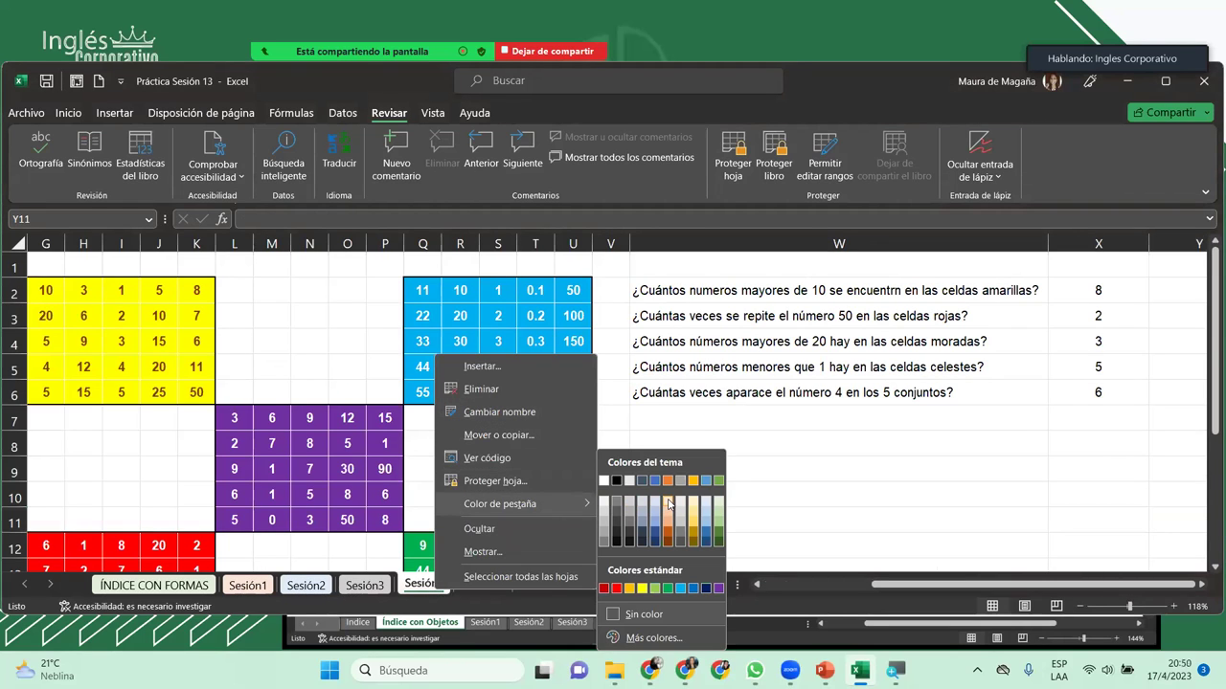
pyautogui.click(662, 507)
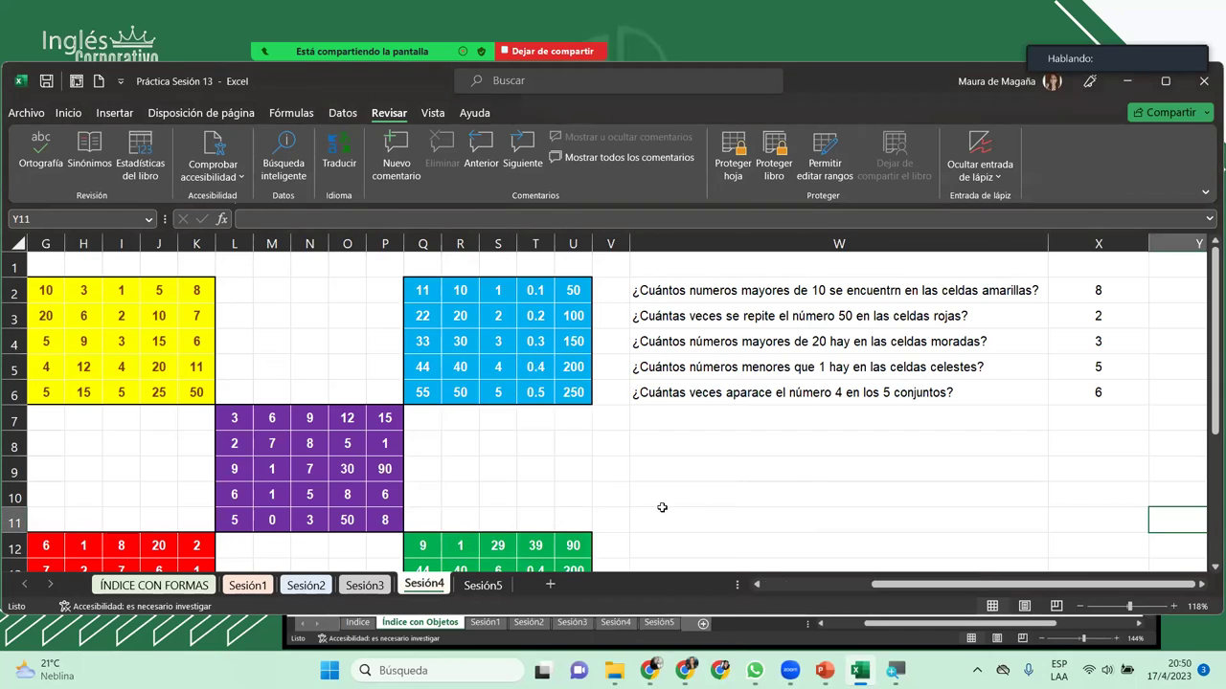
pyautogui.click(485, 585)
pyautogui.rightClick(487, 585)
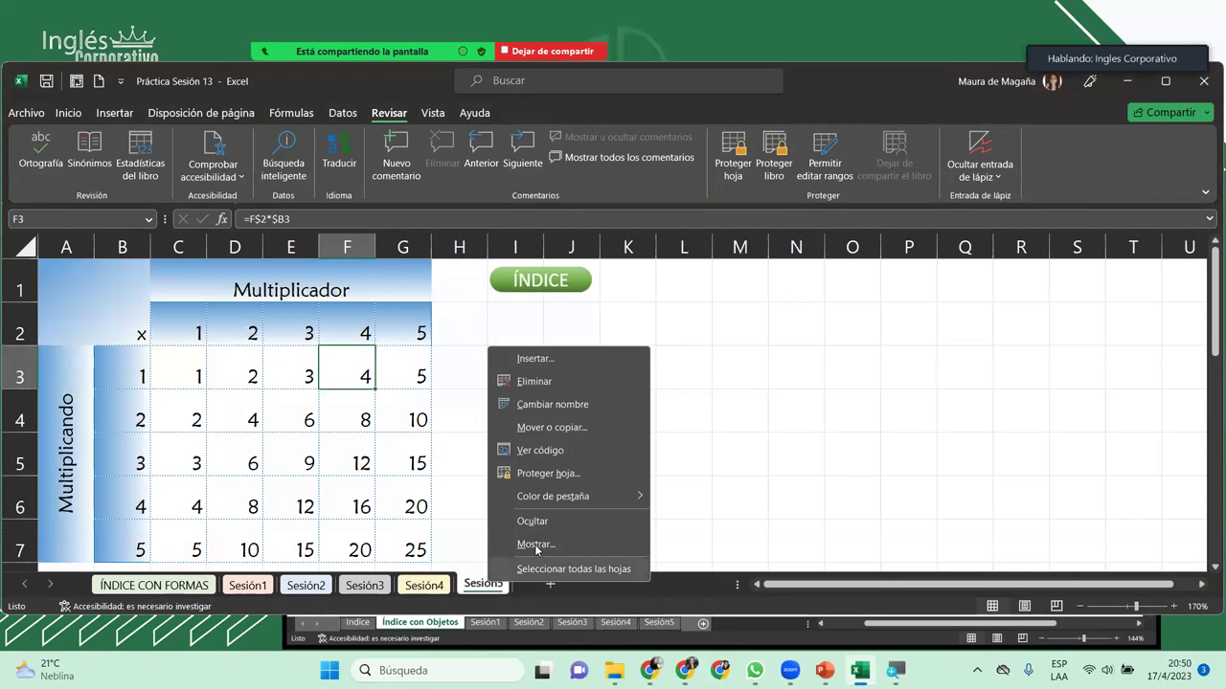
pyautogui.moveTo(613, 498)
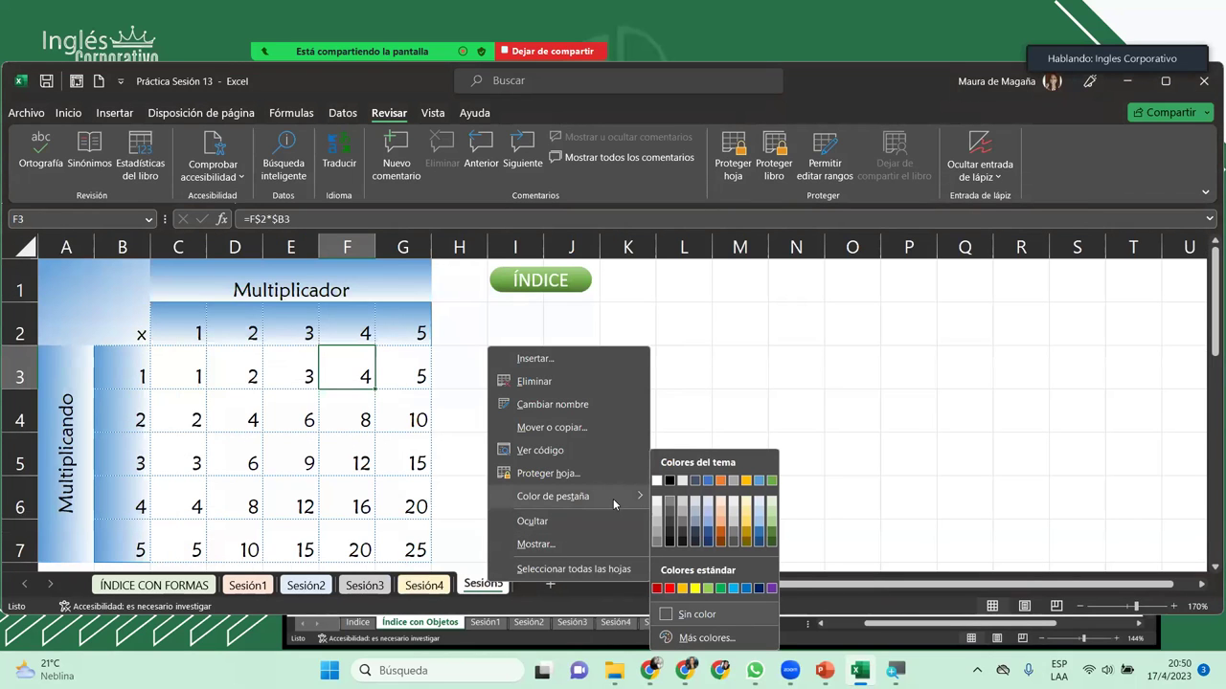
pyautogui.click(662, 507)
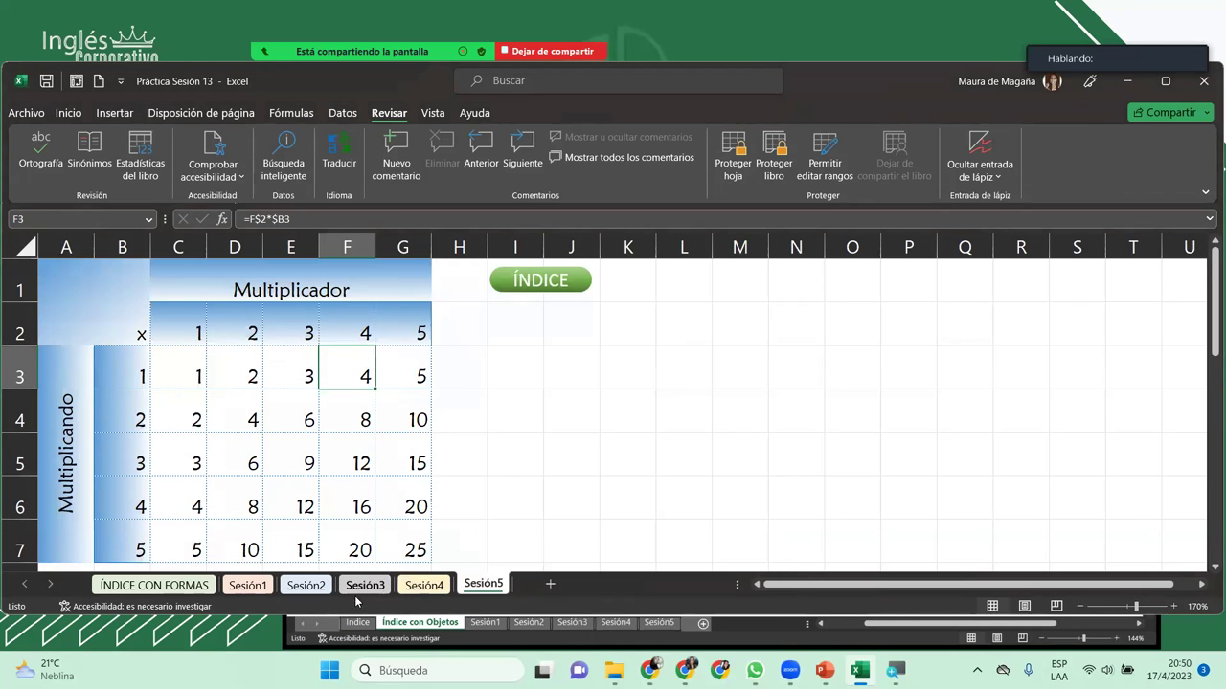
# Step: Review the Sesión3, Sesión1 and Sesión2 sheets, ending on the ÍNDICE CON FORMAS index sheet
pyautogui.click(362, 585)
pyautogui.click(247, 585)
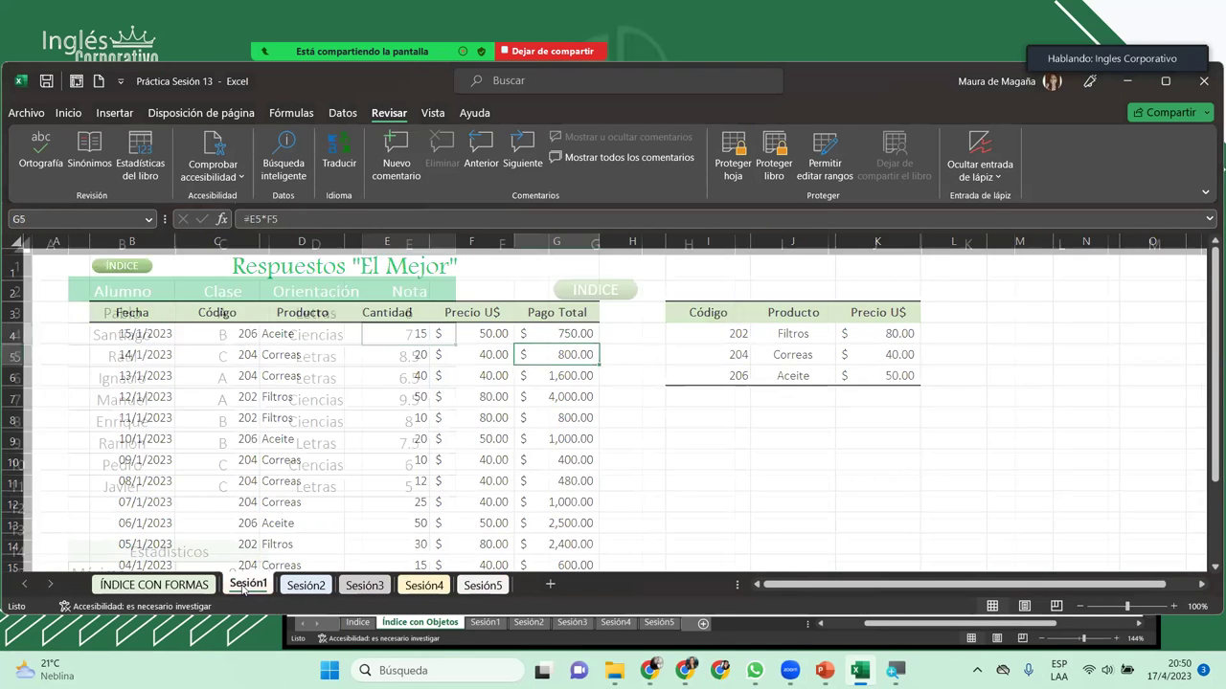
pyautogui.click(208, 586)
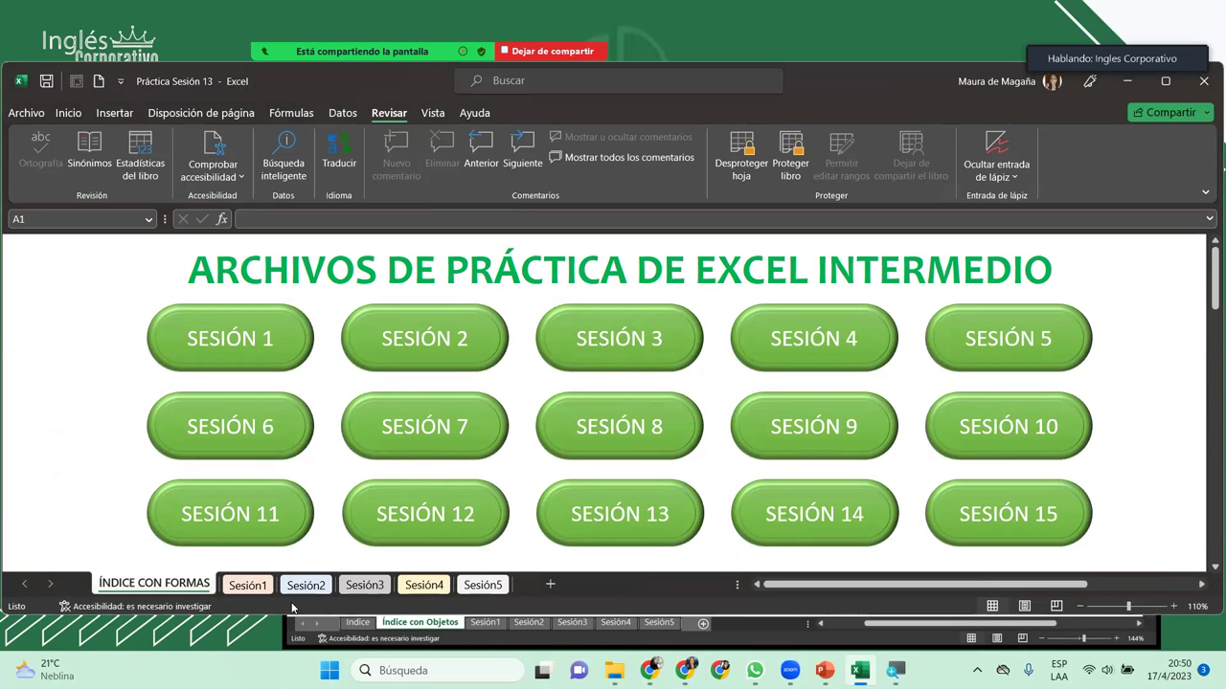
pyautogui.click(257, 588)
pyautogui.click(283, 590)
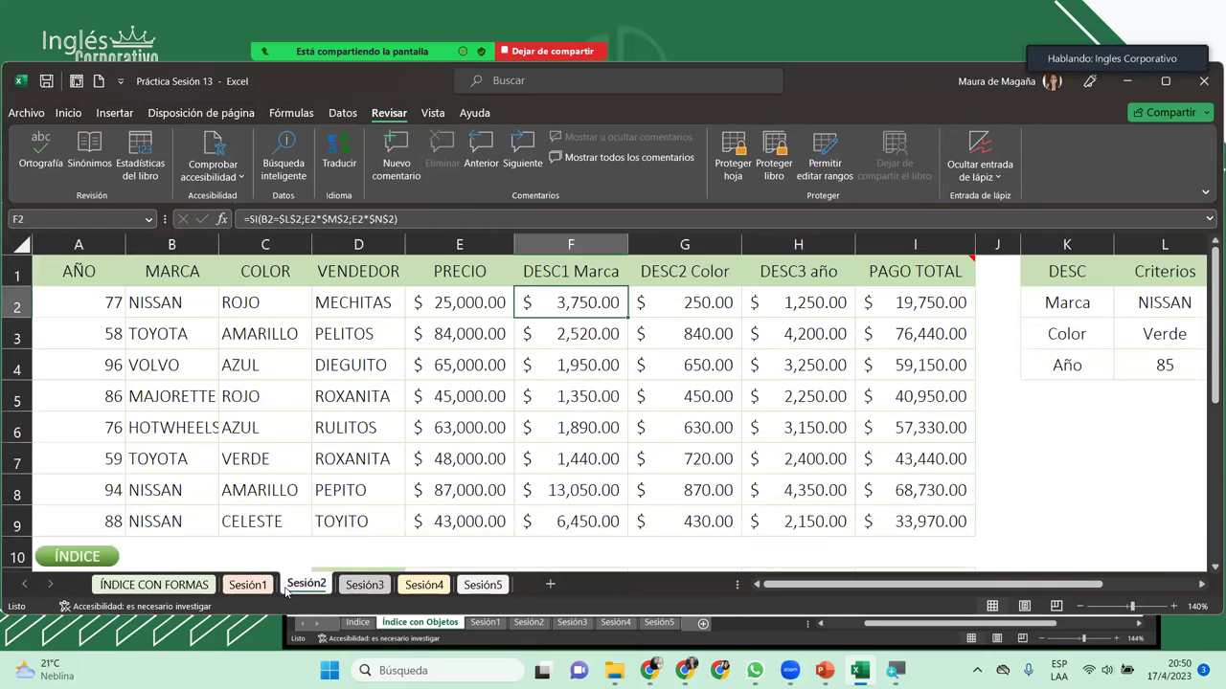
pyautogui.click(254, 588)
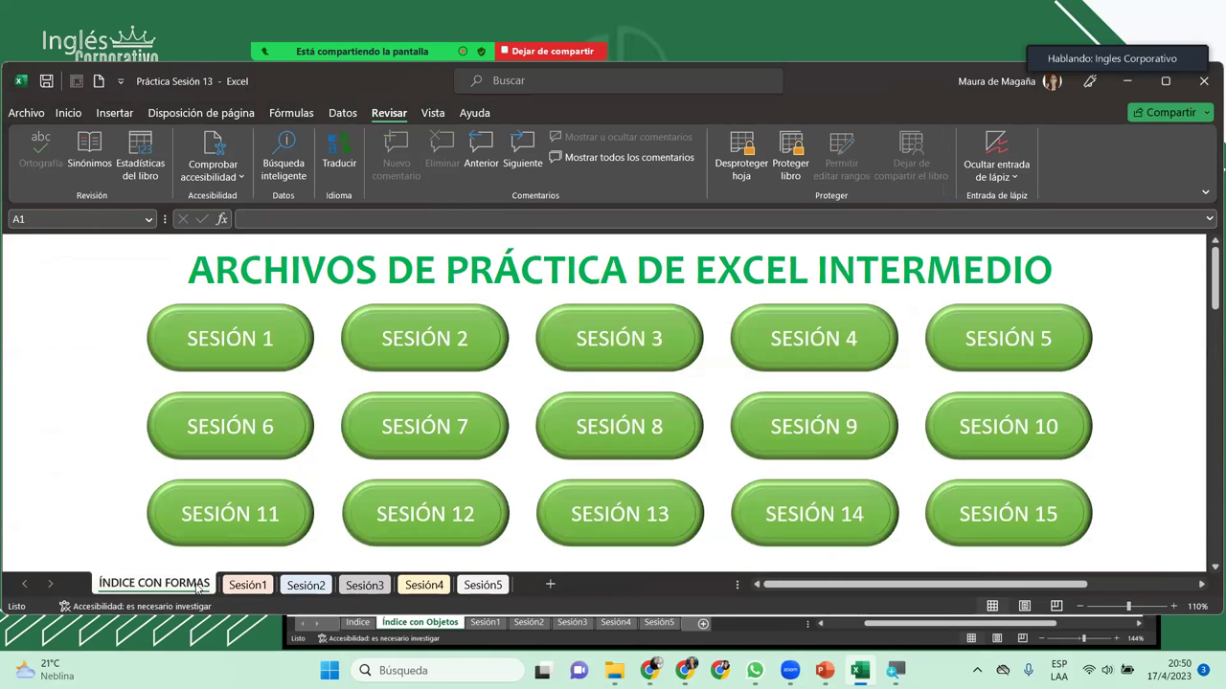
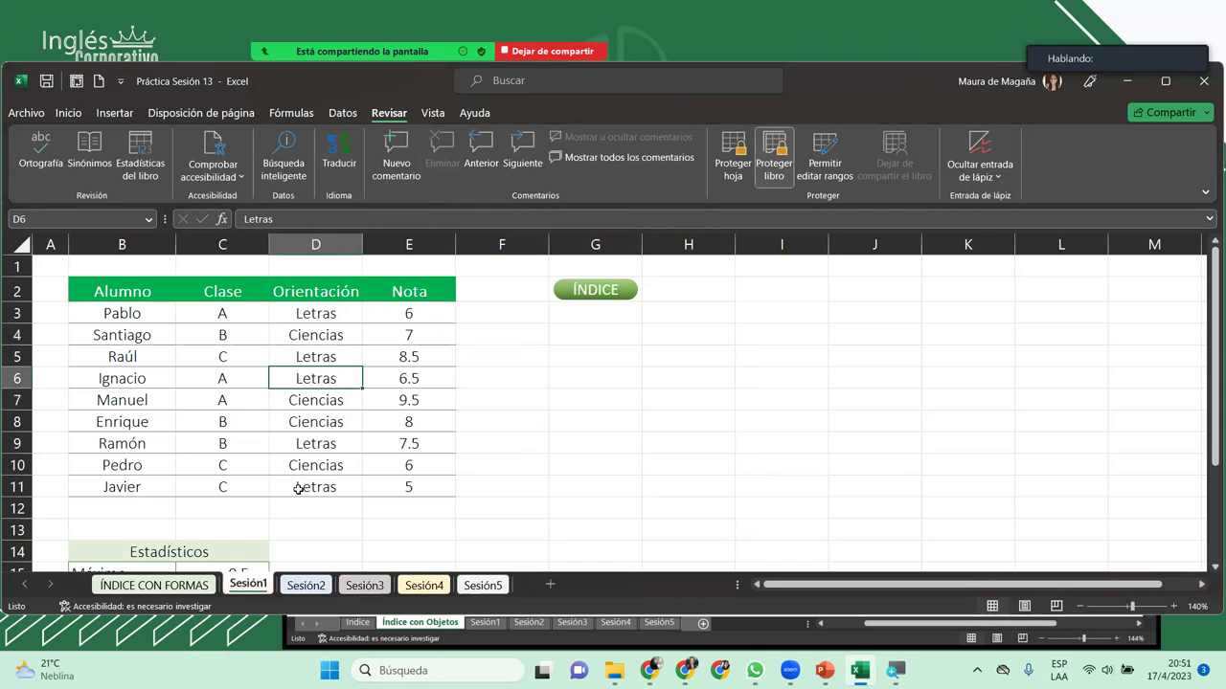
# Step: Maximize the workbook window and bring up the ÍNDICE CON FORMAS sheet
pyautogui.click(1165, 81)
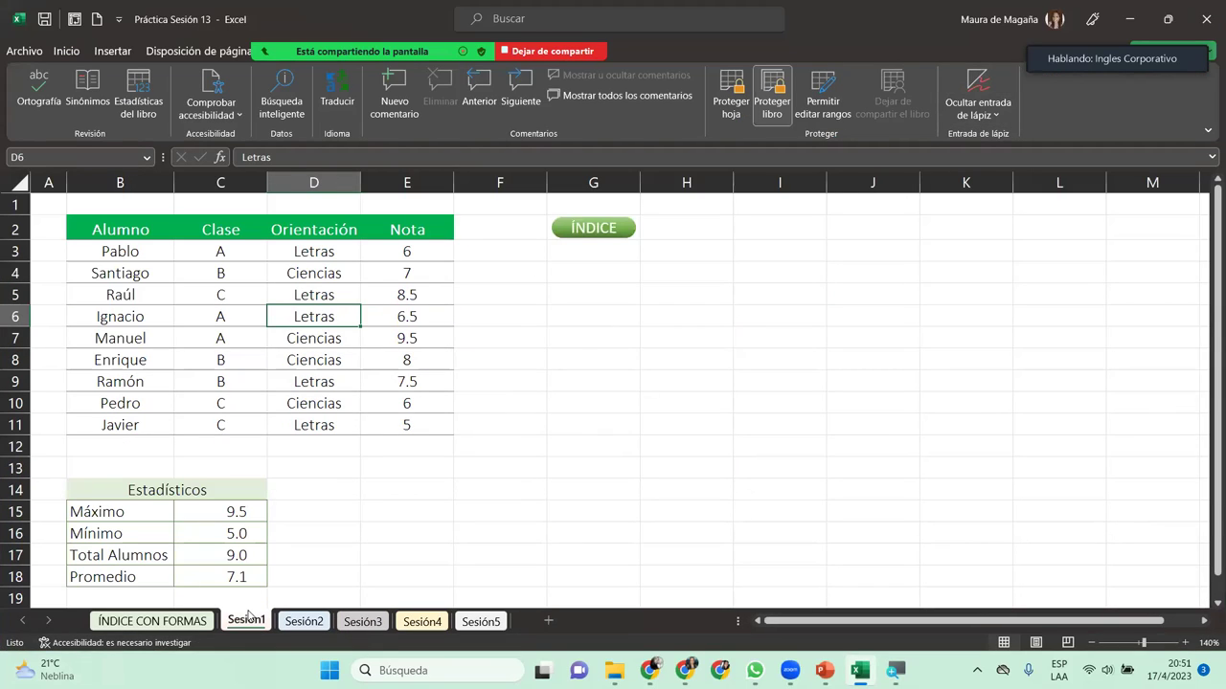
pyautogui.click(190, 627)
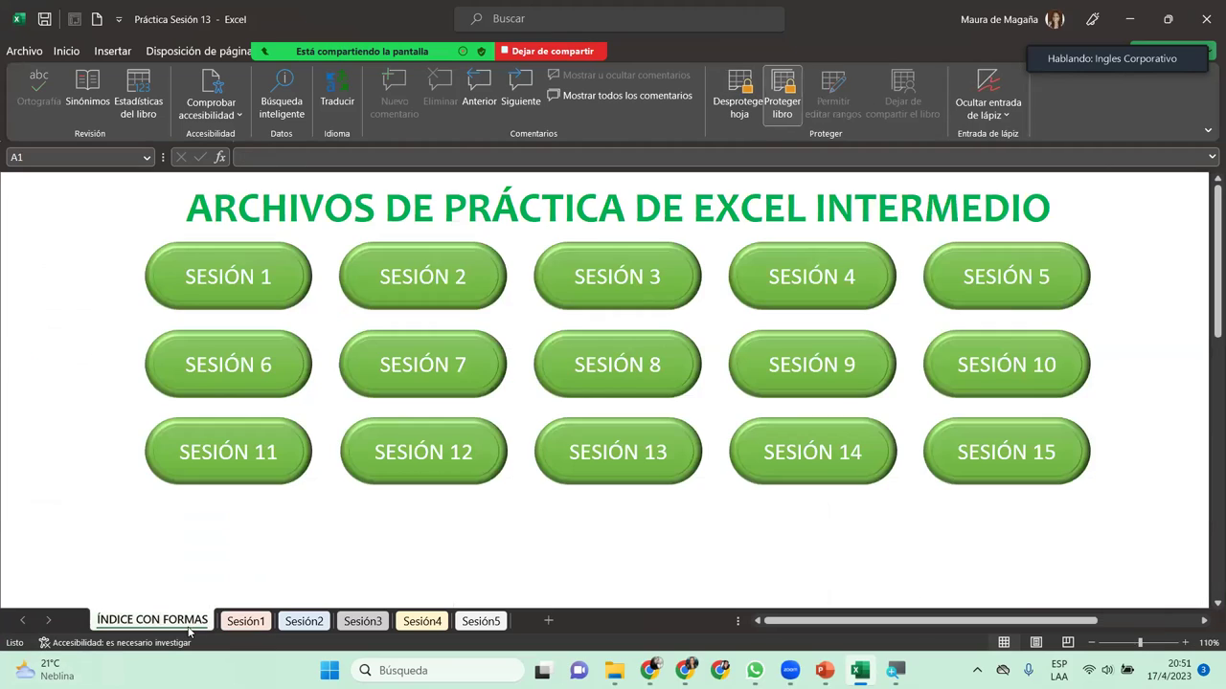
# Step: Group all sheets with Seleccionar todas las hojas, then ungroup them by going to Sesión1
pyautogui.rightClick(190, 630)
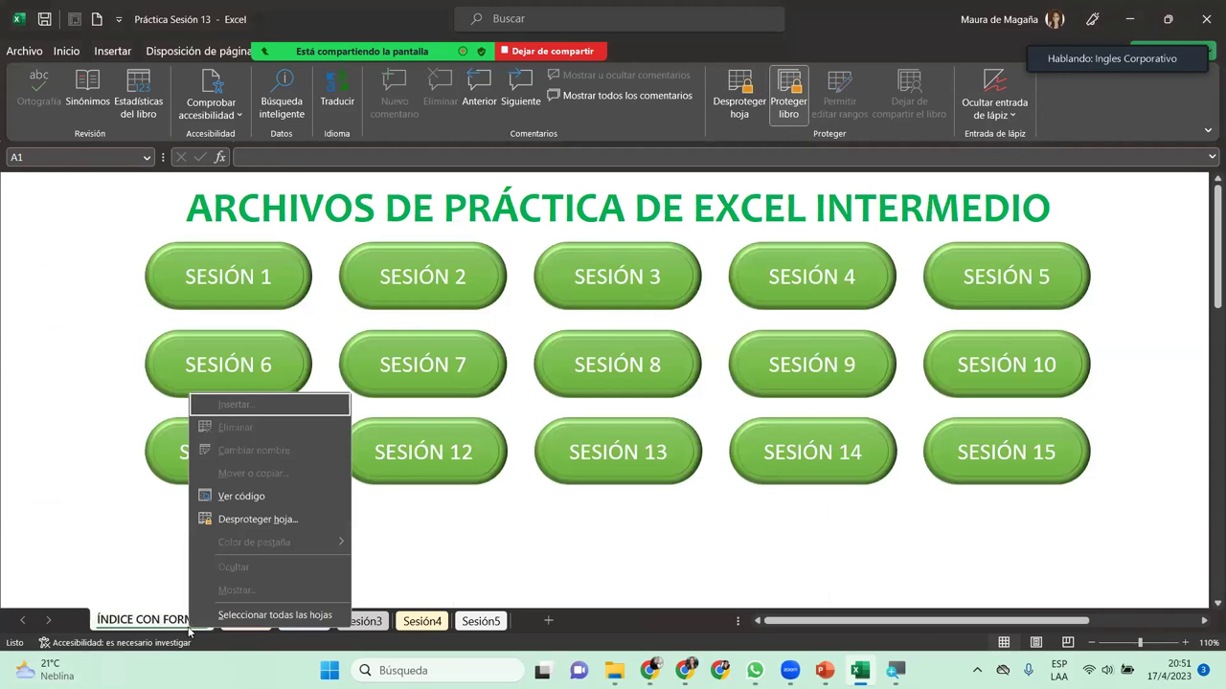
pyautogui.click(270, 615)
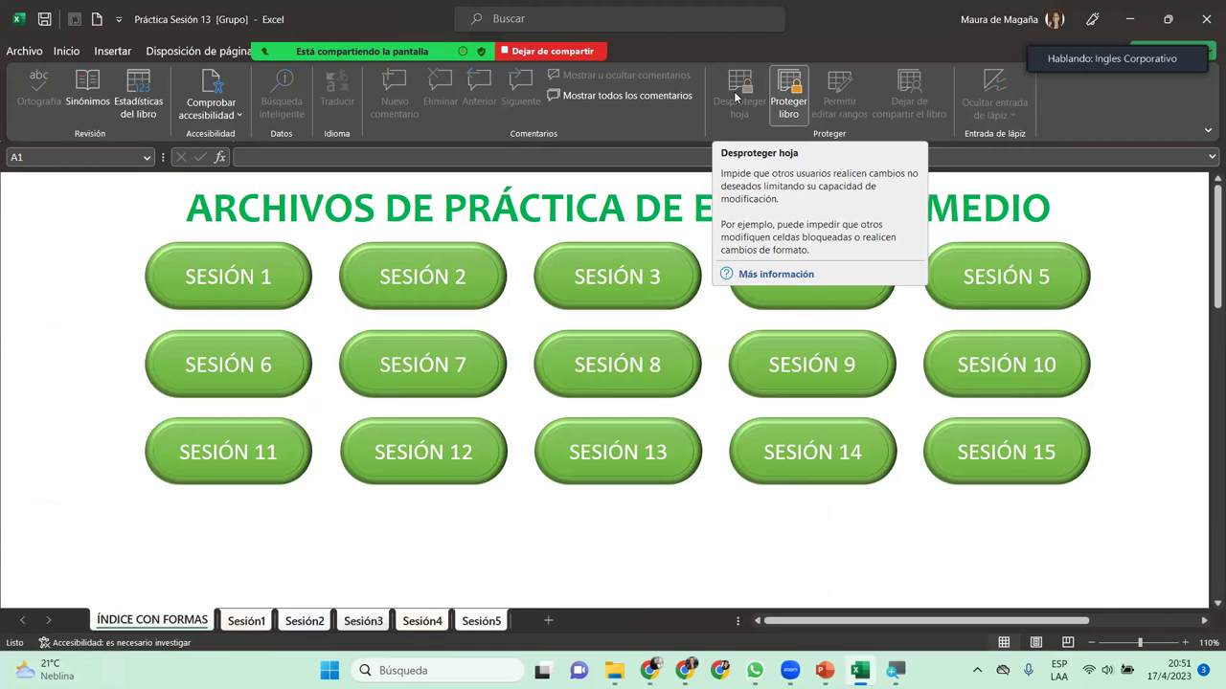
pyautogui.click(247, 621)
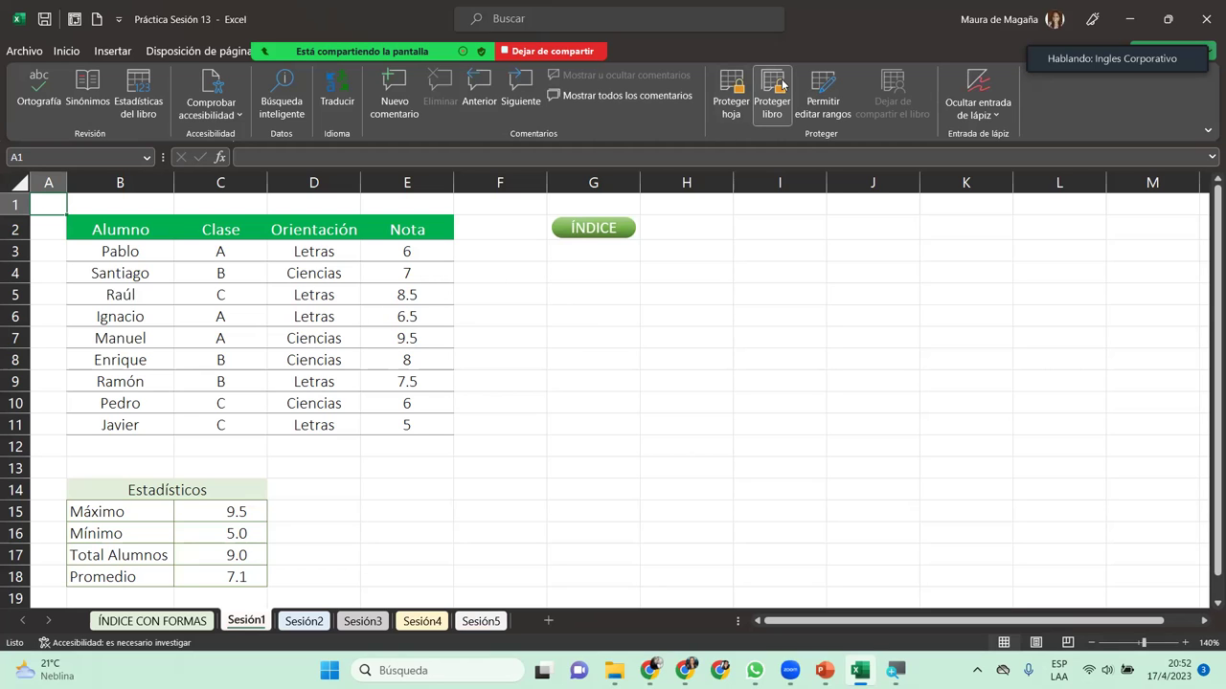
# Step: Cancel the Proteger hoja dialog on Sesión1, leaving it unprotected, and return to ÍNDICE CON FORMAS
pyautogui.click(736, 96)
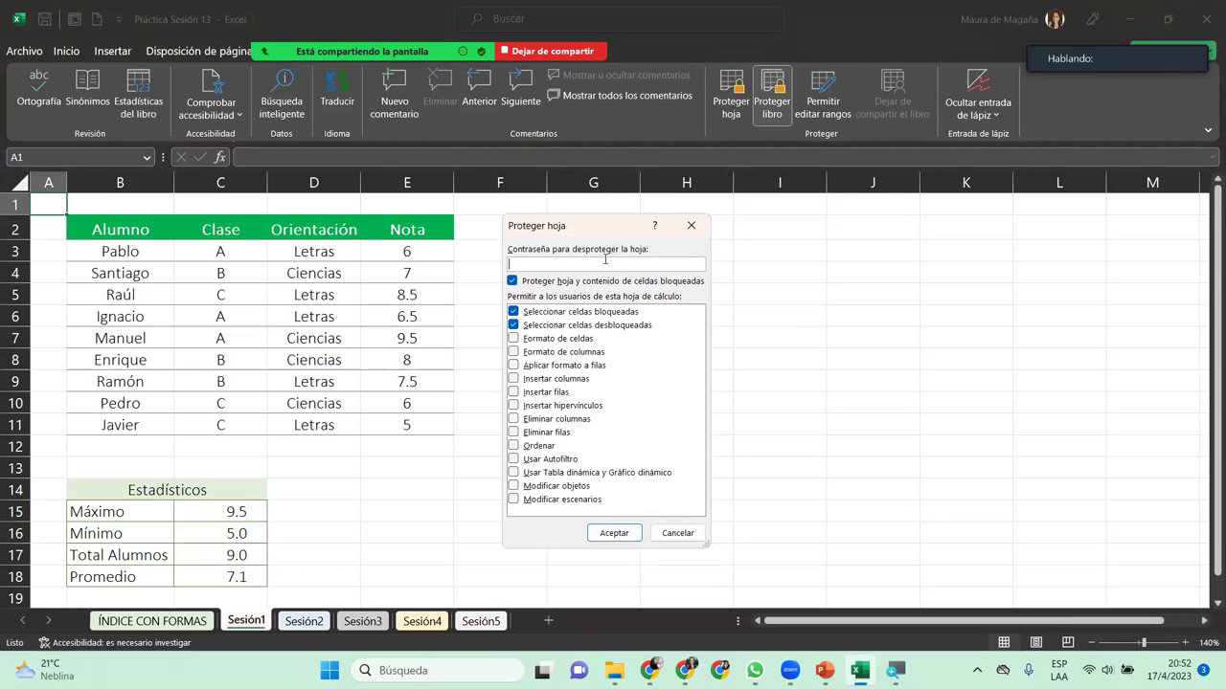
pyautogui.click(690, 225)
pyautogui.click(200, 619)
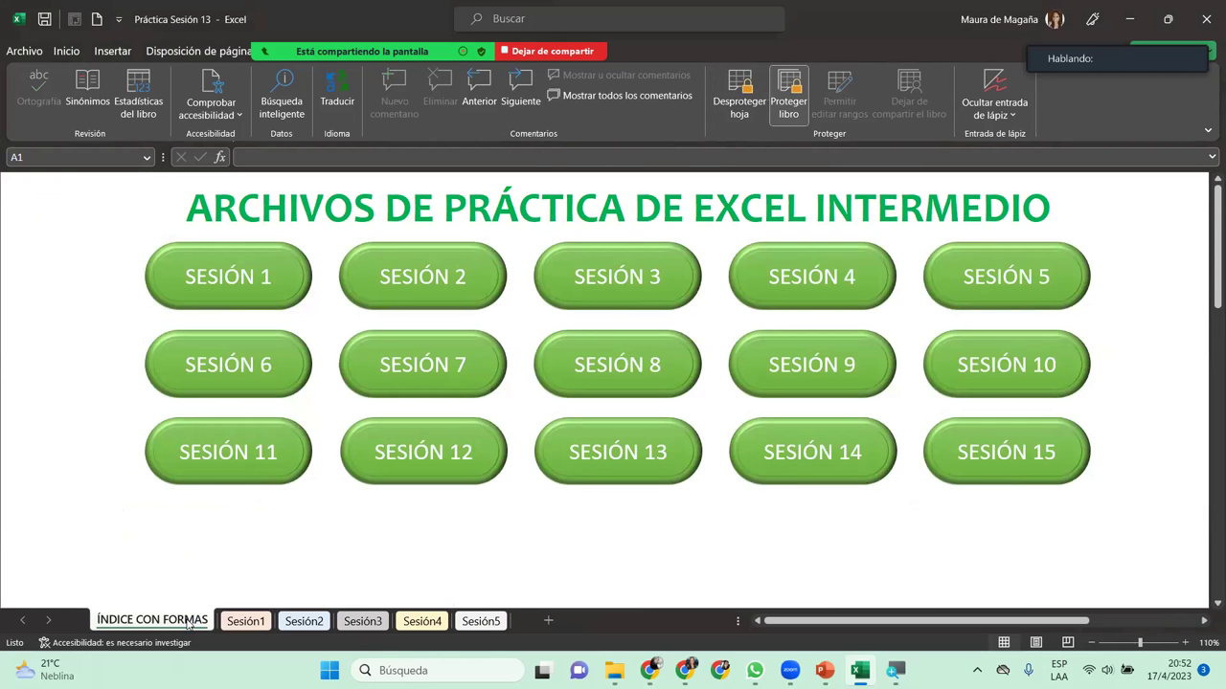
# Step: Unprotect ÍNDICE CON FORMAS with the sheet password, retrying after an incorrect-password warning
pyautogui.click(744, 92)
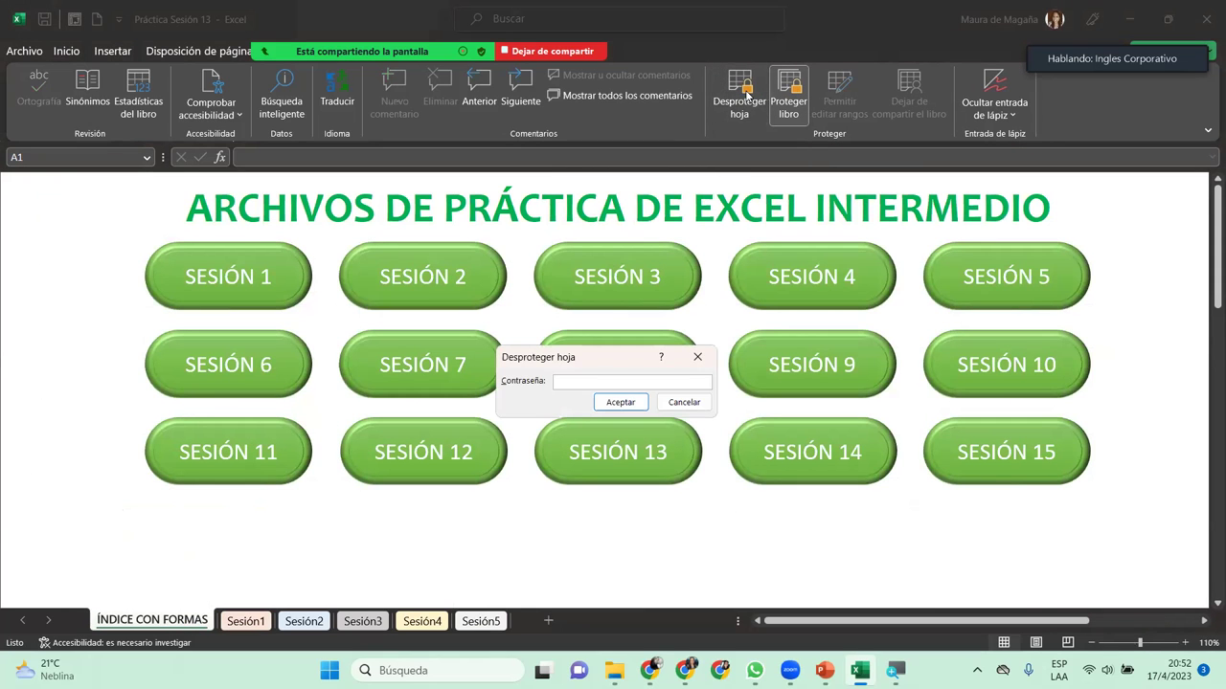
pyautogui.write('1234')
pyautogui.press('Return')
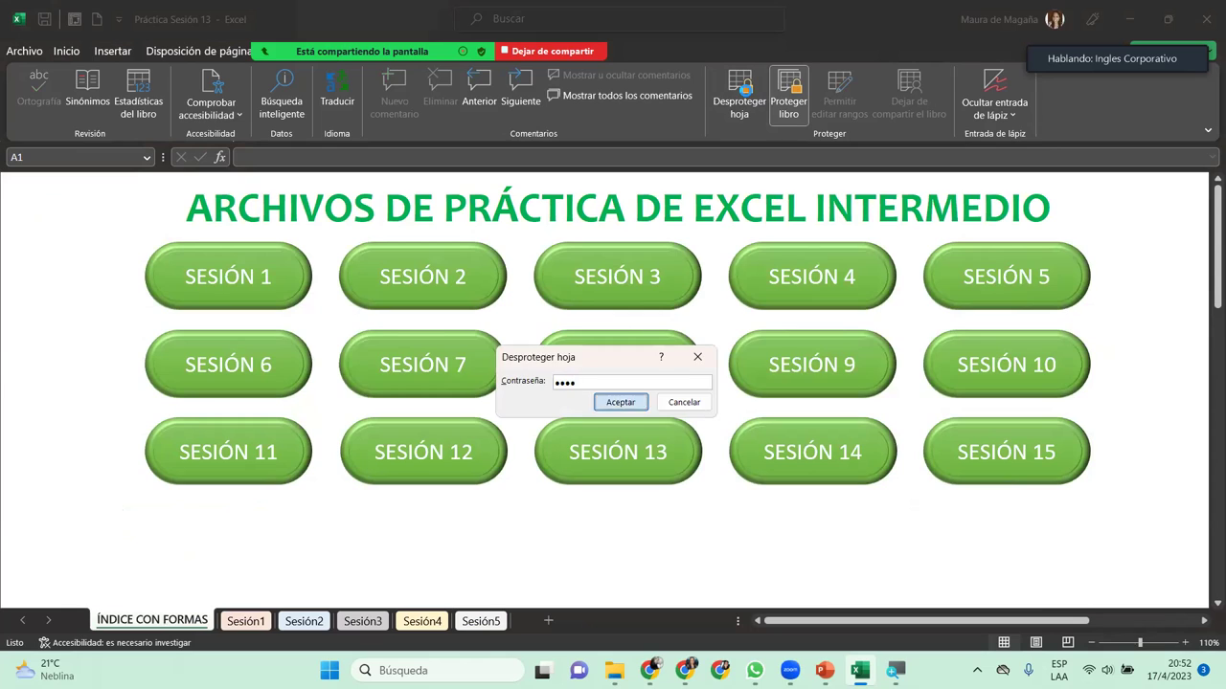
pyautogui.press('Return')
pyautogui.click(744, 93)
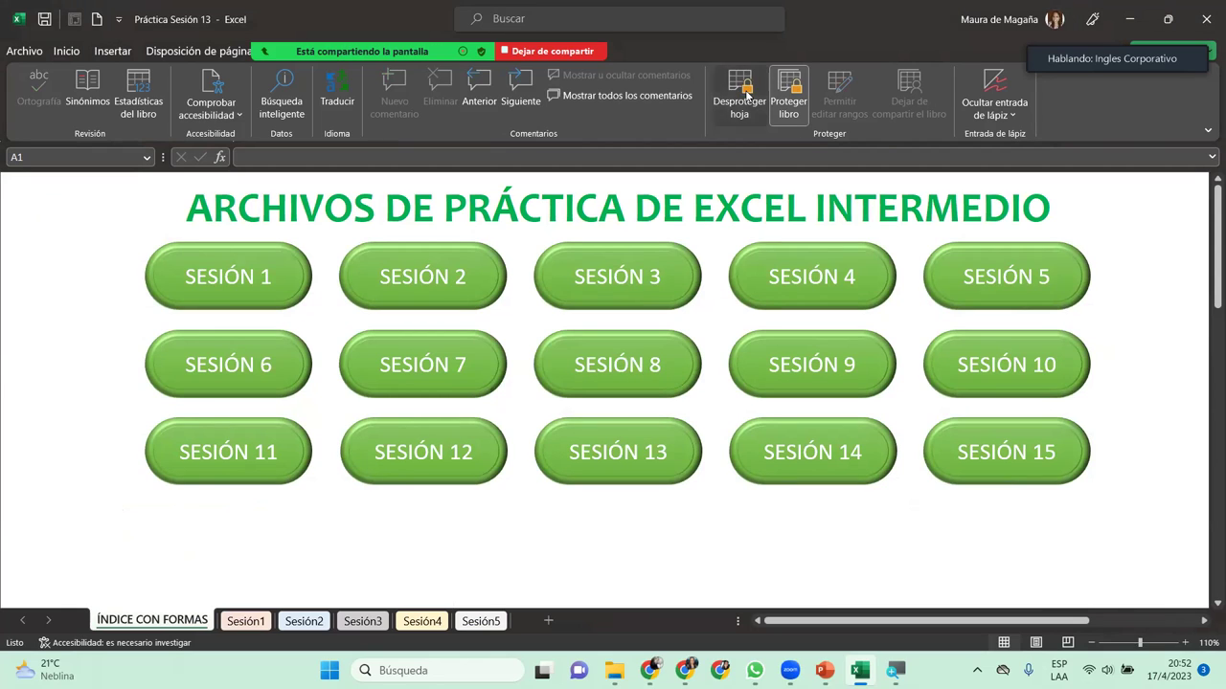
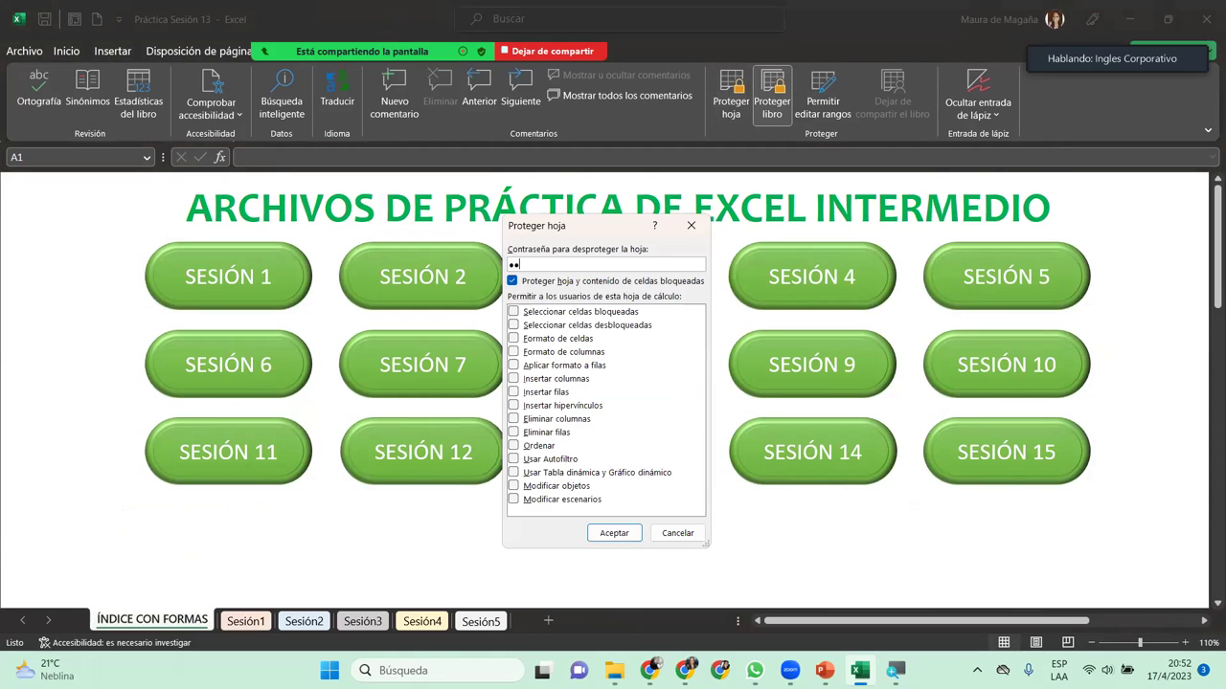
# Step: Confirm the password to protect ÍNDICE CON FORMAS, then switch to the Sesión1 grades sheet
pyautogui.press('Return')
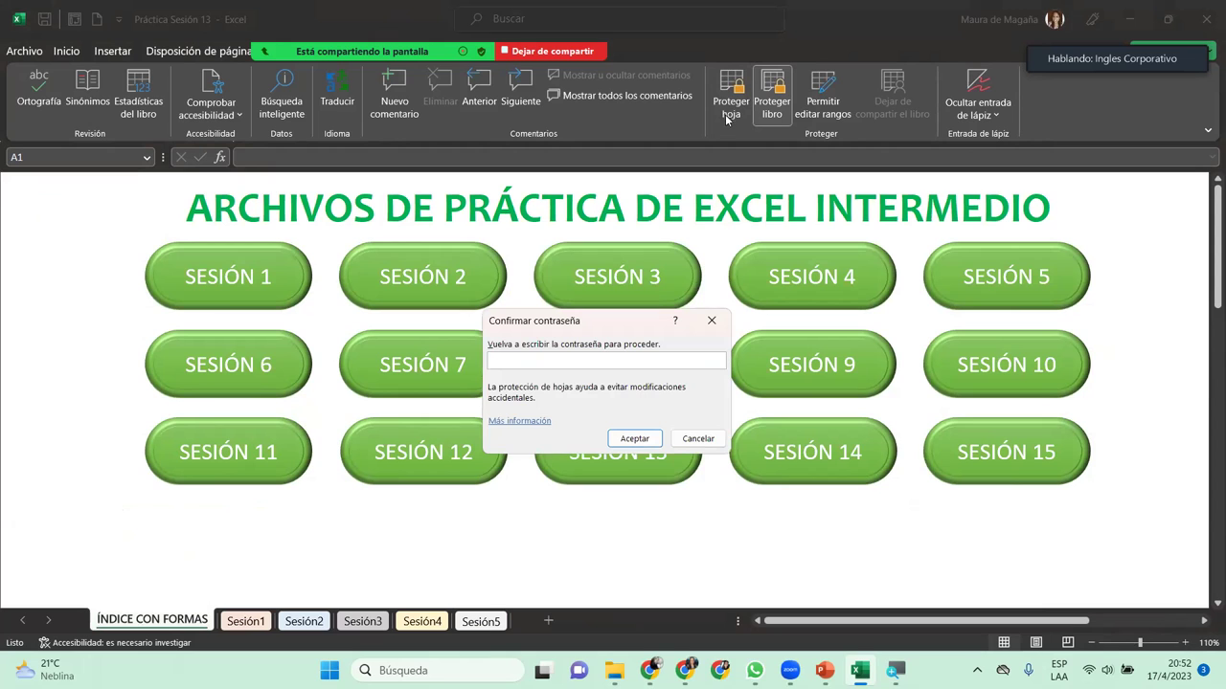
pyautogui.write('1234')
pyautogui.press('Return')
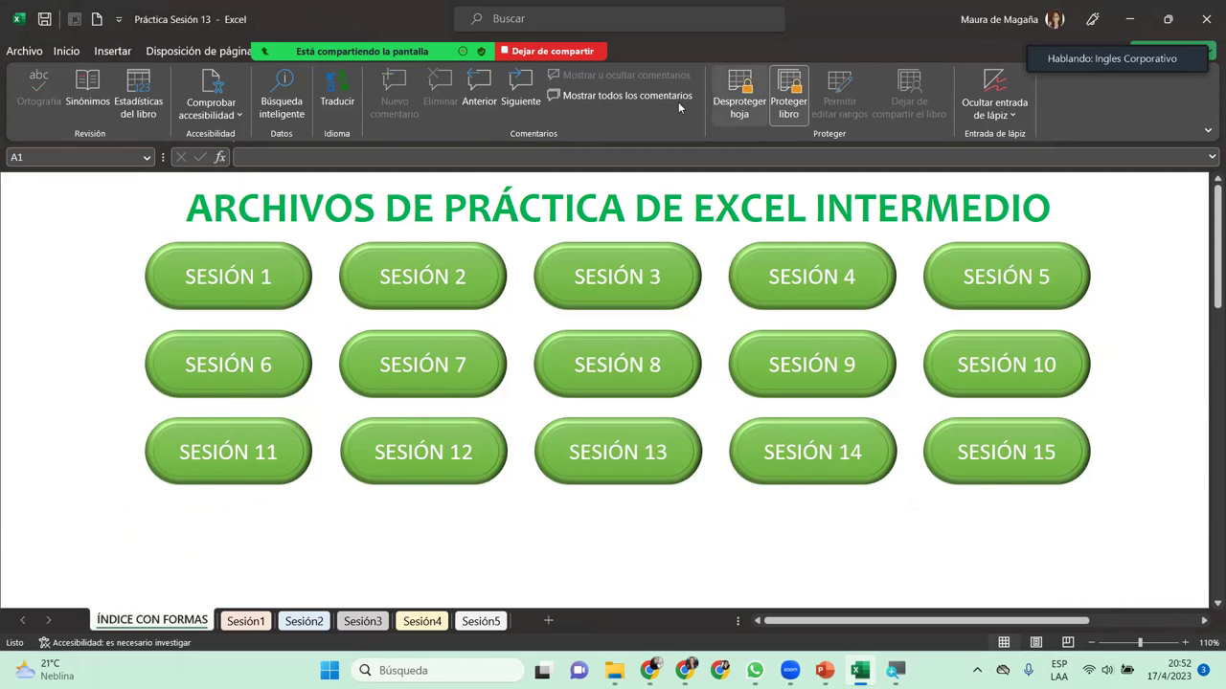
pyautogui.click(246, 622)
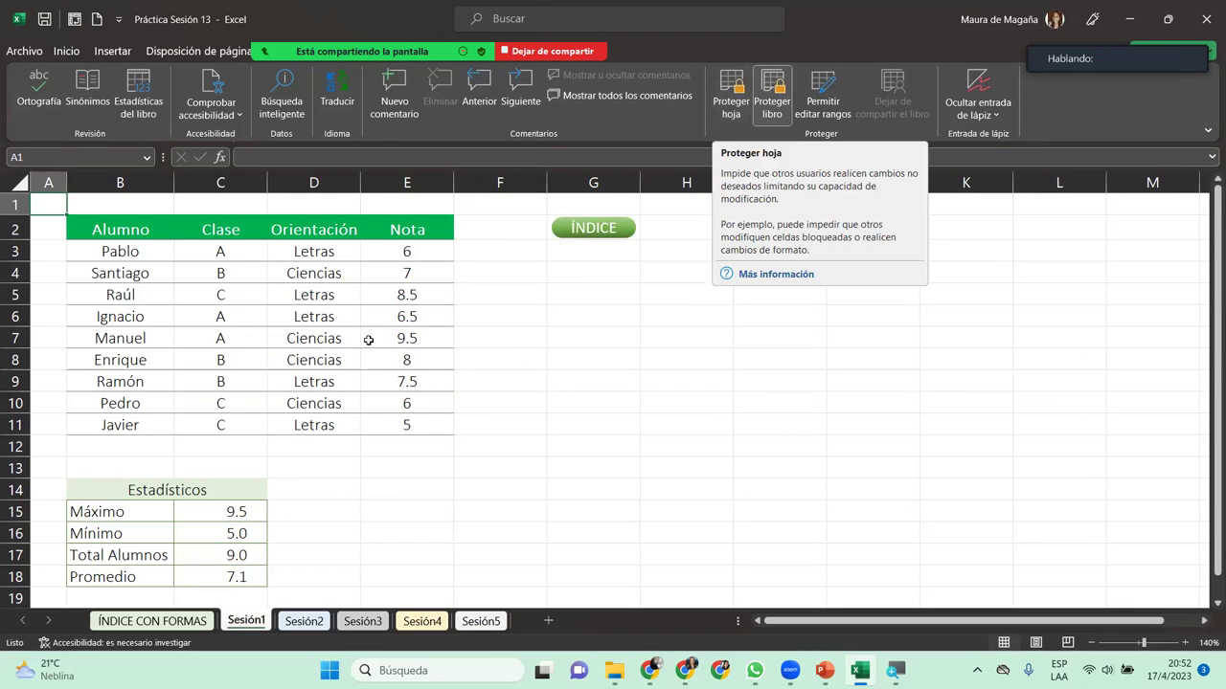
# Step: Check the Máximo formula in C15, select grades E3:E11, and open Permitir editar rangos
pyautogui.click(251, 514)
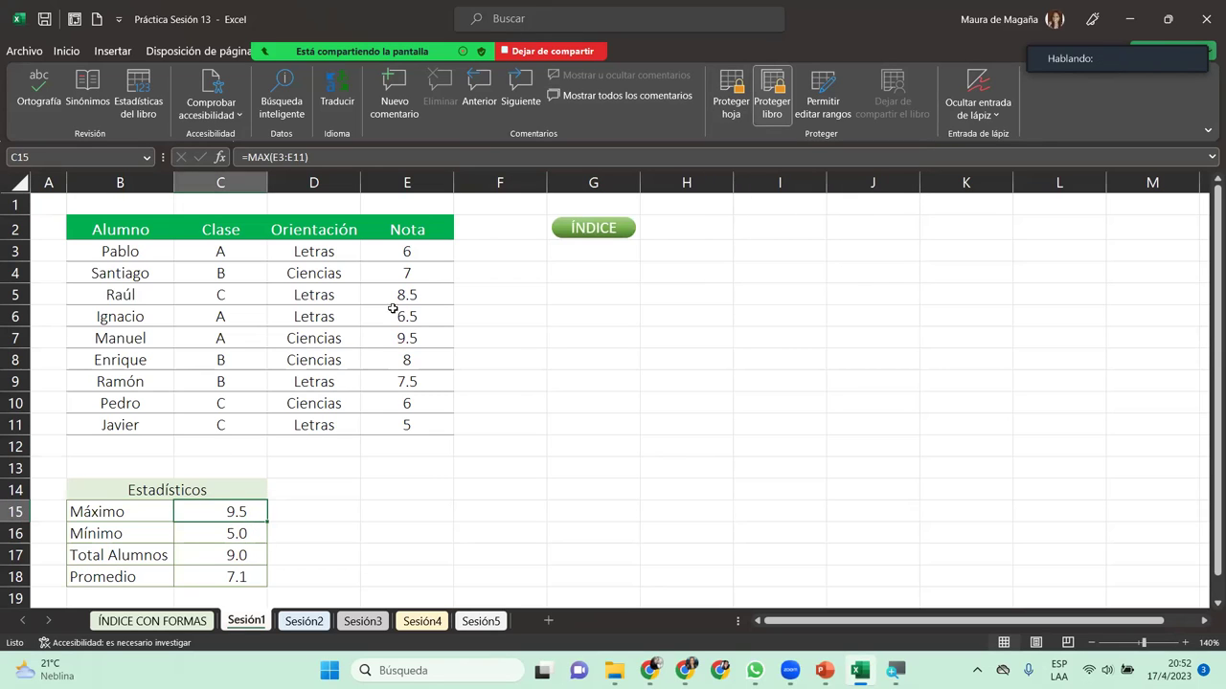
pyautogui.click(430, 251)
pyautogui.moveTo(431, 285); pyautogui.dragTo(428, 417)
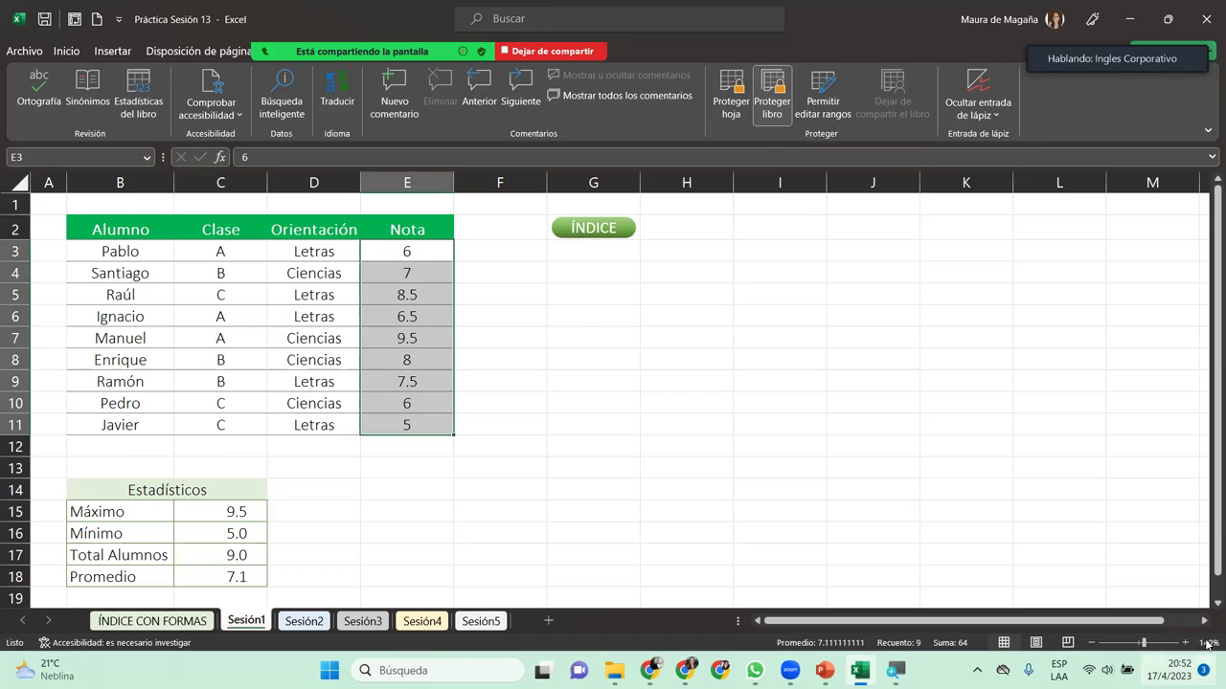
pyautogui.scroll(-1, 1005, 536)
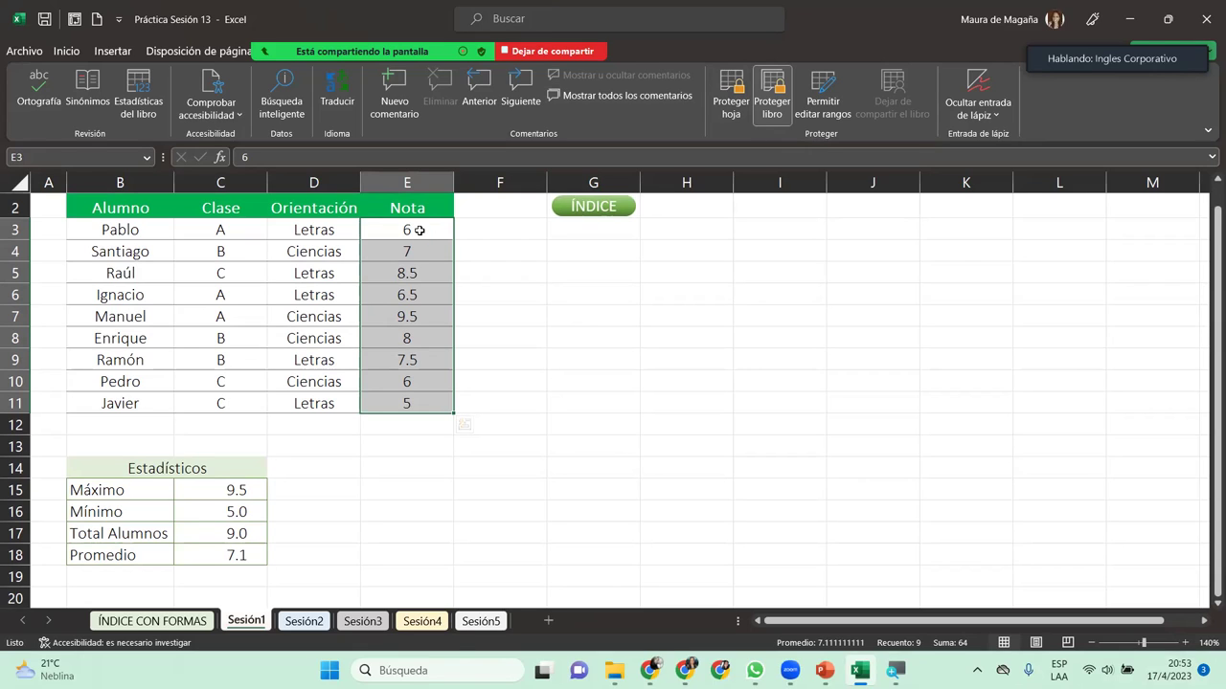
pyautogui.click(835, 80)
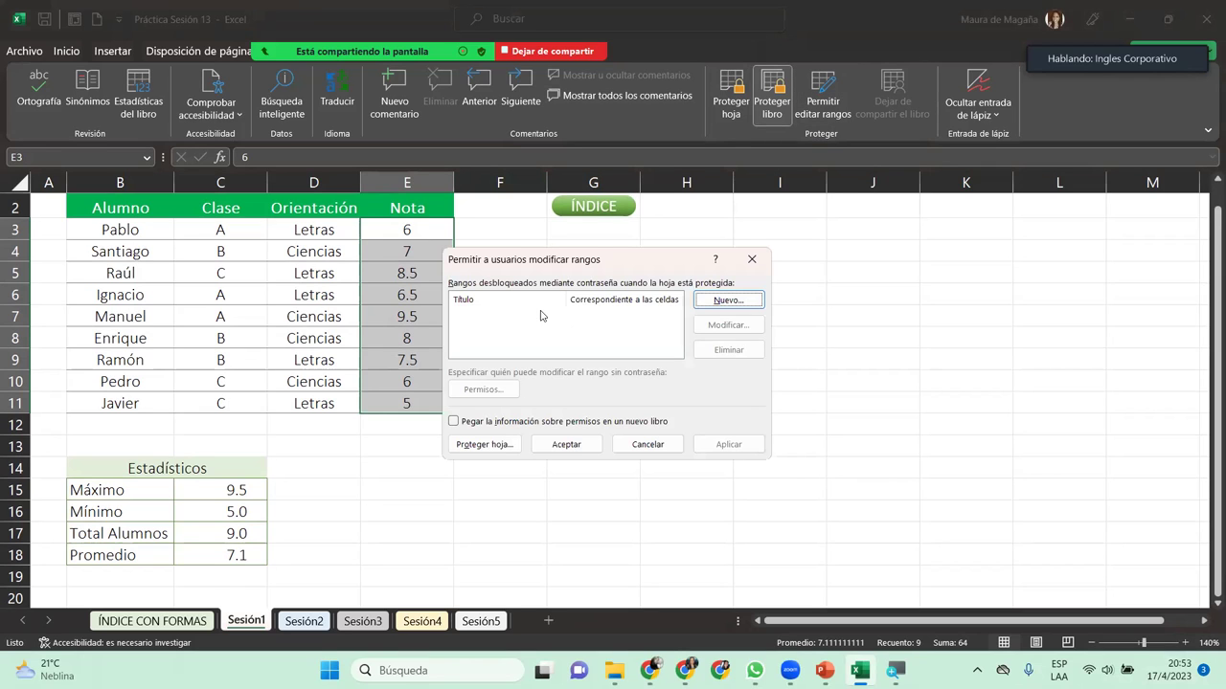
# Step: Add a new editable range titled Calificaciones covering =$E$3:$E$11 and close the ranges list
pyautogui.moveTo(593, 270); pyautogui.dragTo(661, 270)
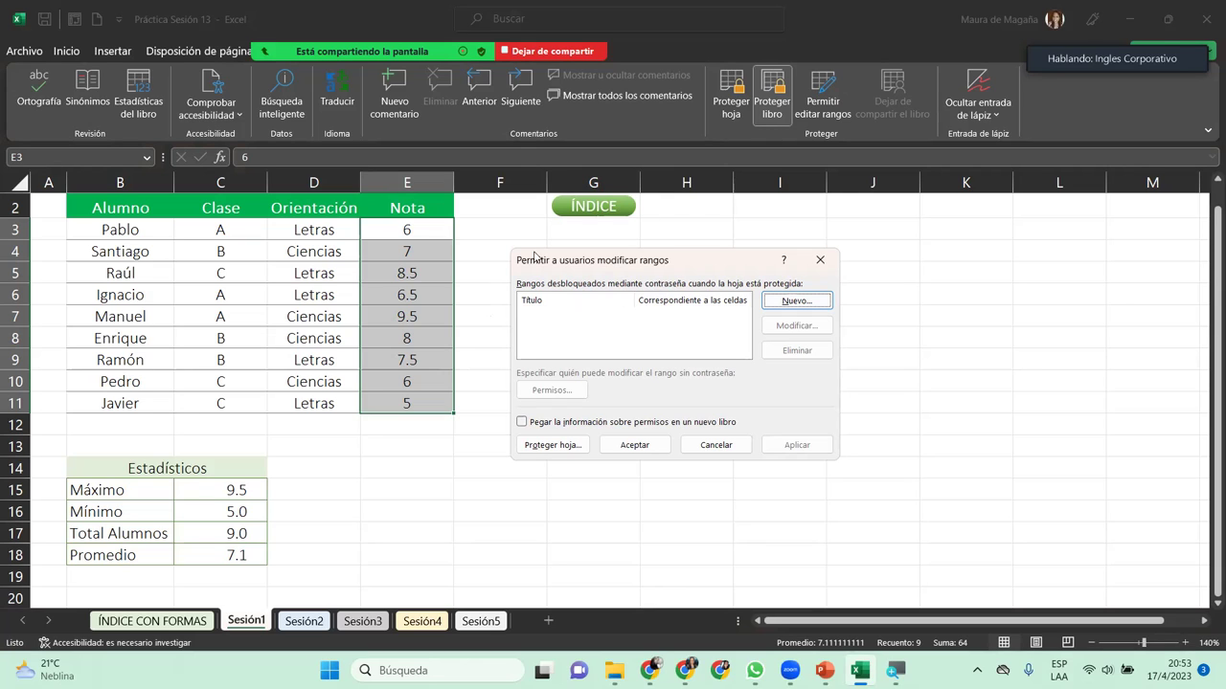
pyautogui.click(796, 300)
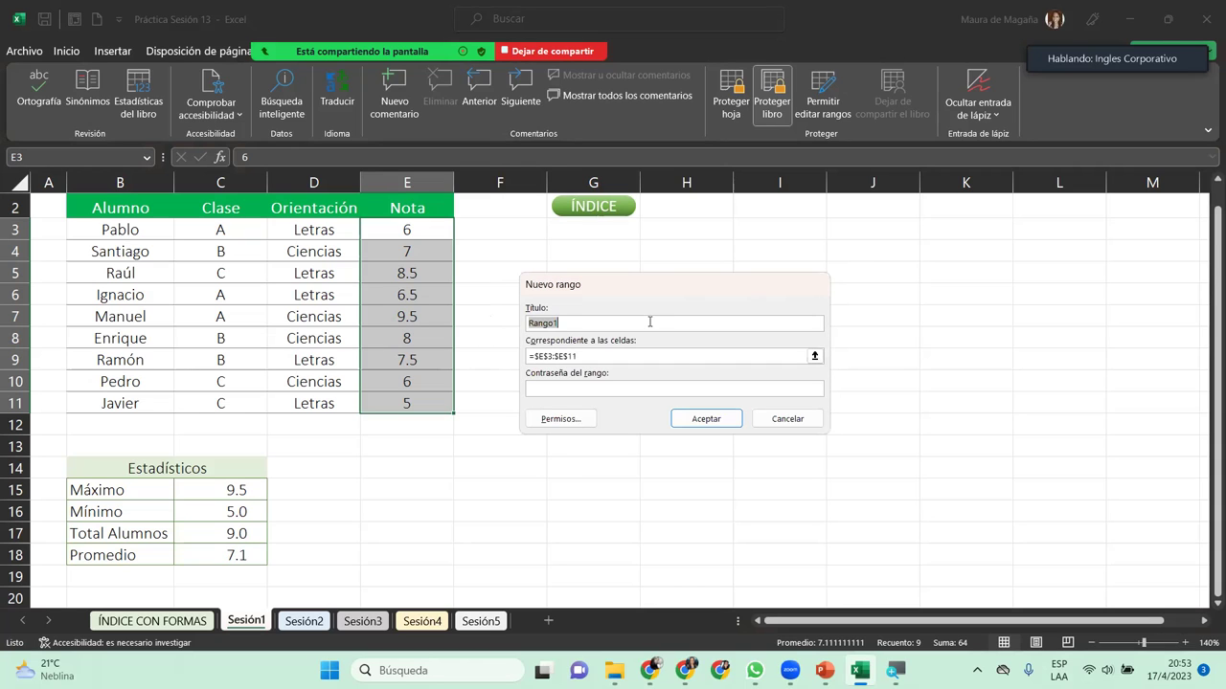
pyautogui.write('Notas')
pyautogui.click(477, 321)
pyautogui.write('Calificaciones')
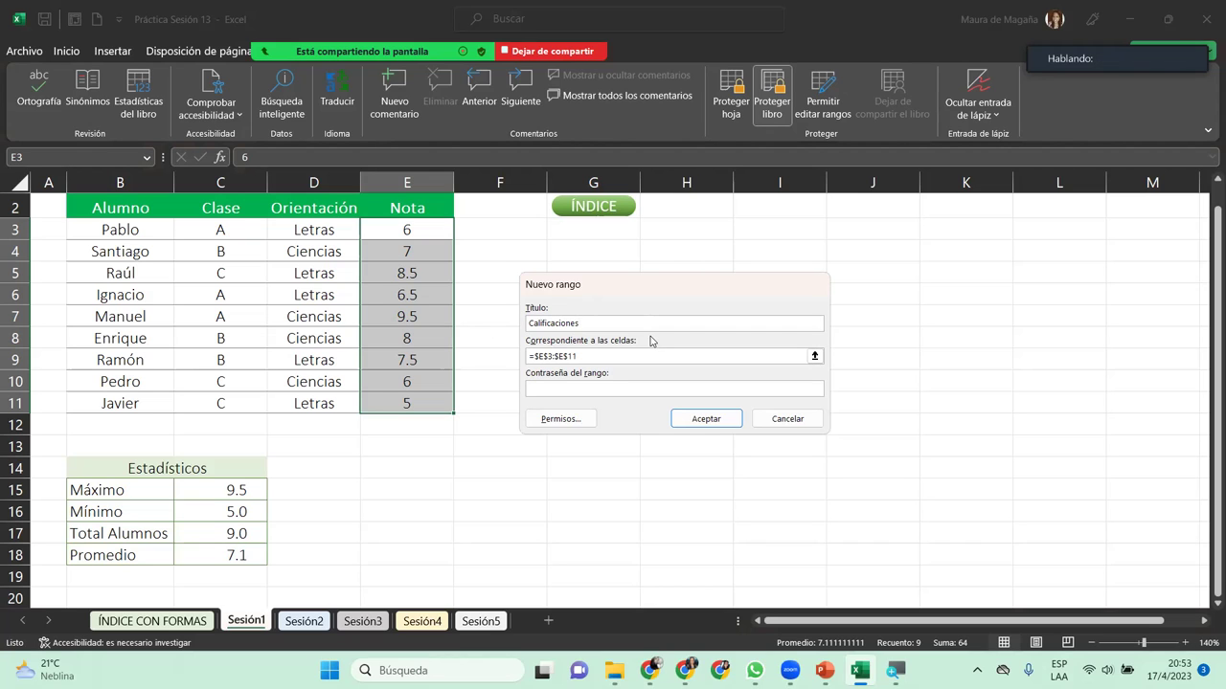
pyautogui.click(591, 355)
pyautogui.click(591, 355)
pyautogui.click(597, 388)
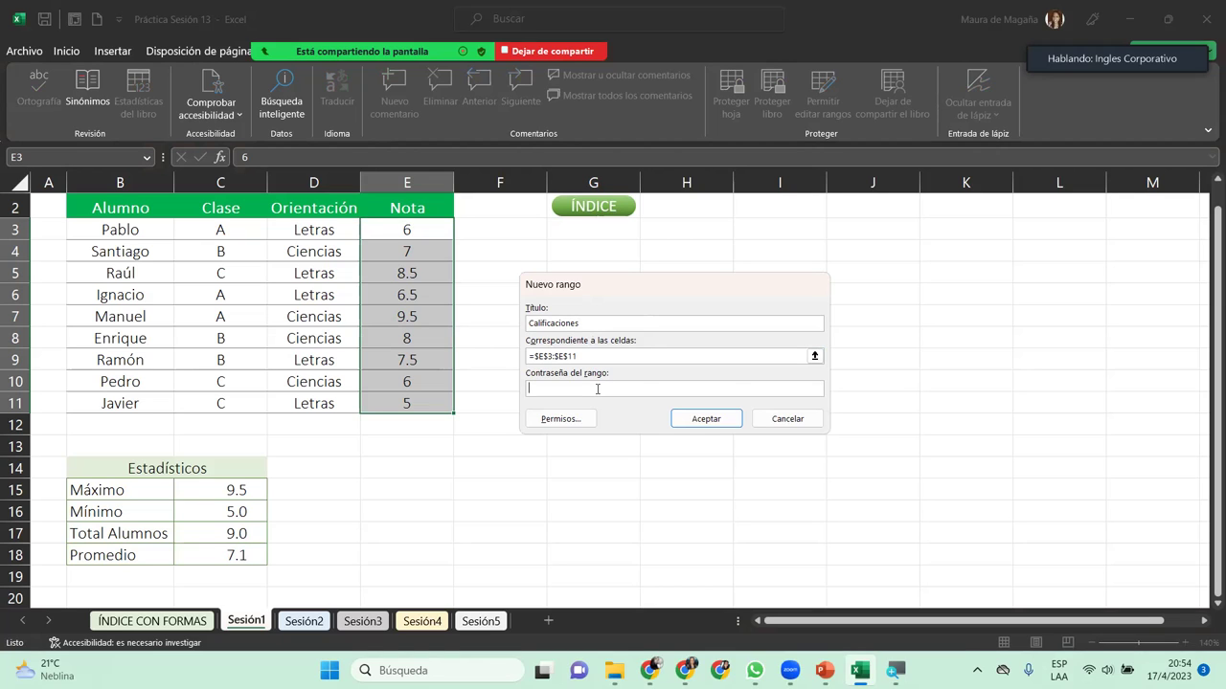
pyautogui.click(706, 419)
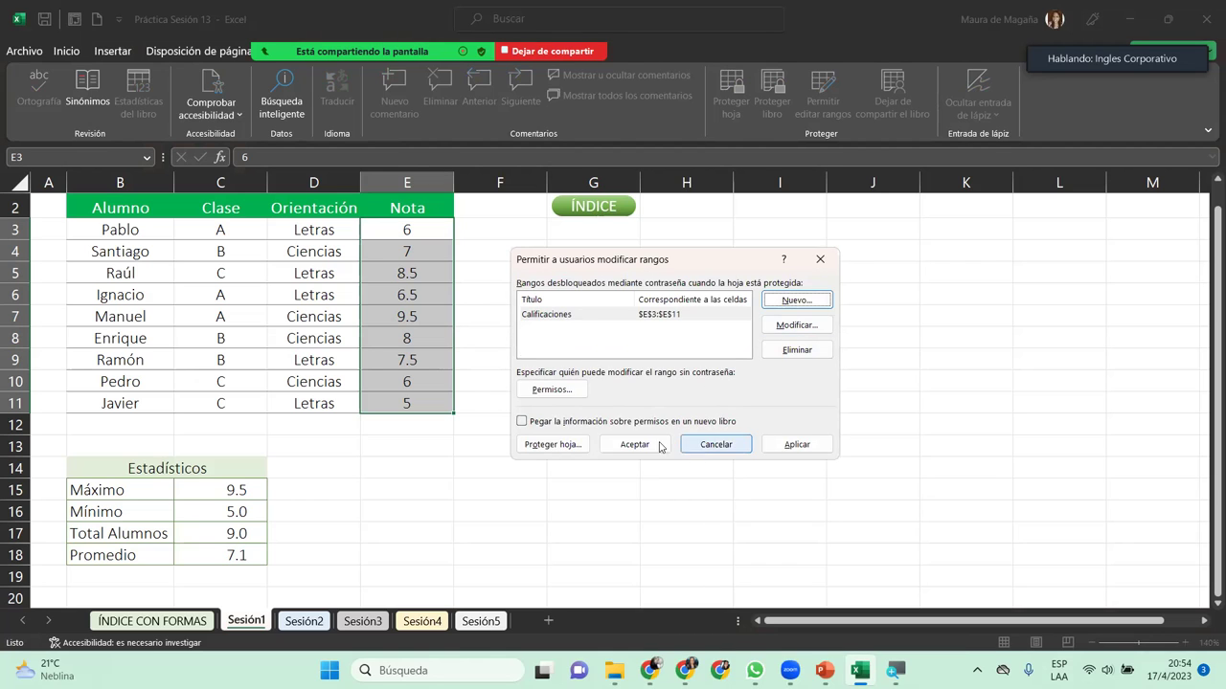
pyautogui.click(659, 446)
pyautogui.click(413, 233)
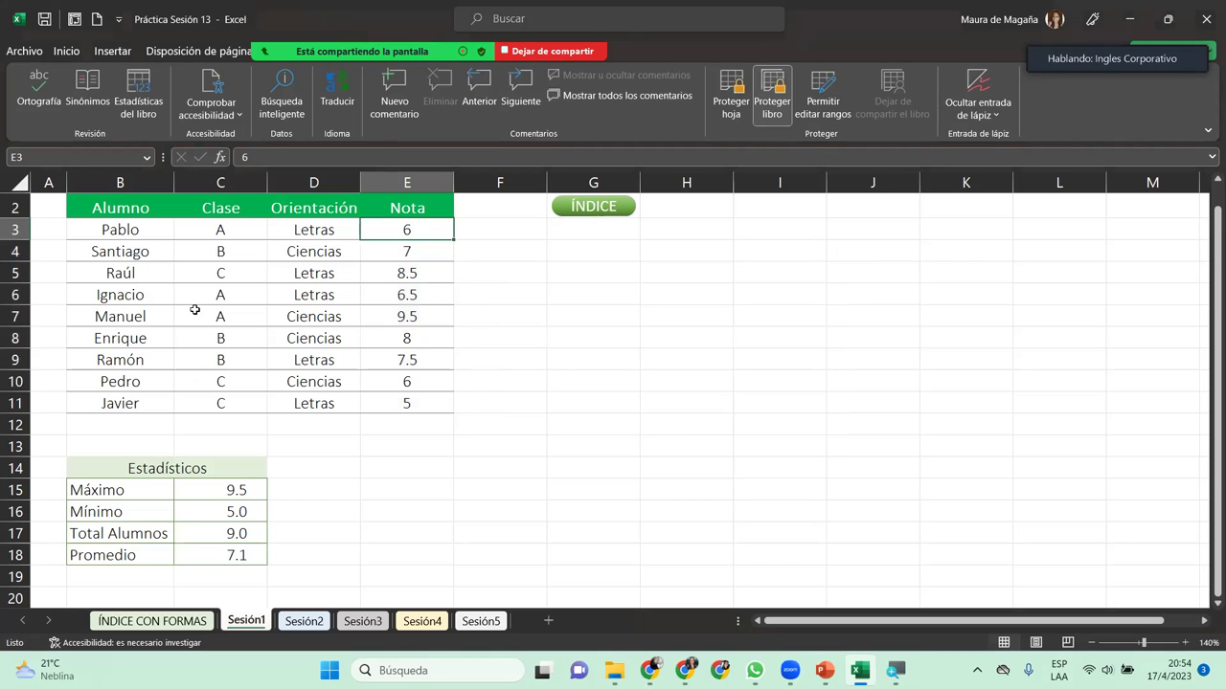
# Step: Protect Sesión1 with a sheet password, correcting and confirming it, then select grade cell E6
pyautogui.click(741, 78)
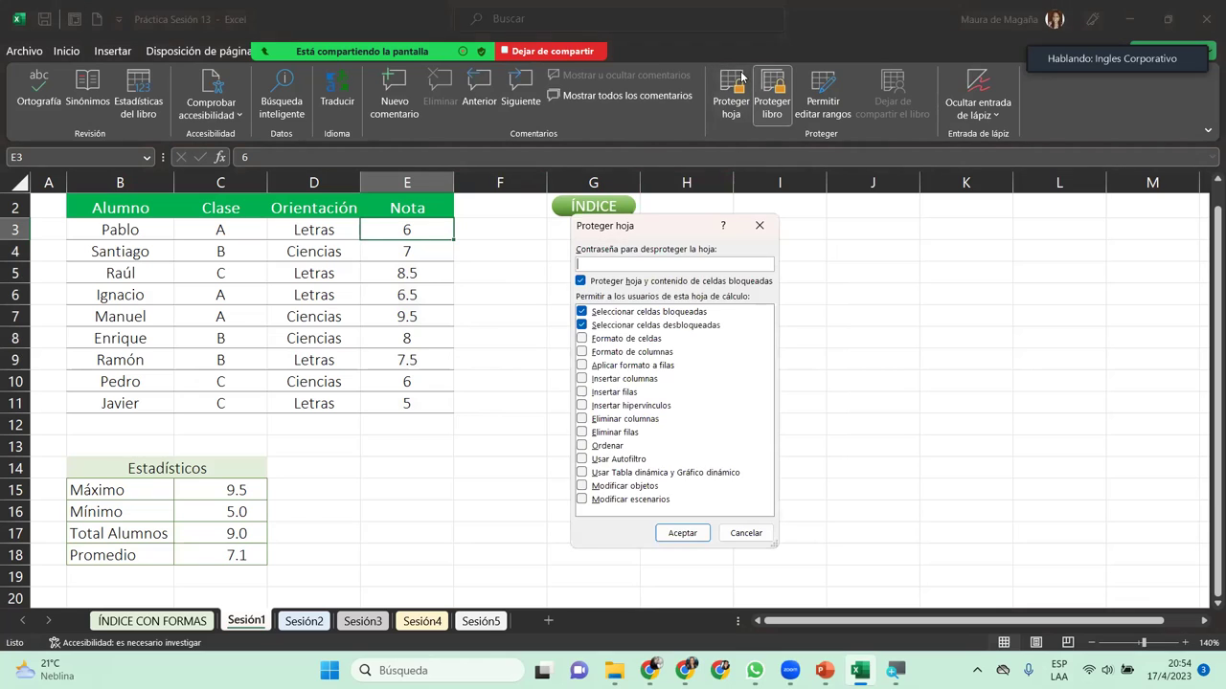
pyautogui.write('123')
pyautogui.press('Return')
pyautogui.write('123')
pyautogui.press('BackSpace')
pyautogui.press('BackSpace')
pyautogui.write('1234')
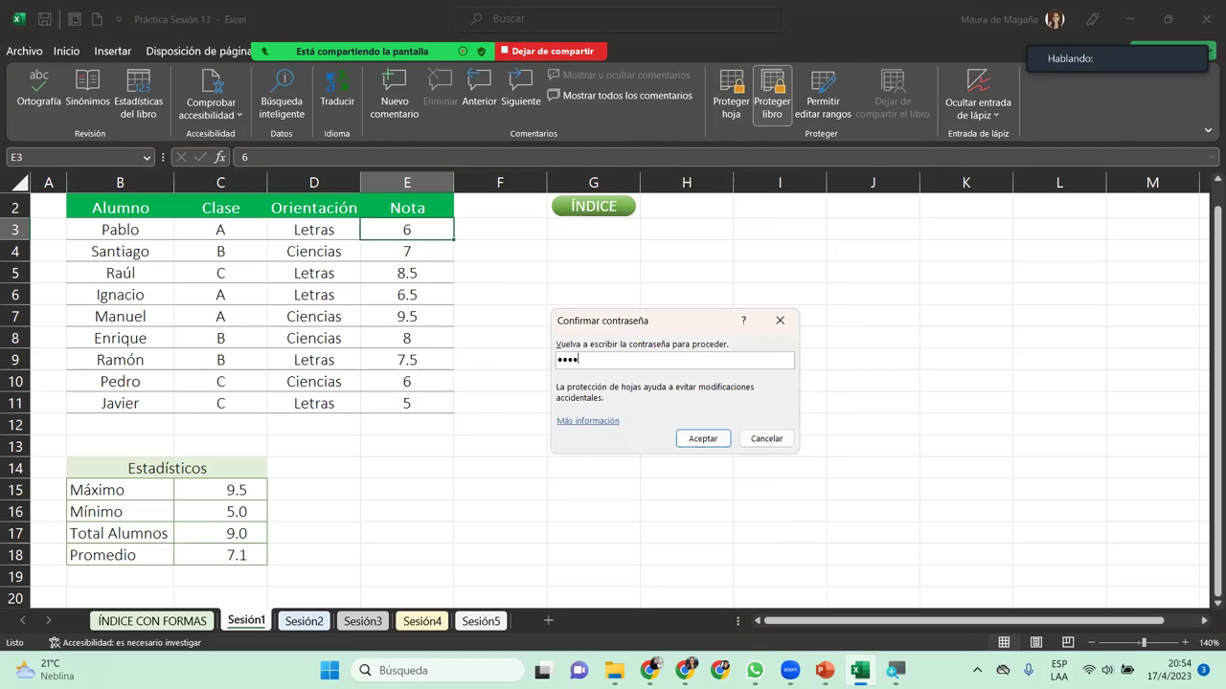
pyautogui.press('Return')
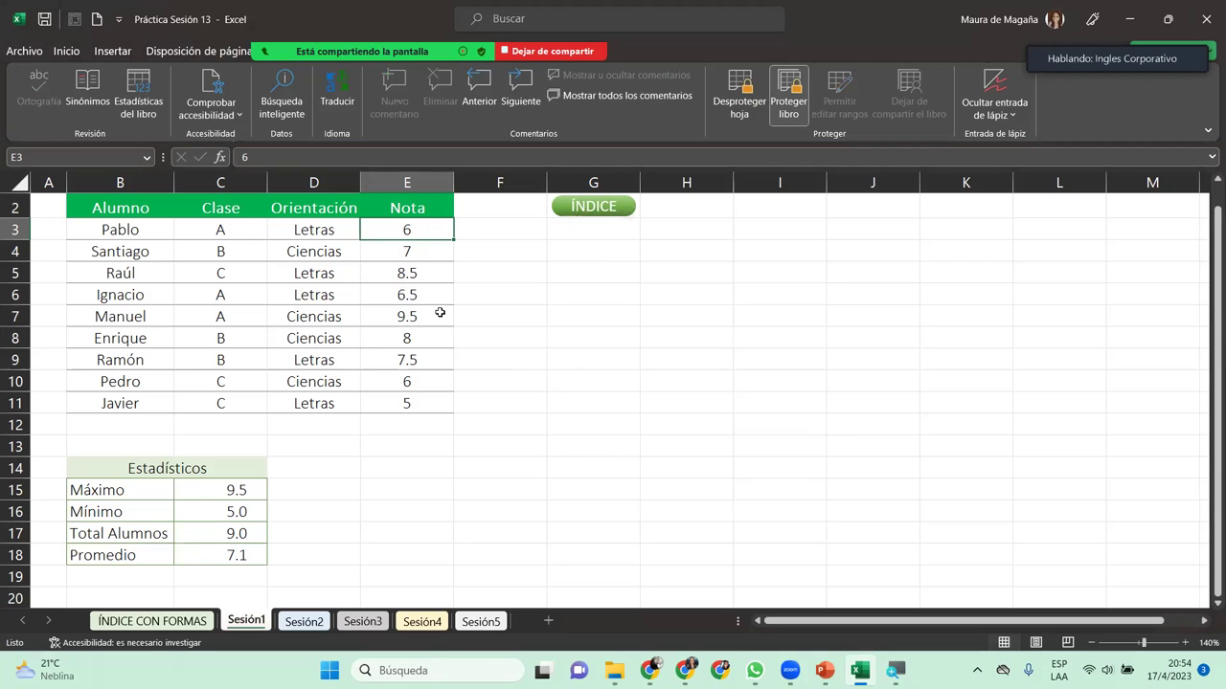
pyautogui.click(409, 296)
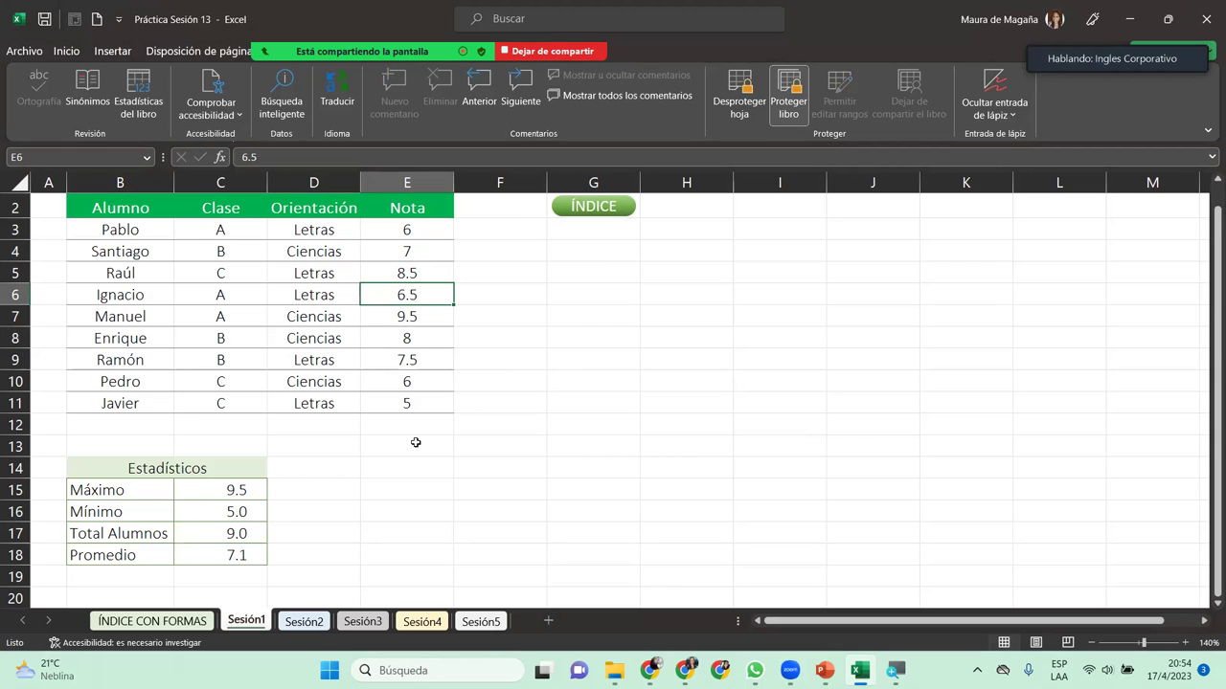
# Step: Enter 10 as the E6 grade and review the Mínimo and Total Alumnos formulas
pyautogui.write('10')
pyautogui.press('Return')
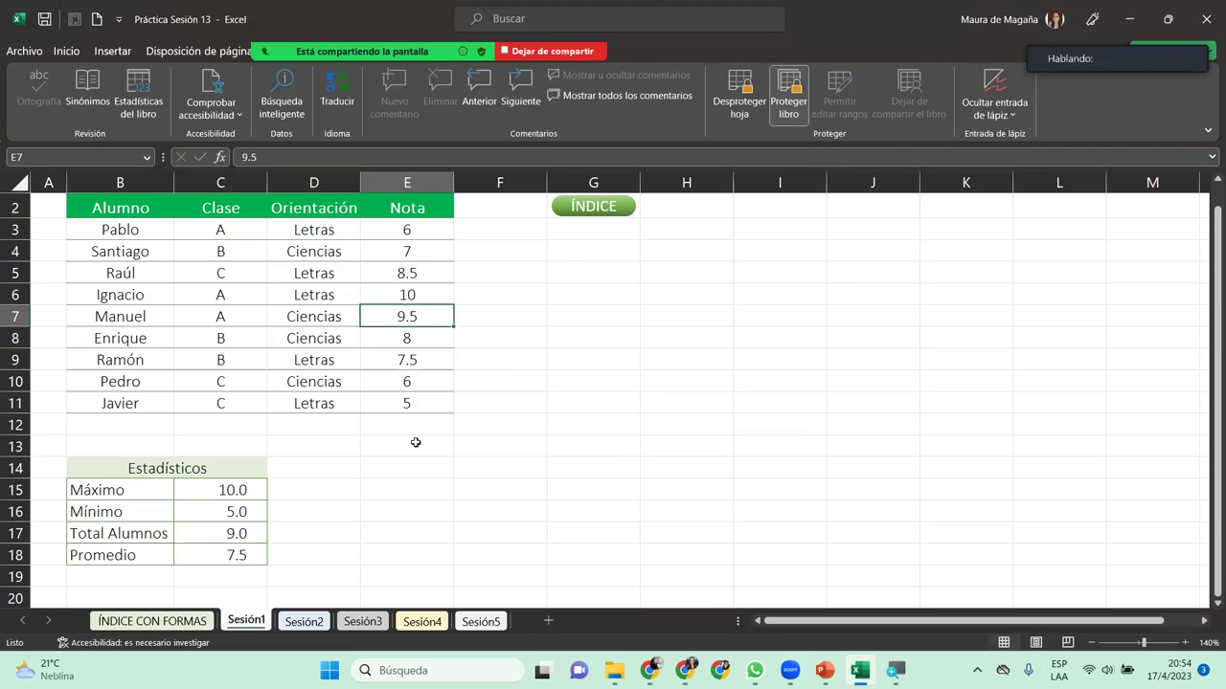
pyautogui.click(232, 503)
pyautogui.click(217, 527)
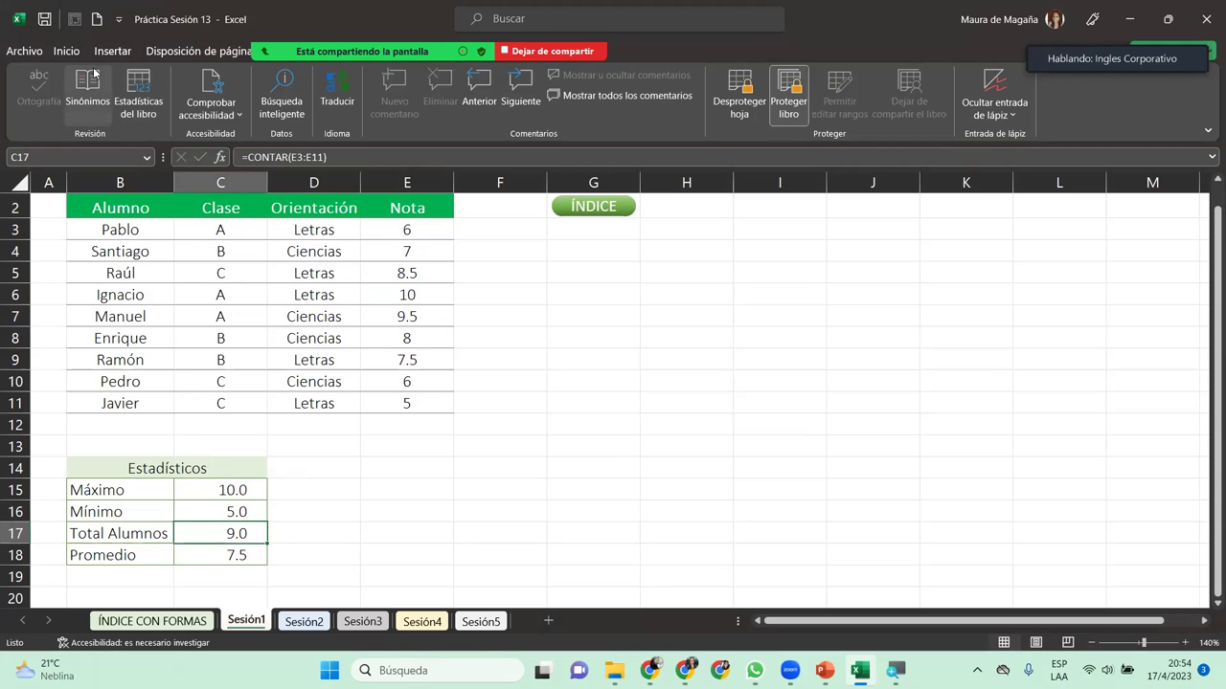
# Step: Try editing a locked statistics cell, dismiss the protection warning, and select the Nota grades
pyautogui.click(66, 50)
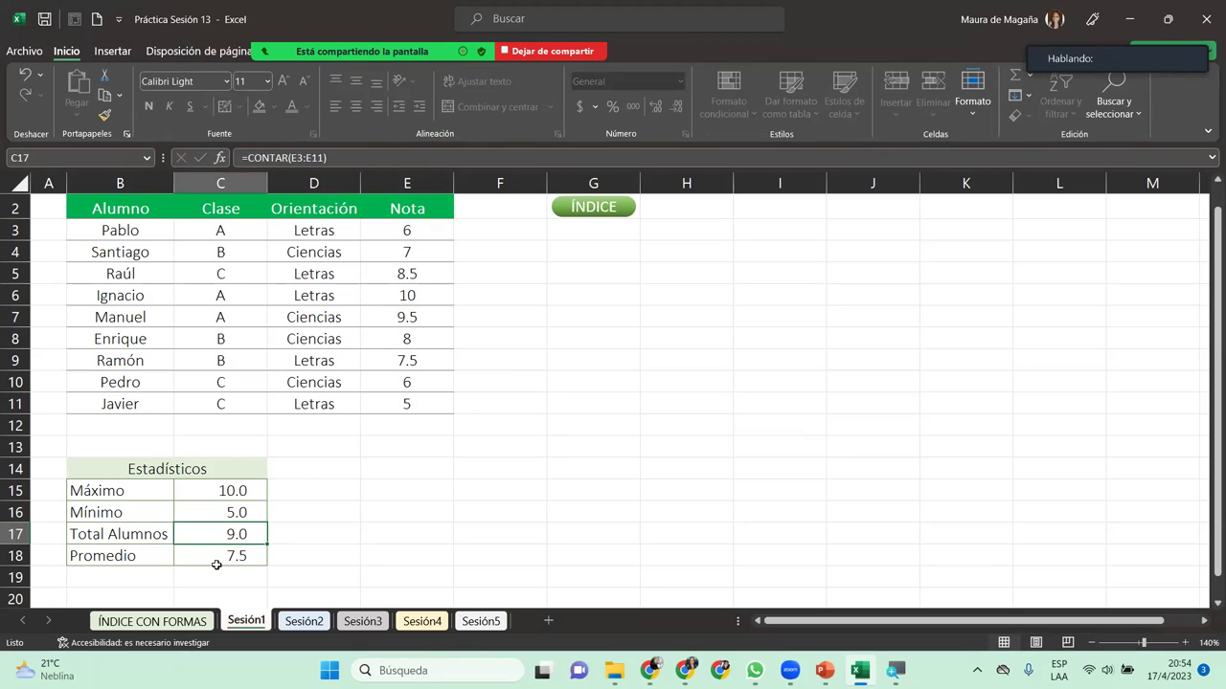
pyautogui.doubleClick(219, 574)
pyautogui.press('Return')
pyautogui.moveTo(419, 229); pyautogui.dragTo(407, 396)
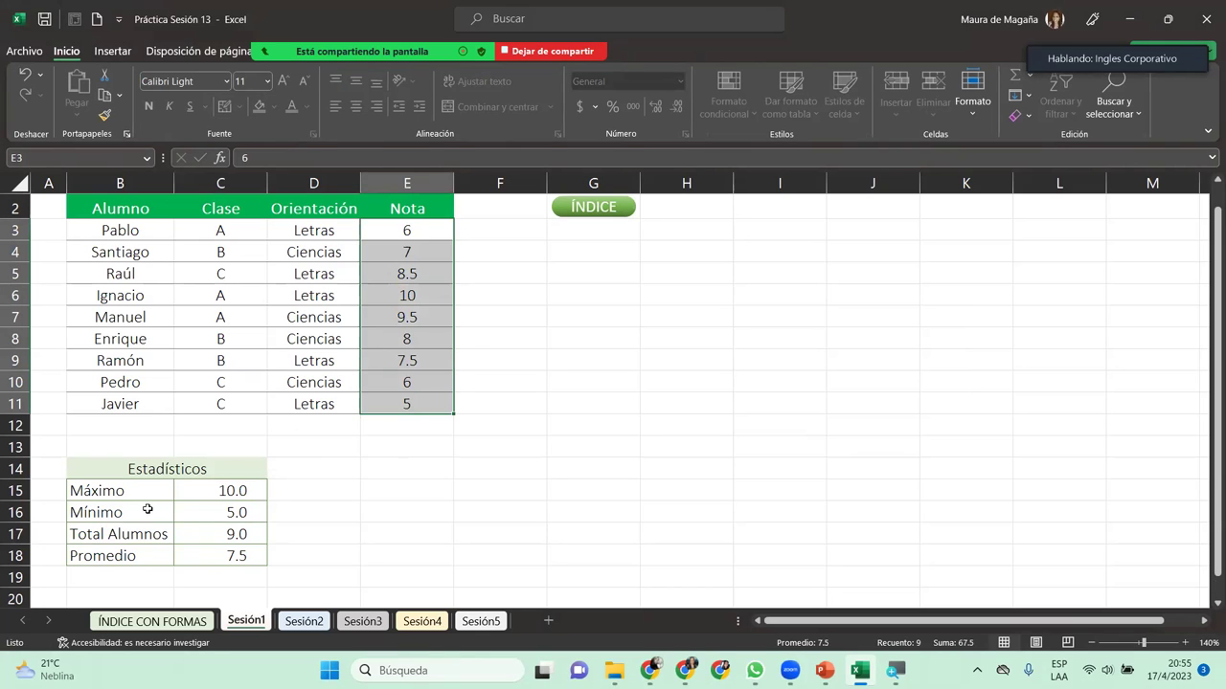
# Step: Copy brand names B2:B6 from Sesión2 and try pasting them into H3 on protected Sesión1
pyautogui.click(304, 622)
pyautogui.click(405, 314)
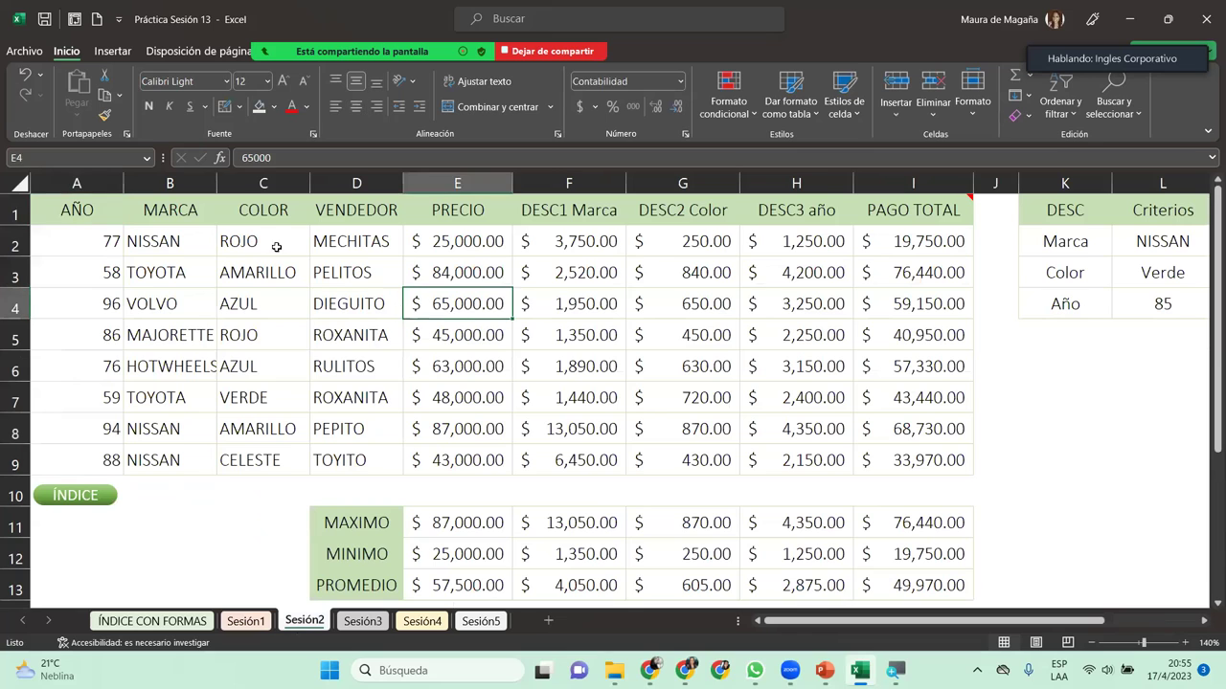
pyautogui.moveTo(189, 244); pyautogui.dragTo(194, 366)
pyautogui.hotkey('ctrl', 'c')
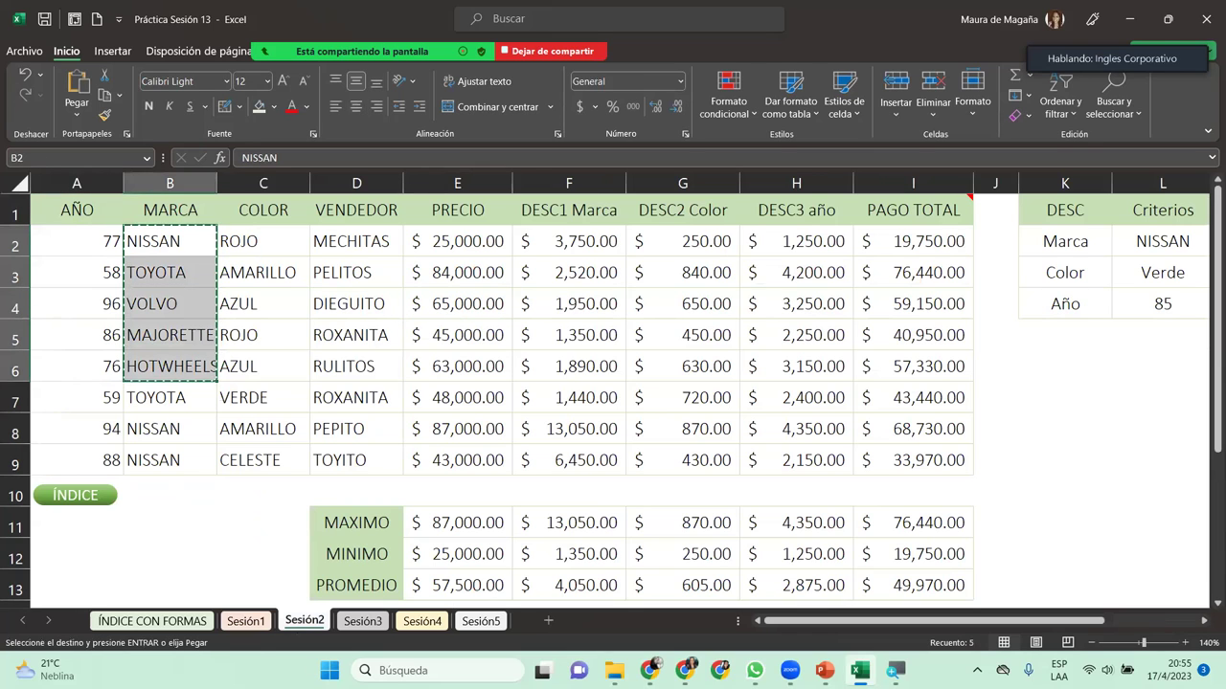
pyautogui.click(245, 621)
pyautogui.click(659, 229)
pyautogui.hotkey('ctrl', 'v')
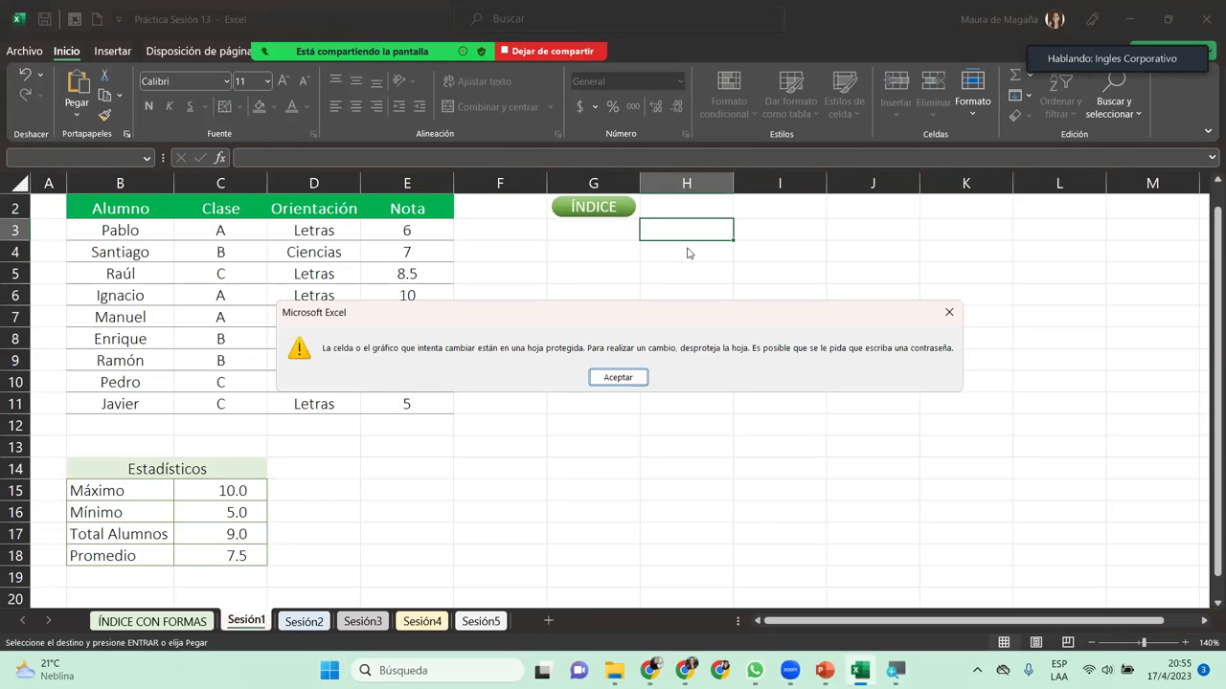
pyautogui.click(617, 376)
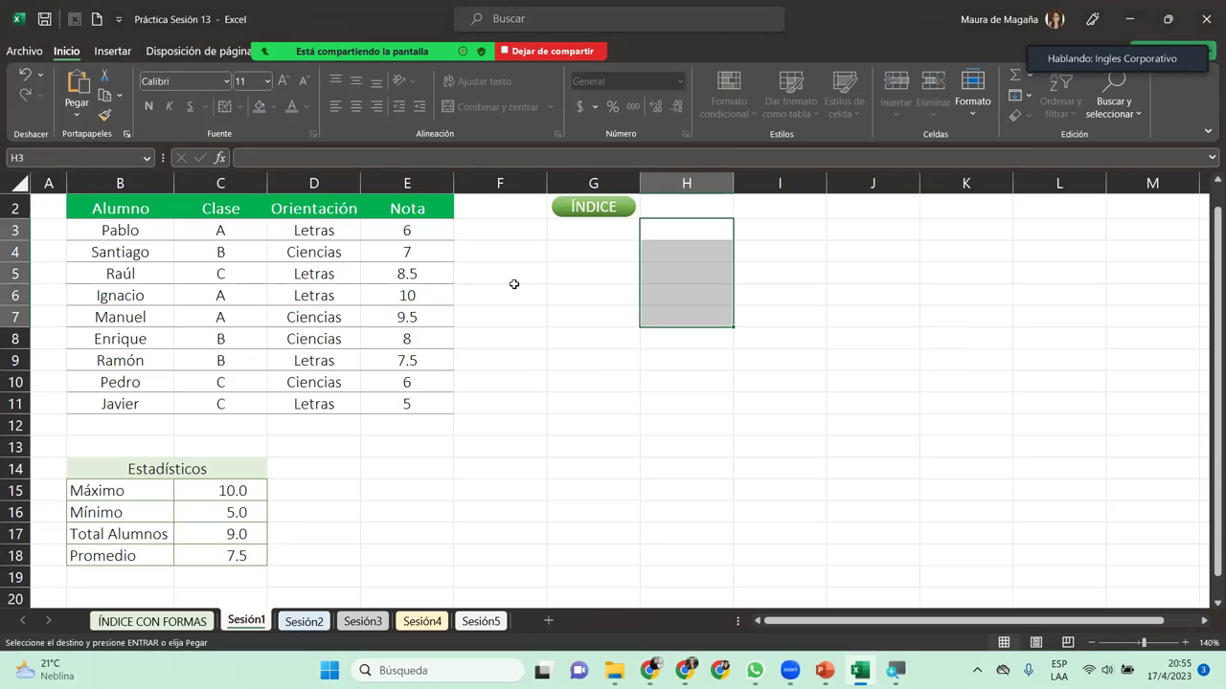
# Step: Cancel the pending copy, check the editable grades E3:E11, and go to ÍNDICE CON FORMAS
pyautogui.click(409, 257)
pyautogui.press('Escape')
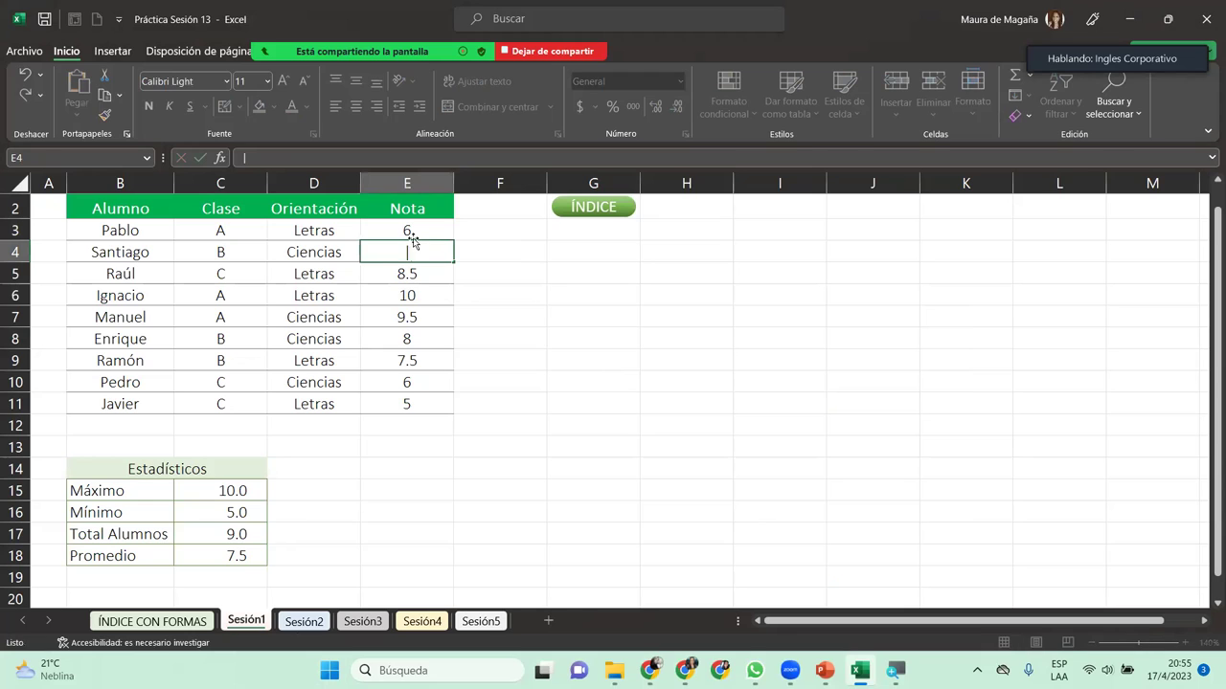
pyautogui.click(410, 233)
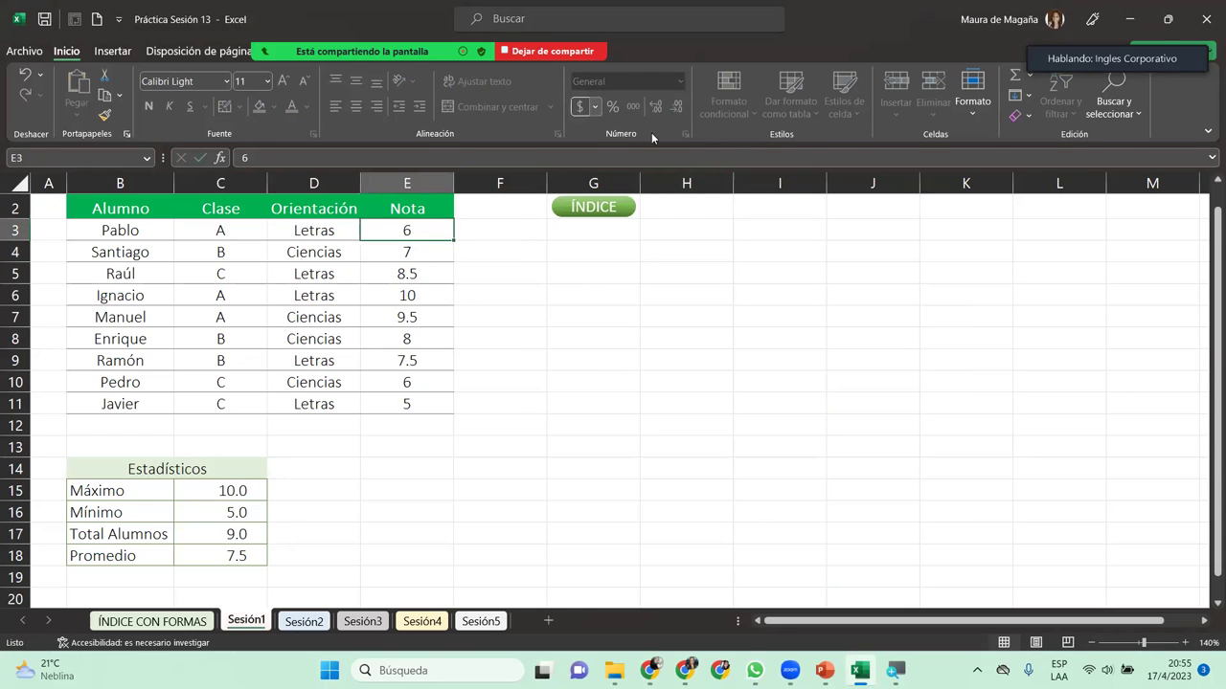
pyautogui.scroll(-2, 598, 77)
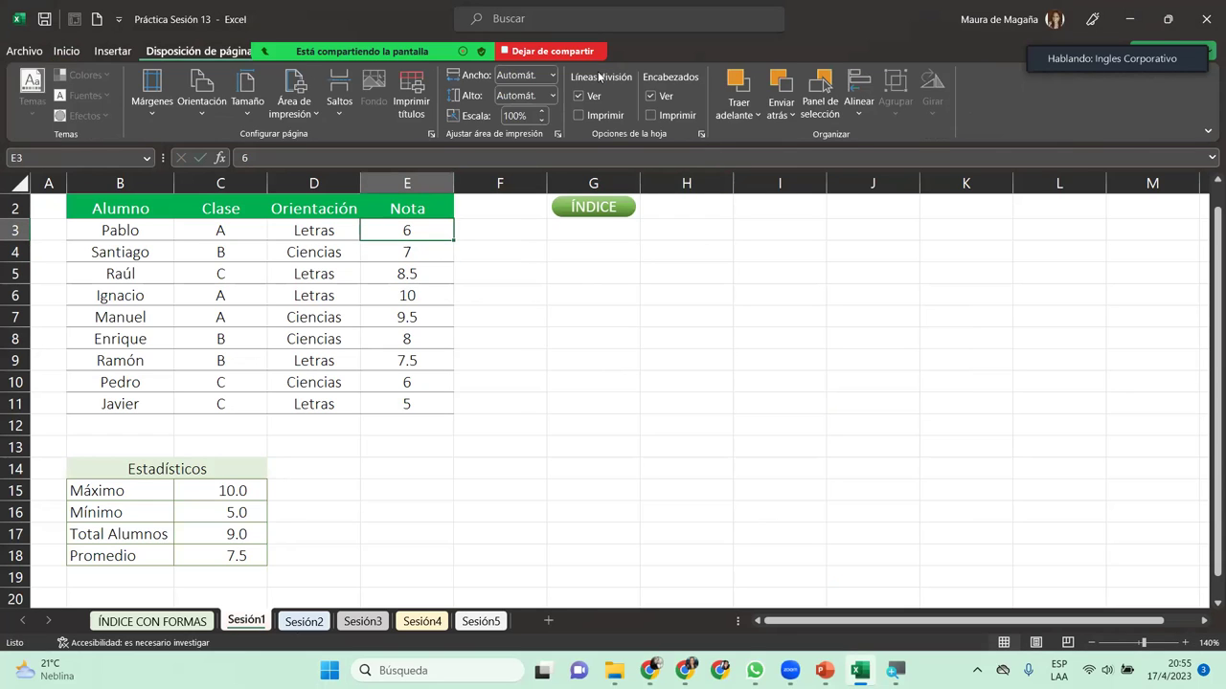
pyautogui.scroll(-3, 599, 77)
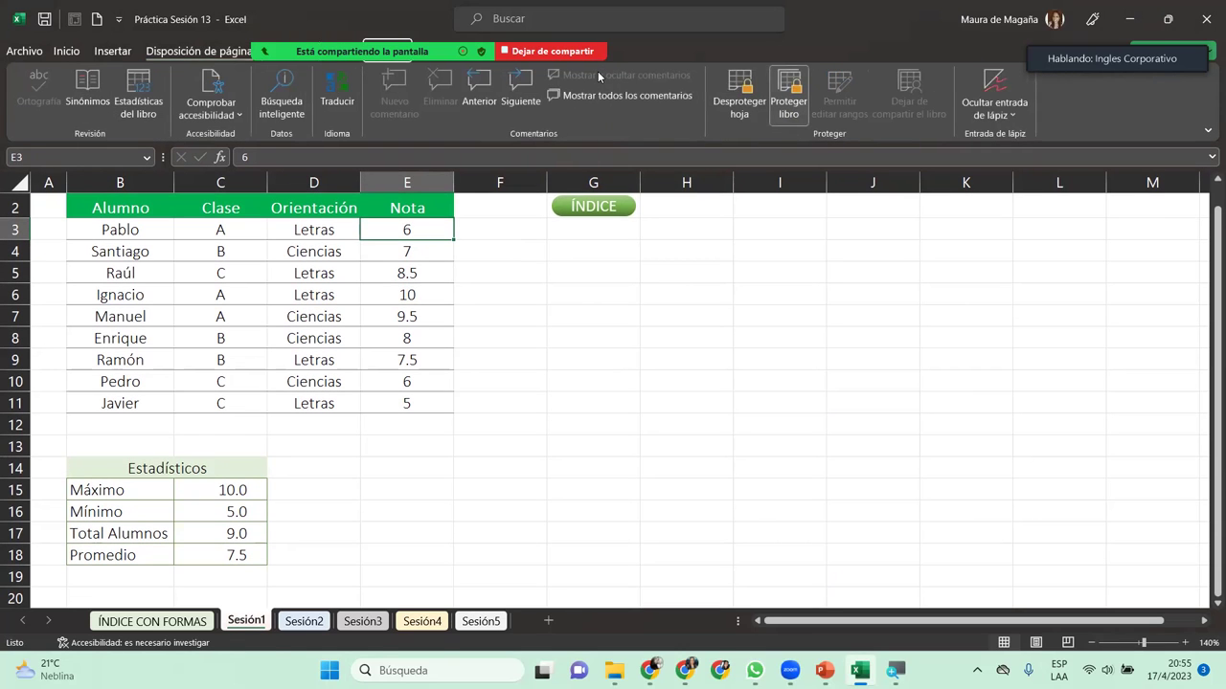
pyautogui.click(419, 307)
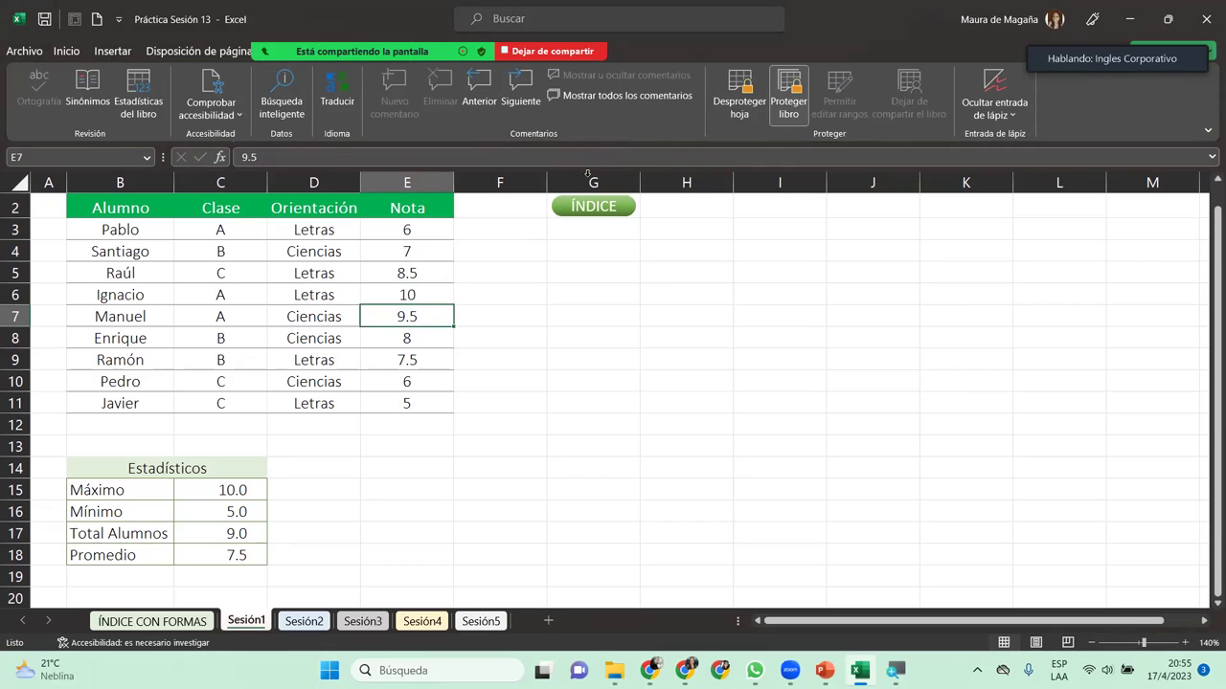
pyautogui.moveTo(434, 229); pyautogui.dragTo(439, 408)
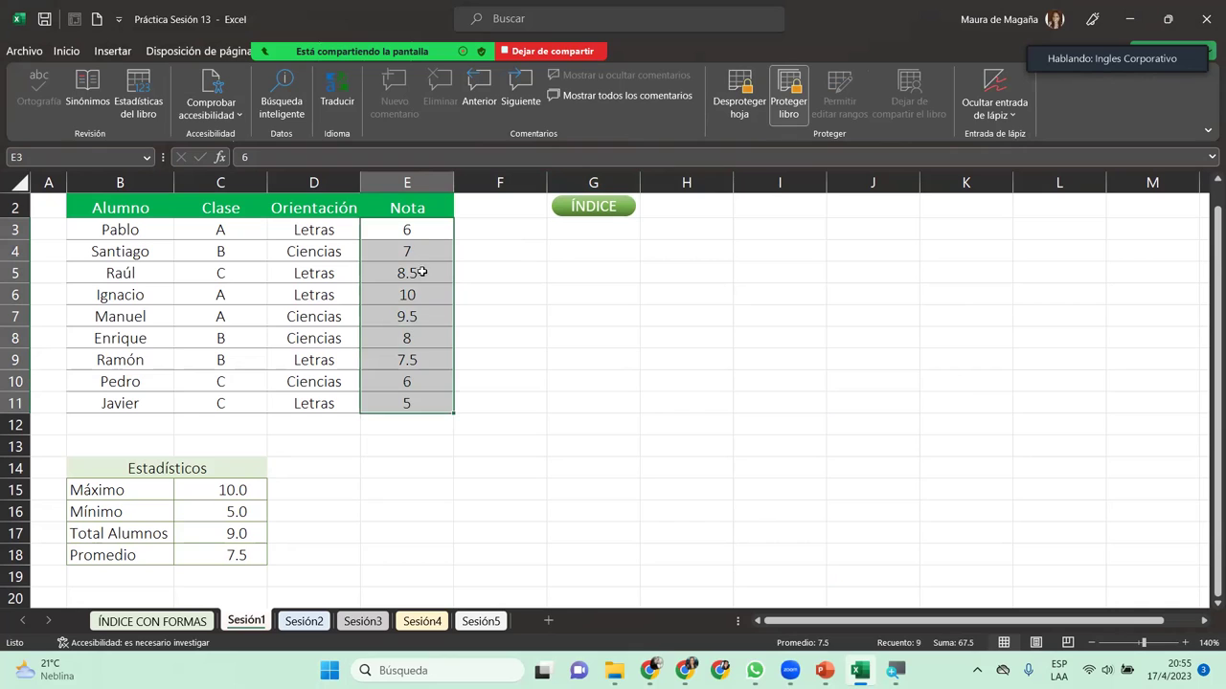
pyautogui.click(431, 230)
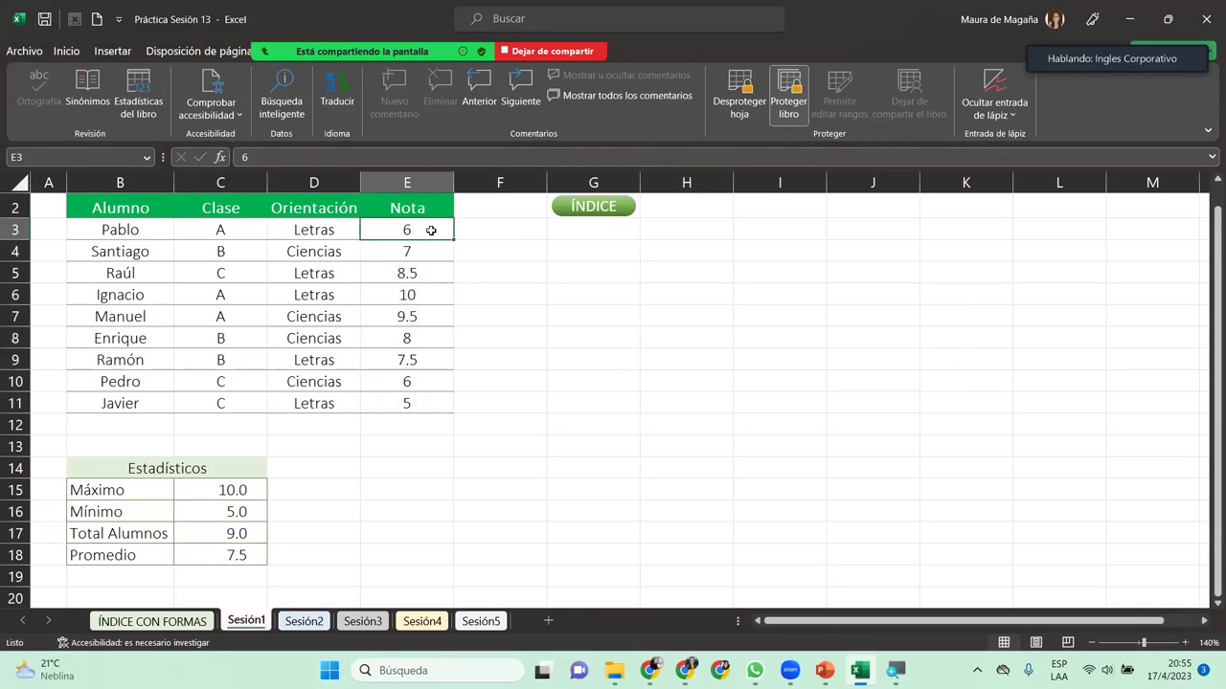
pyautogui.click(191, 622)
# Step: Unprotect the workbook with its password, retrying after an incorrect-password message
pyautogui.click(245, 621)
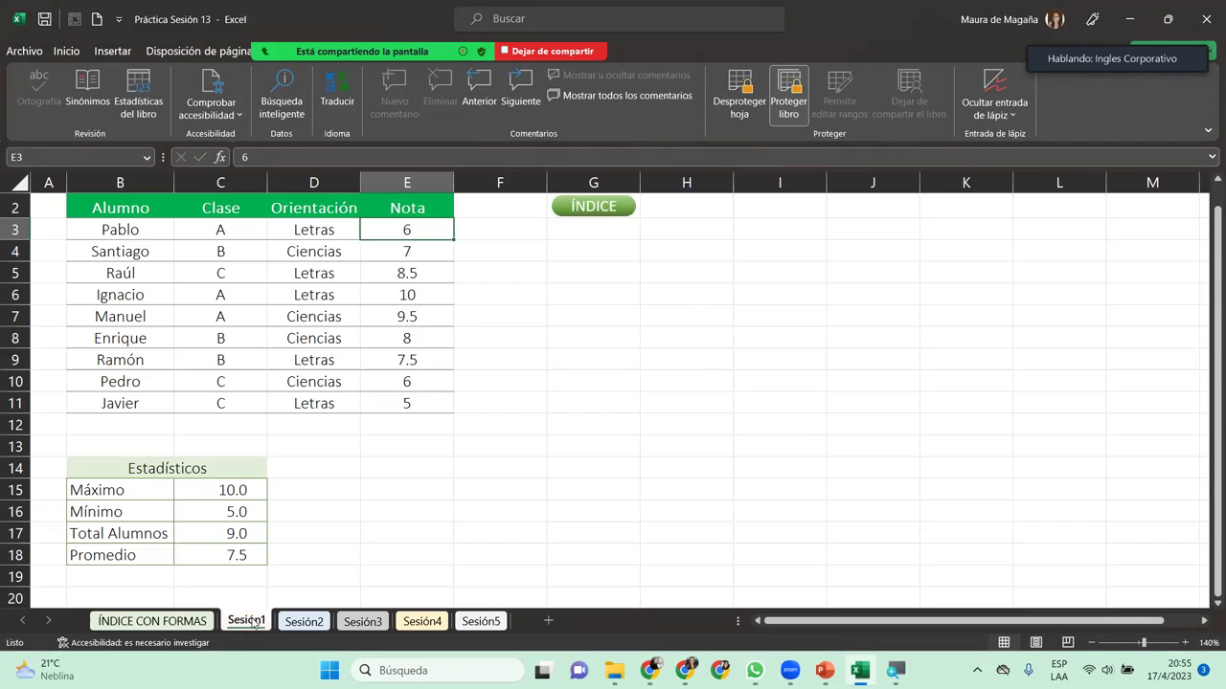
pyautogui.click(791, 88)
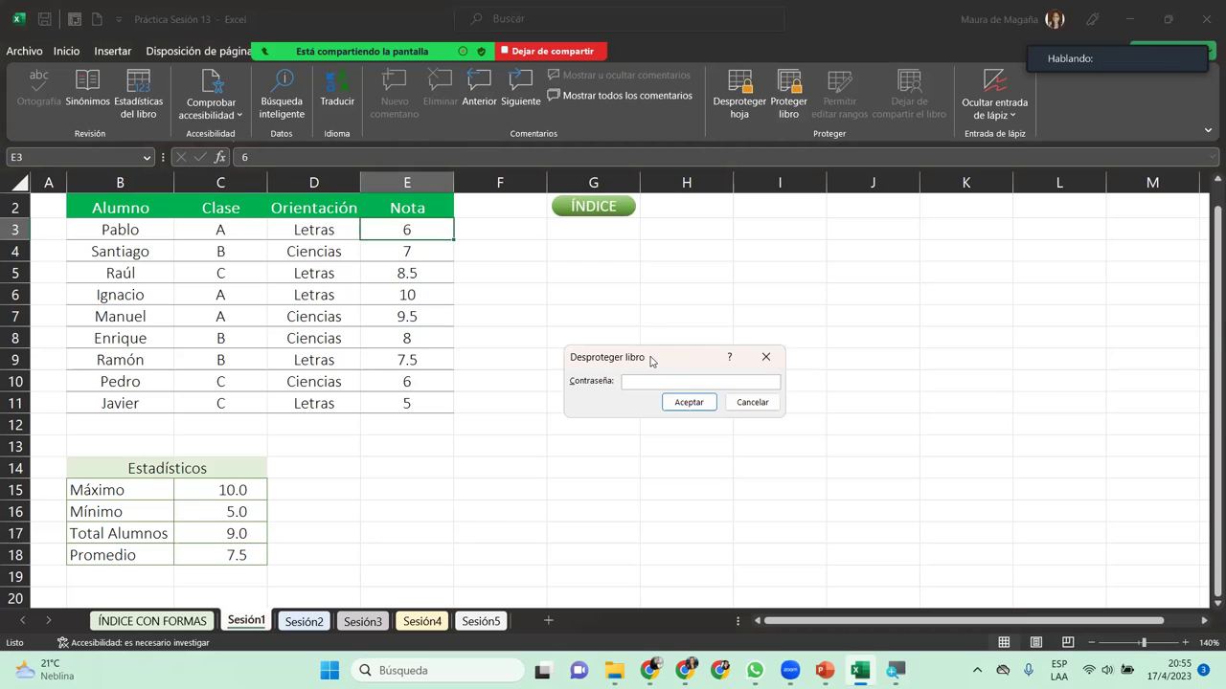
pyautogui.write('1234')
pyautogui.press('Return')
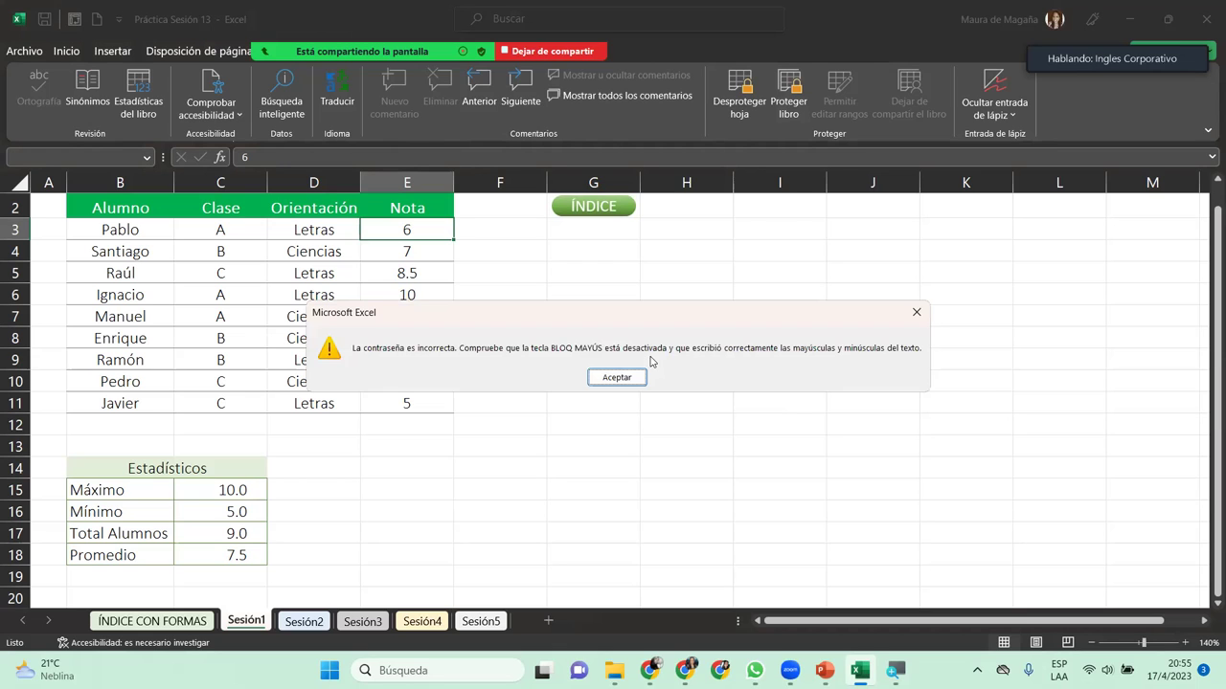
pyautogui.press('Return')
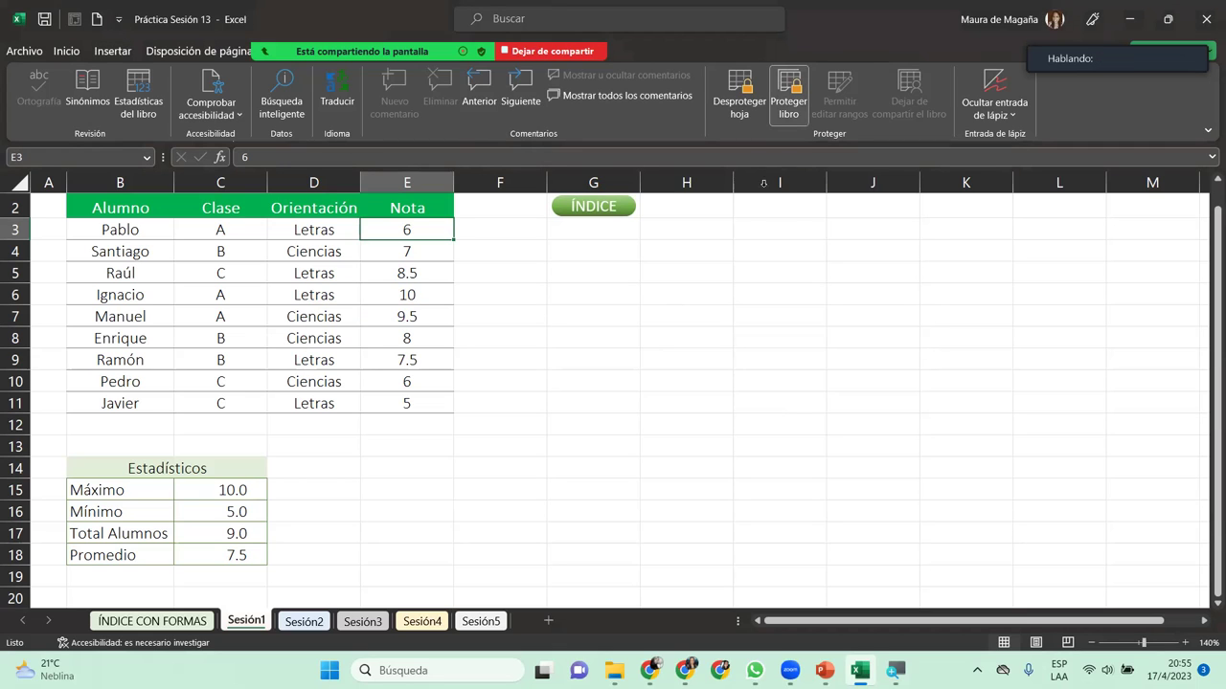
pyautogui.click(796, 104)
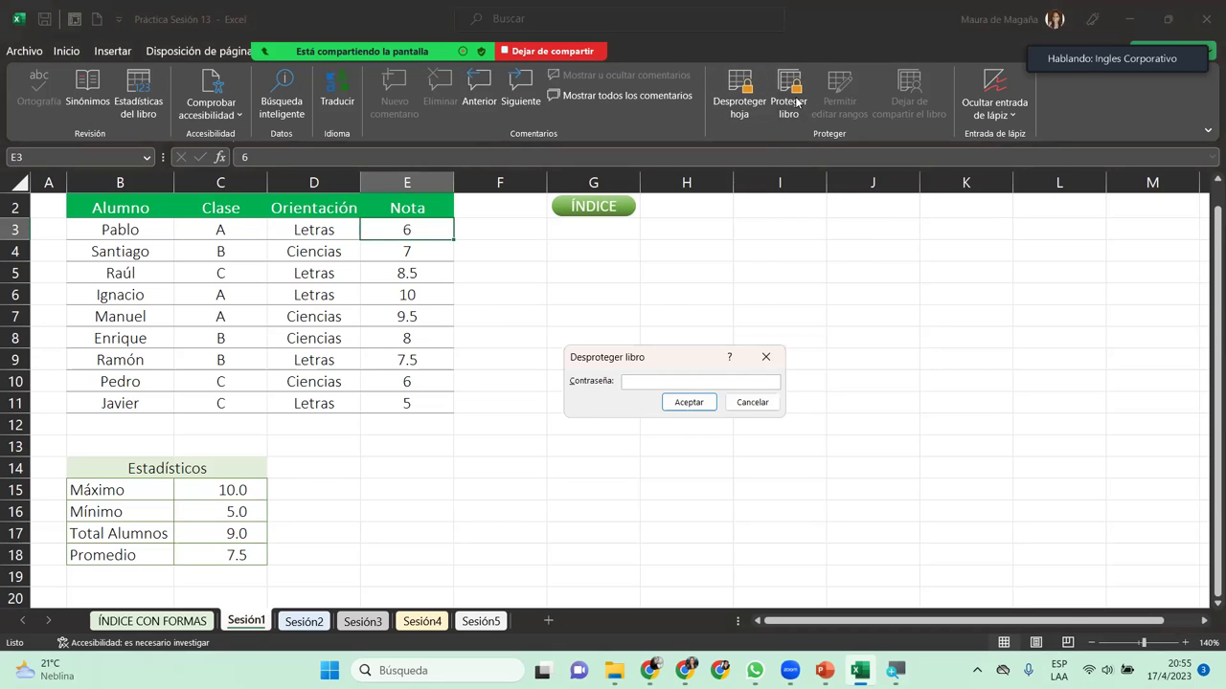
pyautogui.write('123')
pyautogui.press('Return')
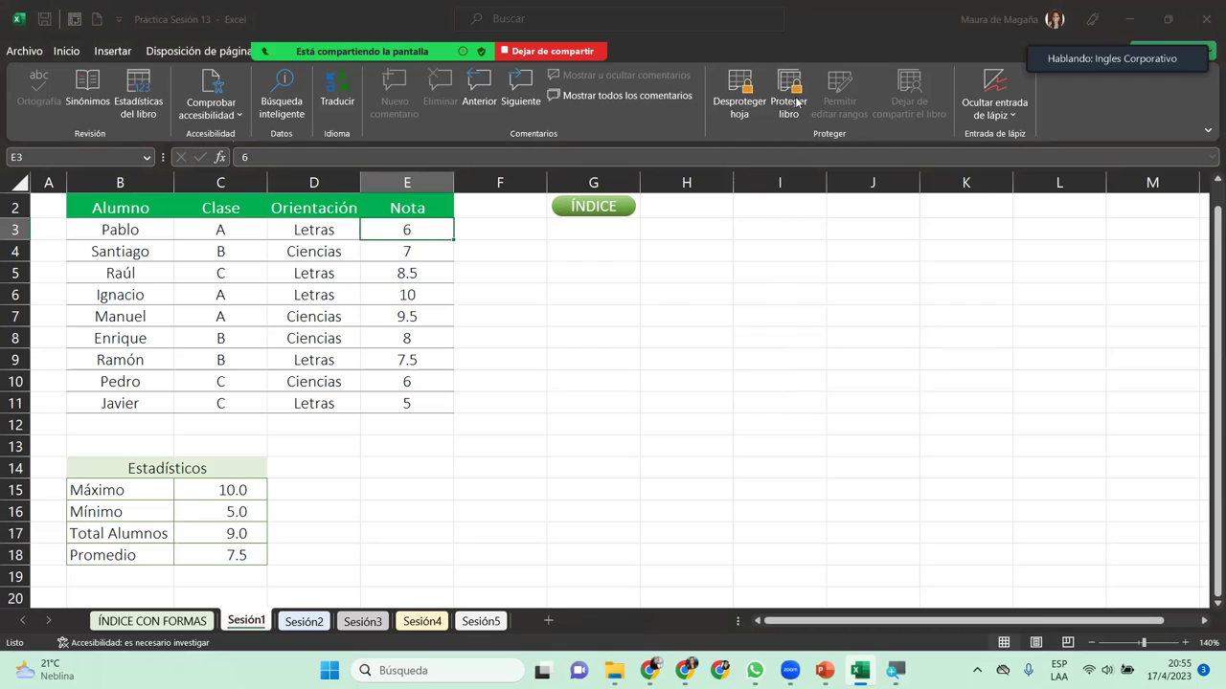
# Step: Protect the workbook structure under a new password, confirmed twice, then go to Sesión2
pyautogui.click(795, 104)
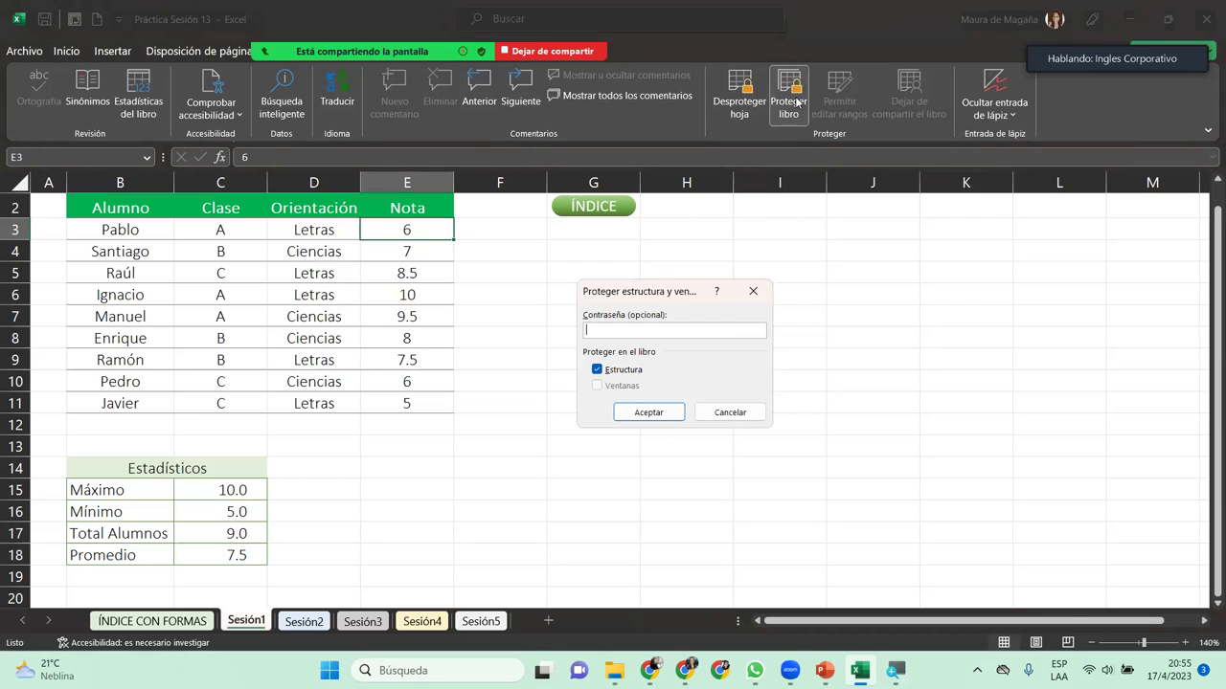
pyautogui.write('1')
pyautogui.press('Return')
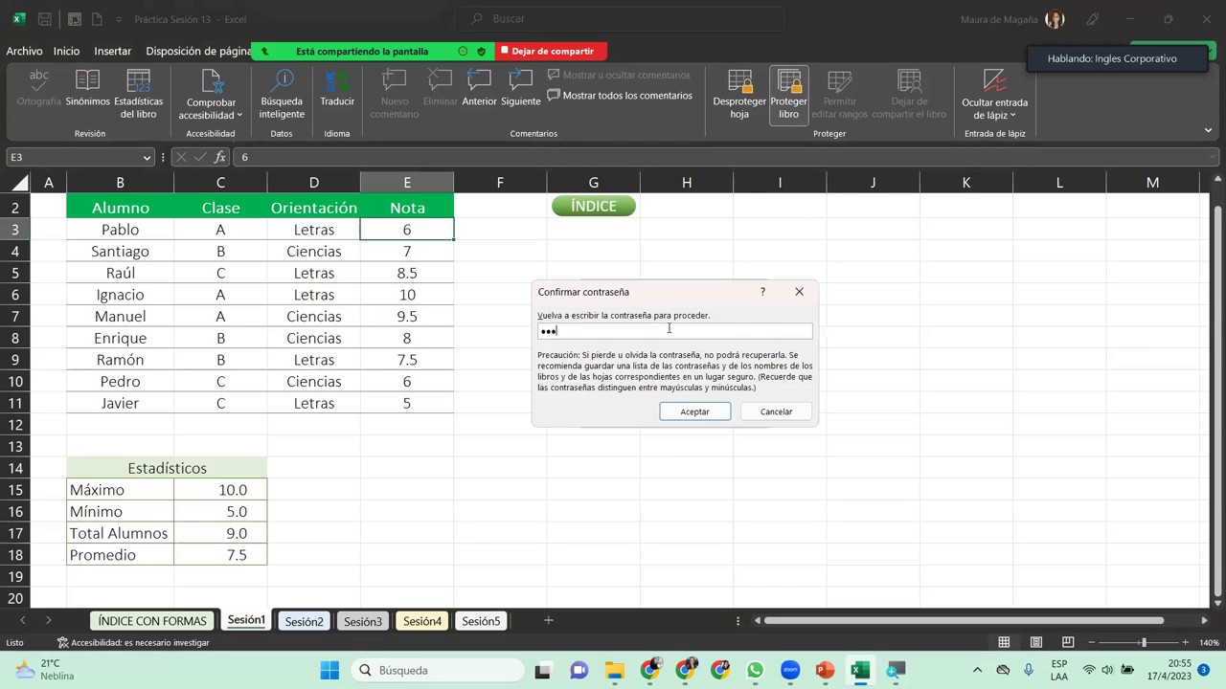
pyautogui.press('Return')
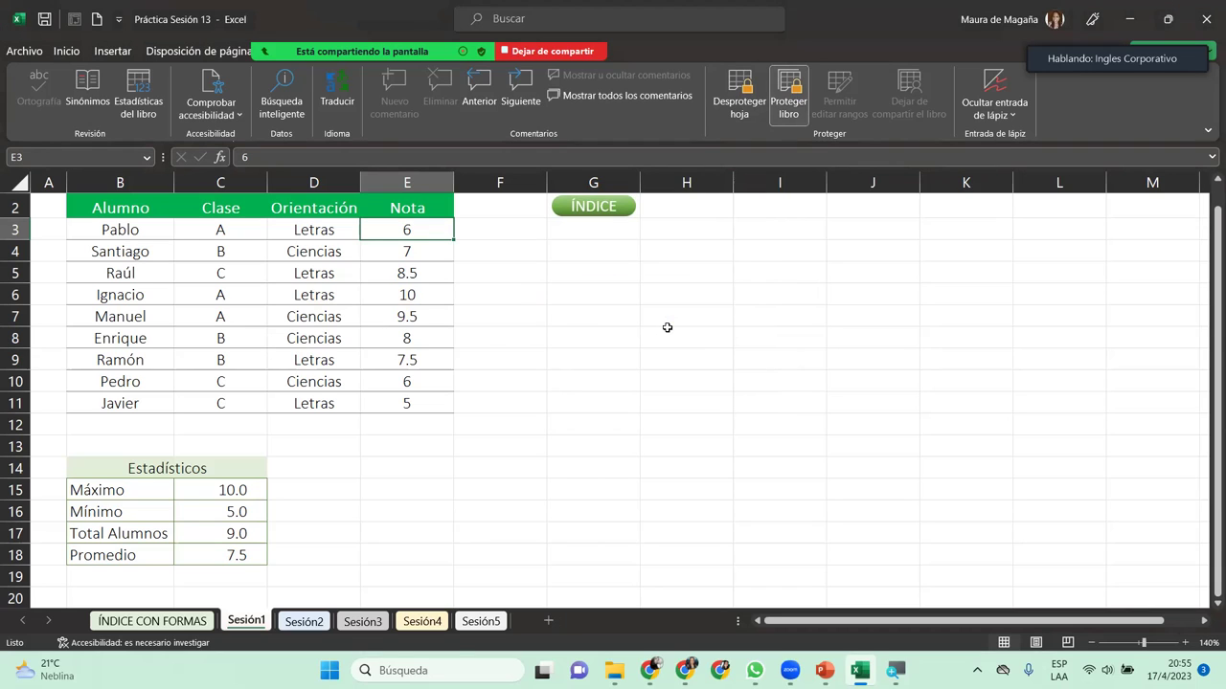
pyautogui.click(304, 622)
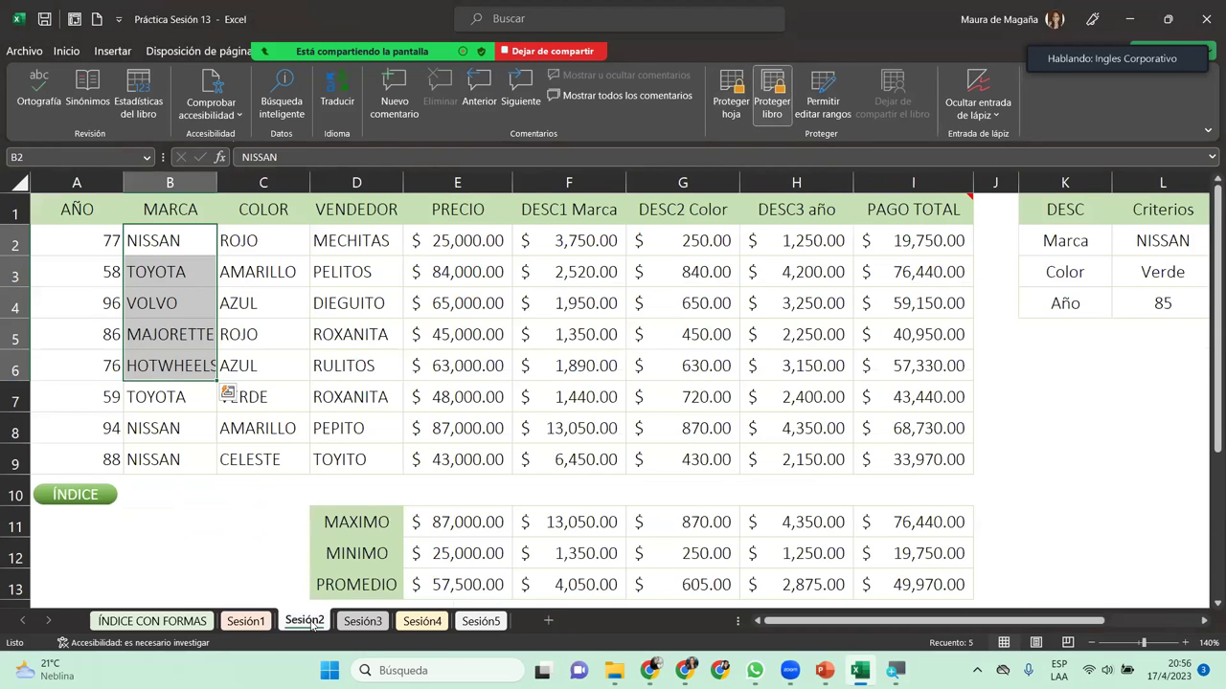
# Step: Check formulas in H4 and H2, select discount percentages M2:N4, and open Permitir editar rangos
pyautogui.click(760, 293)
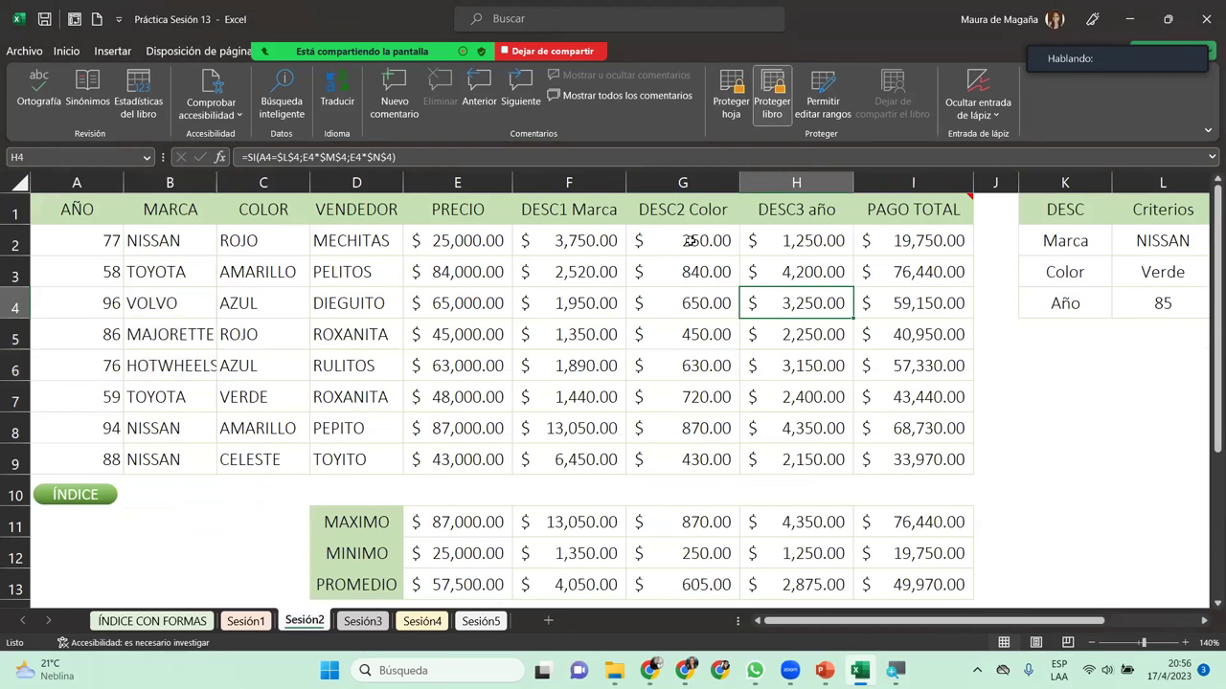
pyautogui.click(821, 240)
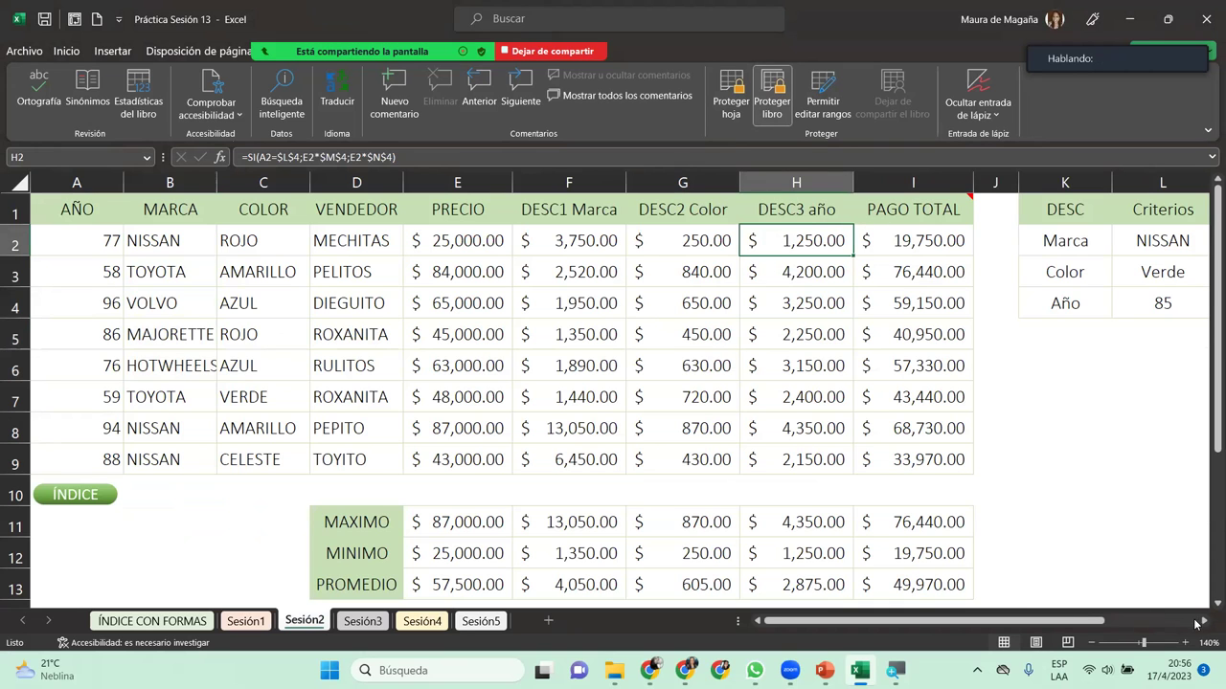
pyautogui.click(1203, 623)
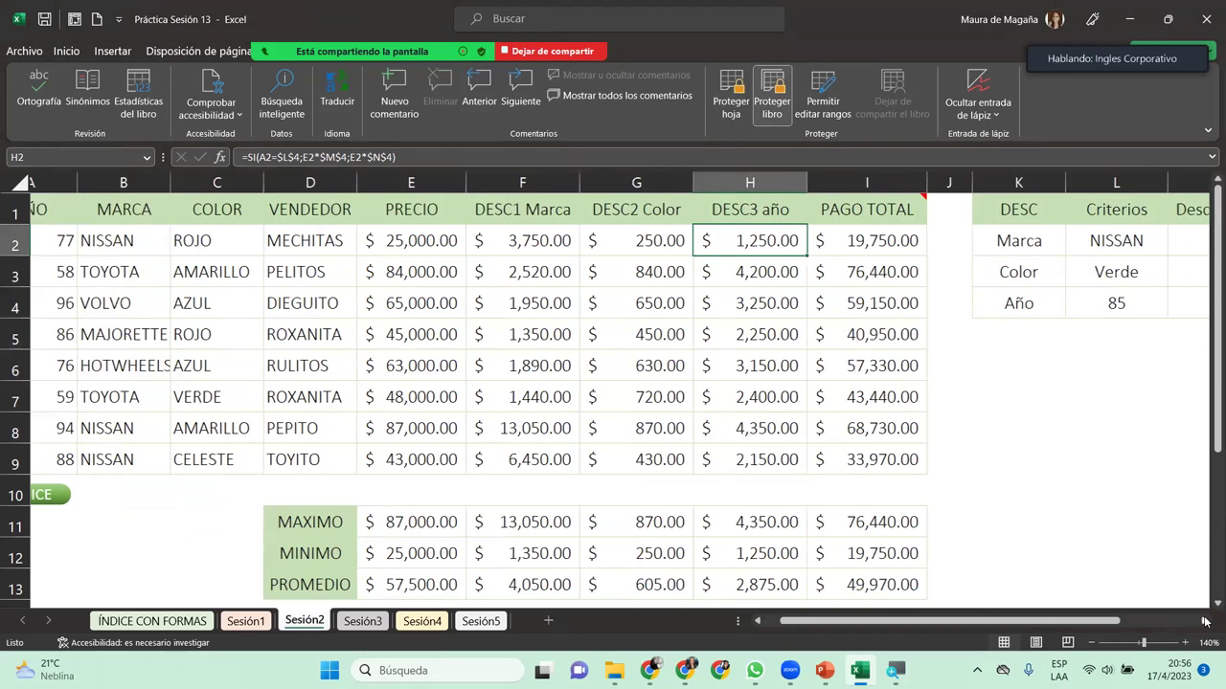
pyautogui.click(1204, 622)
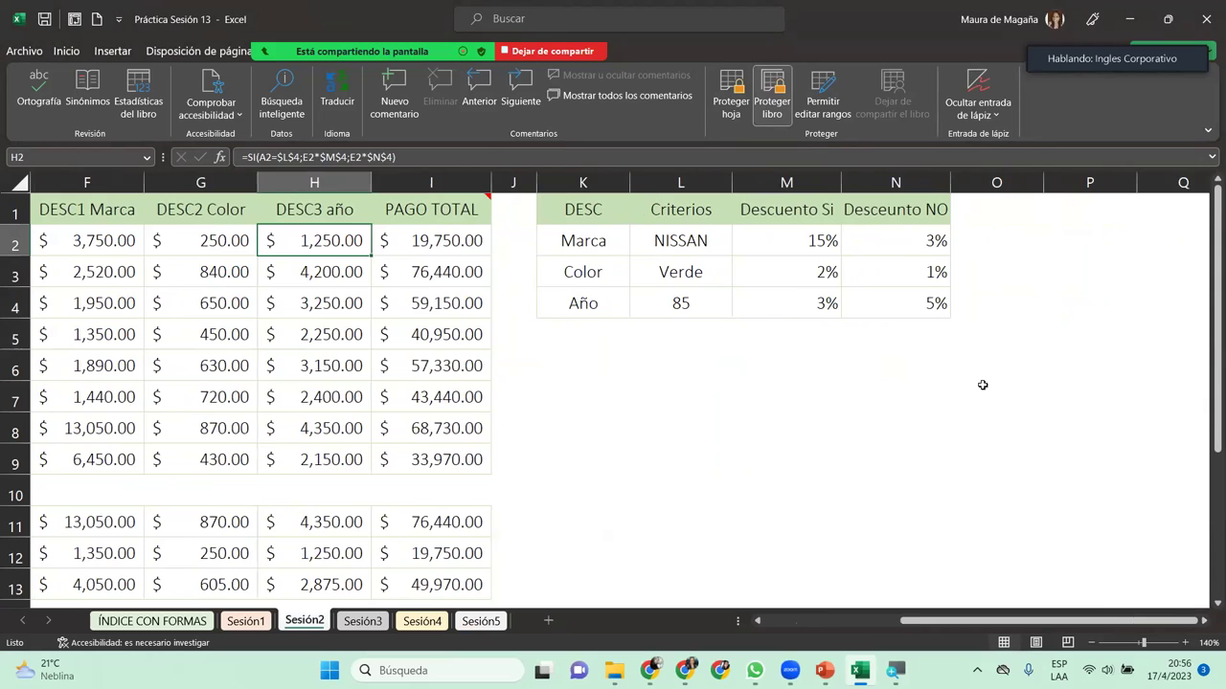
pyautogui.moveTo(799, 244); pyautogui.dragTo(915, 303)
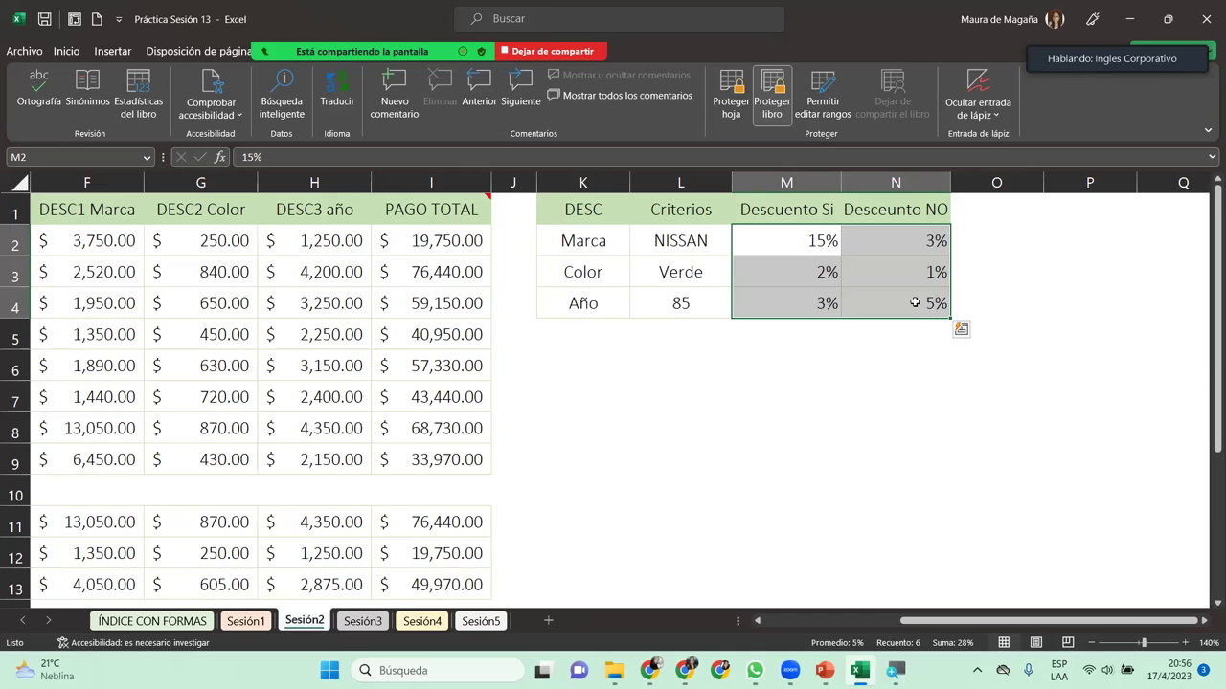
pyautogui.click(823, 104)
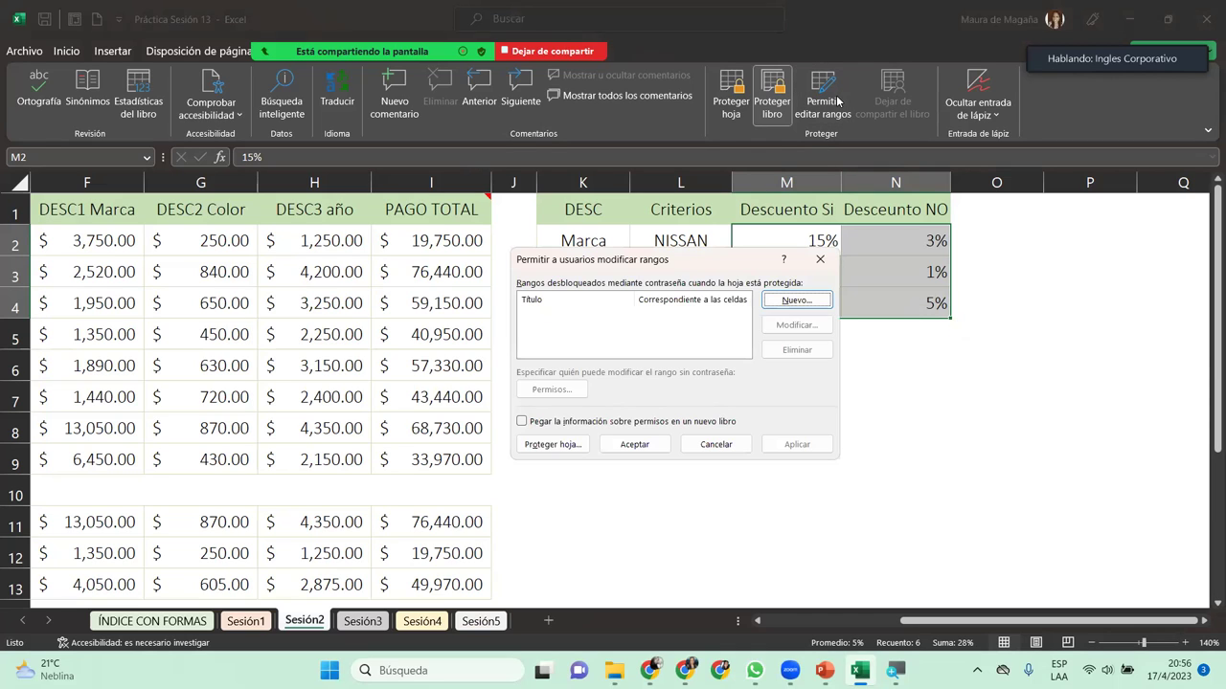
# Step: Add a new editable range named Descuentos for $M$2:$N$4 and accept the ranges list
pyautogui.click(796, 299)
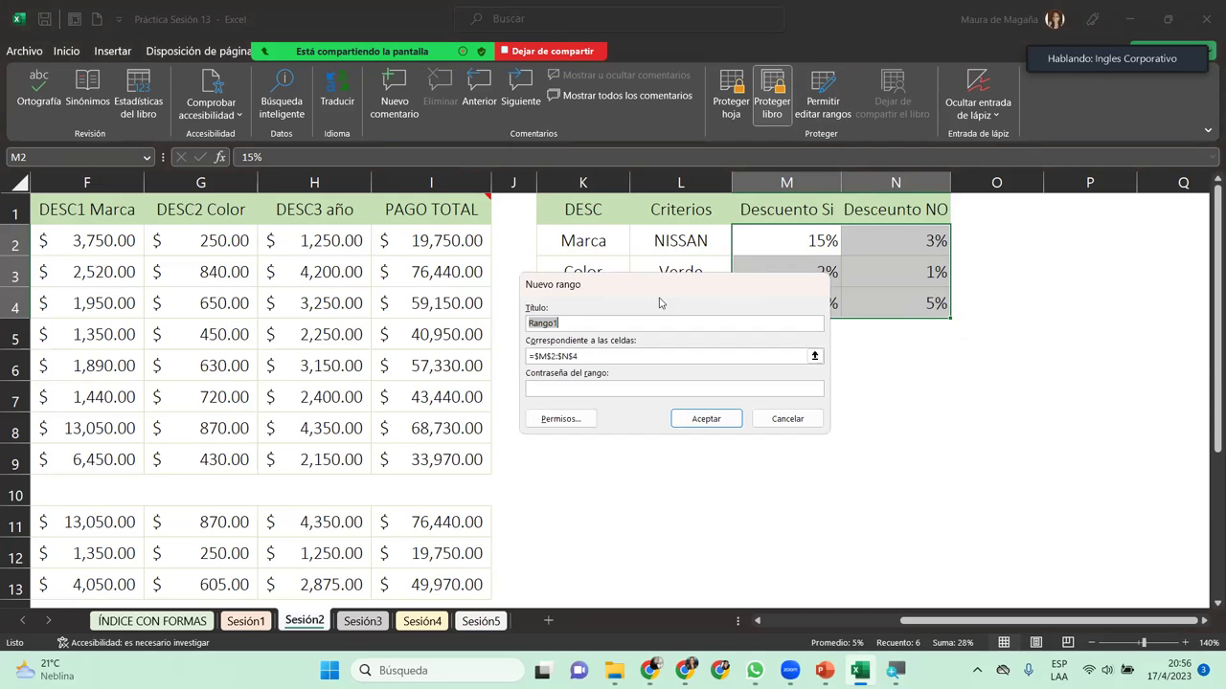
pyautogui.write('Descientos')
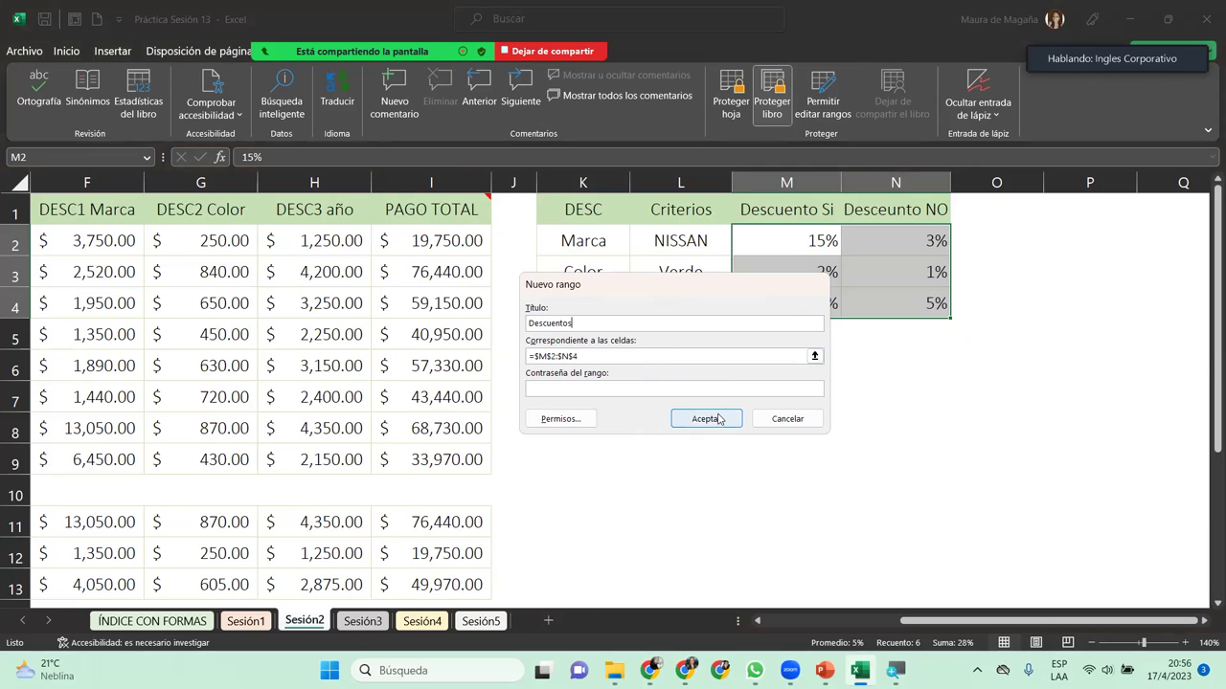
pyautogui.click(719, 420)
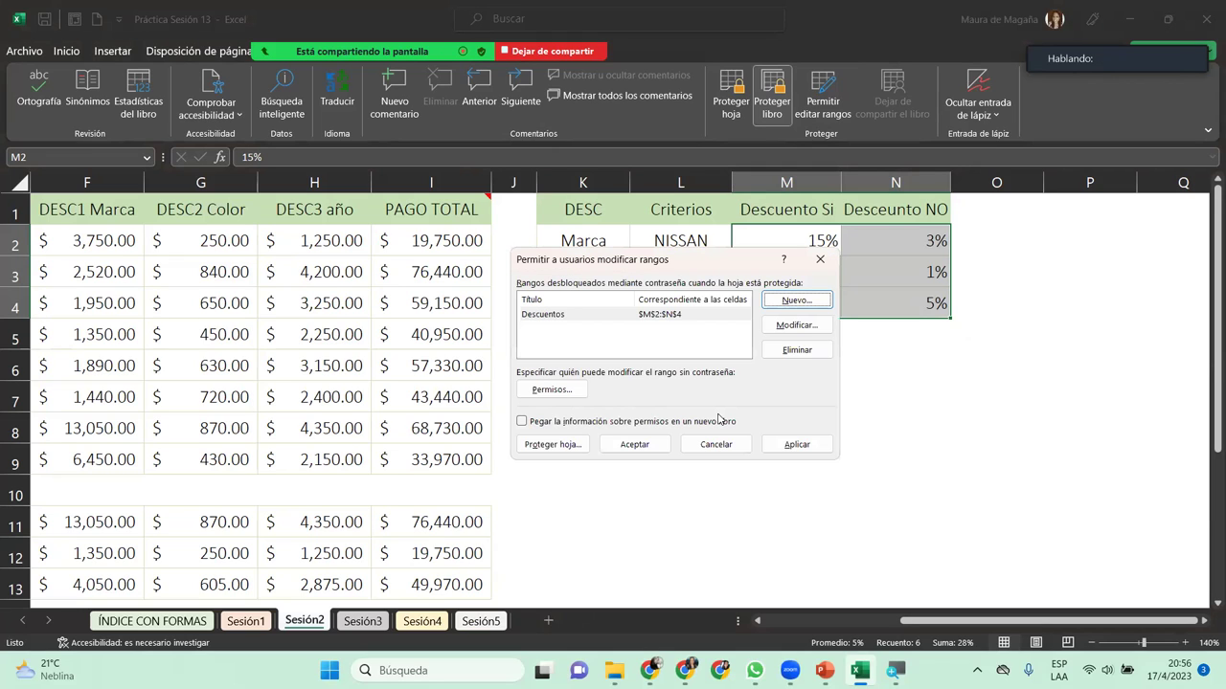
pyautogui.click(637, 446)
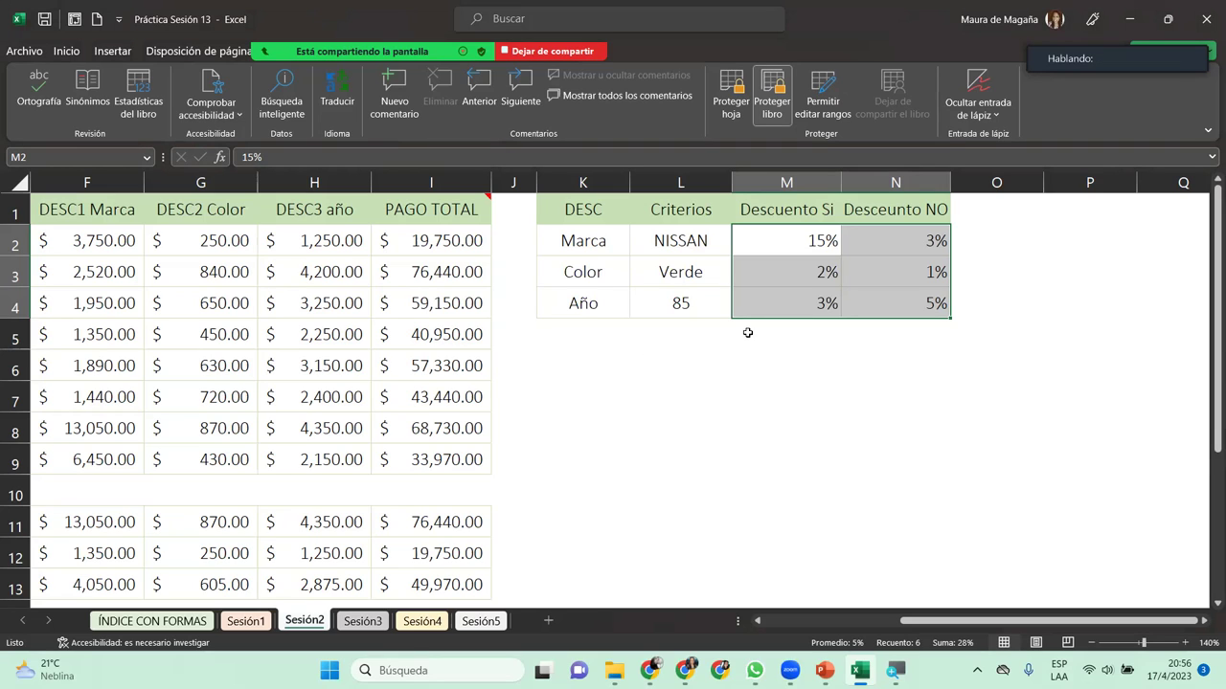
# Step: Zoom Sesión2 out to 110%, then fit the A1:N14 table to the window
pyautogui.click(775, 236)
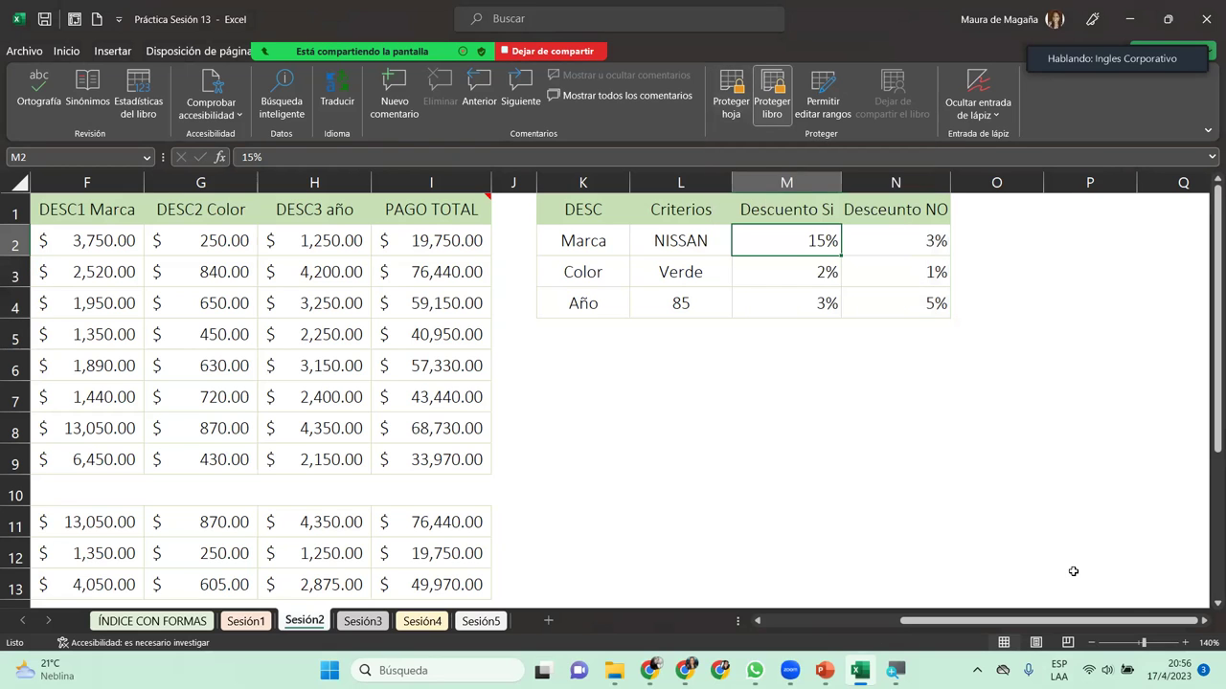
pyautogui.moveTo(1101, 620); pyautogui.dragTo(1058, 668)
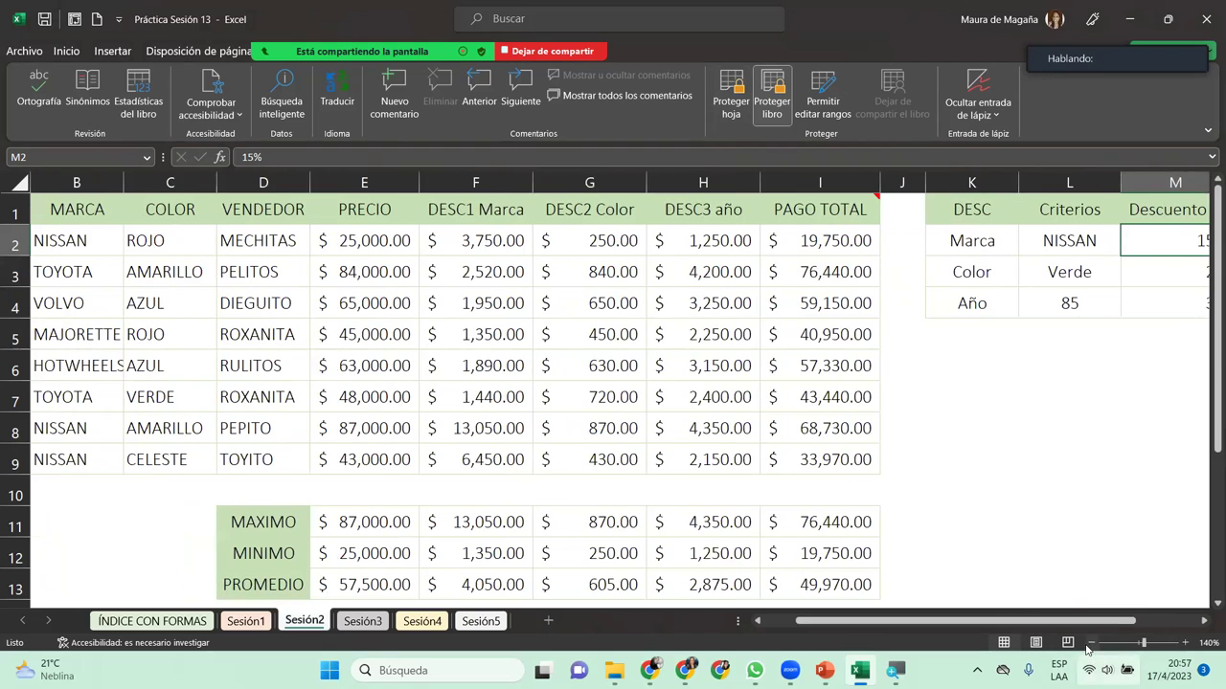
pyautogui.click(1090, 643)
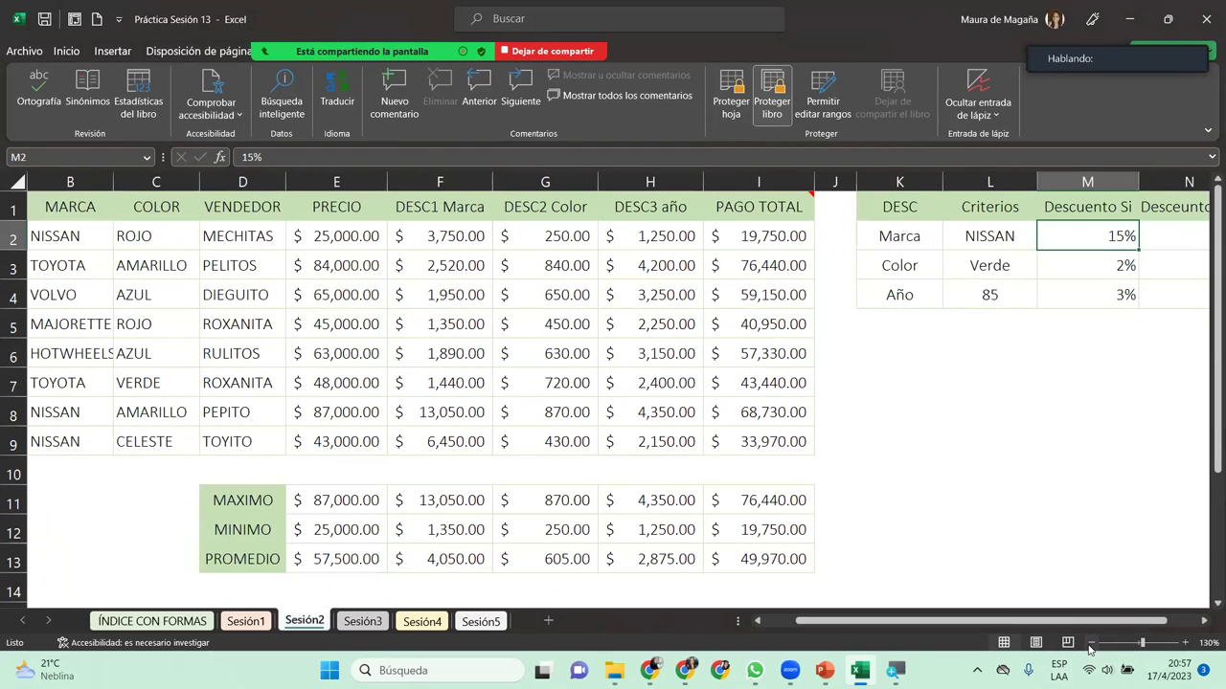
pyautogui.click(1089, 645)
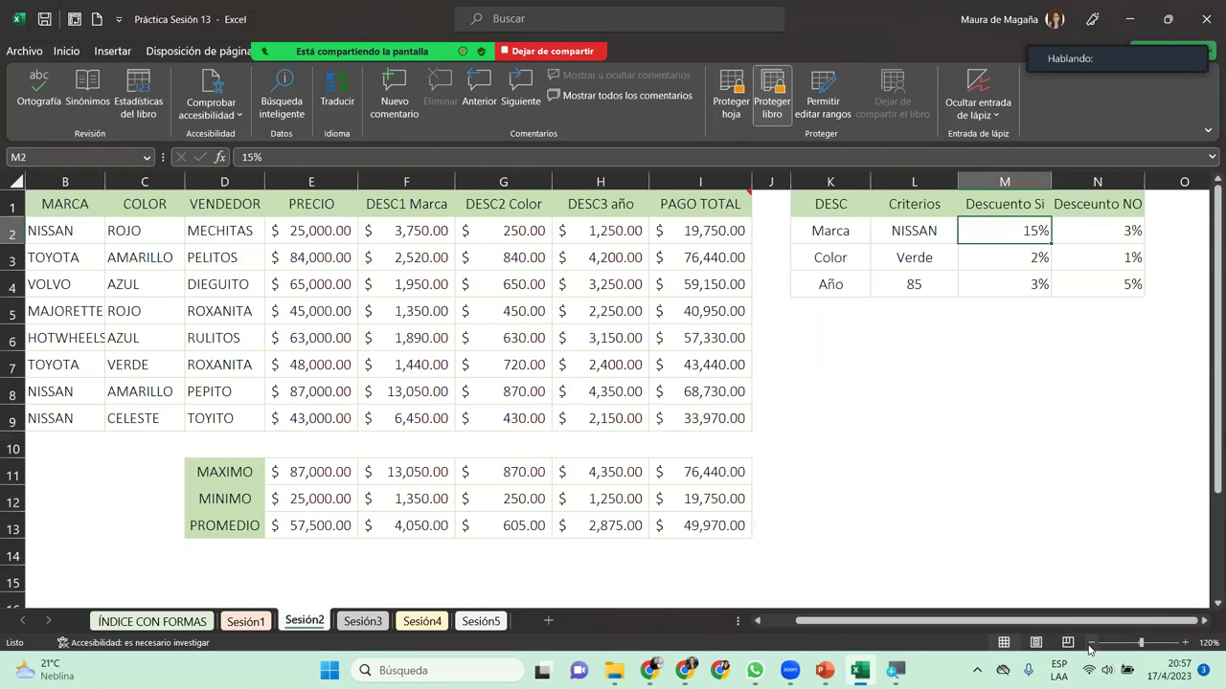
pyautogui.click(894, 234)
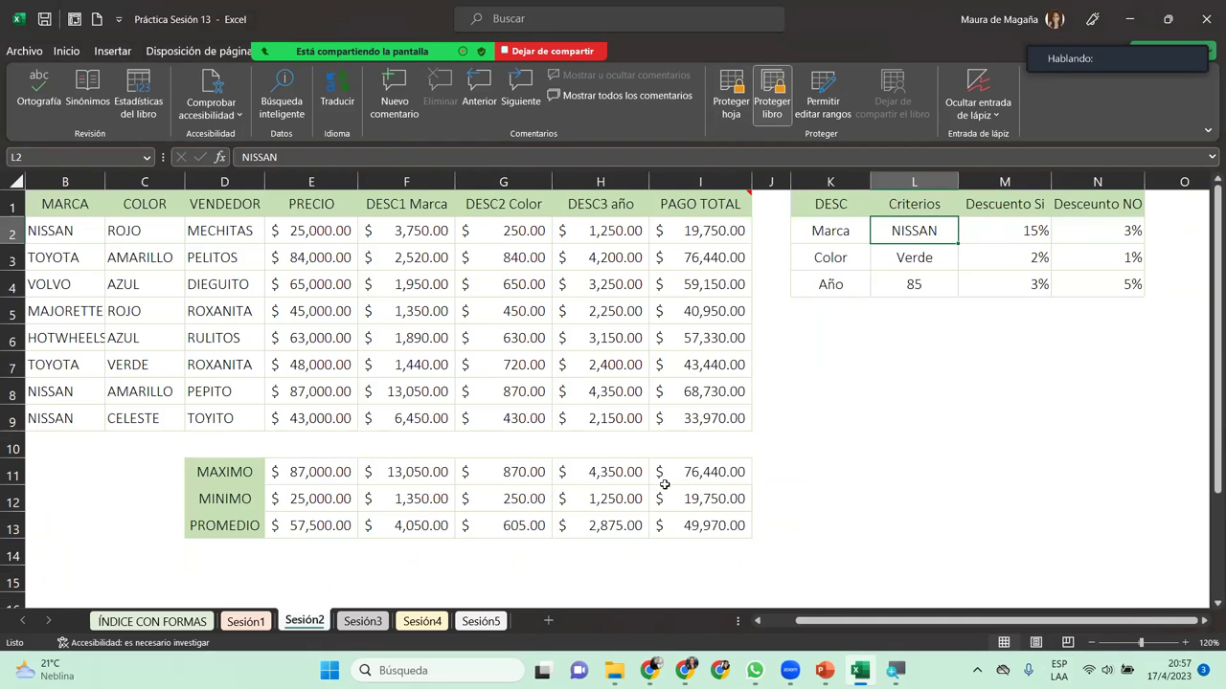
pyautogui.moveTo(925, 621); pyautogui.dragTo(881, 622)
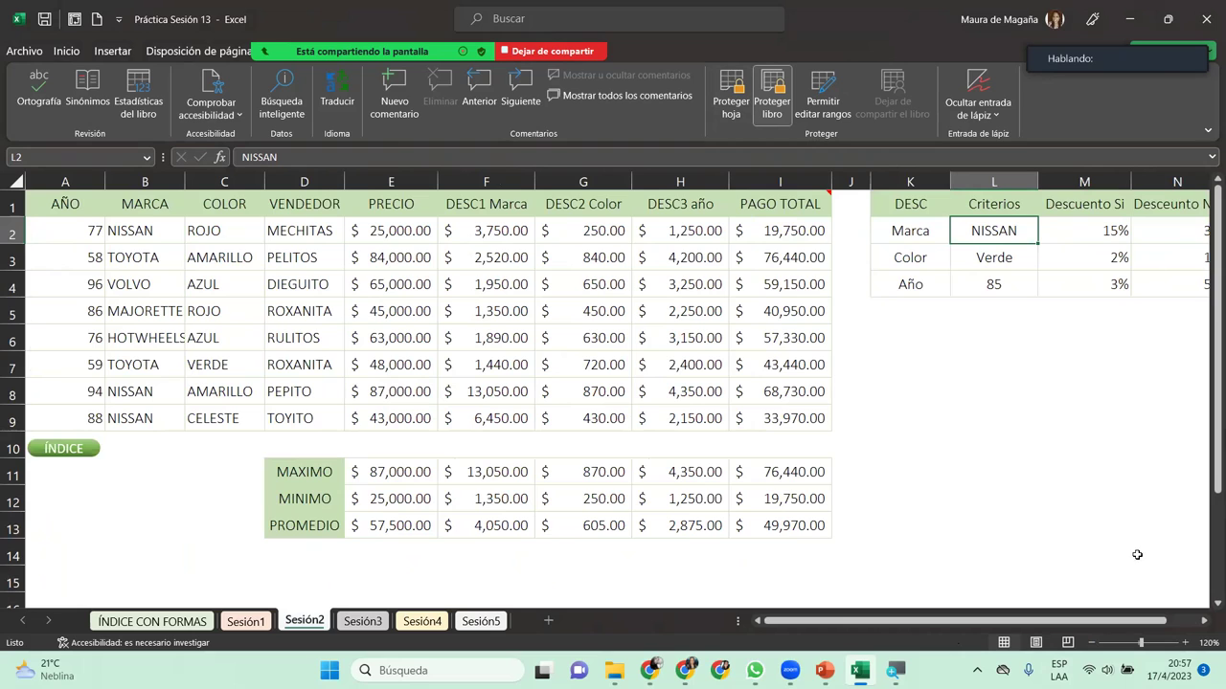
pyautogui.click(1090, 643)
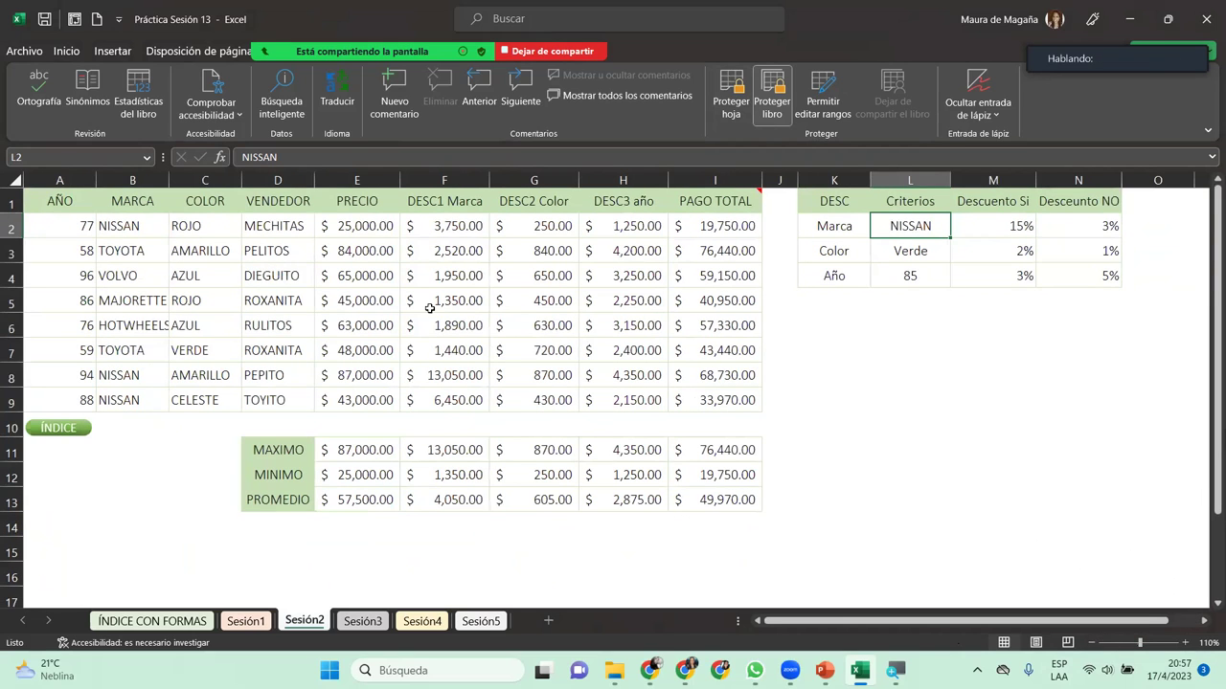
pyautogui.moveTo(63, 207); pyautogui.dragTo(1085, 541)
pyautogui.click(1209, 643)
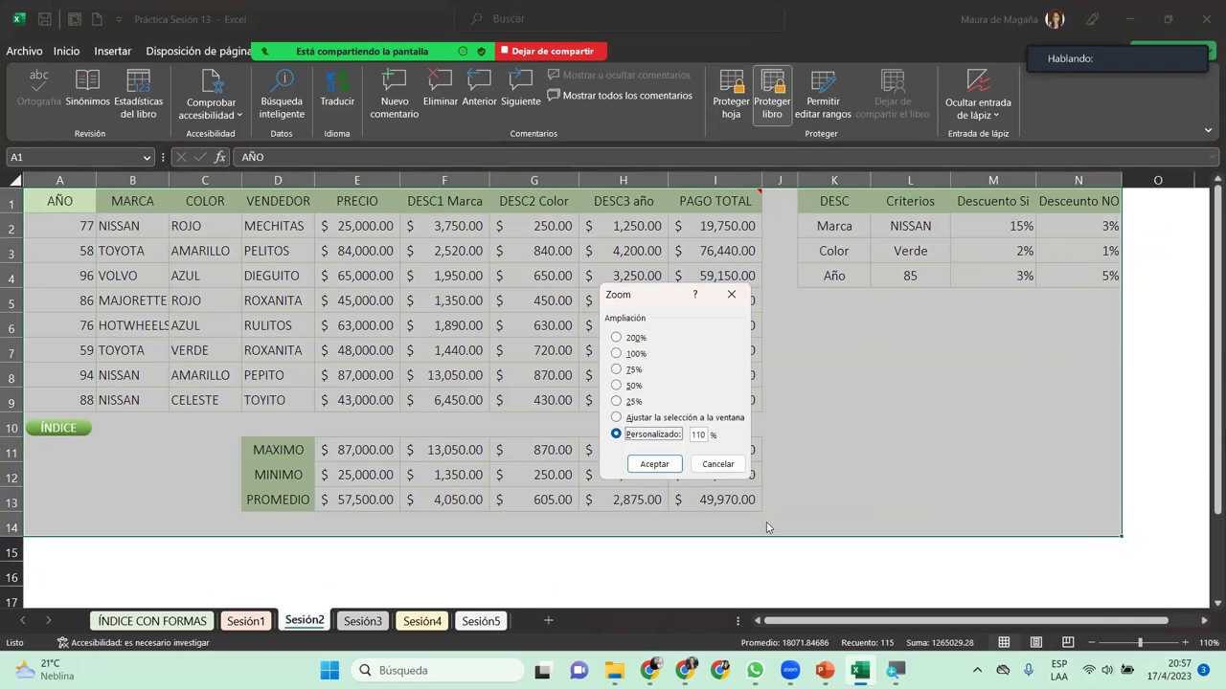
pyautogui.click(645, 421)
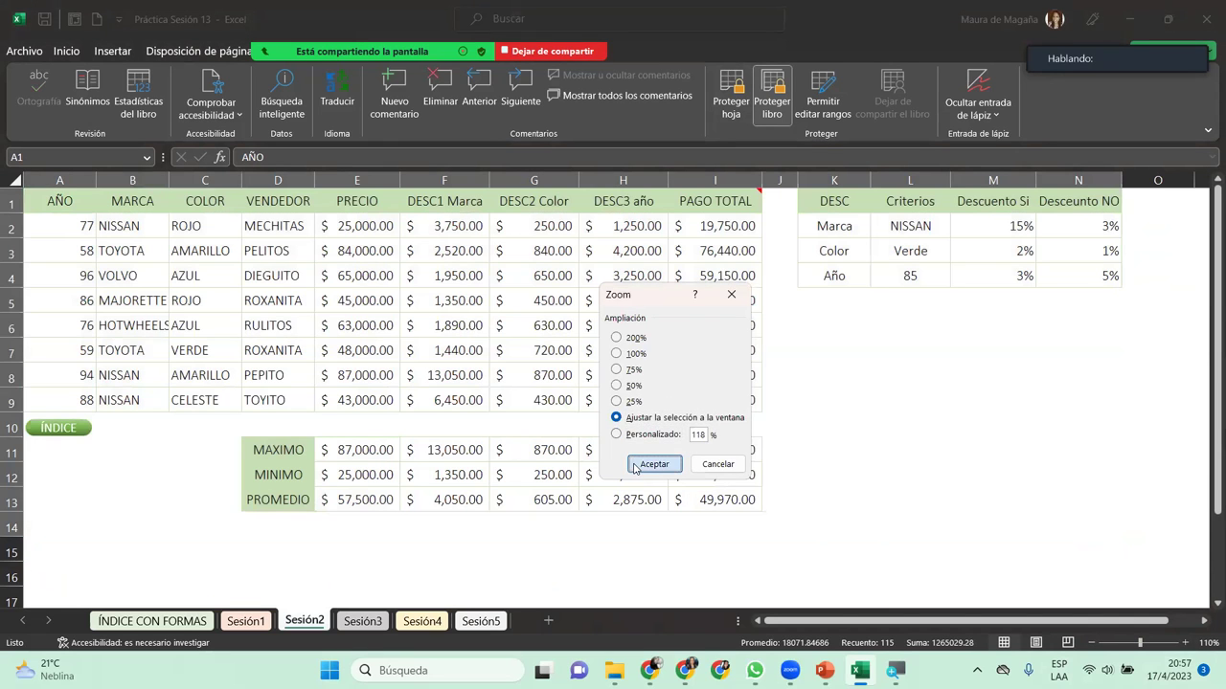
pyautogui.click(654, 463)
pyautogui.click(934, 236)
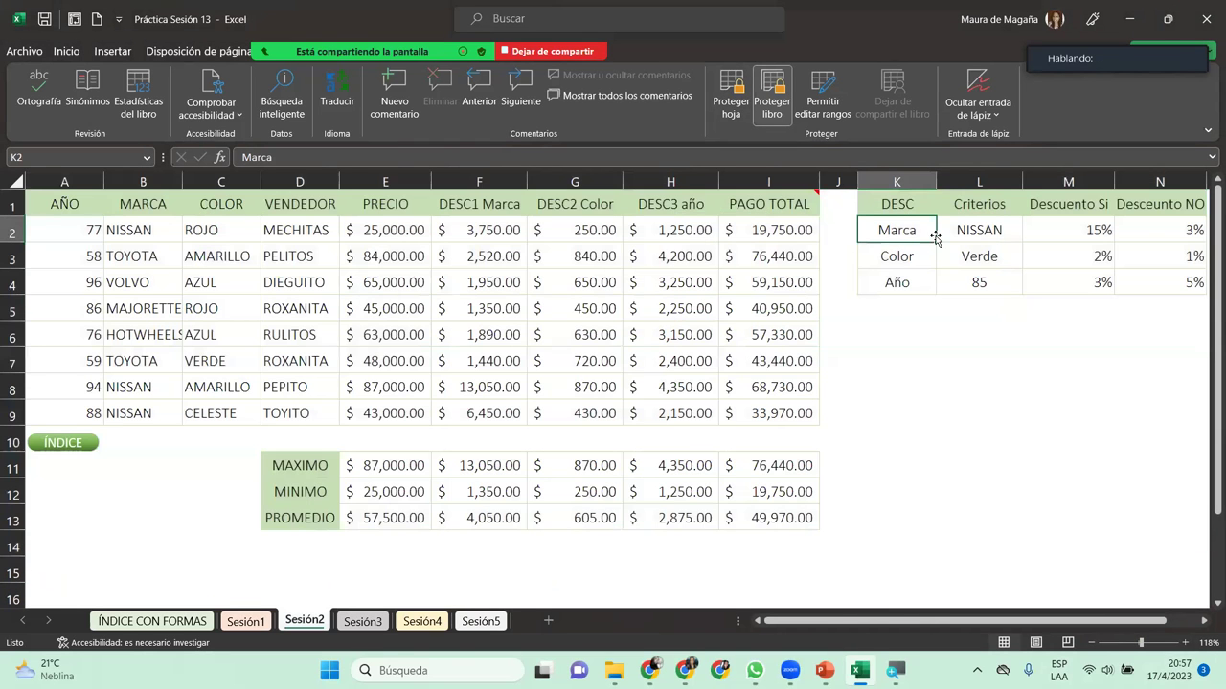
# Step: Protect the Sesión2 sheet with a password, entering it twice to confirm
pyautogui.click(720, 88)
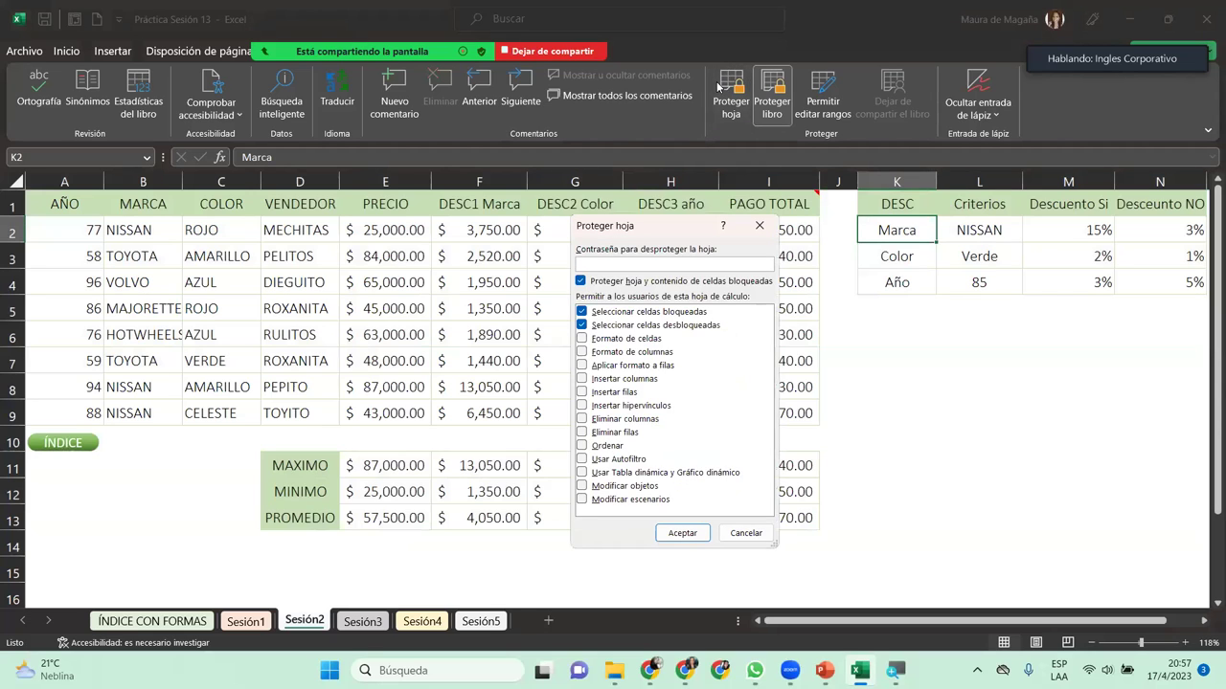
pyautogui.write('1234')
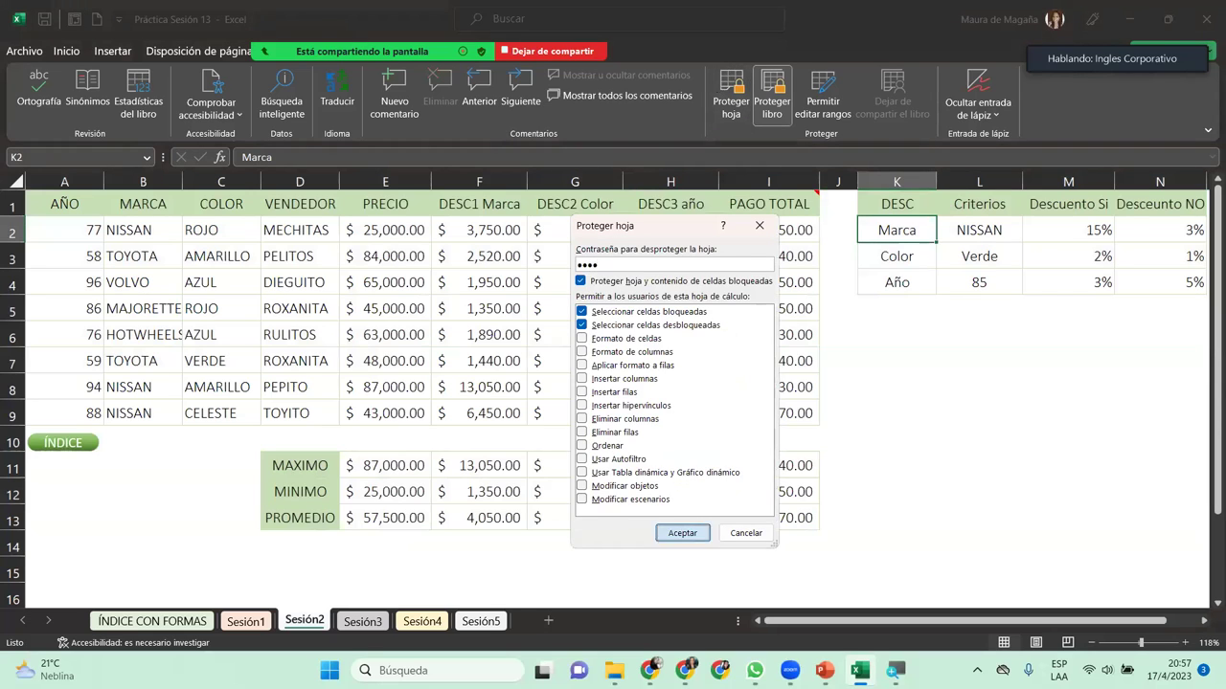
pyautogui.press('Return')
pyautogui.write('1234')
pyautogui.press('Return')
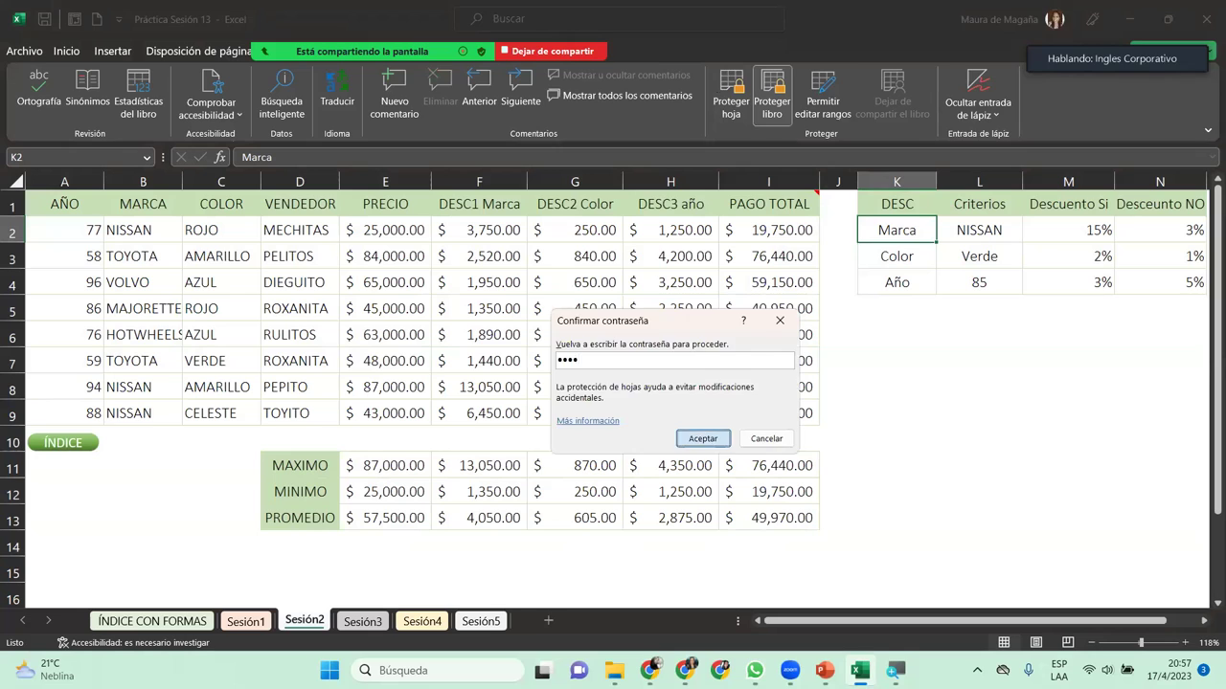
# Step: Try editing the DESC3 año formula in H3 and dismiss the protected-sheet warning
pyautogui.click(735, 175)
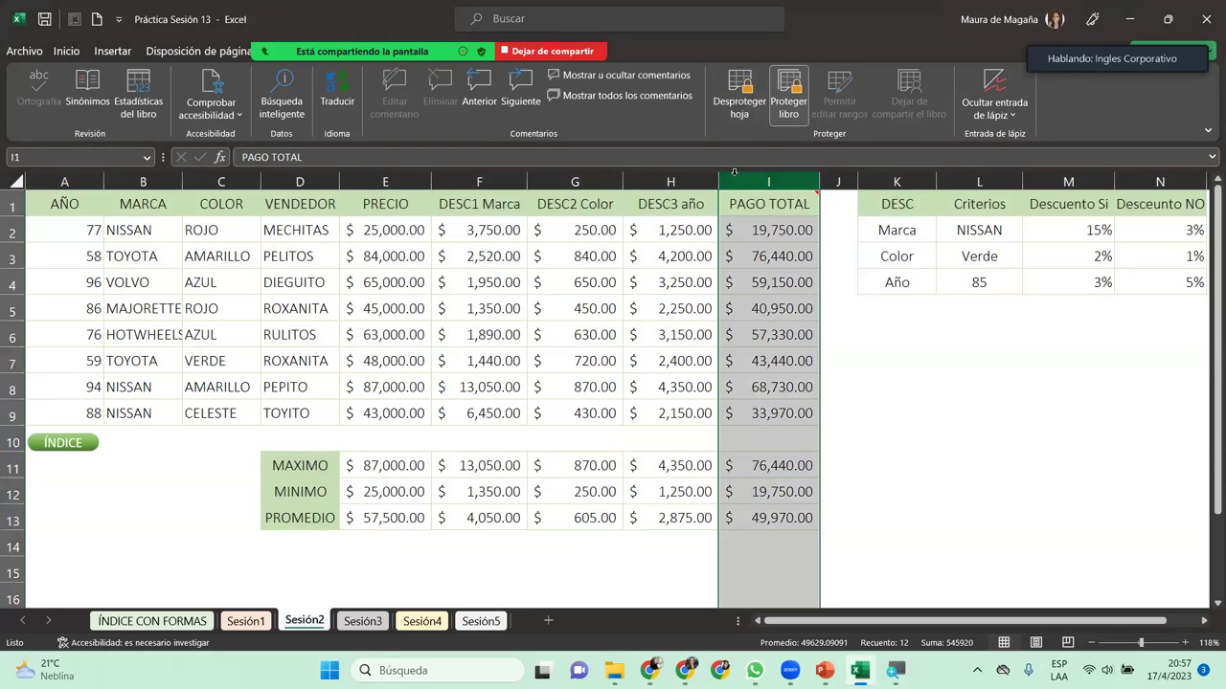
pyautogui.click(658, 248)
pyautogui.doubleClick(658, 248)
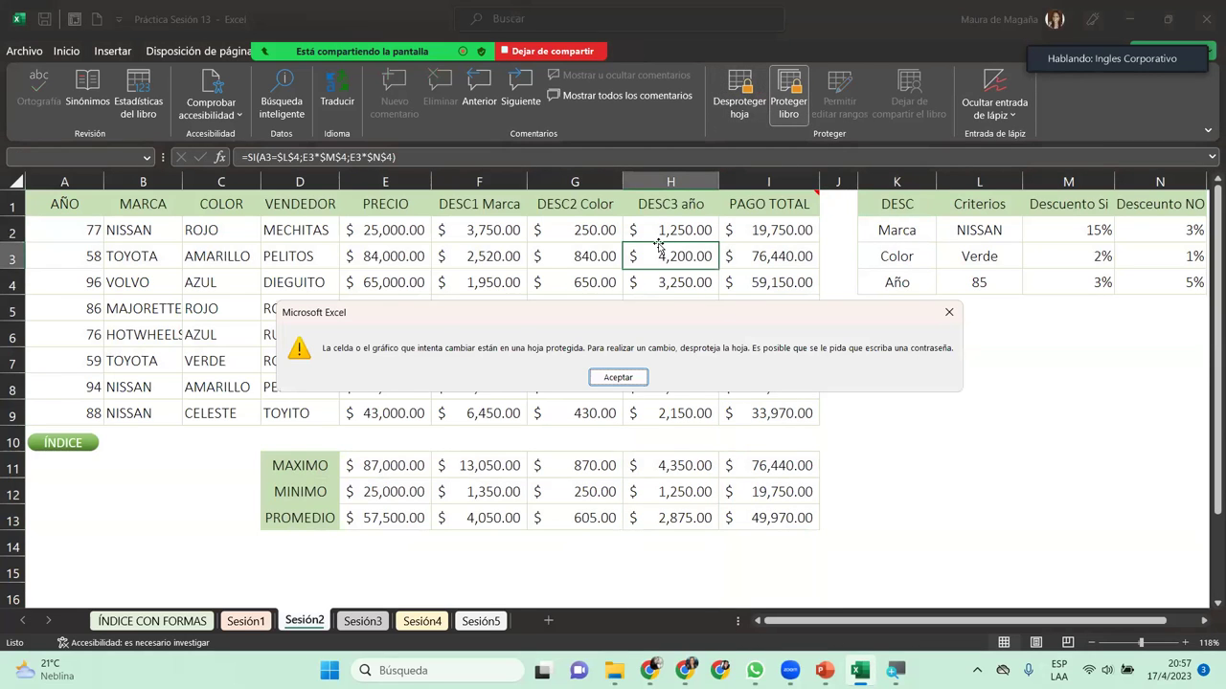
pyautogui.press('Return')
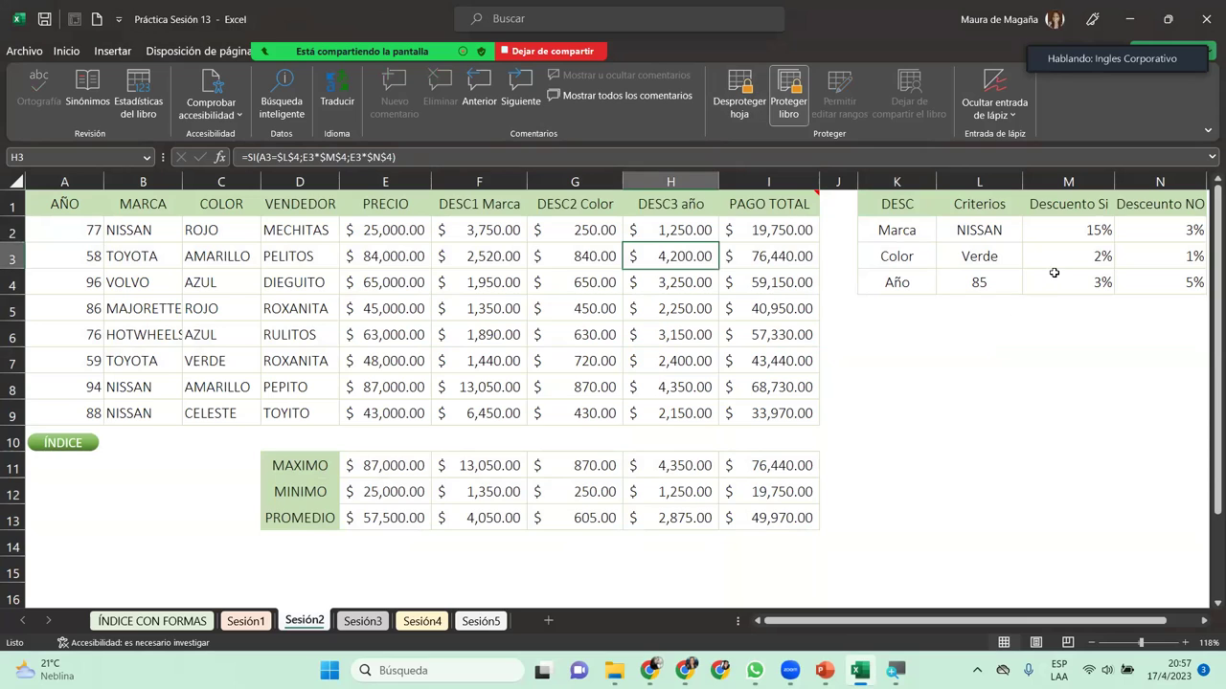
# Step: Change the Color discount in M3 to 5%
pyautogui.click(1054, 275)
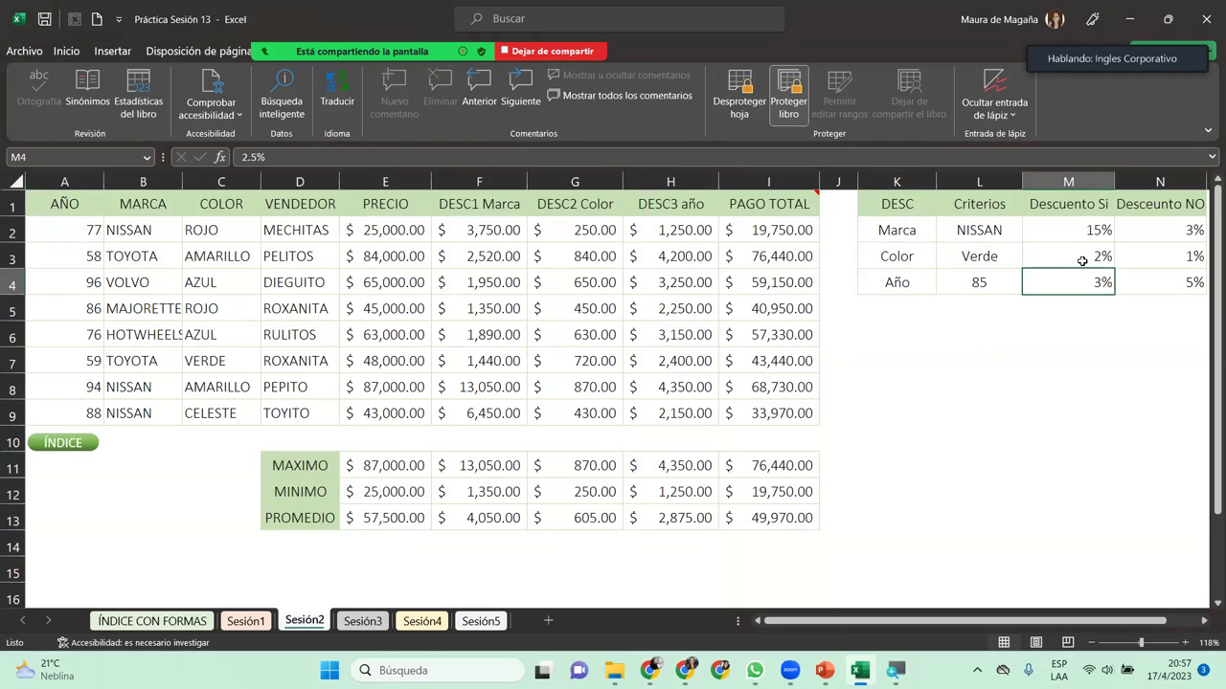
pyautogui.click(1082, 259)
pyautogui.write('5')
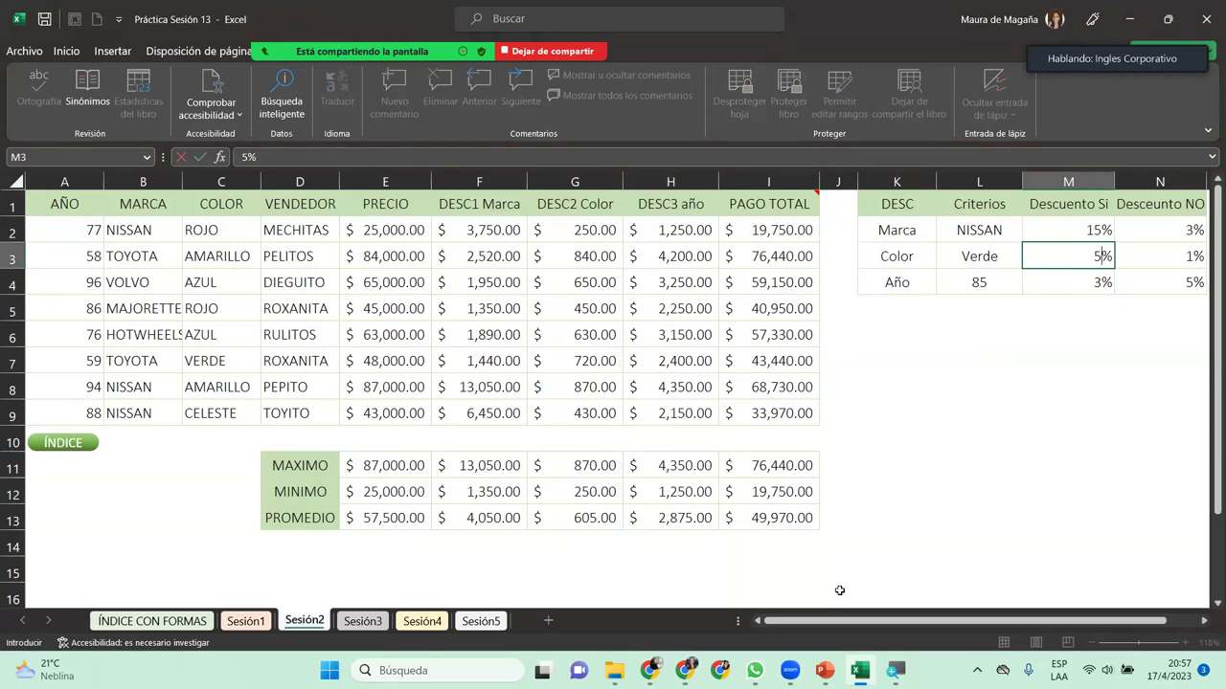
pyautogui.press('Return')
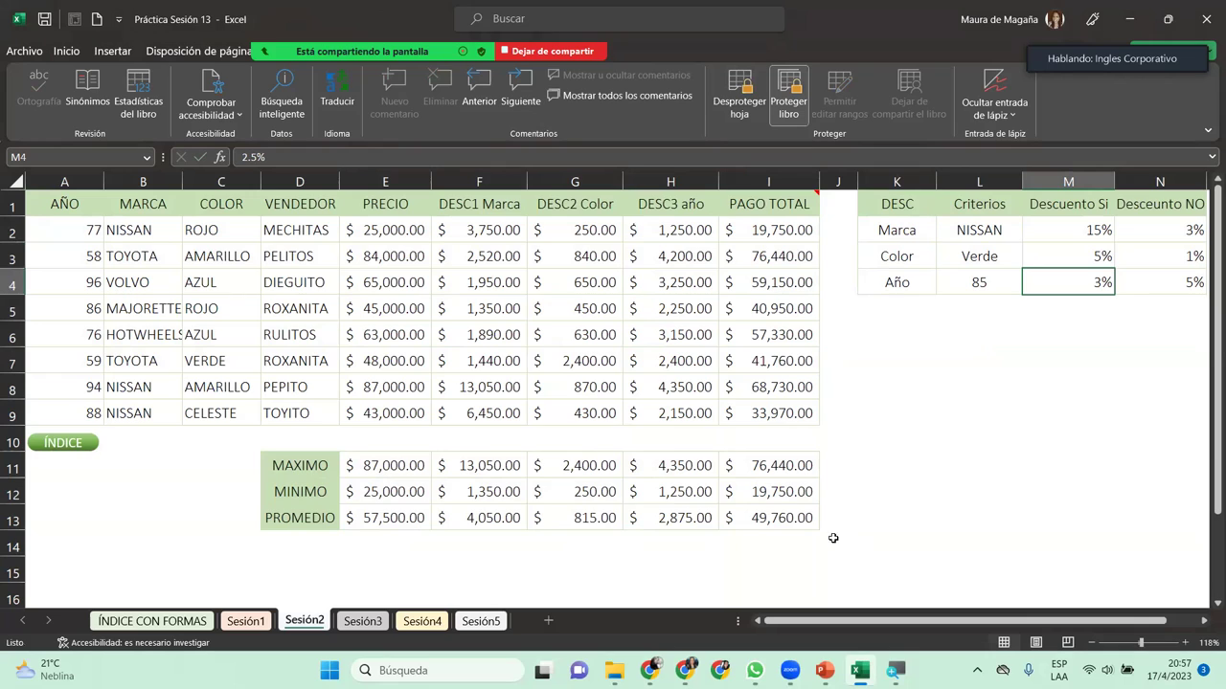
pyautogui.click(1058, 251)
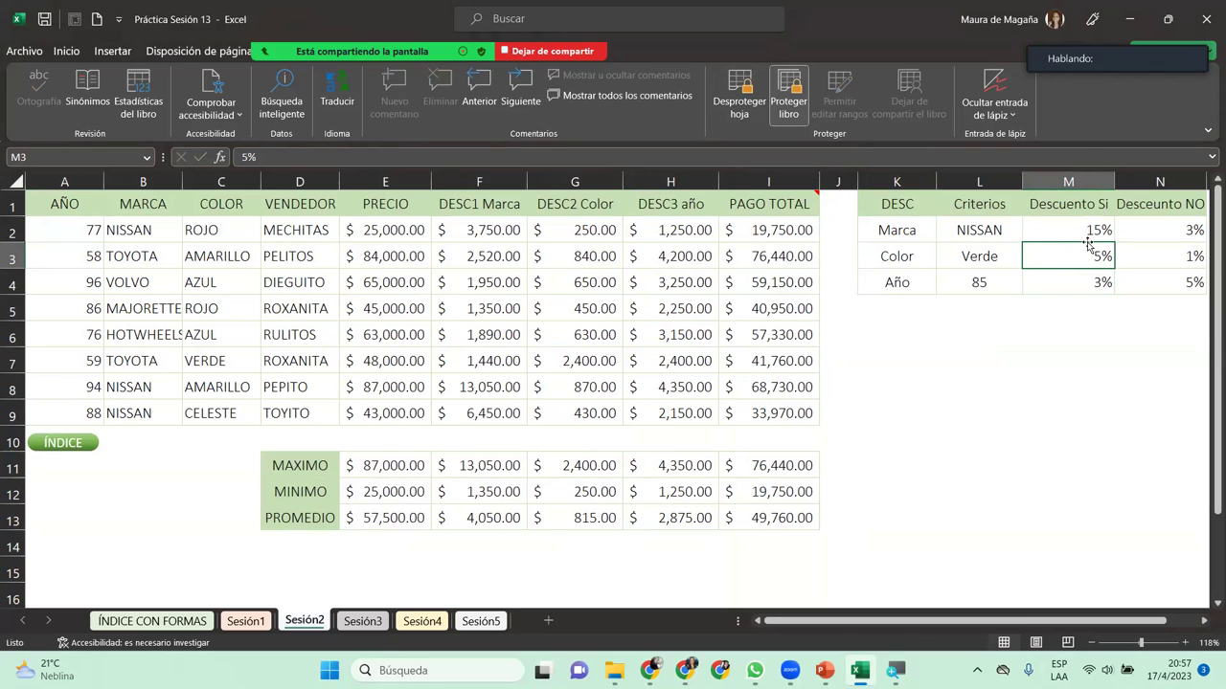
# Step: Review the Descuentos range M2:N4 and the PAGO TOTAL in I3, then bring up Sesión2's sheet menu
pyautogui.click(1157, 273)
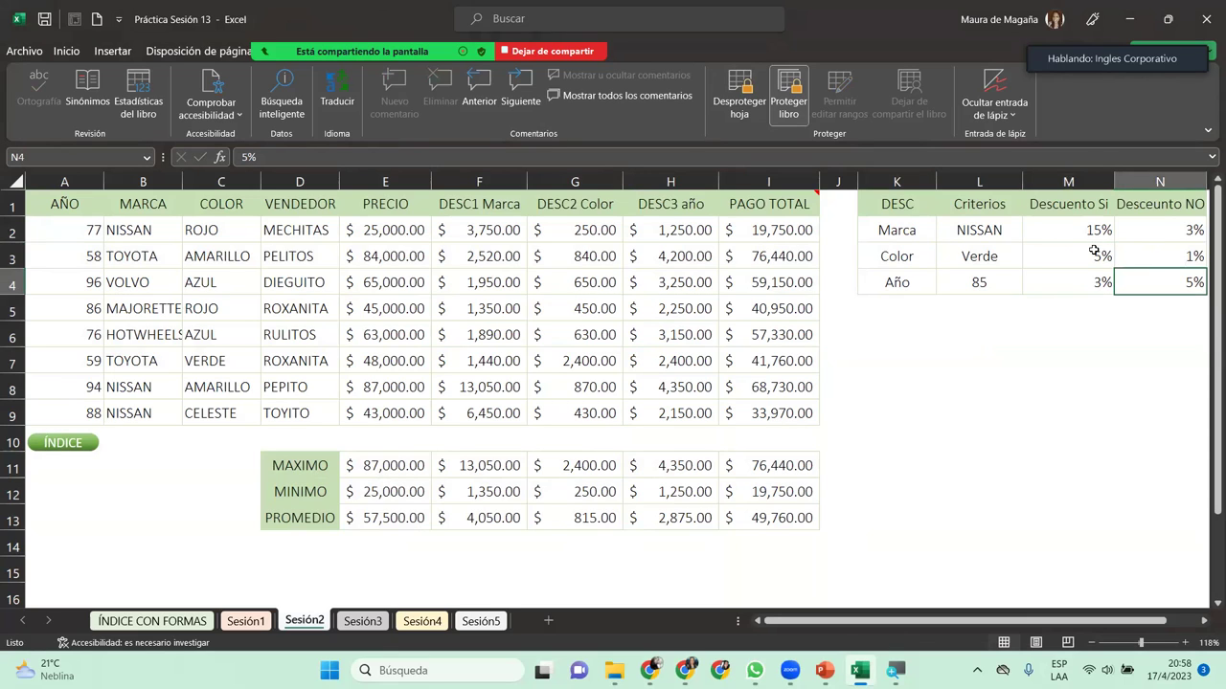
pyautogui.moveTo(1080, 236); pyautogui.dragTo(1155, 274)
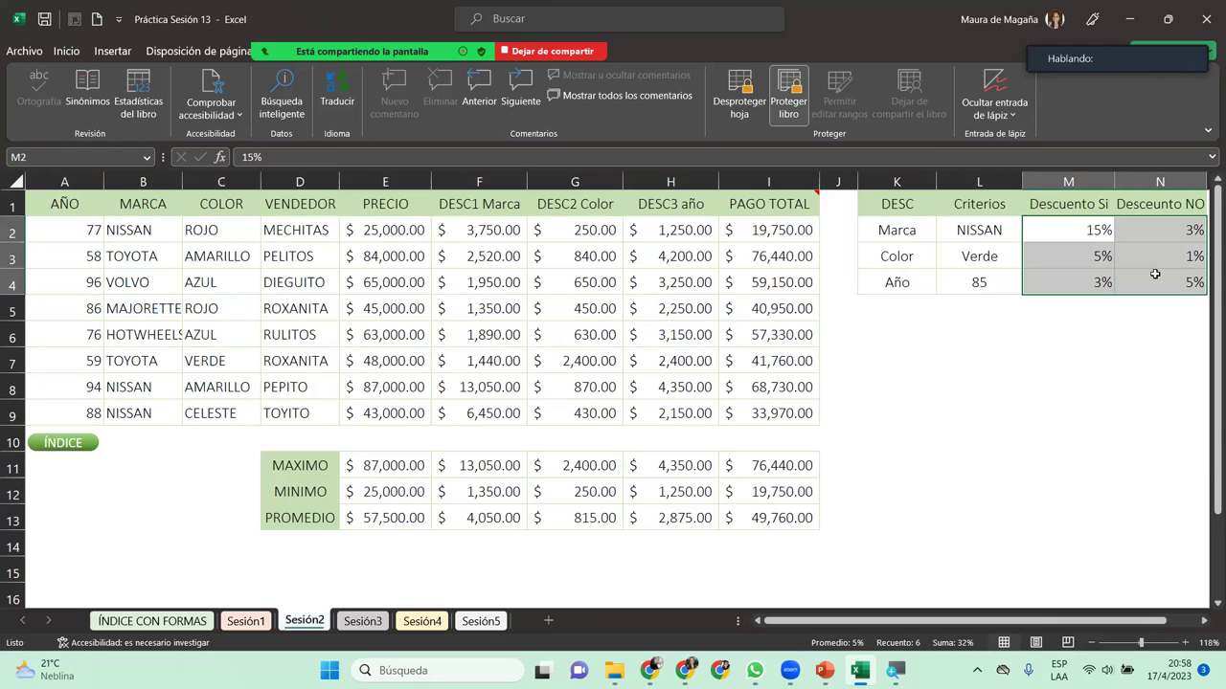
pyautogui.click(769, 255)
pyautogui.rightClick(326, 630)
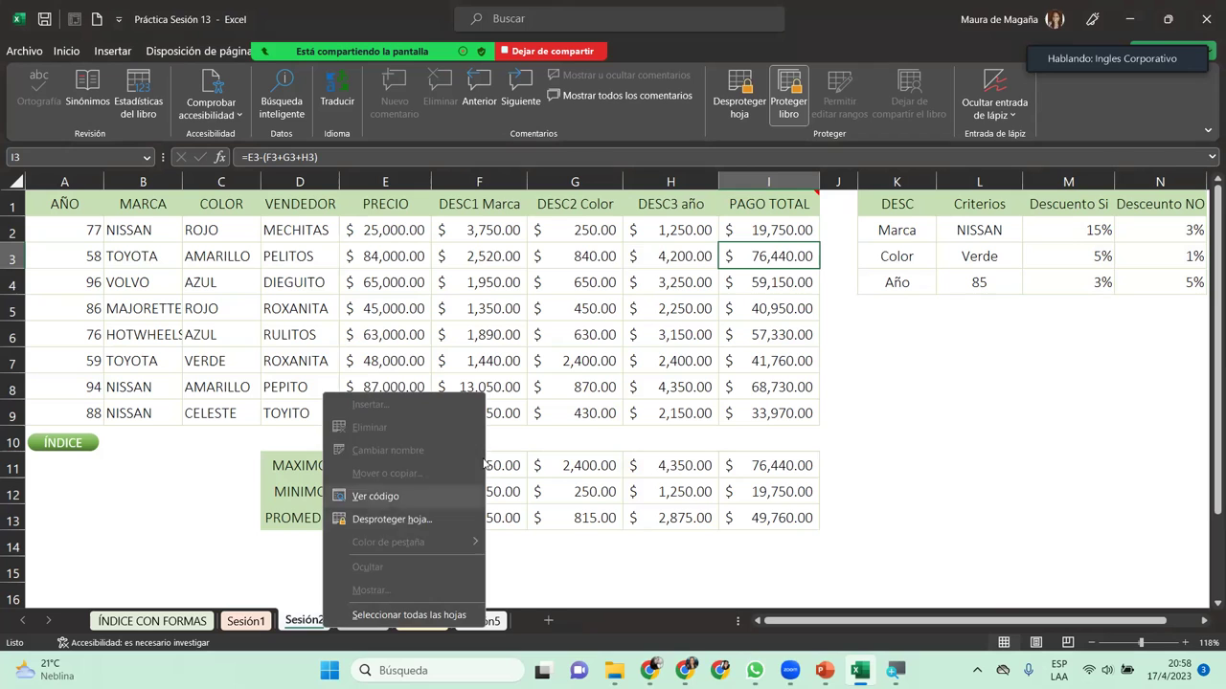
# Step: On the Sesión3 sheet, select the Precio U$ cells K4:K6
pyautogui.click(537, 337)
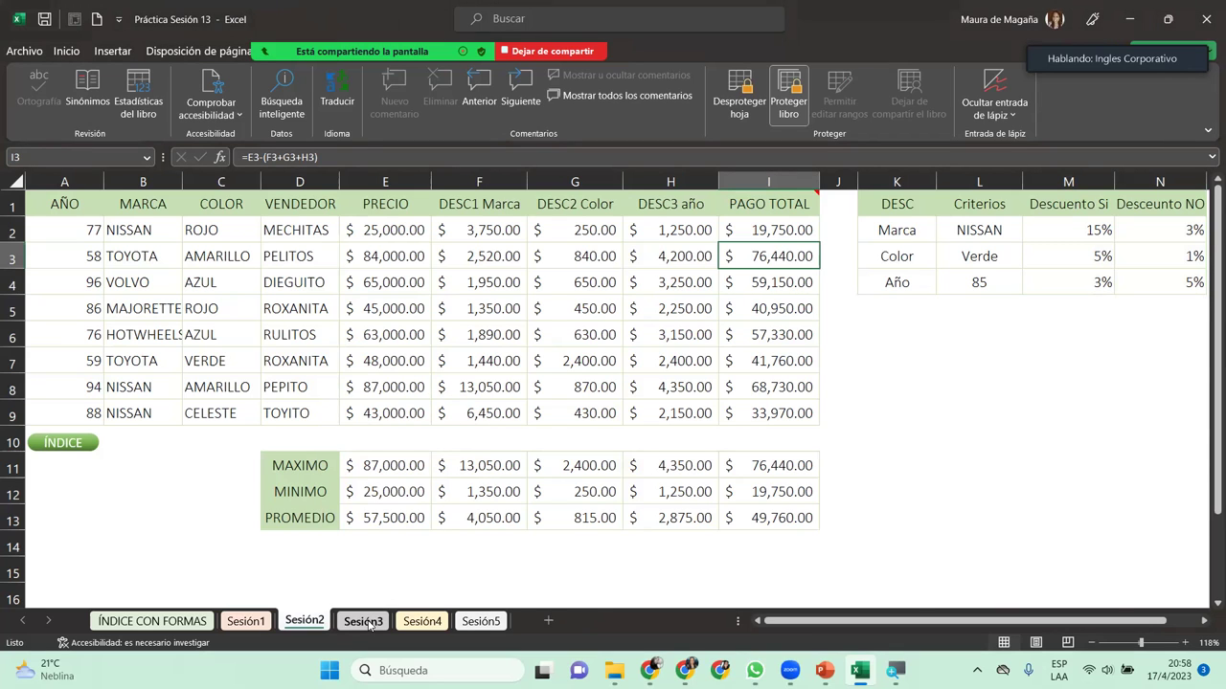
pyautogui.click(366, 623)
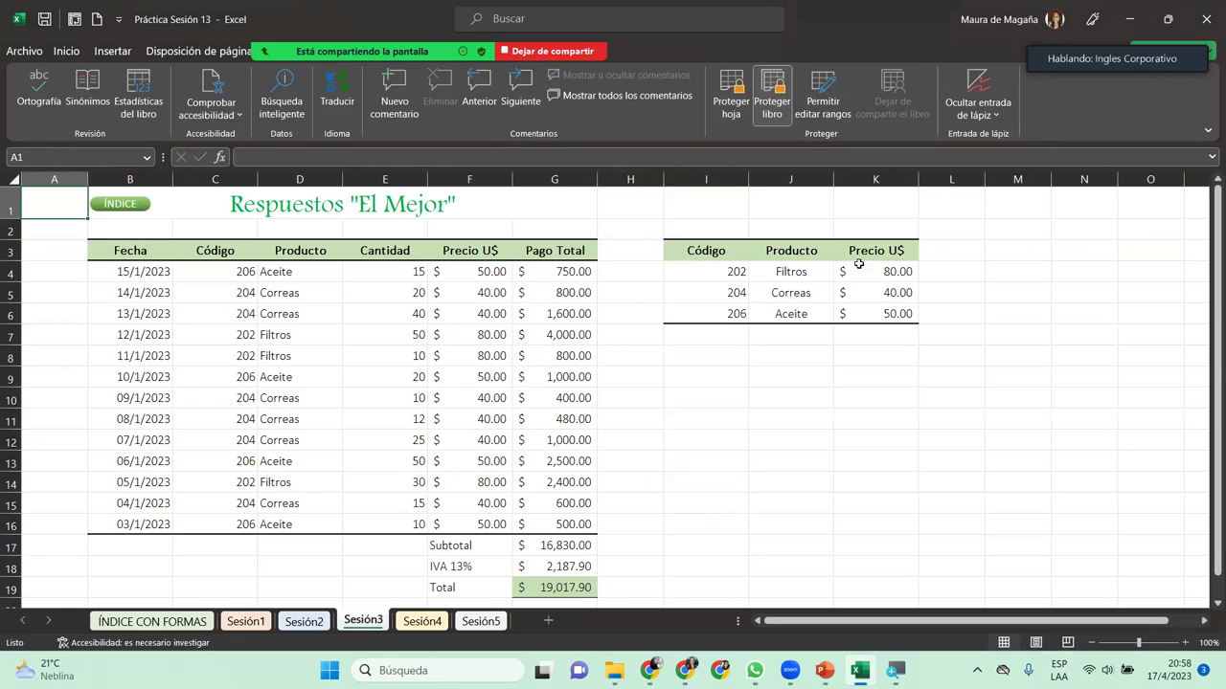
pyautogui.moveTo(901, 266); pyautogui.dragTo(904, 314)
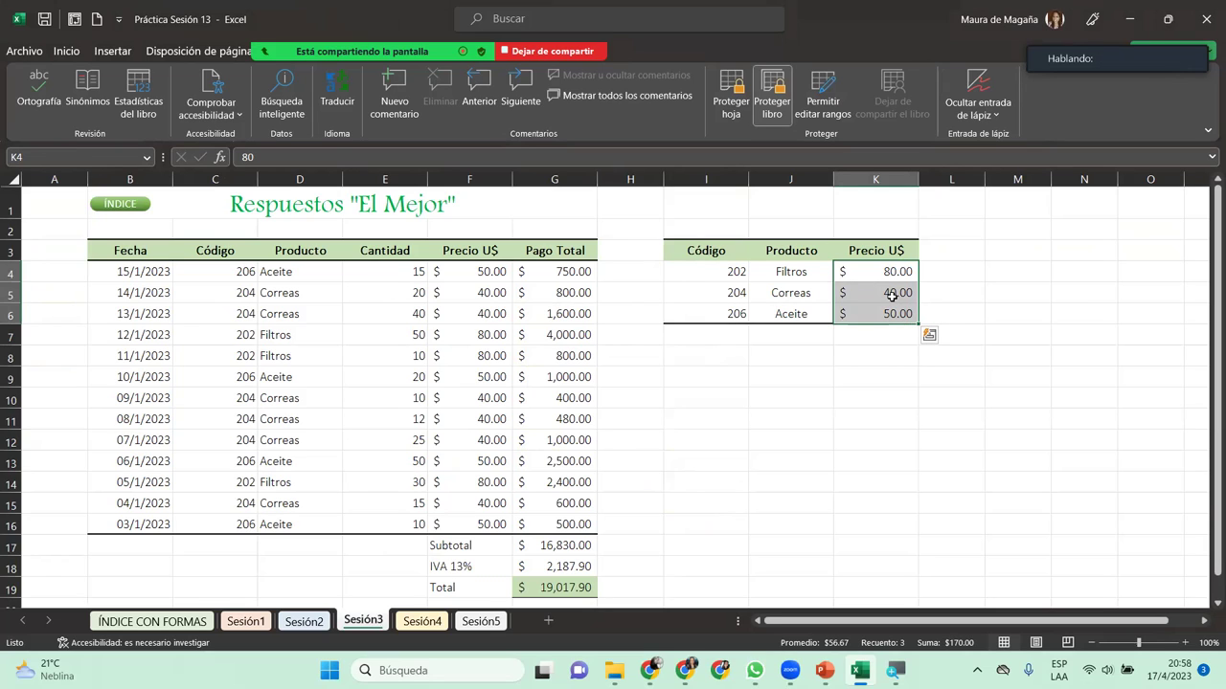
# Step: Create a new editable range titled Precios for the selected cells
pyautogui.click(830, 86)
pyautogui.click(790, 303)
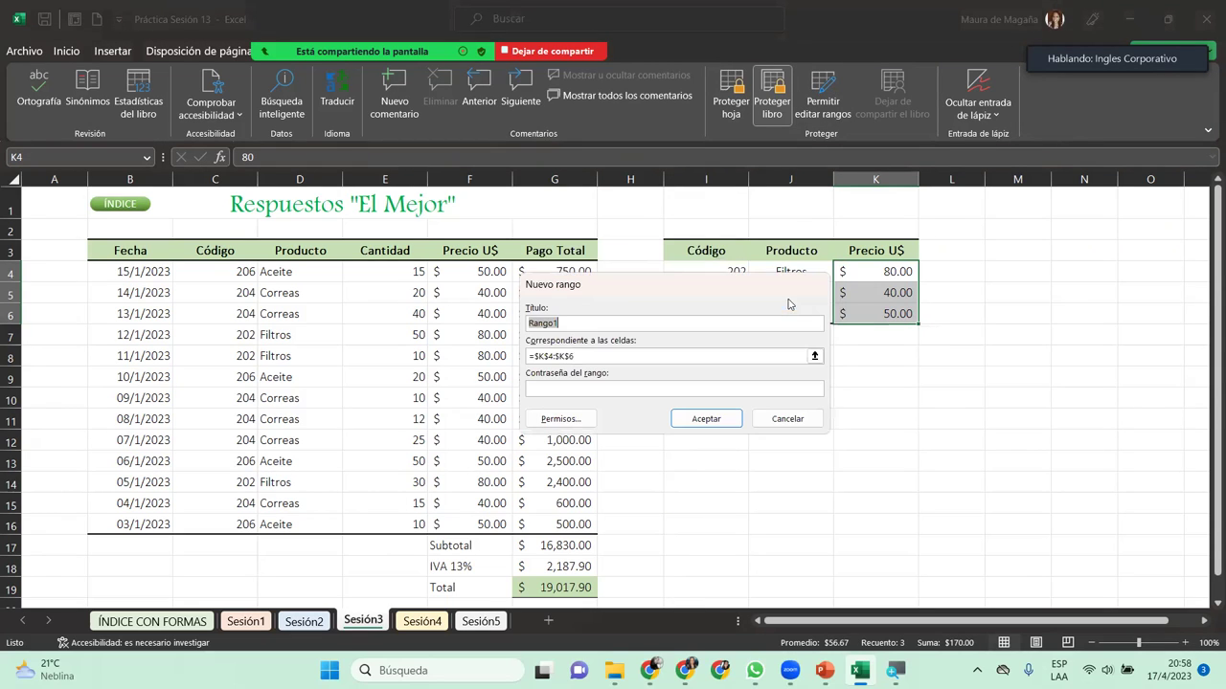
pyautogui.write('Precios')
pyautogui.press('Return')
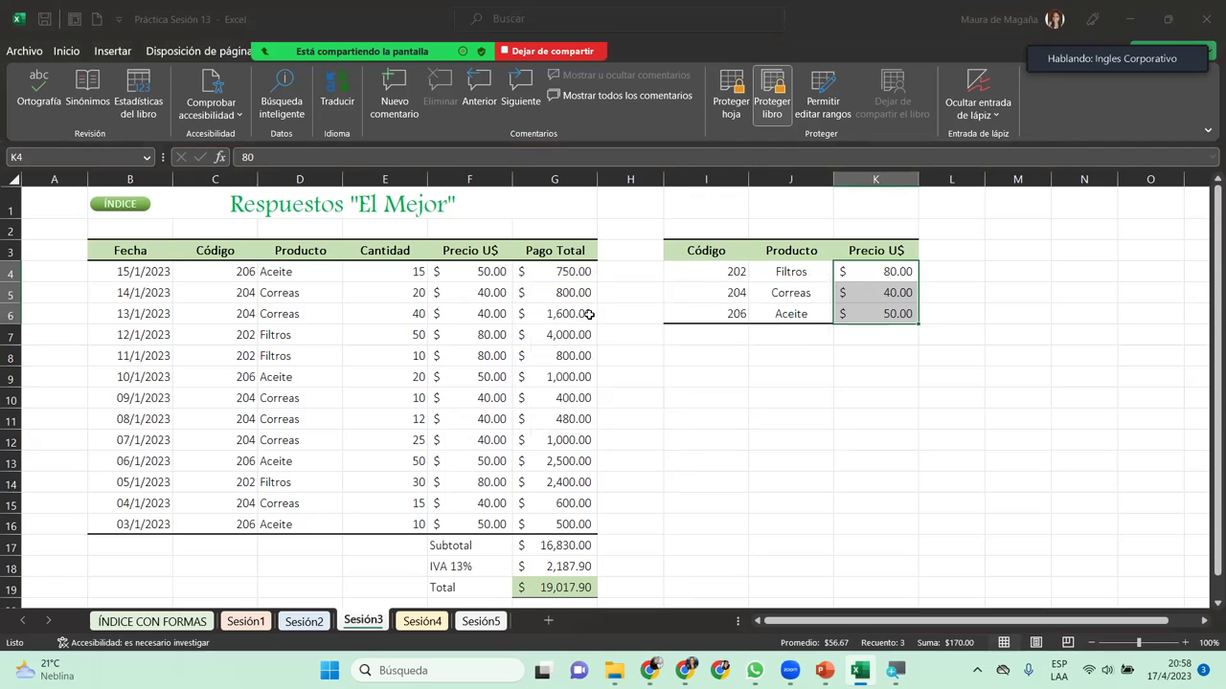
pyautogui.click(634, 444)
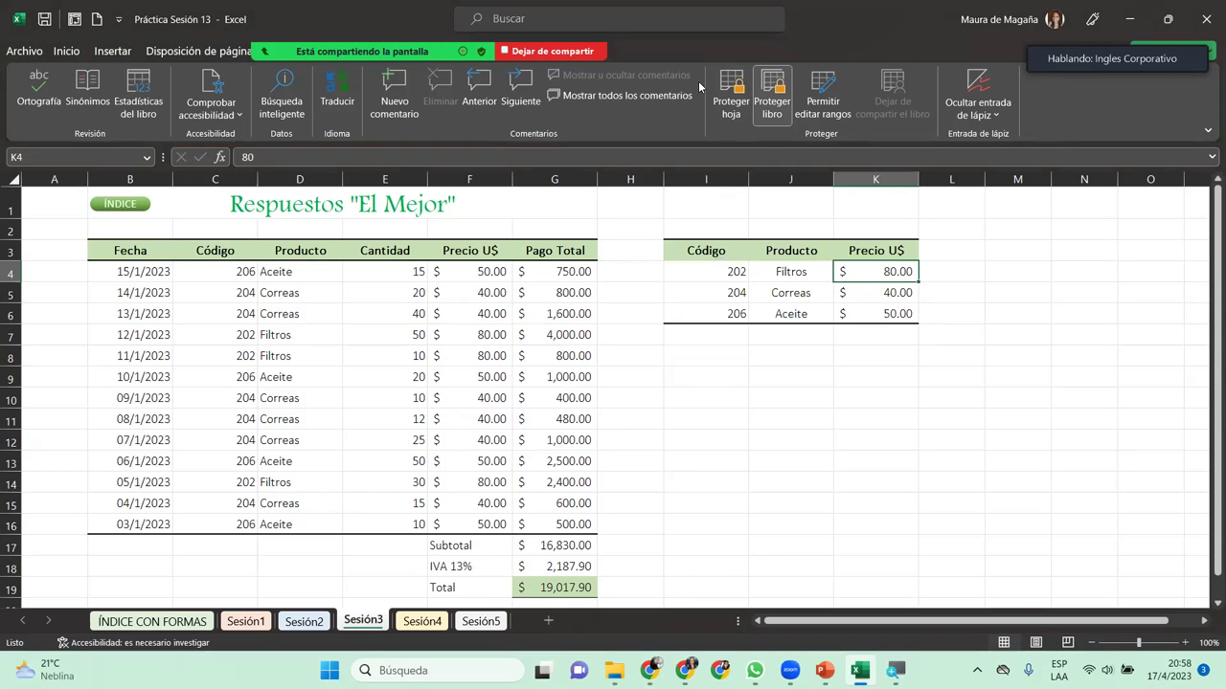
# Step: Protect Sesión3 with a password, entering it and confirming it a second time
pyautogui.click(729, 100)
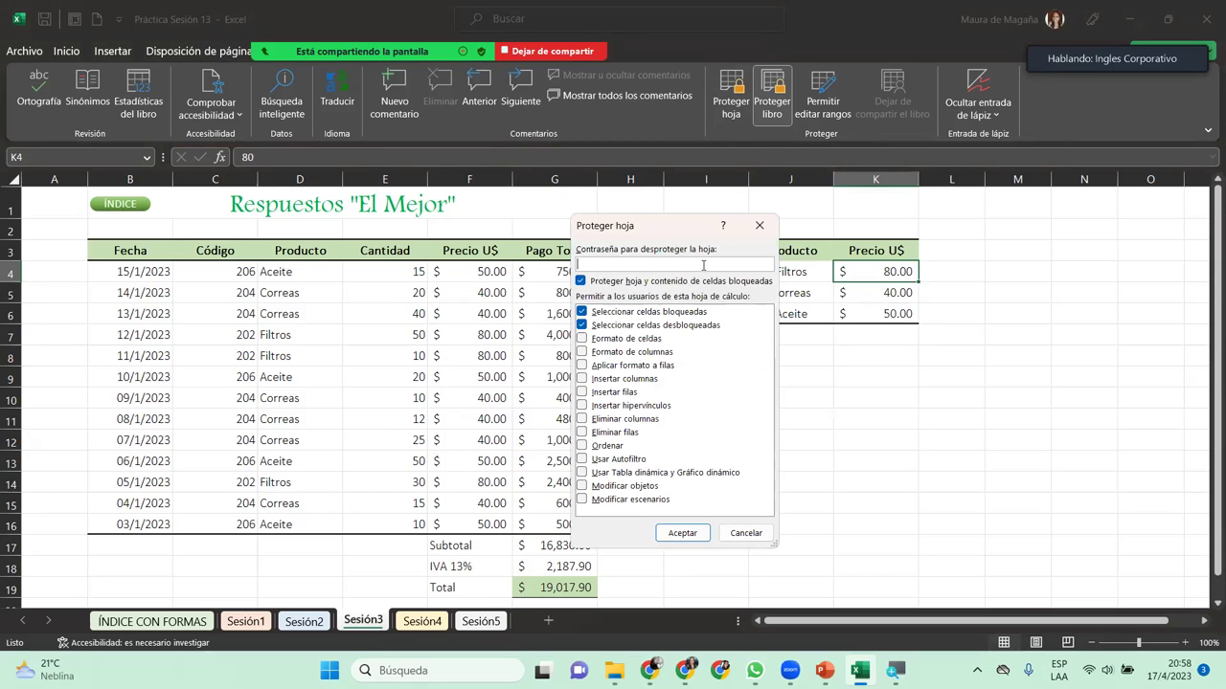
pyautogui.write('••••')
pyautogui.press('BackSpace')
pyautogui.press('BackSpace')
pyautogui.press('BackSpace')
pyautogui.press('BackSpace')
pyautogui.write('••••')
pyautogui.press('Return')
pyautogui.write('••••')
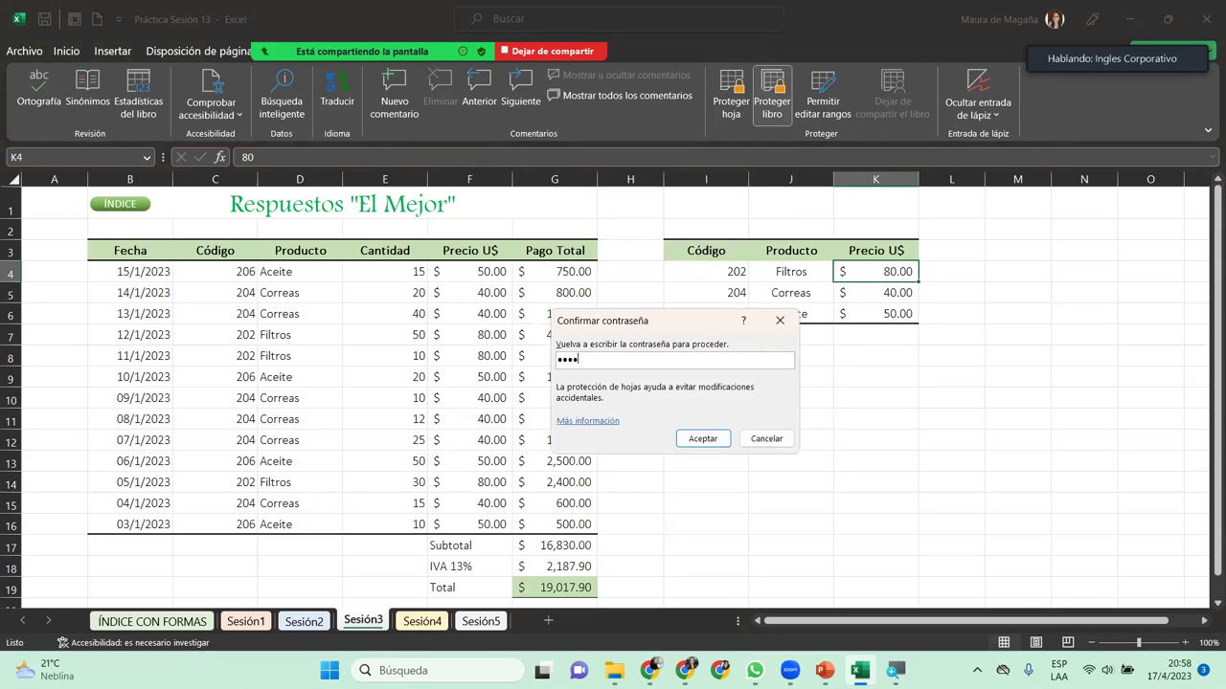
pyautogui.press('Return')
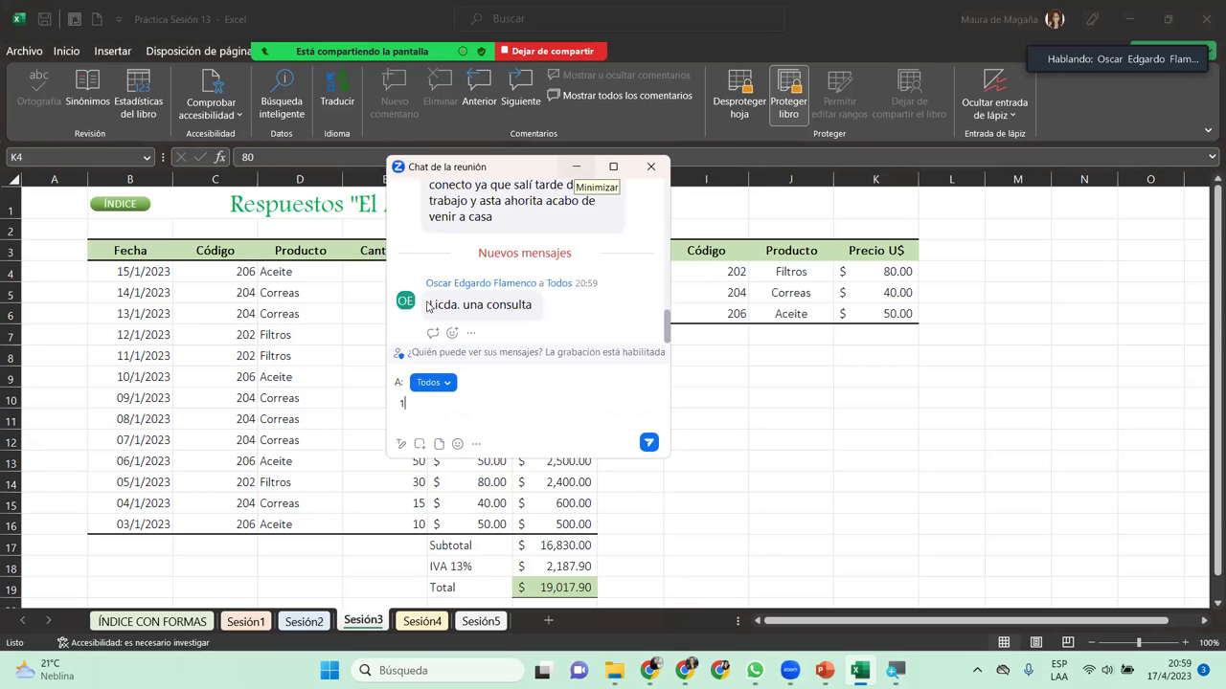
pyautogui.hotkey('alt', 'h')
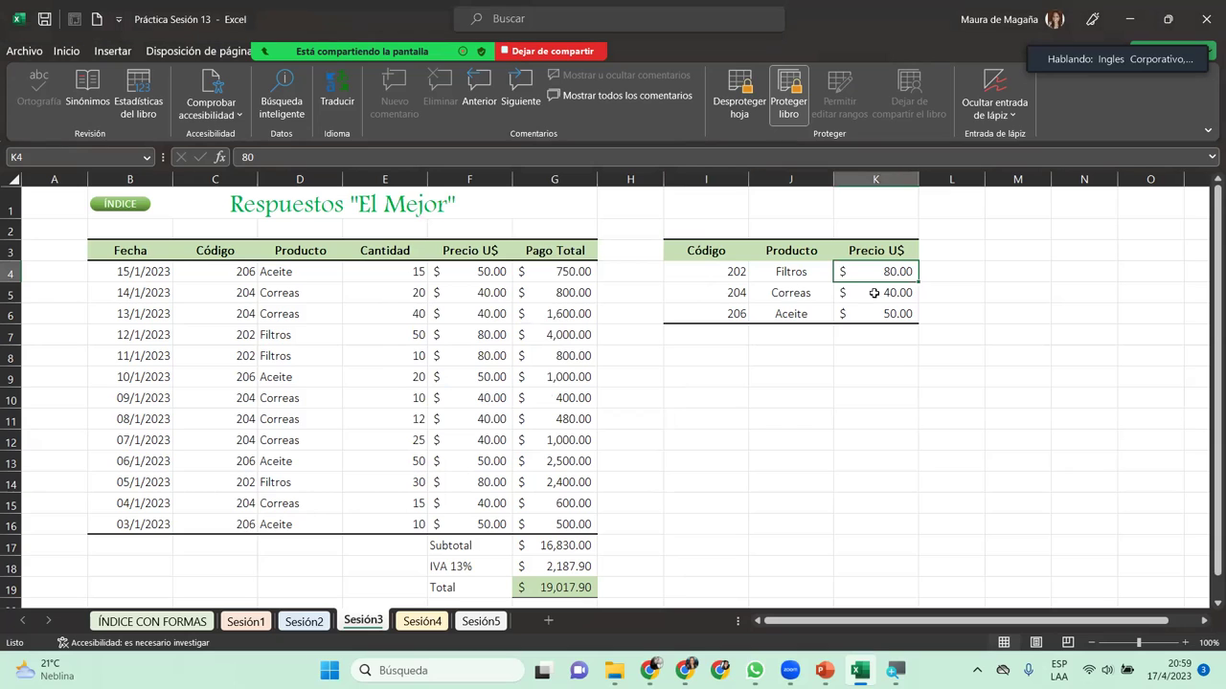
pyautogui.click(719, 306)
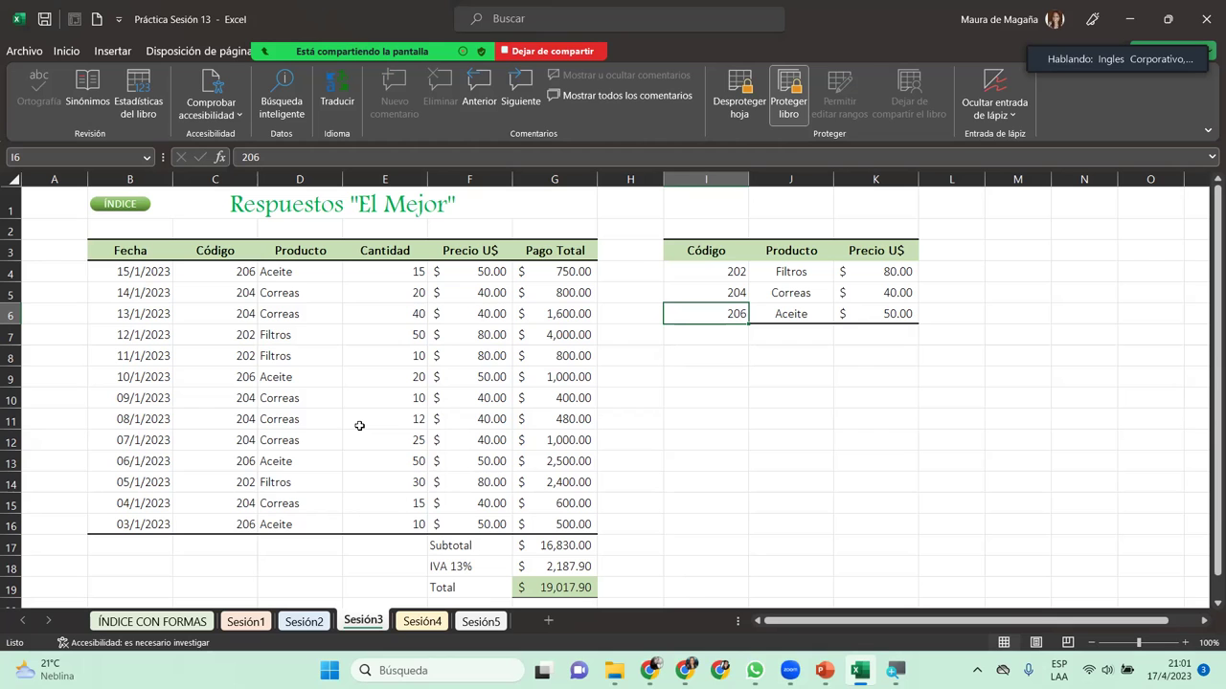
# Step: Go to the Sesión4 sheet and select the CONTAR.SI count in D3
pyautogui.click(422, 622)
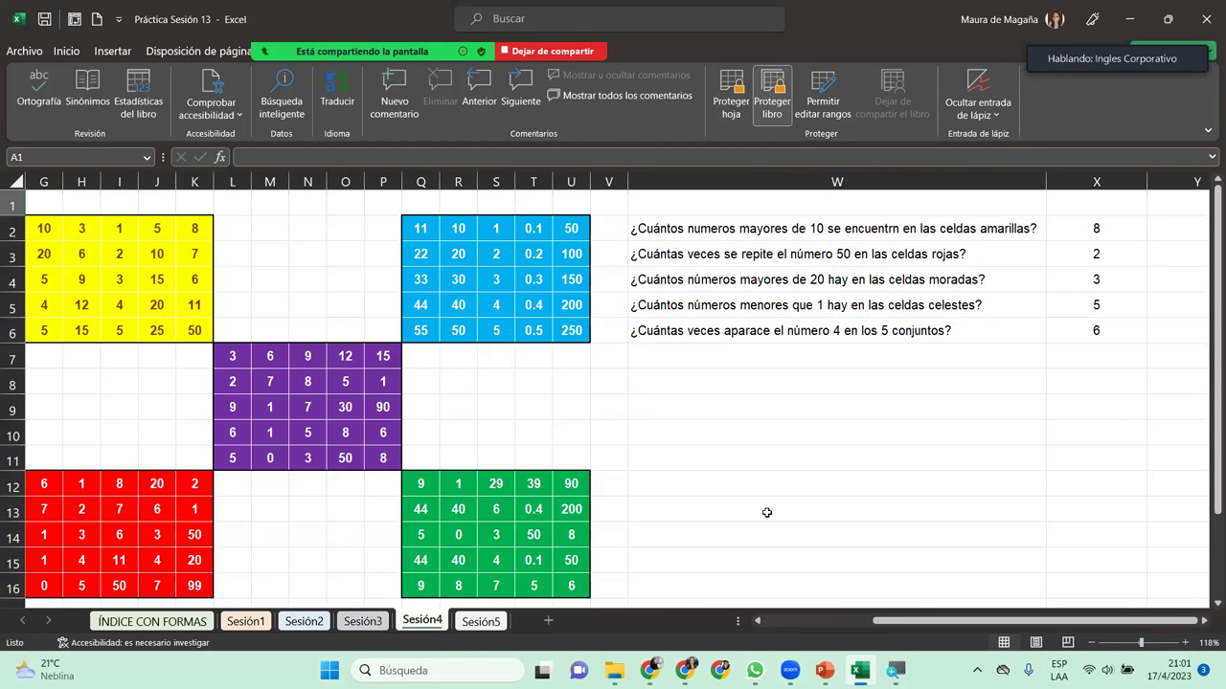
pyautogui.hscroll(-1, 766, 581)
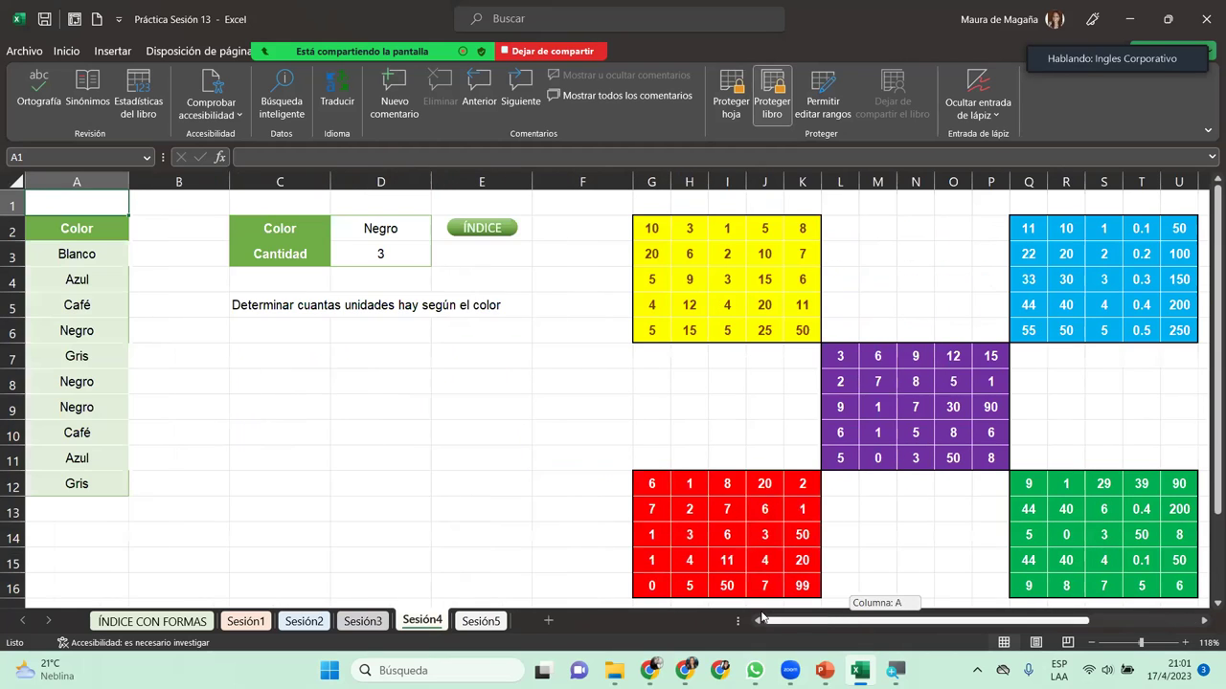
pyautogui.moveTo(886, 620); pyautogui.dragTo(755, 618)
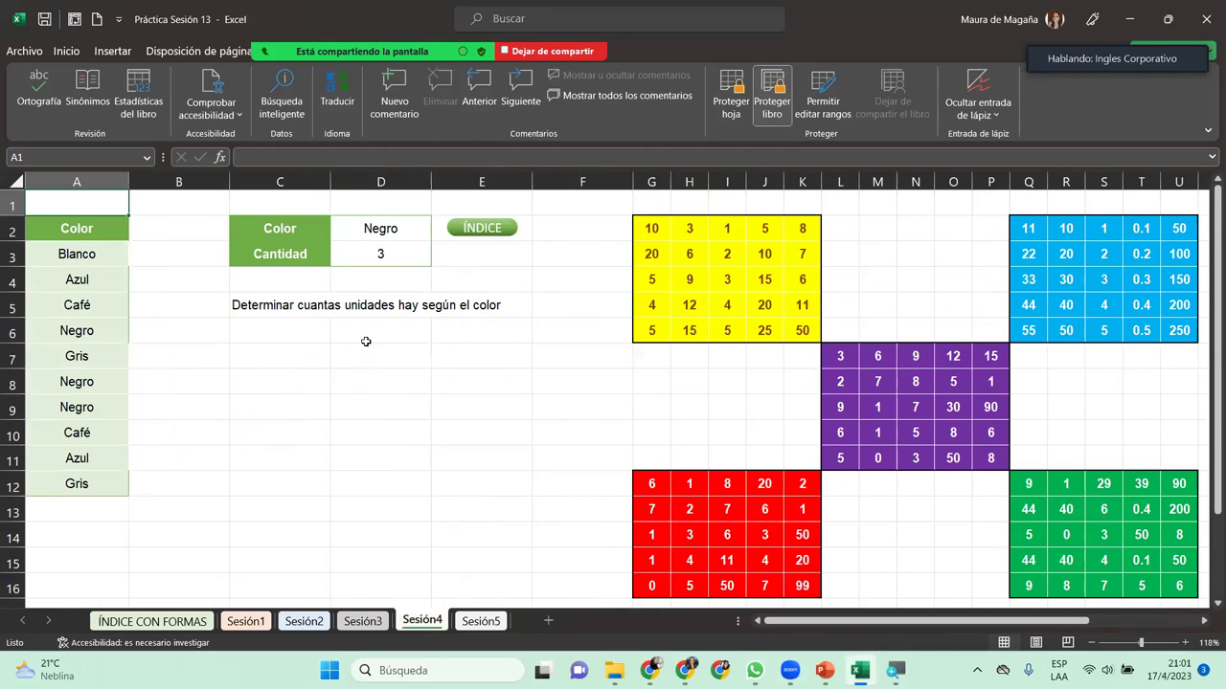
pyautogui.click(399, 256)
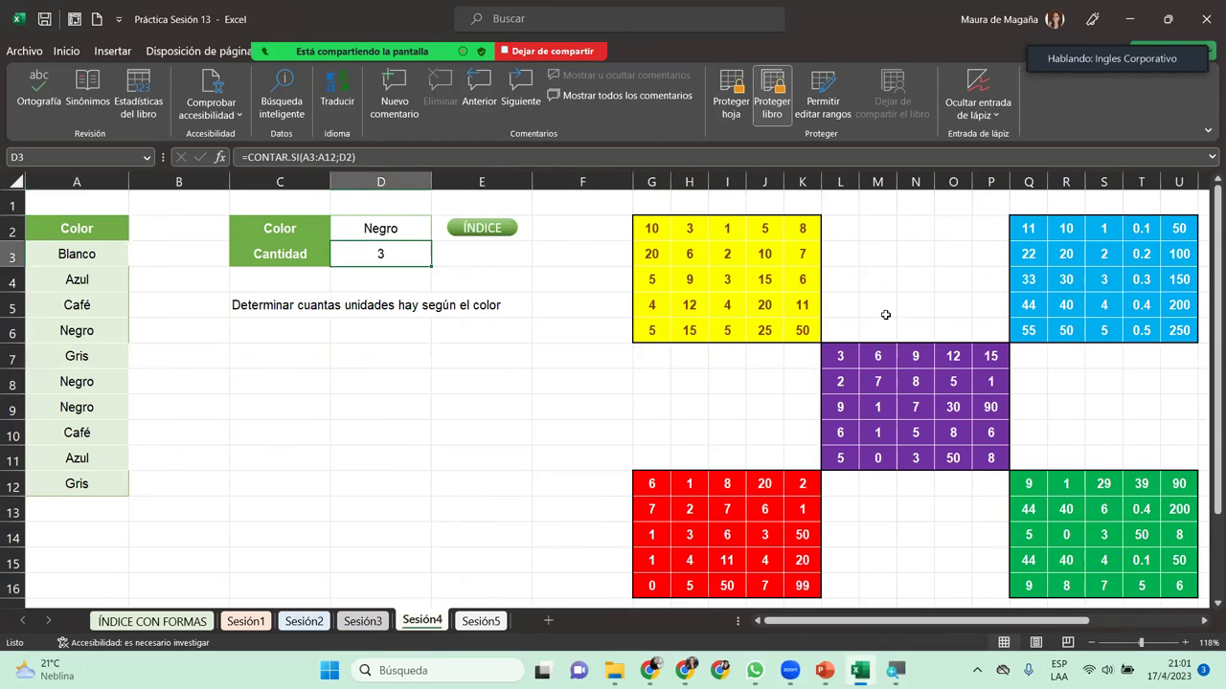
# Step: Protect Sesión4 with a password, entering it and confirming it
pyautogui.click(734, 96)
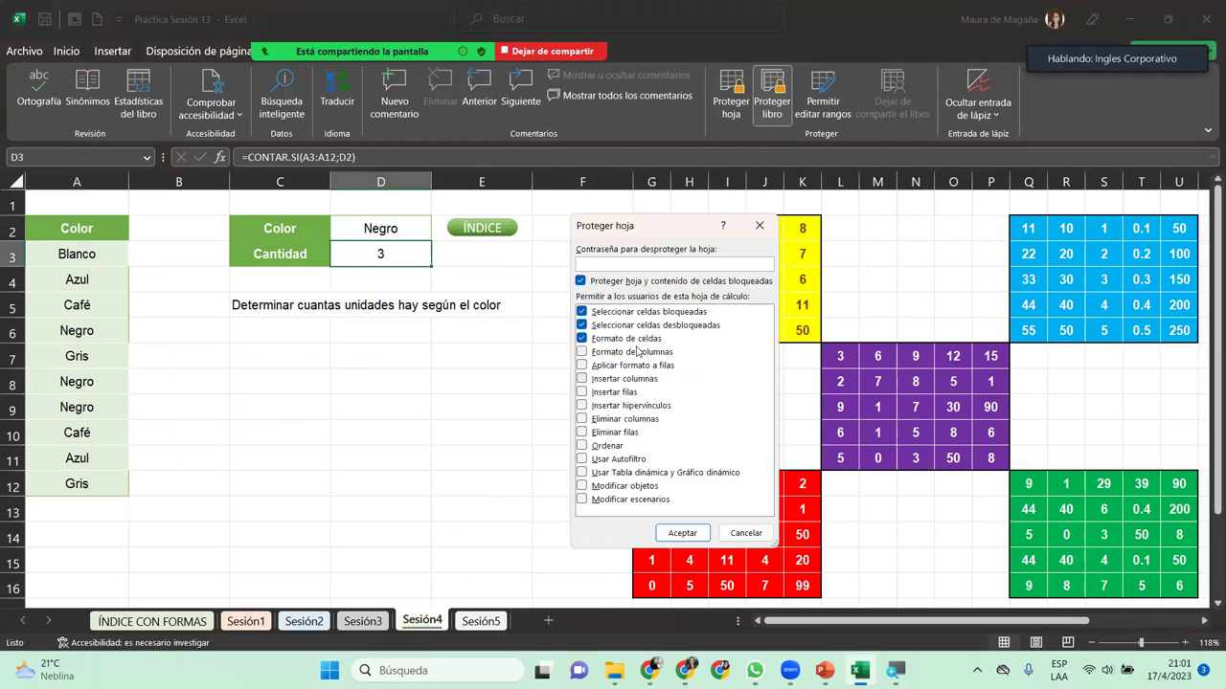
pyautogui.write('1234')
pyautogui.press('Return')
pyautogui.write('1234')
pyautogui.press('Return')
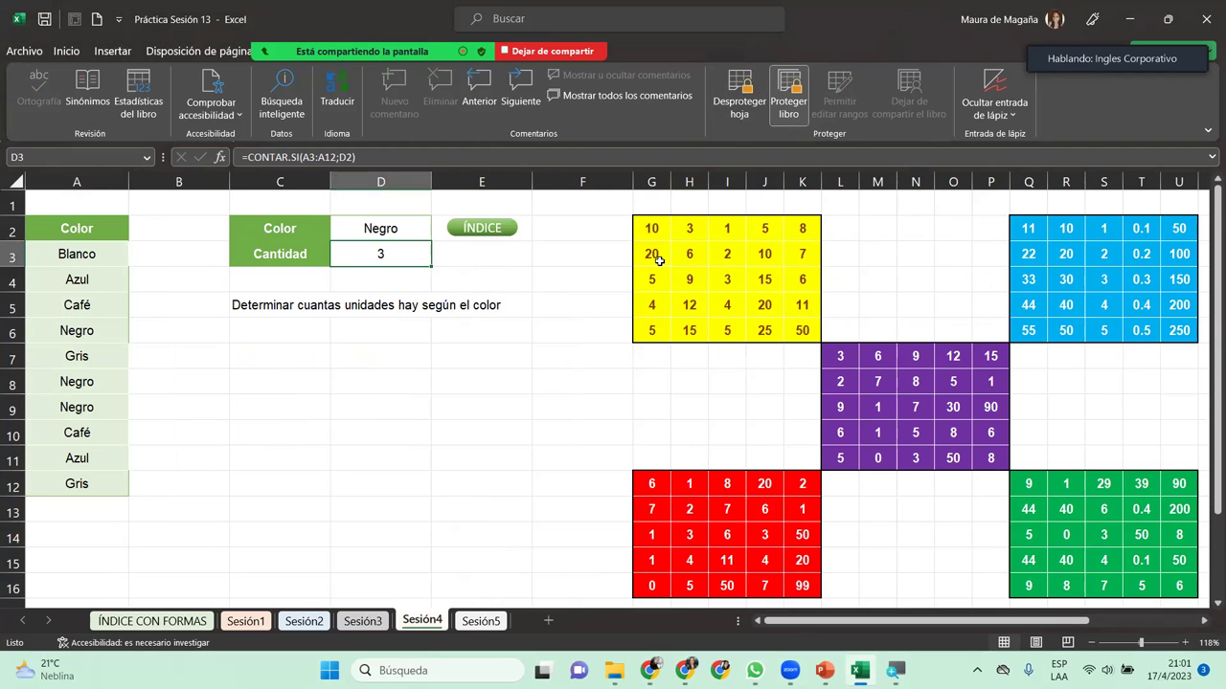
# Step: Cancel the Save As browse dialog and return to the ÍNDICE CON FORMAS sheet
pyautogui.click(21, 52)
pyautogui.click(96, 264)
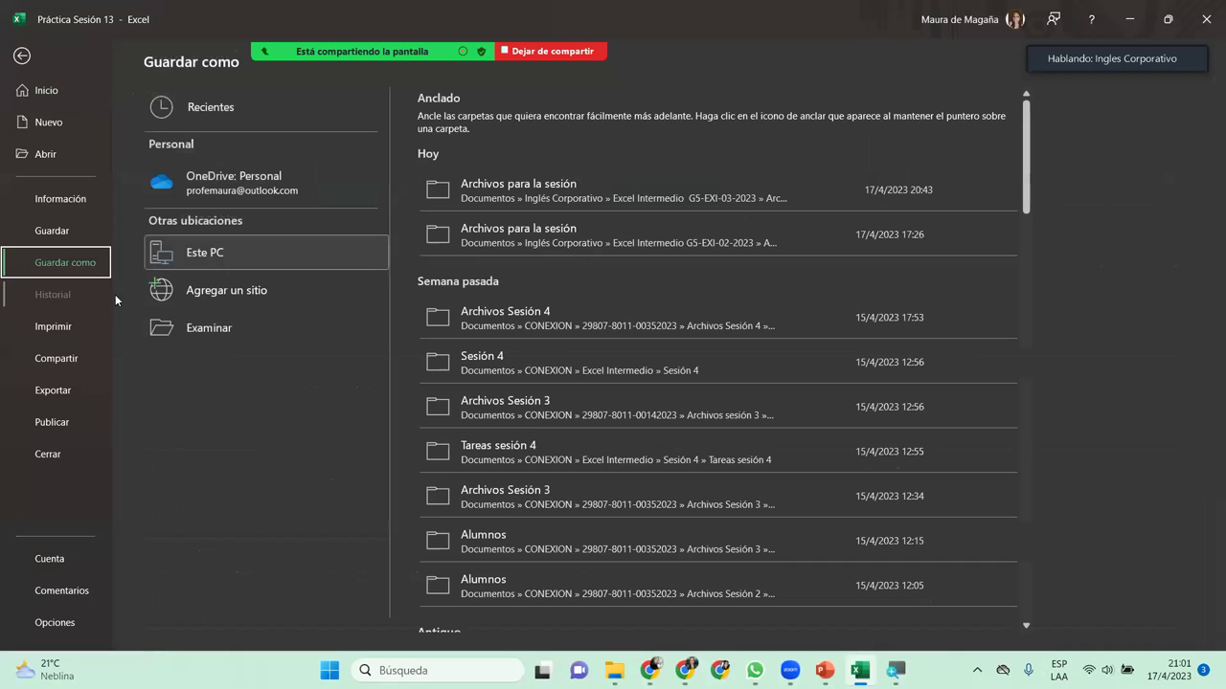
pyautogui.click(199, 327)
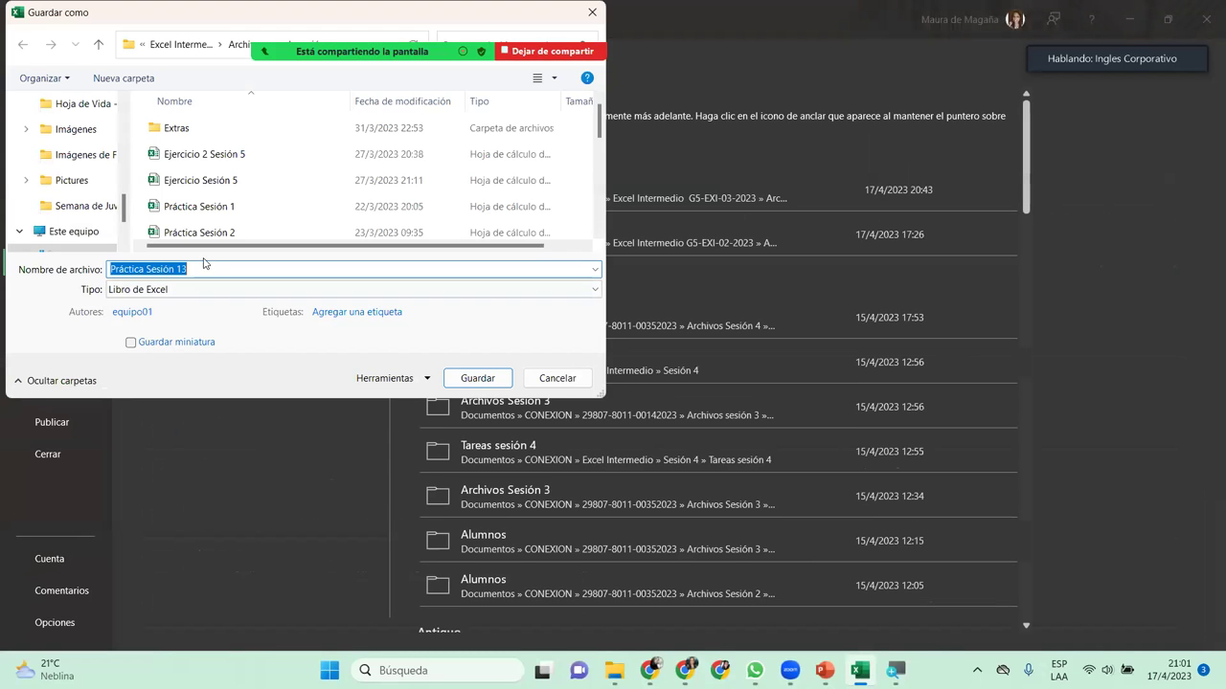
pyautogui.click(557, 378)
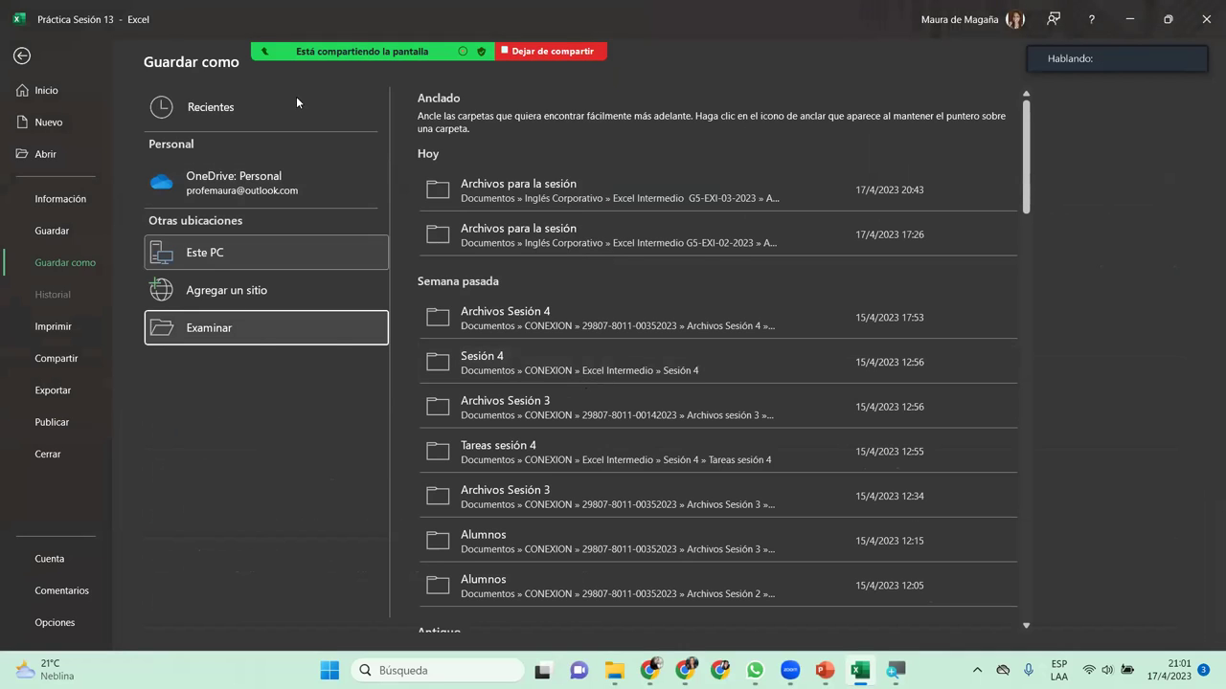
pyautogui.press('Escape')
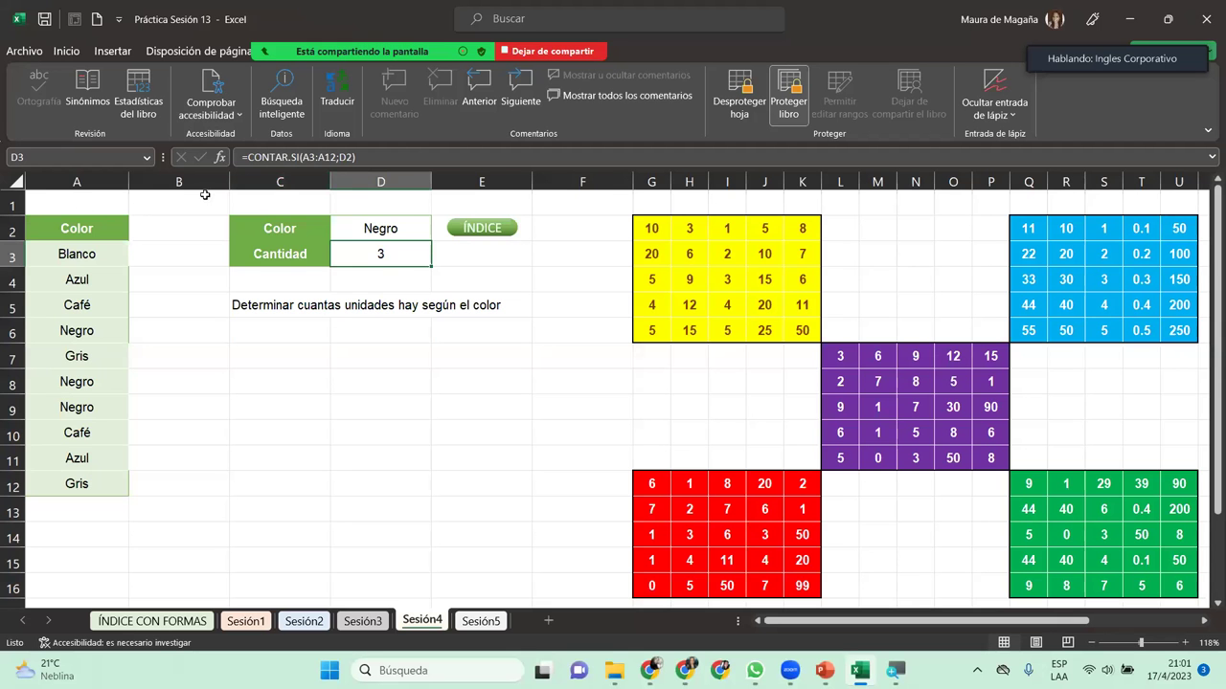
pyautogui.click(152, 621)
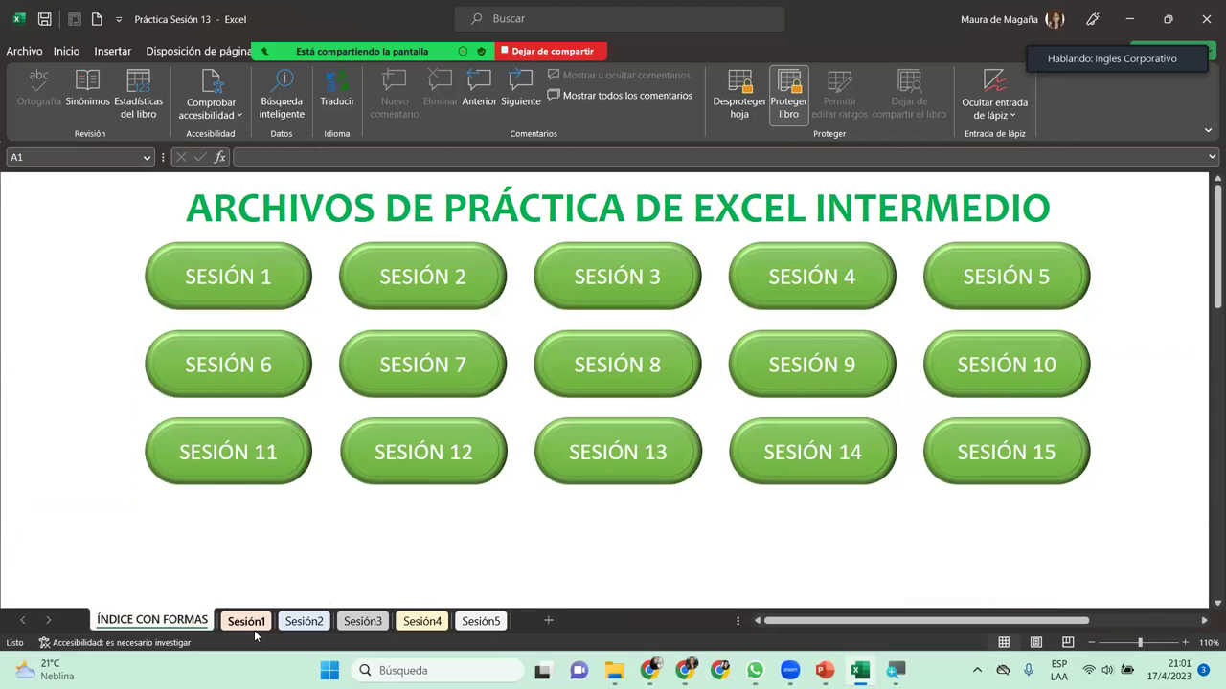